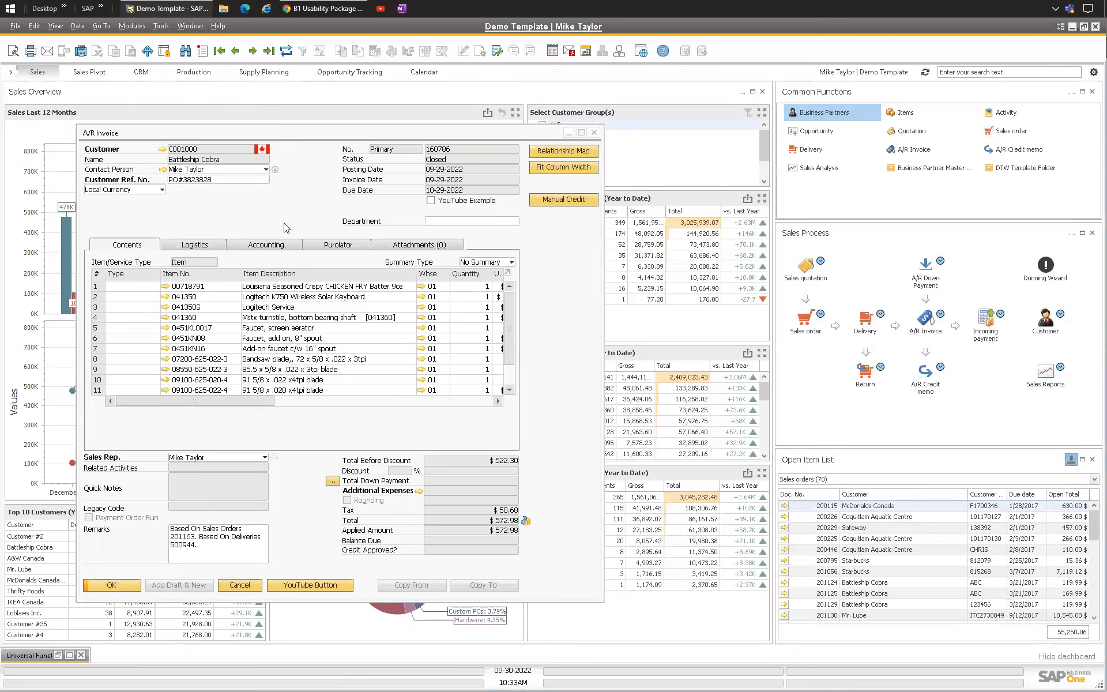
# Step: Examine the B1 Usability Package submenu and other options in the A/R invoice's context menu
pyautogui.click(283, 223)
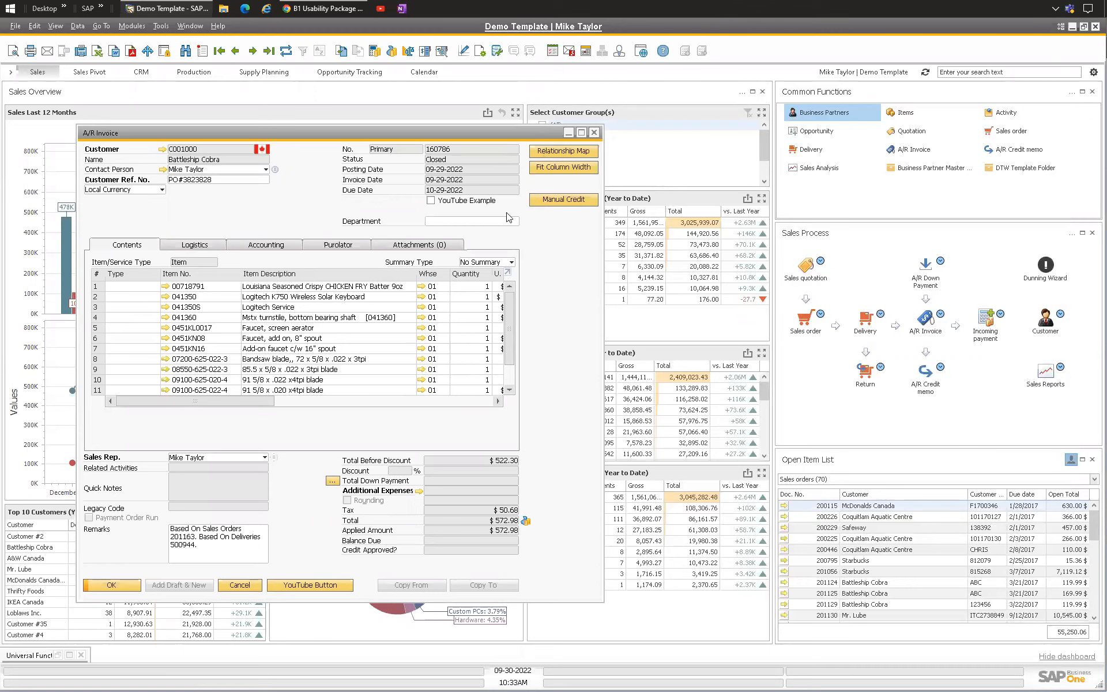
pyautogui.rightClick(306, 213)
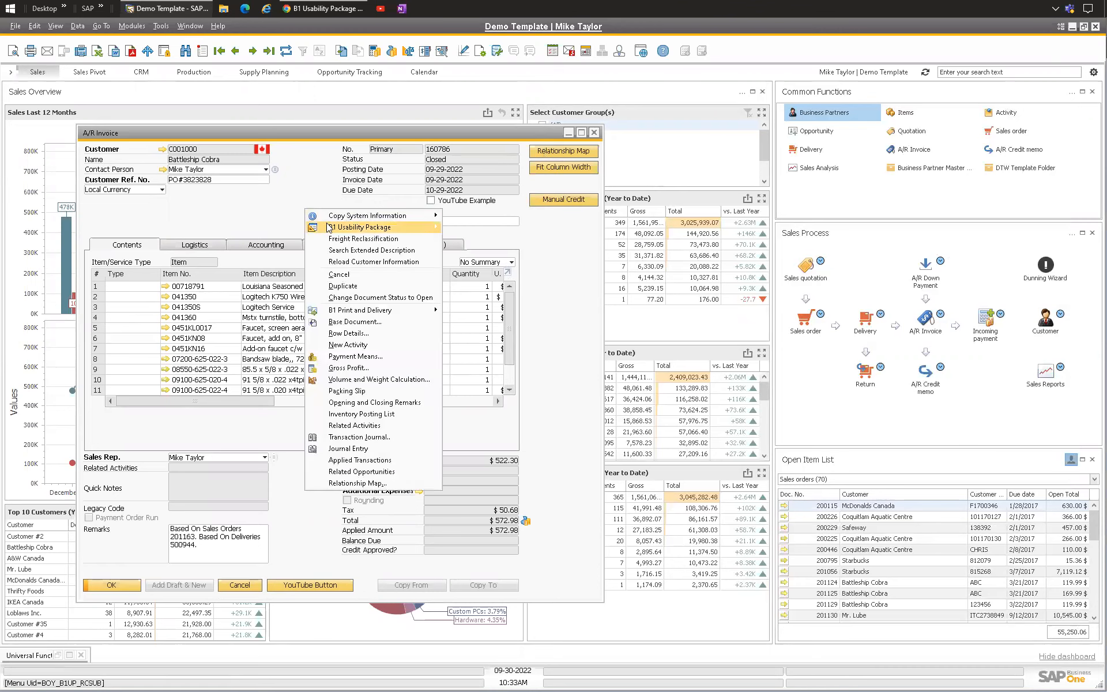
pyautogui.moveTo(381, 227)
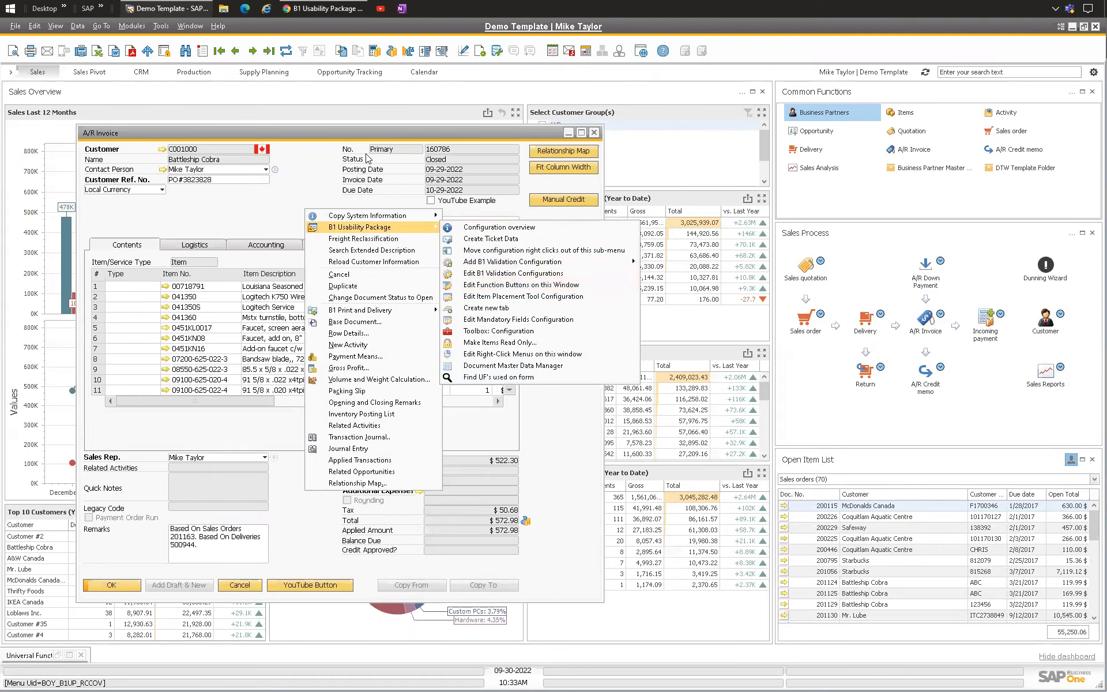
pyautogui.click(316, 162)
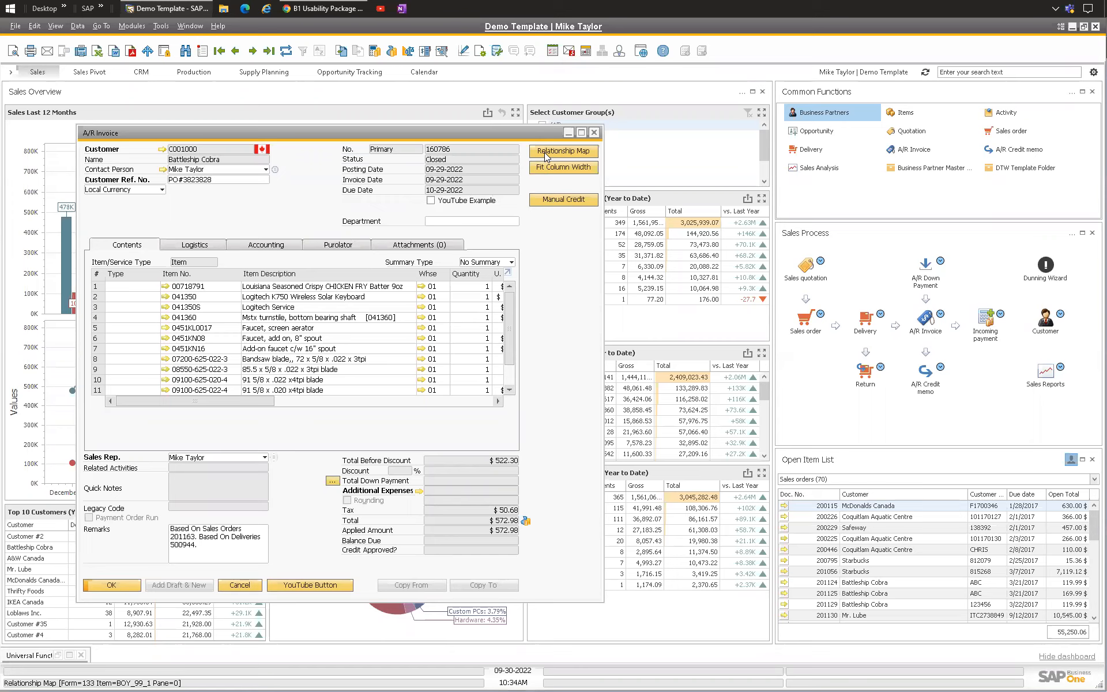
pyautogui.rightClick(309, 194)
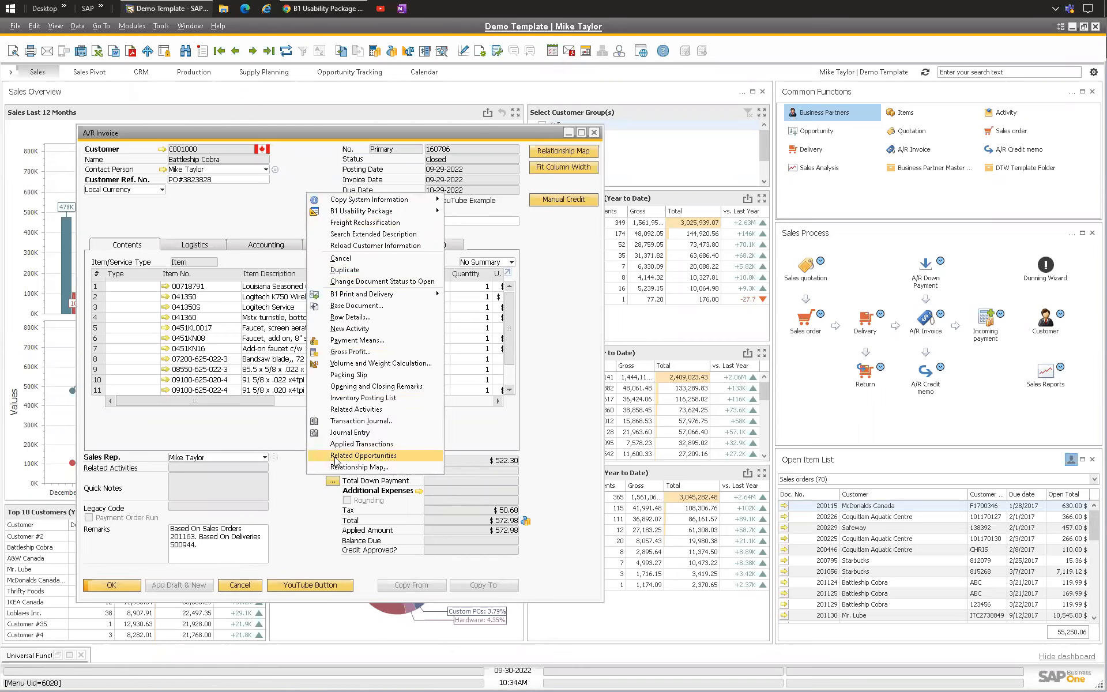
pyautogui.click(271, 206)
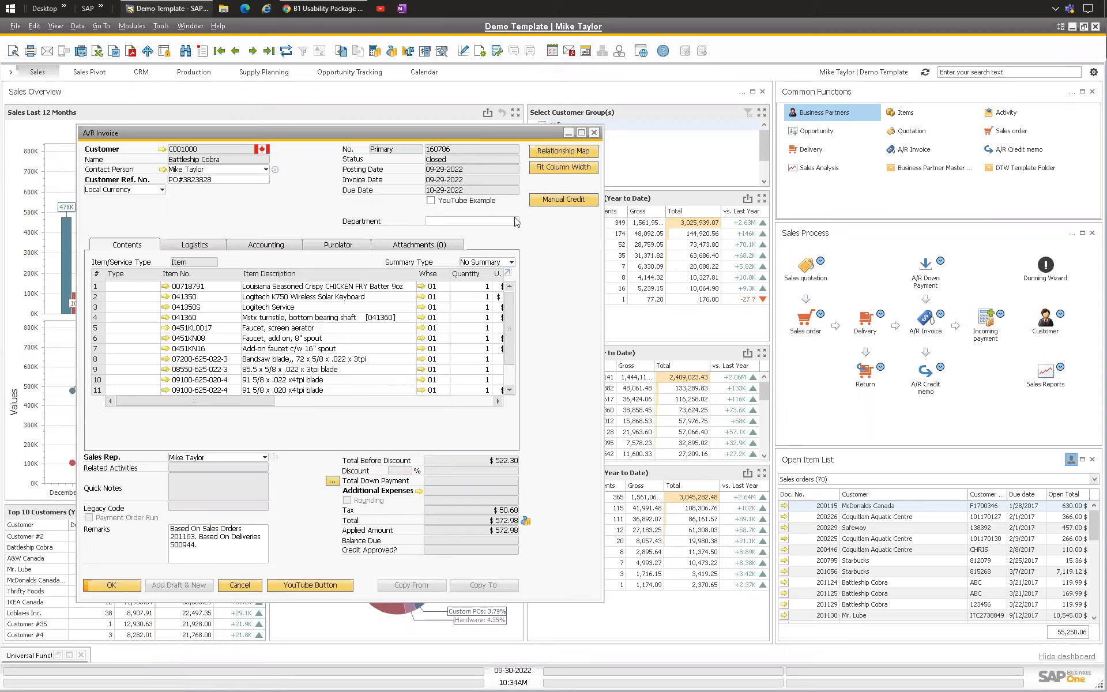
# Step: Bring up the Universal Function Configuration window for the customer load function
pyautogui.rightClick(261, 200)
pyautogui.click(233, 228)
pyautogui.click(32, 655)
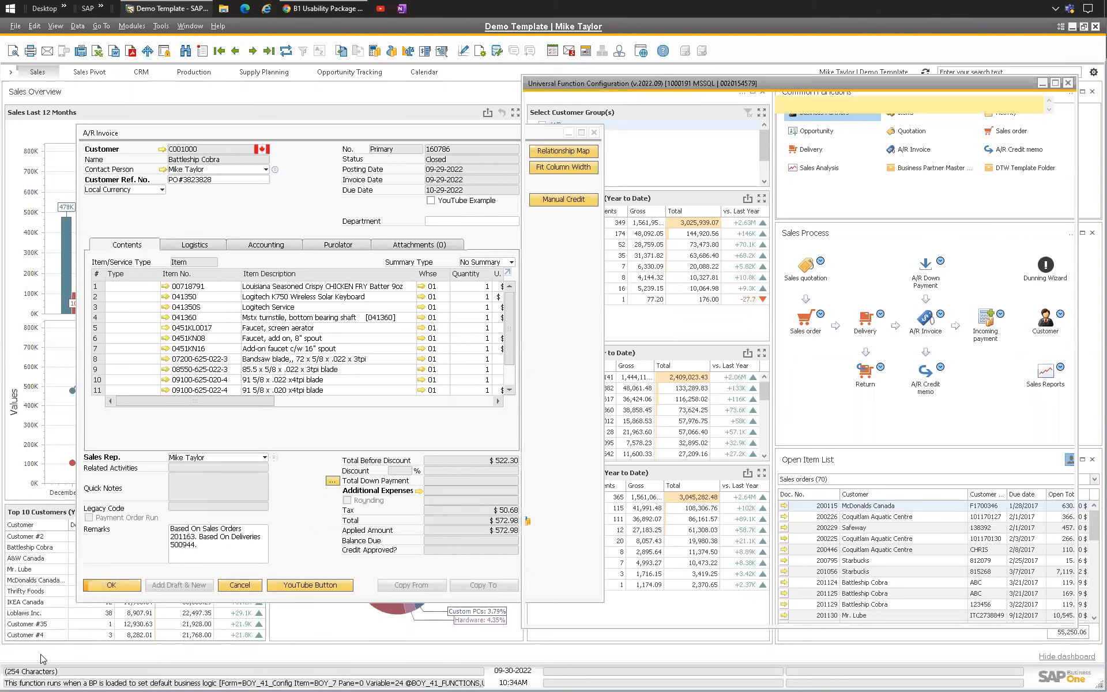
pyautogui.scroll(10, 735, 314)
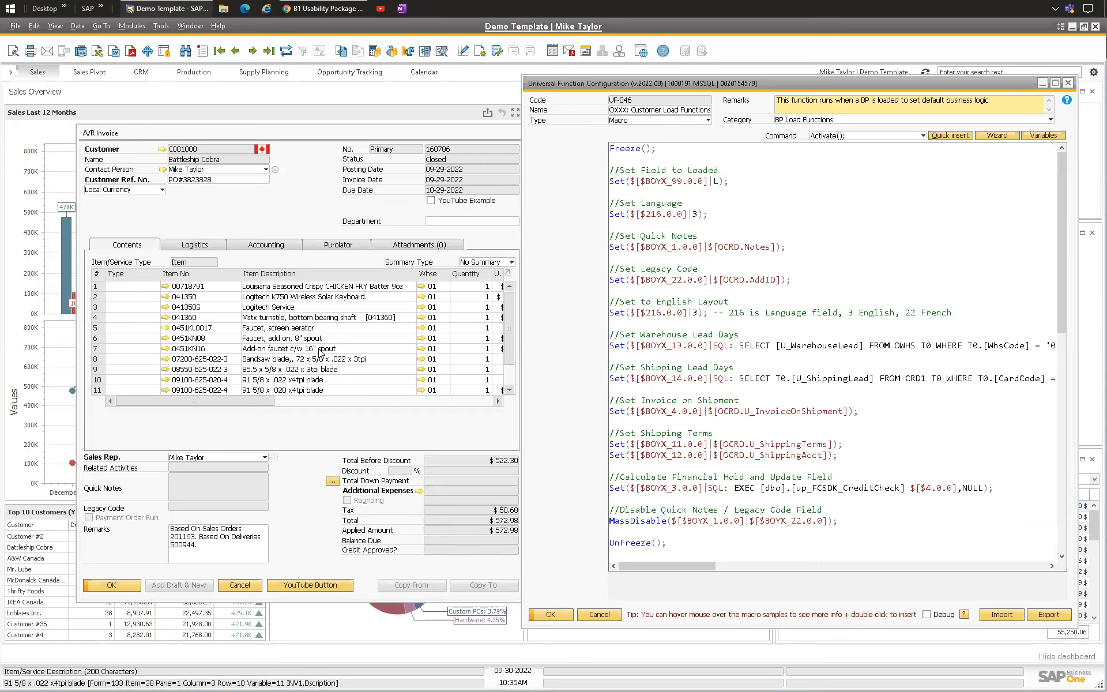
# Step: Review the macro's Freeze, Set Field to Loaded, Set Language and Set Quick Notes lines
pyautogui.click(639, 148)
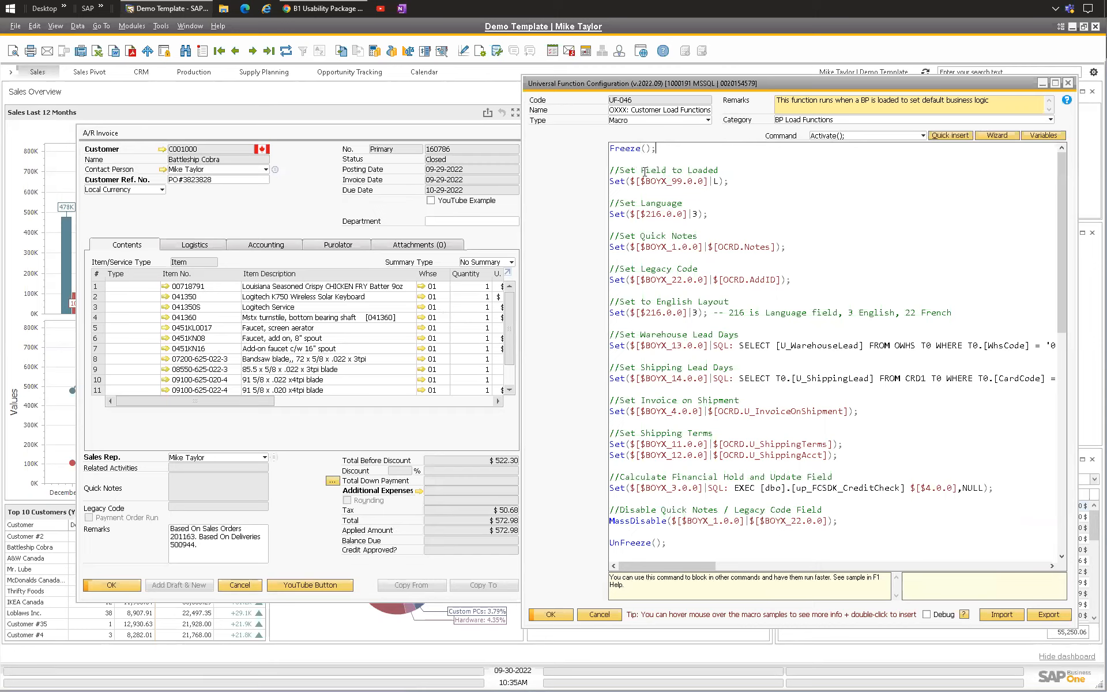
pyautogui.moveTo(731, 181); pyautogui.dragTo(609, 171)
pyautogui.moveTo(708, 213); pyautogui.dragTo(609, 203)
pyautogui.moveTo(787, 246); pyautogui.dragTo(609, 233)
pyautogui.click(706, 235)
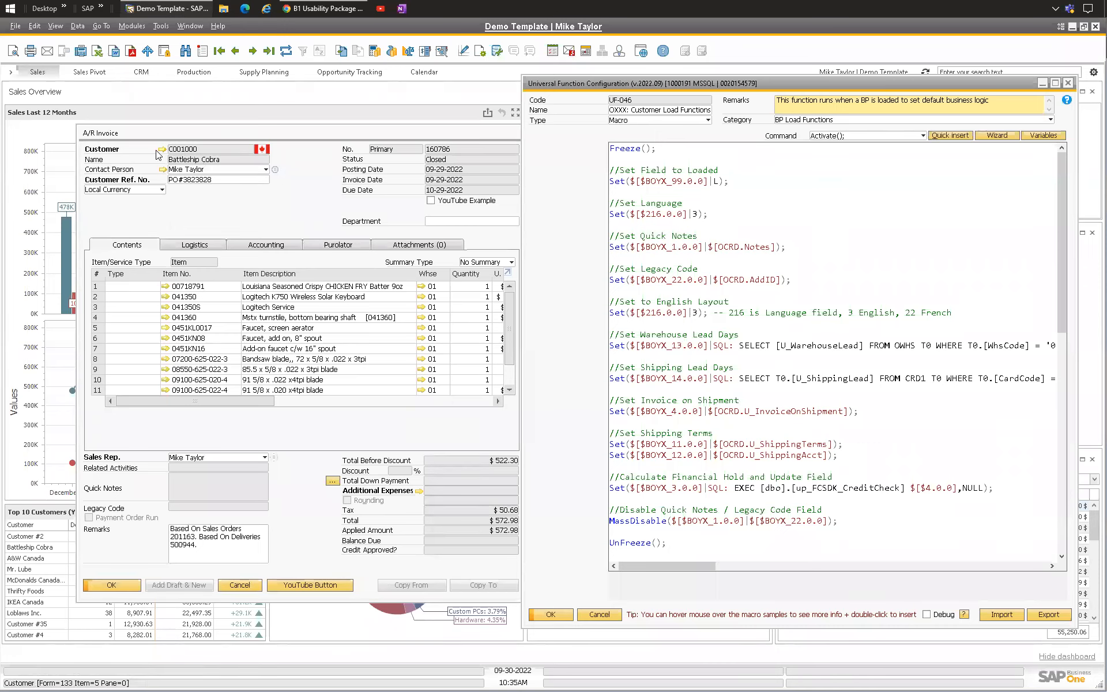
# Step: Open the invoice customer's Business Partner Master Data to inspect its Quick Notes field, and close it
pyautogui.click(229, 514)
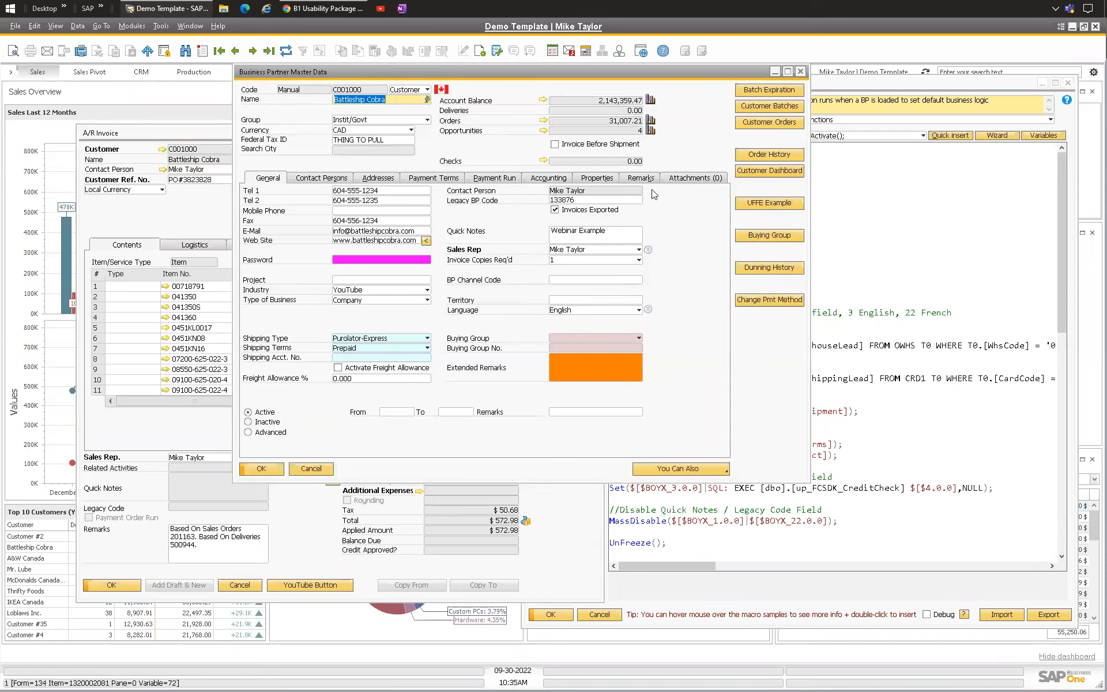
pyautogui.click(624, 231)
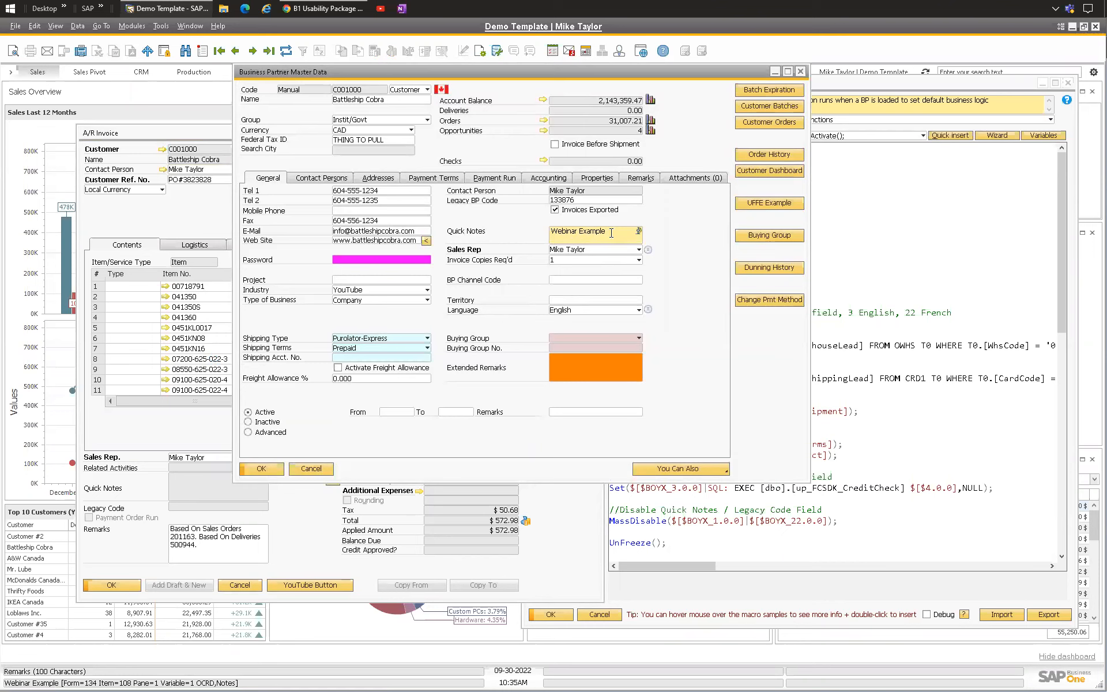
pyautogui.click(800, 71)
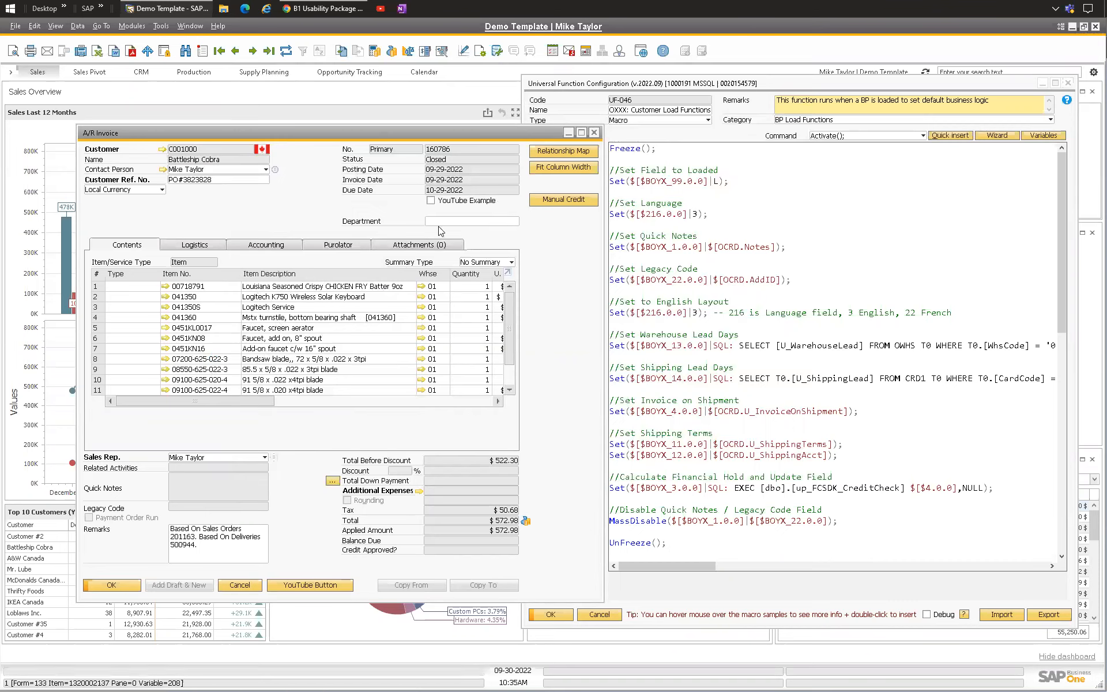
pyautogui.click(701, 233)
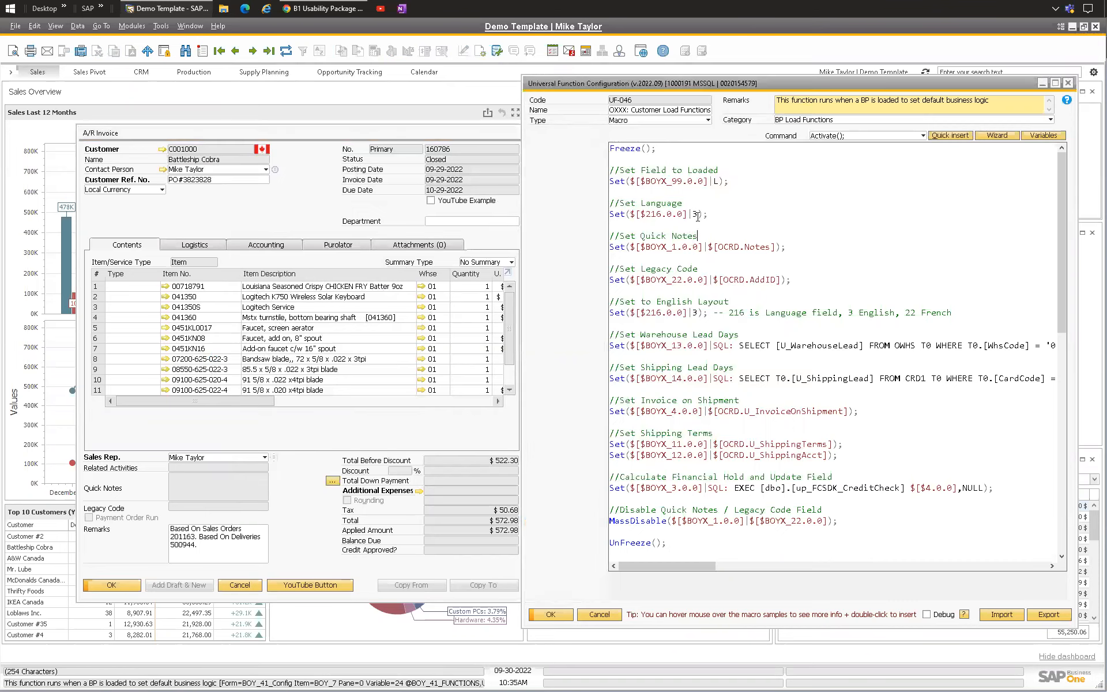
pyautogui.click(183, 152)
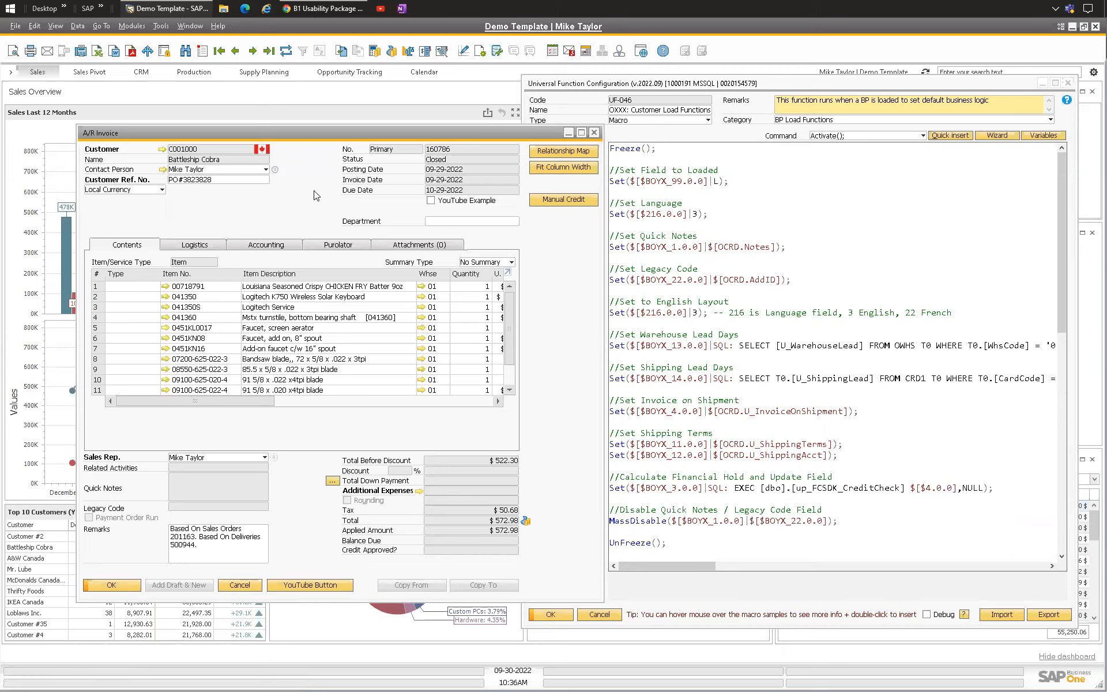
# Step: Open Universal Function Schedules from the B1 Usability Package module configuration, and close it again
pyautogui.click(132, 25)
pyautogui.moveTo(167, 44)
pyautogui.moveTo(256, 160)
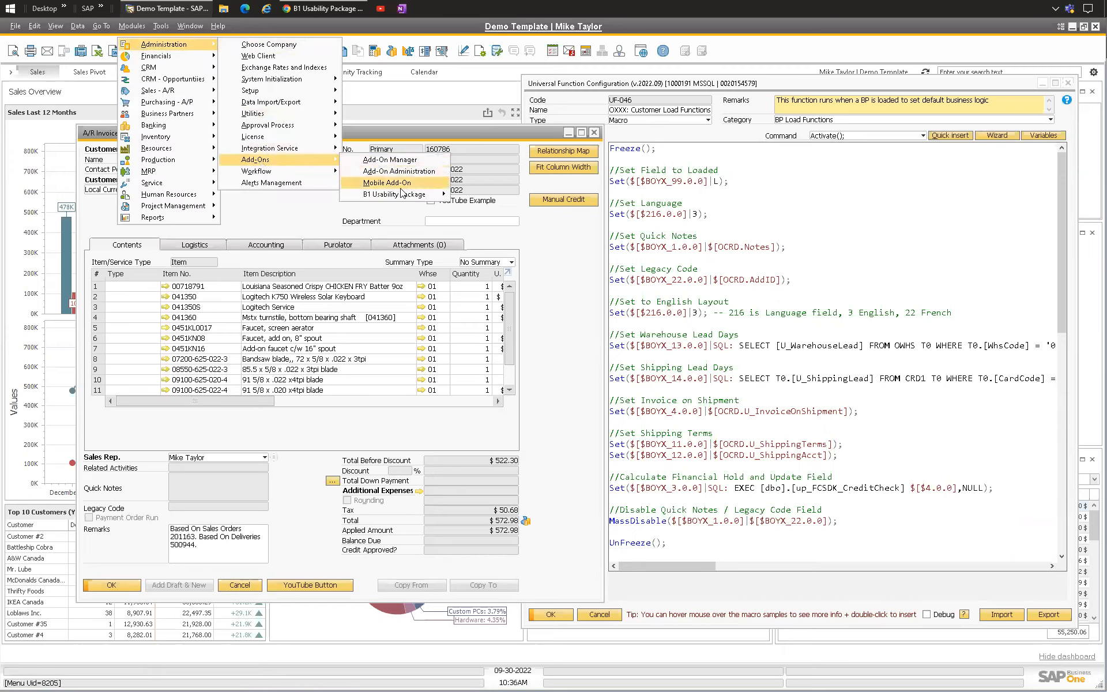
pyautogui.moveTo(394, 194)
pyautogui.moveTo(527, 264)
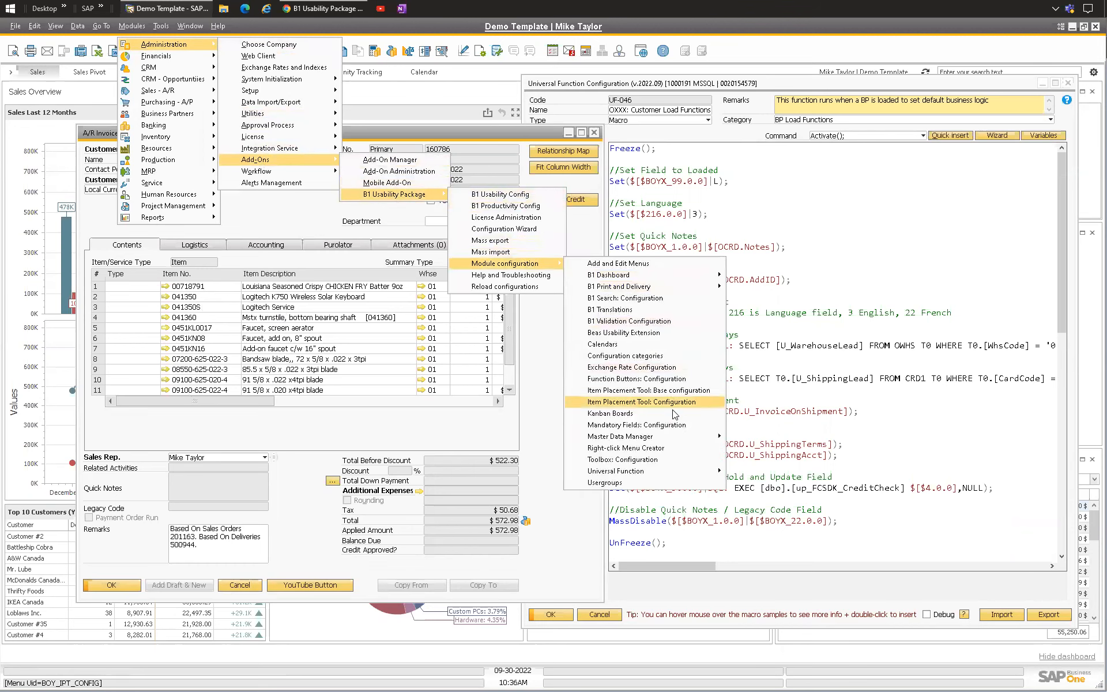
pyautogui.moveTo(660, 469)
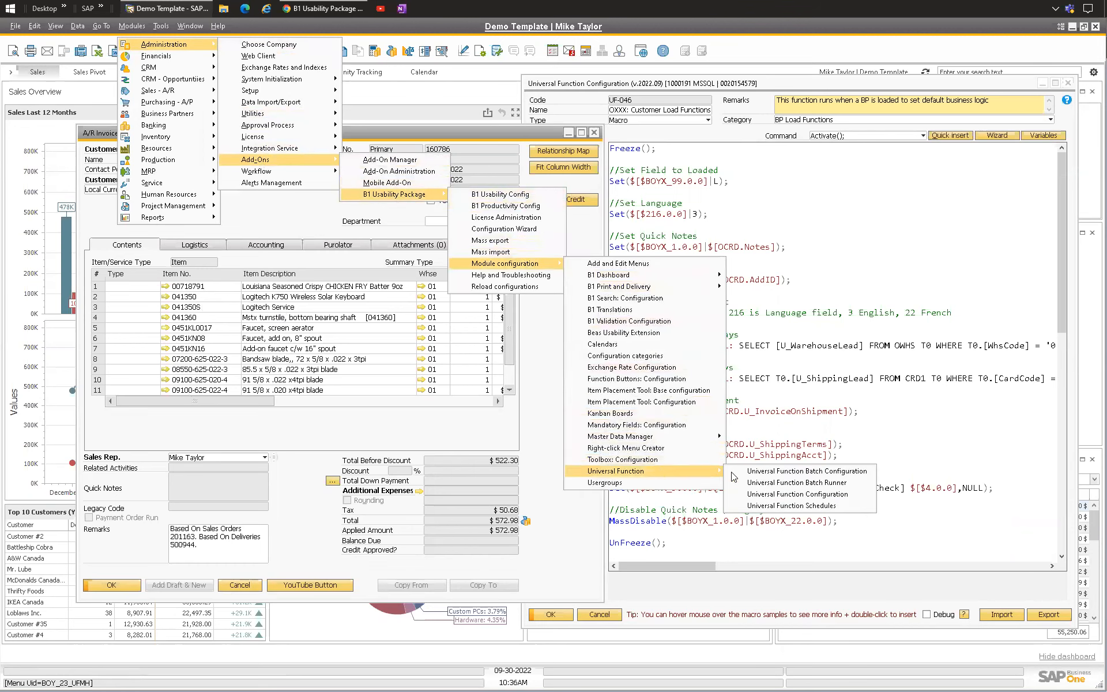
pyautogui.click(800, 506)
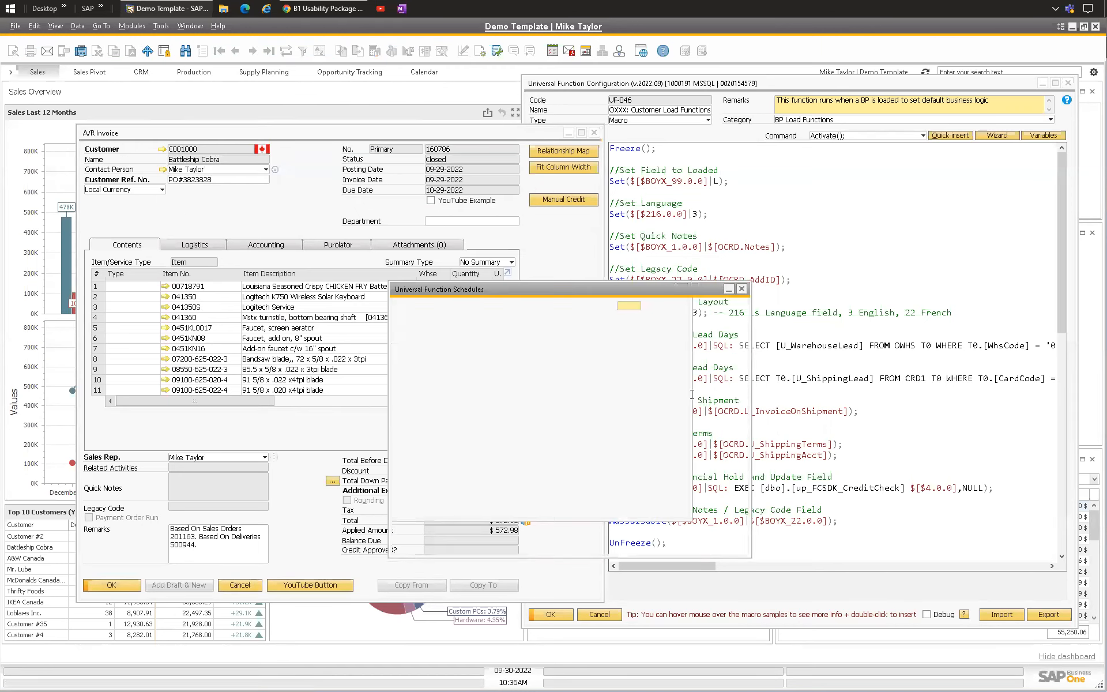
pyautogui.moveTo(497, 285); pyautogui.dragTo(399, 281)
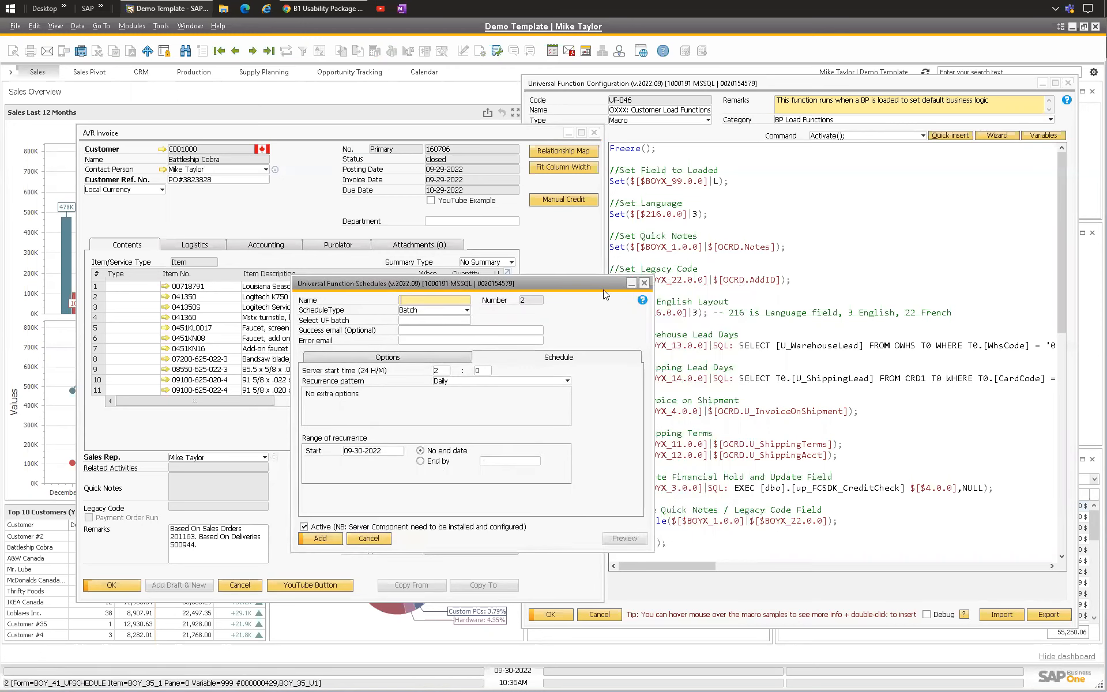
pyautogui.click(644, 282)
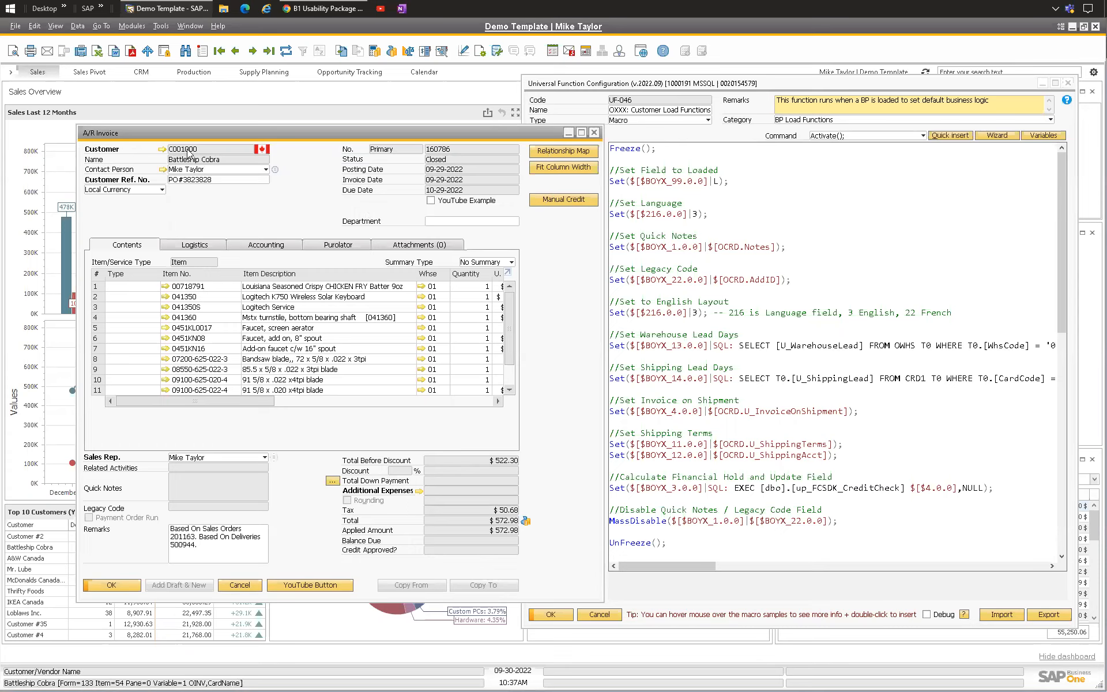
# Step: Inspect the invoice's contact person, customer reference number and customer code fields
pyautogui.click(266, 170)
pyautogui.click(309, 181)
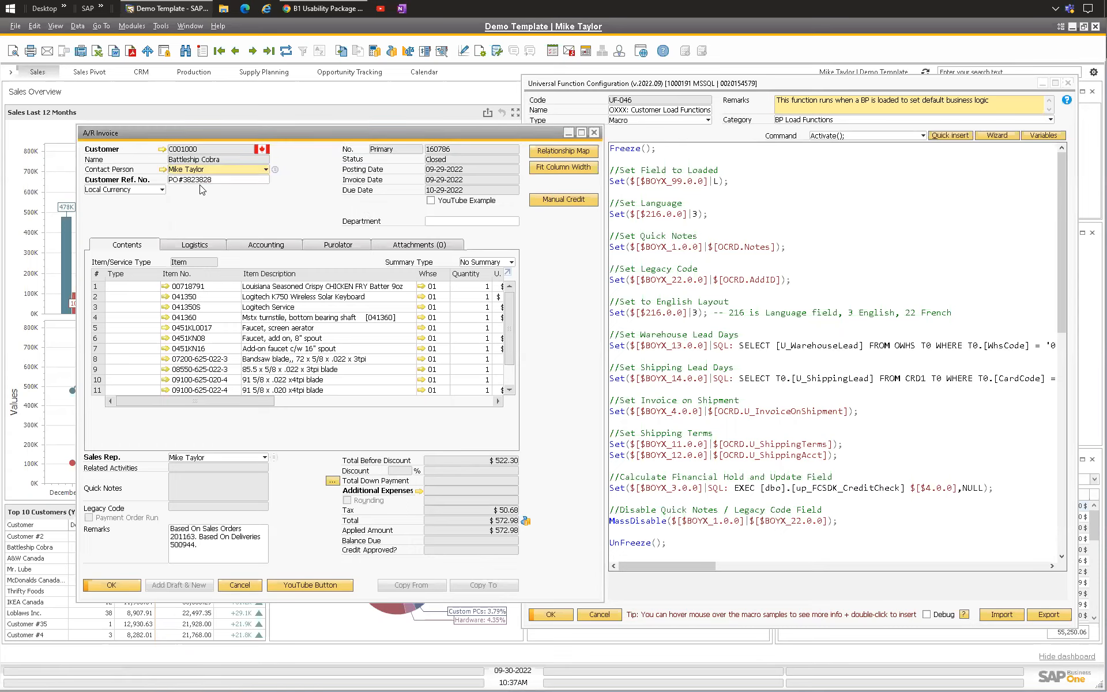
pyautogui.press('Tab')
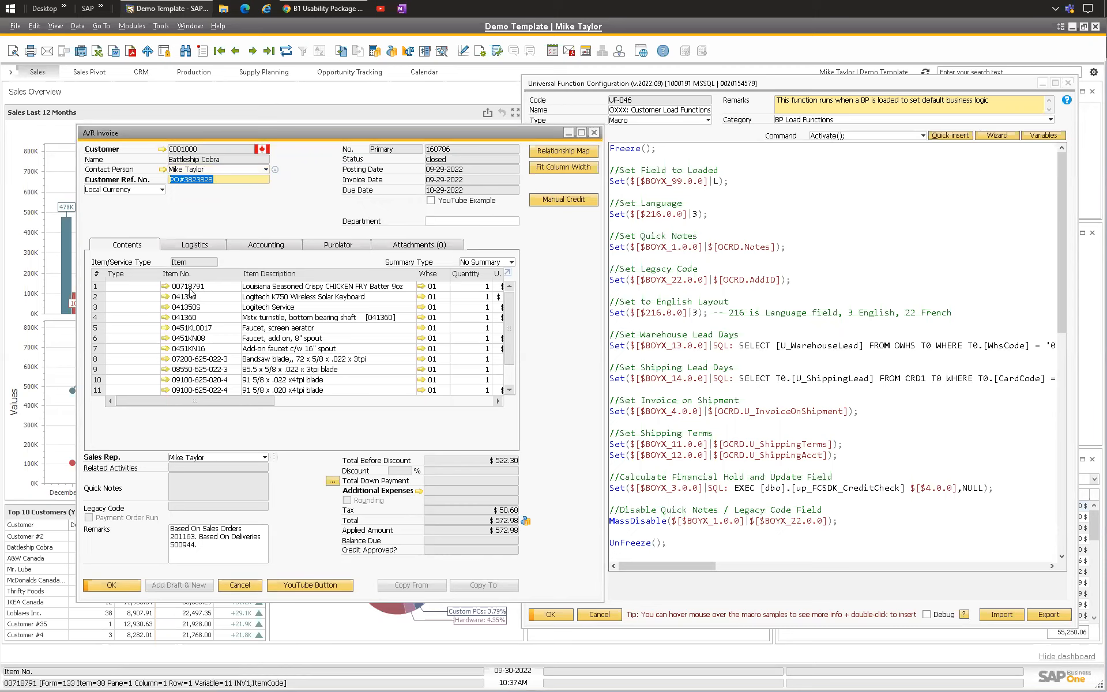
pyautogui.click(242, 178)
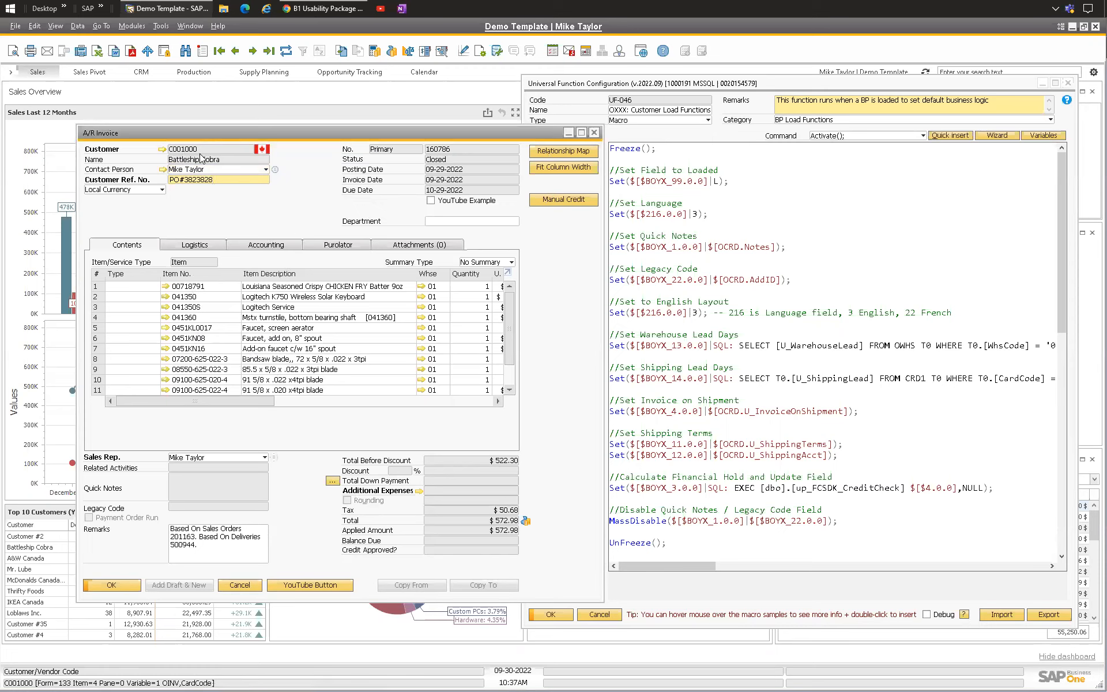
# Step: Review the macro's conditional BackColor block that colours the field for financial approval
pyautogui.click(644, 259)
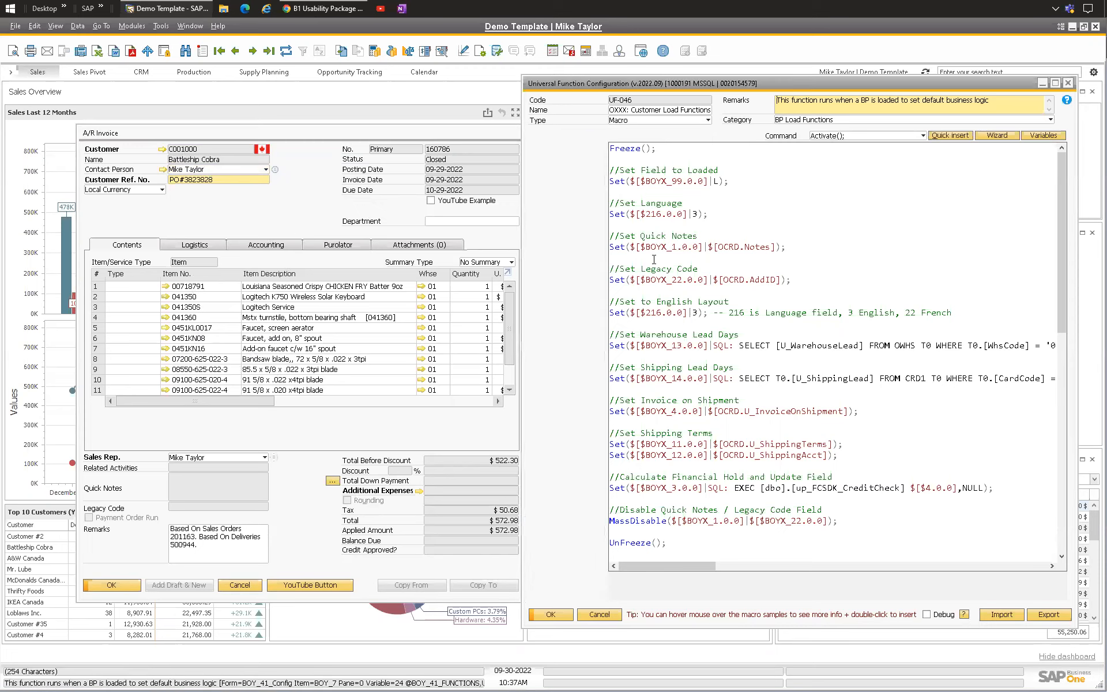
pyautogui.scroll(-9, 691, 213)
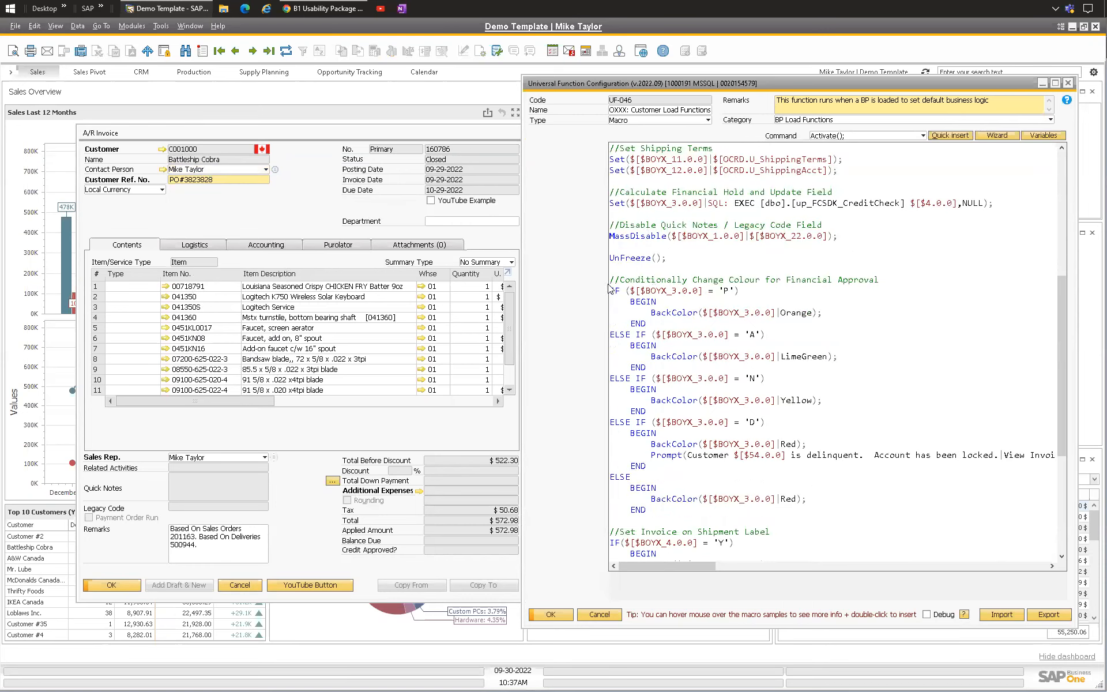
pyautogui.moveTo(611, 281); pyautogui.dragTo(769, 339)
pyautogui.click(755, 289)
pyautogui.moveTo(612, 280); pyautogui.dragTo(882, 280)
pyautogui.moveTo(823, 312); pyautogui.dragTo(639, 313)
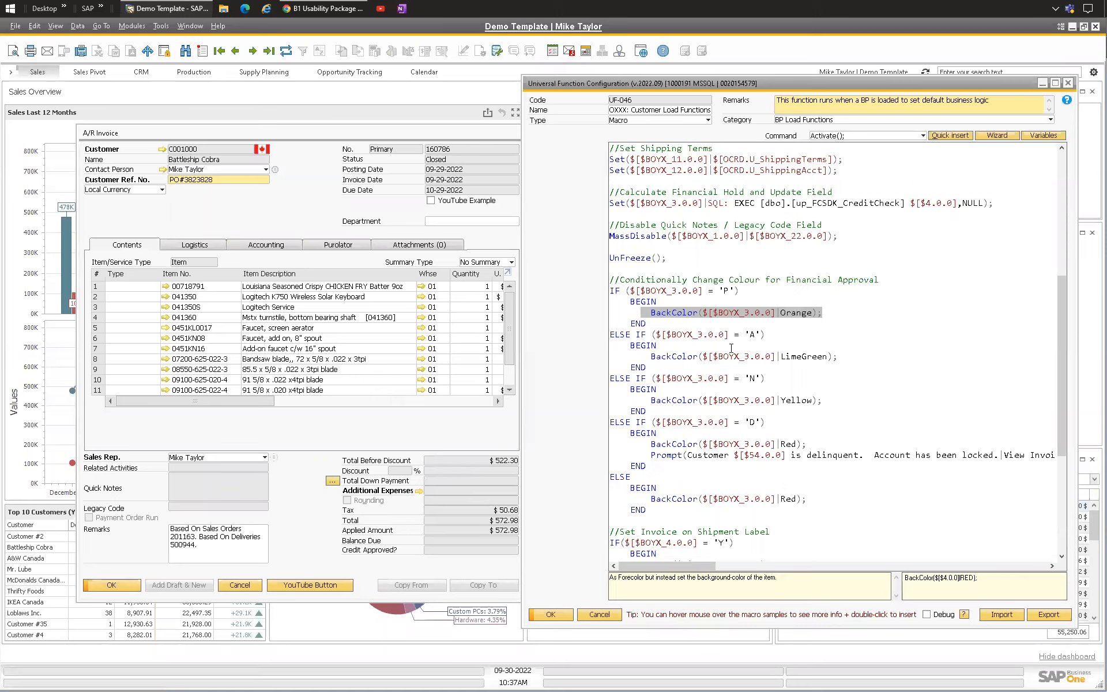
pyautogui.click(779, 335)
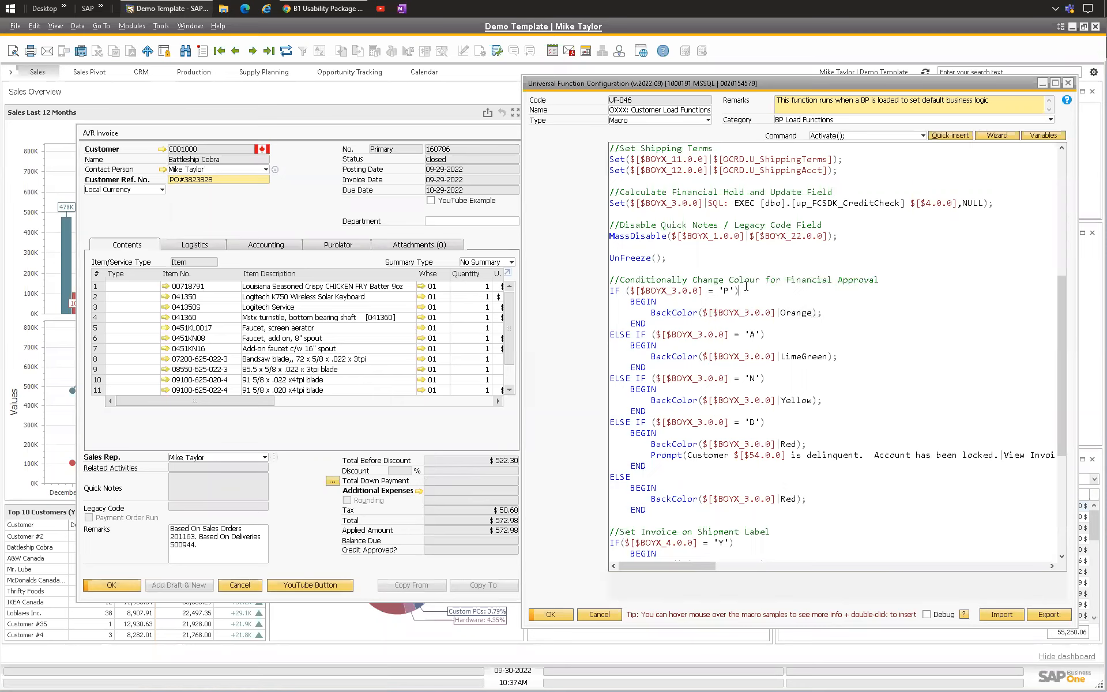
pyautogui.scroll(-4, 719, 319)
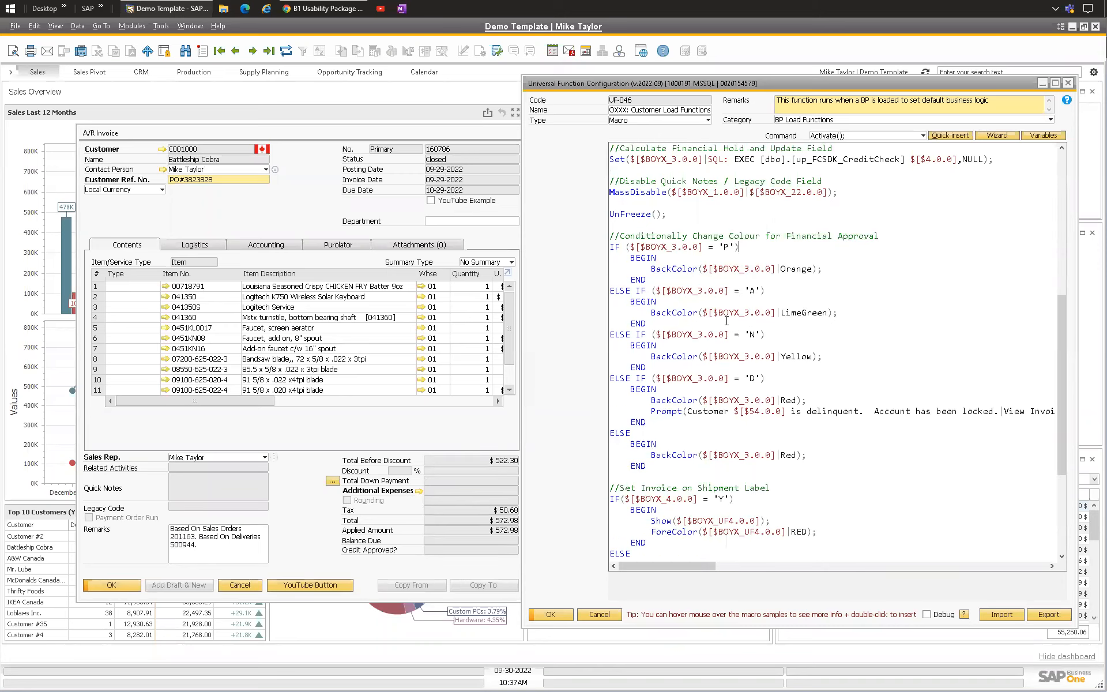
# Step: Scroll through the rest of the macro, including the delinquency prompt and invoice-on-shipment section
pyautogui.moveTo(652, 323); pyautogui.dragTo(810, 330)
pyautogui.moveTo(691, 566)
pyautogui.mouseDown()
pyautogui.moveTo(778, 565)
pyautogui.moveTo(687, 567)
pyautogui.mouseUp()
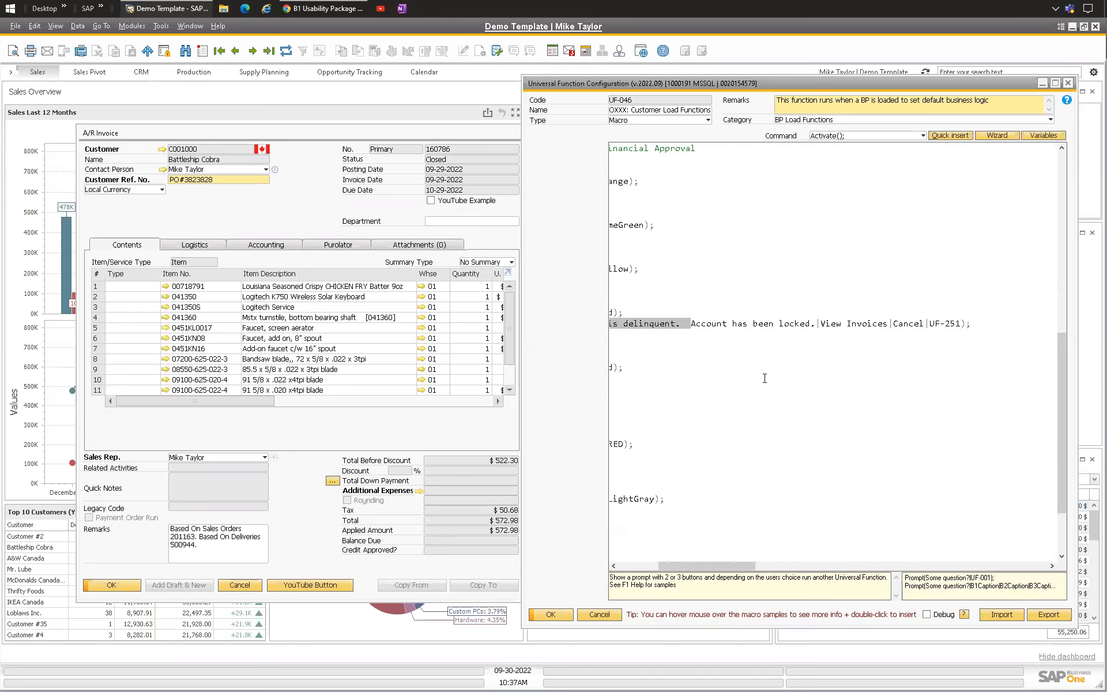
pyautogui.click(693, 325)
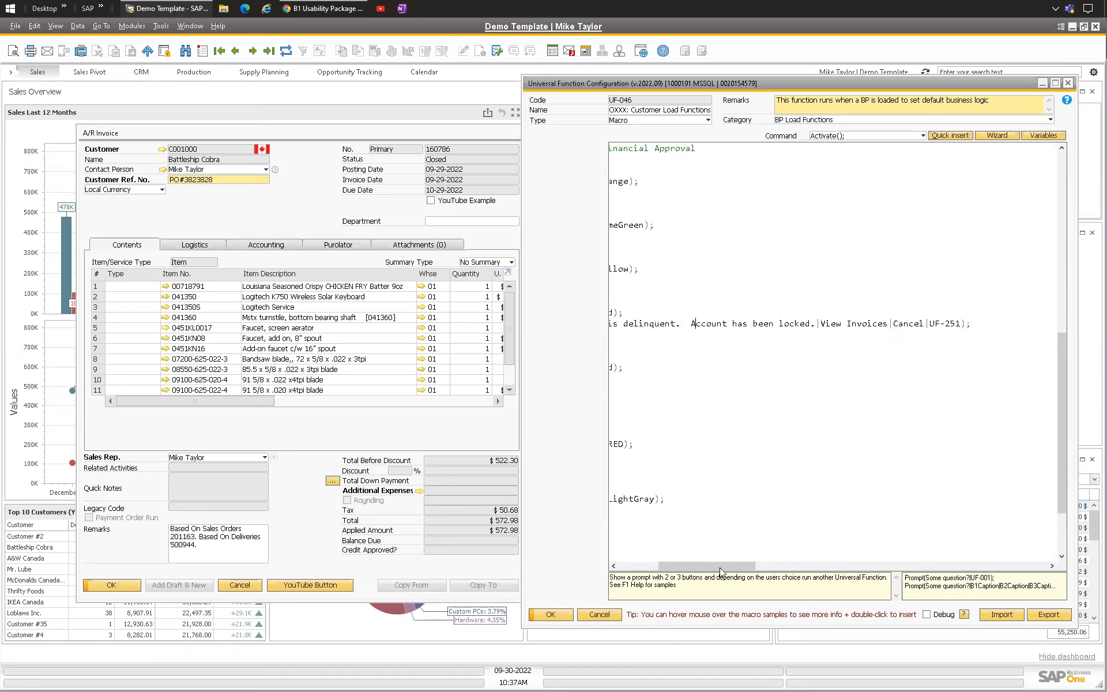
pyautogui.moveTo(720, 567); pyautogui.dragTo(679, 568)
pyautogui.scroll(-3, 694, 362)
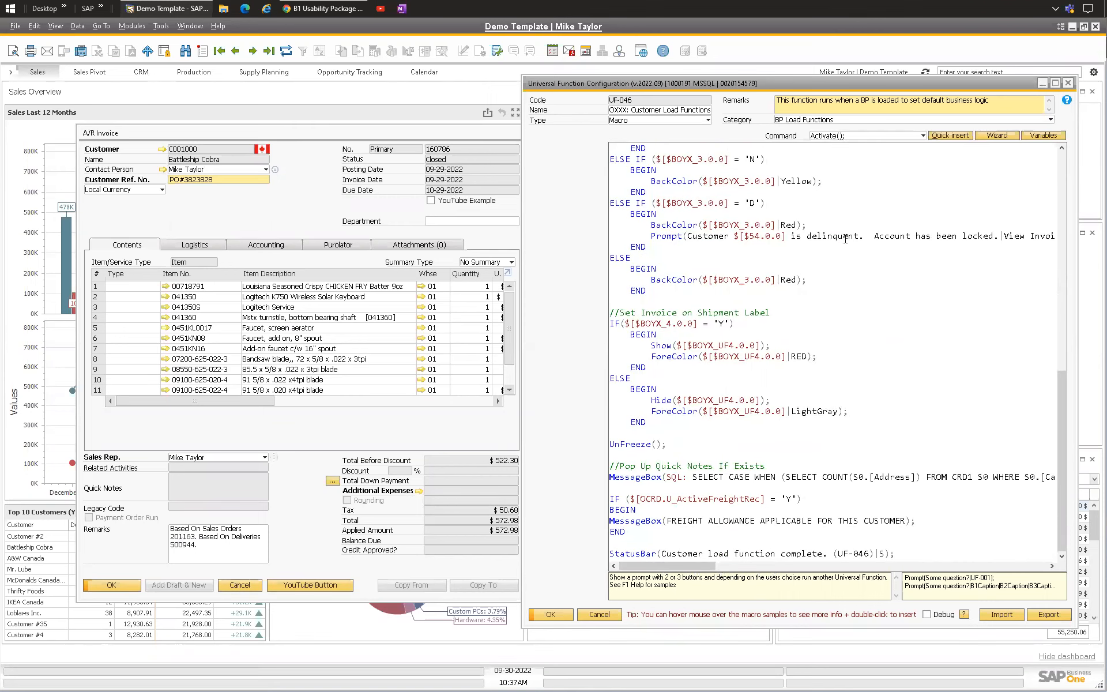
pyautogui.scroll(4, 704, 310)
pyautogui.scroll(10, 703, 309)
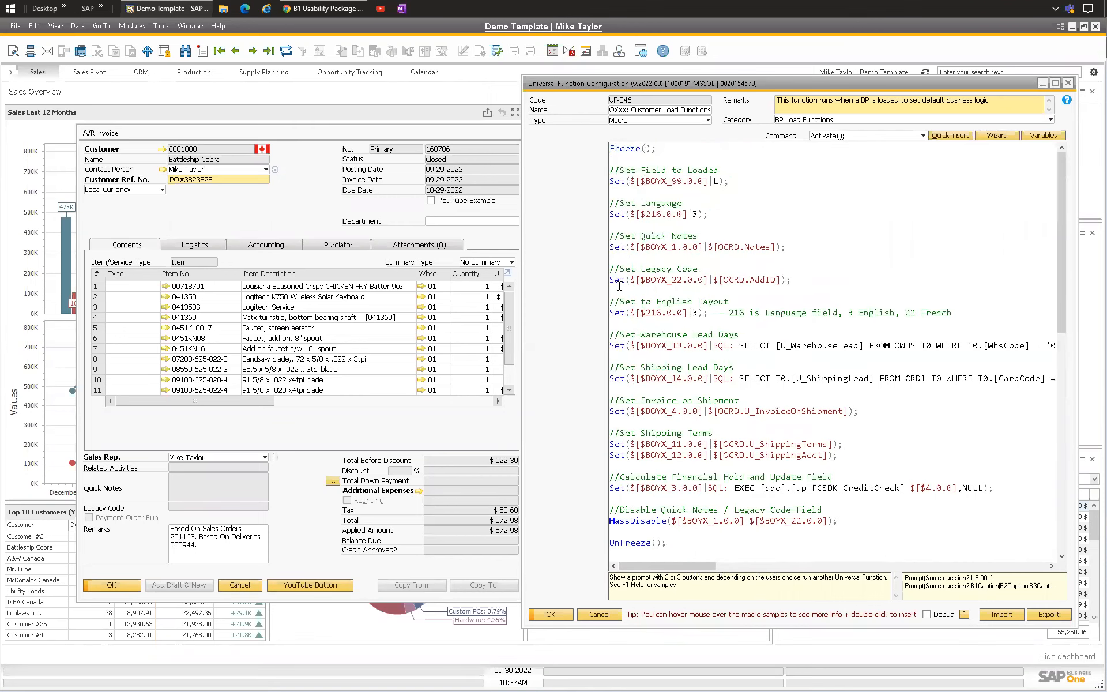
# Step: Highlight the macro's Set Legacy Code and Set Warehouse Lead Days lines
pyautogui.moveTo(790, 280); pyautogui.dragTo(609, 281)
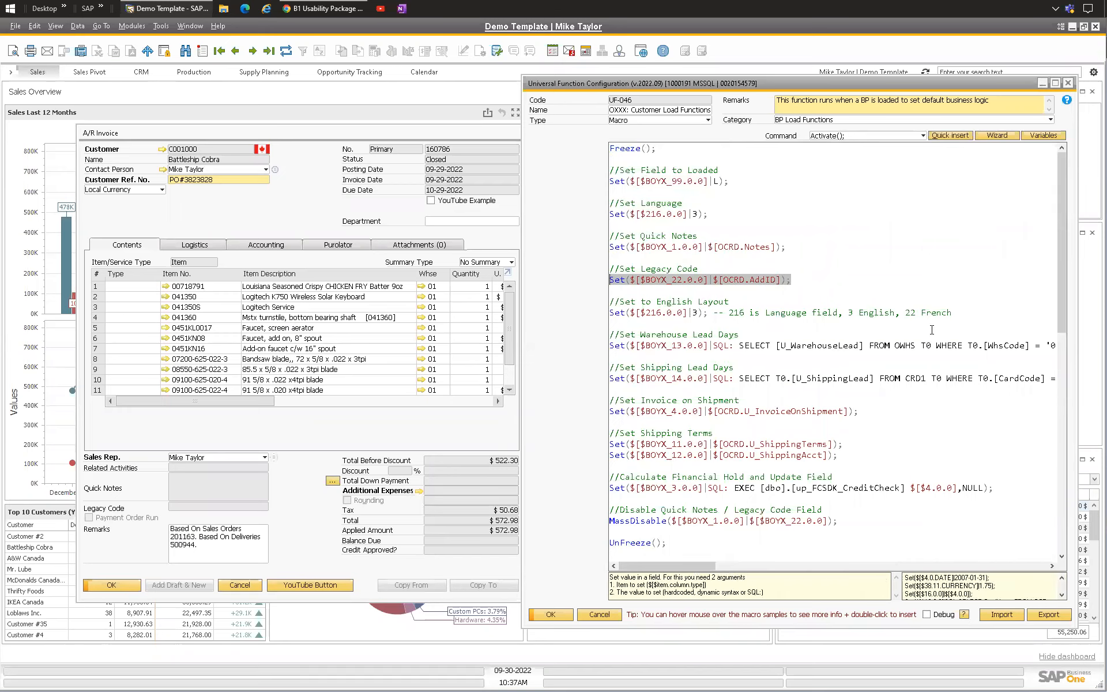
pyautogui.moveTo(770, 353); pyautogui.dragTo(603, 347)
pyautogui.click(623, 357)
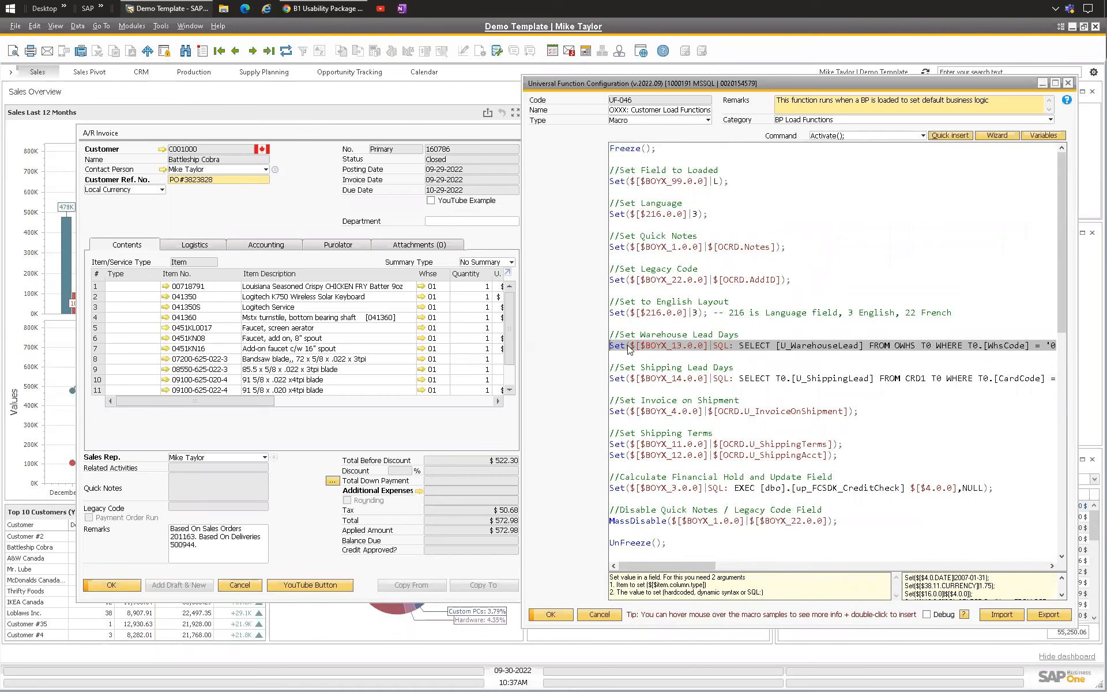
# Step: Review the macro's financial approval section once more, then minimize the Universal Function Configuration window
pyautogui.click(628, 346)
pyautogui.scroll(-15, 650, 340)
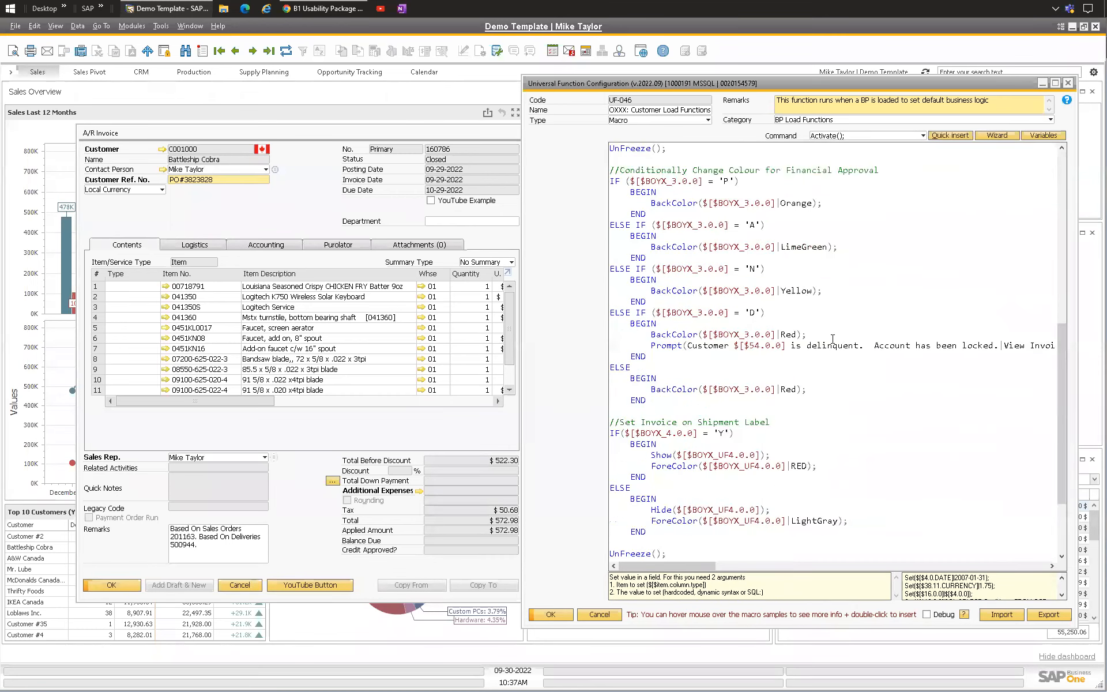
pyautogui.scroll(5, 742, 296)
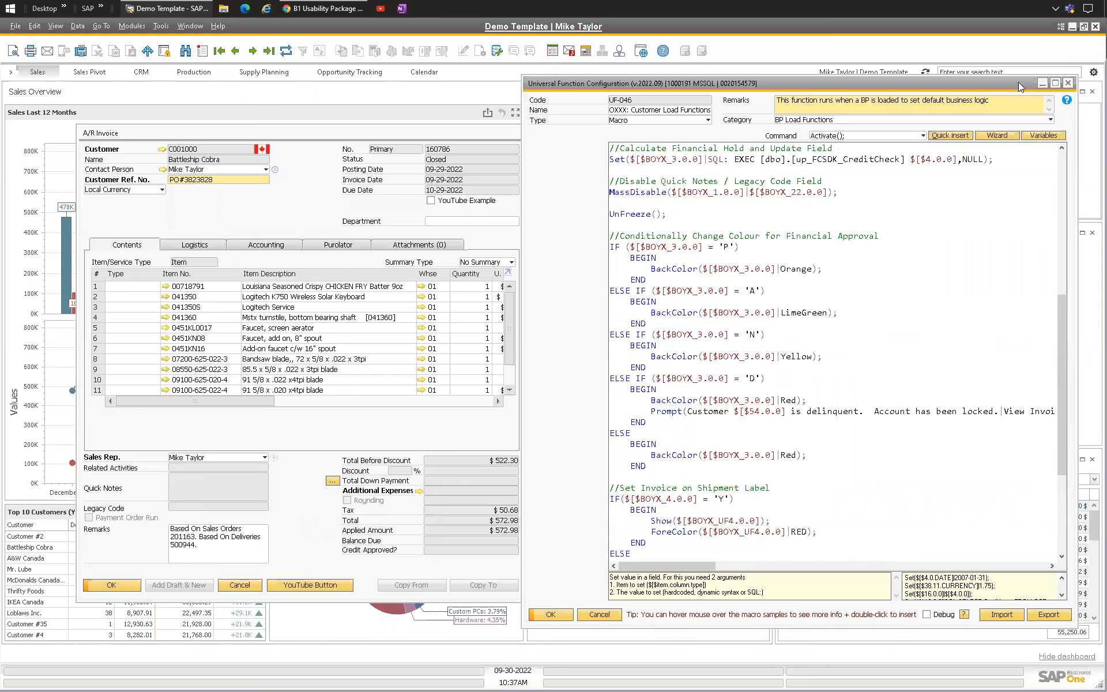
pyautogui.click(1041, 84)
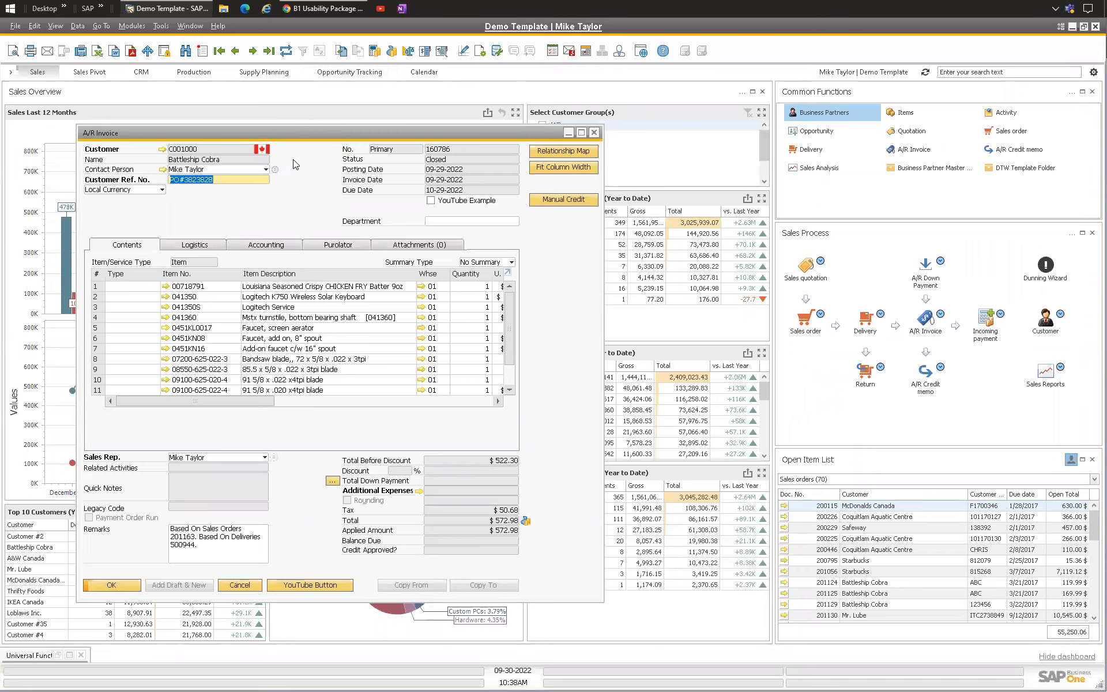
# Step: Switch to the browser and read through the B1 Usability Package help page's table of macro commands
pyautogui.click(323, 8)
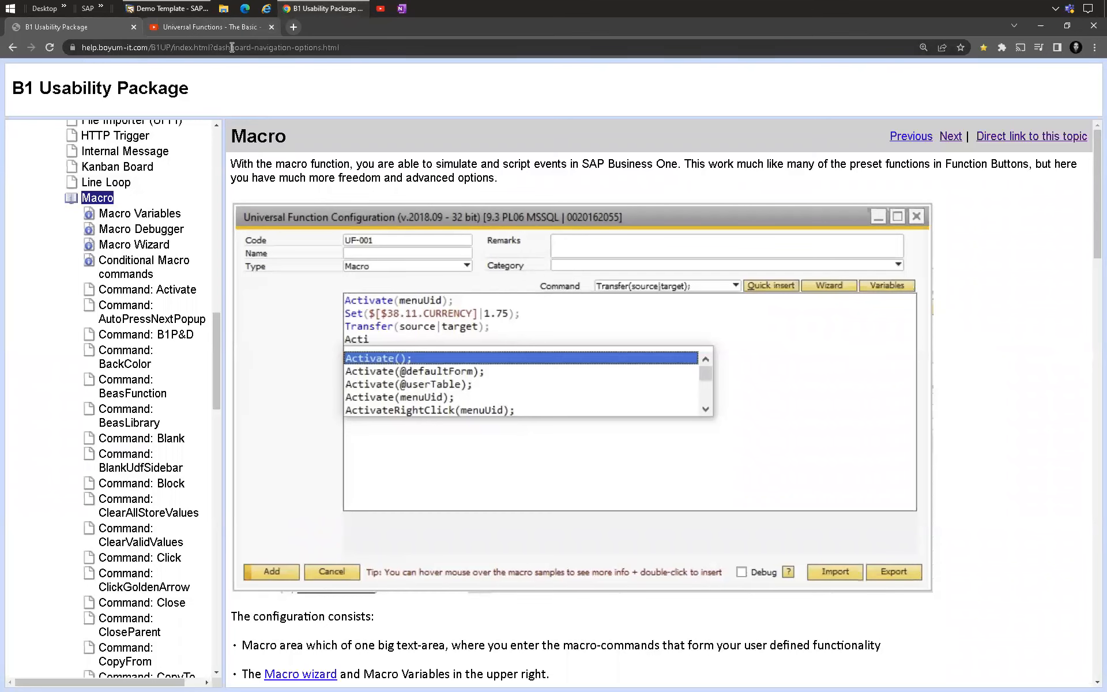
pyautogui.scroll(-10, 277, 140)
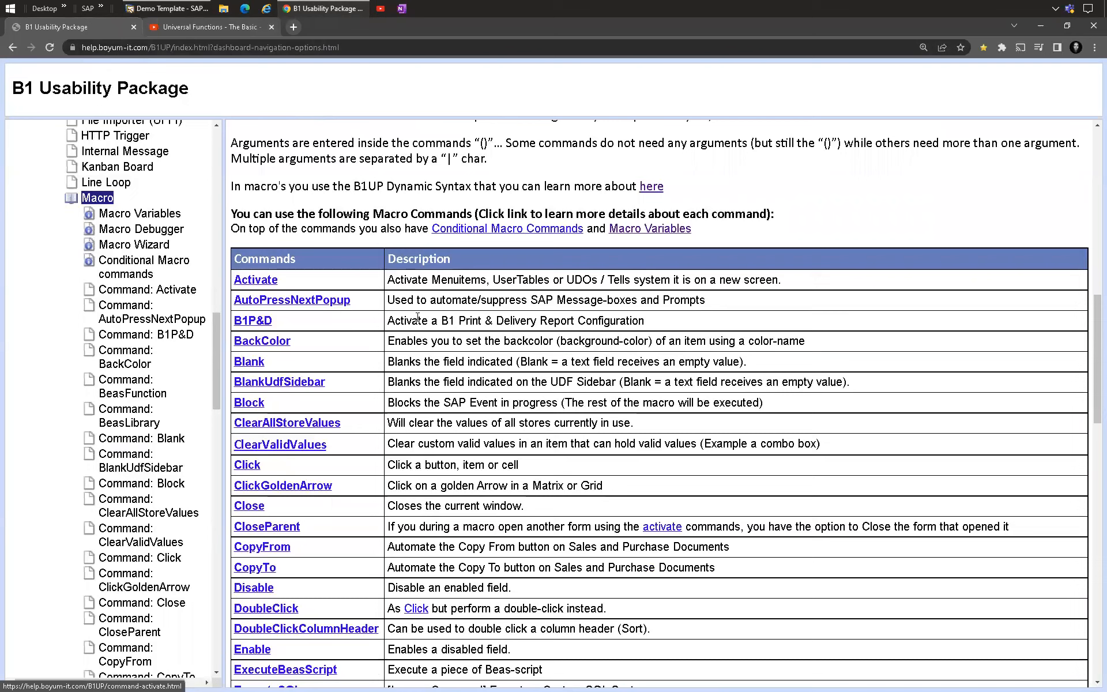
pyautogui.scroll(-1, 248, 288)
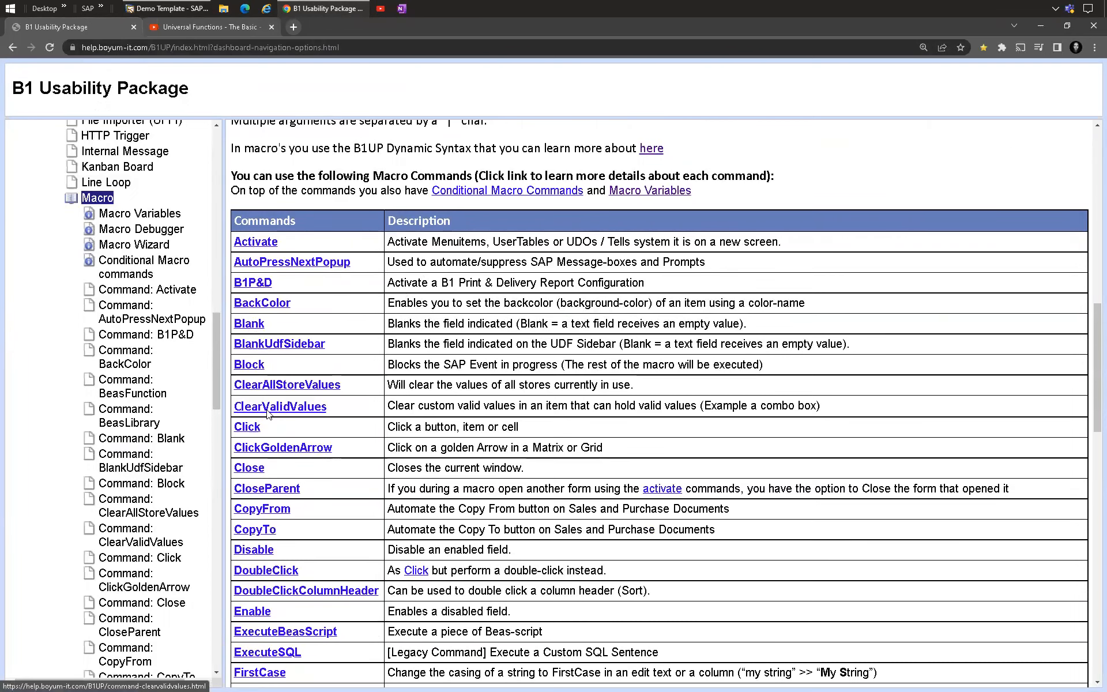
pyautogui.scroll(-2, 268, 296)
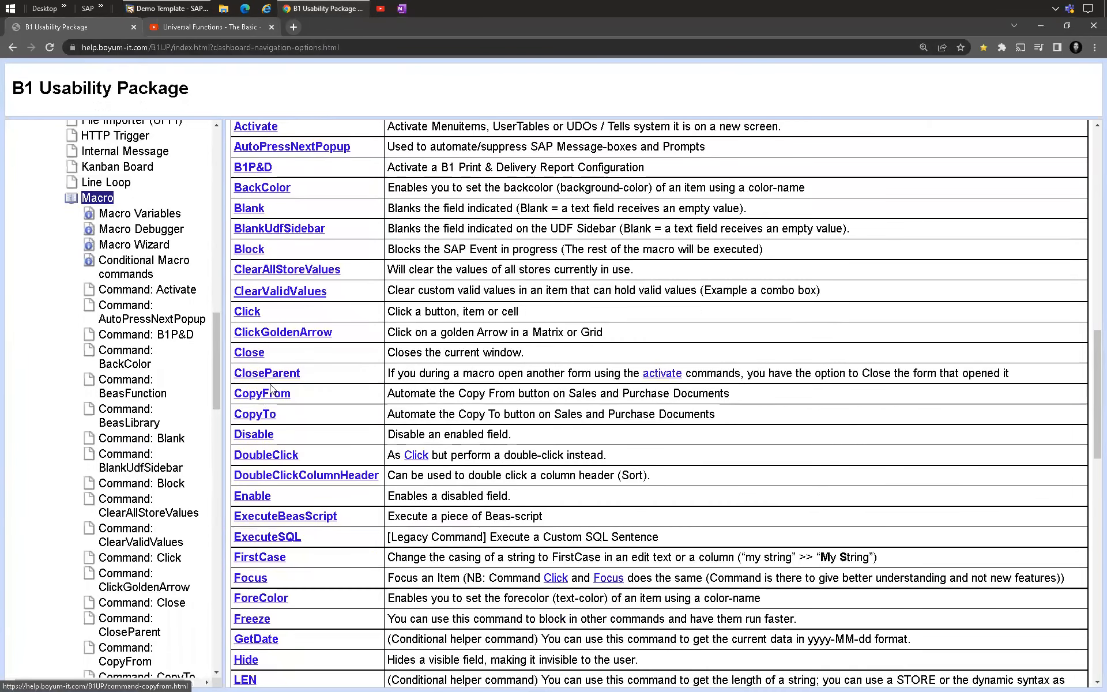
pyautogui.scroll(-2, 272, 391)
pyautogui.scroll(-5, 273, 457)
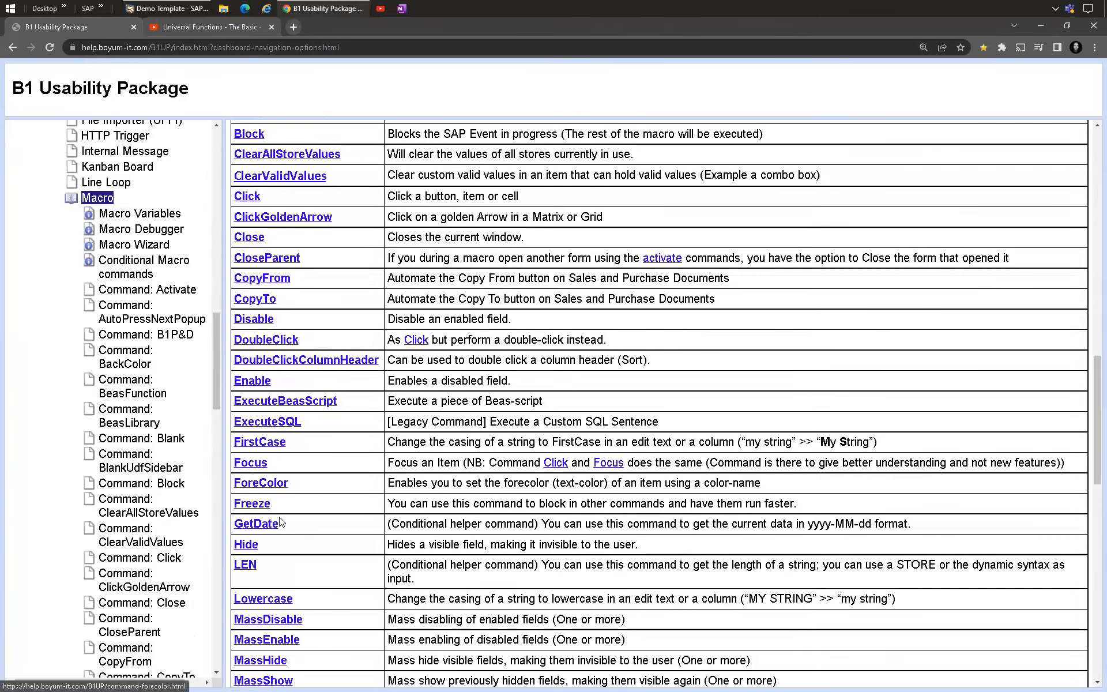
pyautogui.scroll(-3, 293, 489)
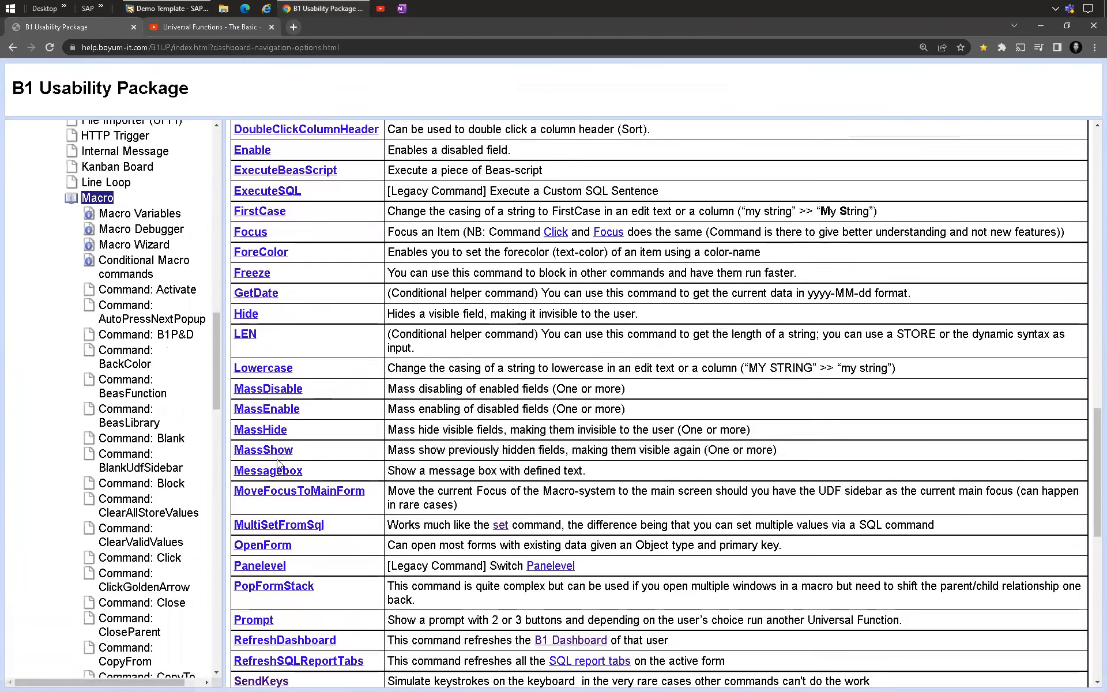
pyautogui.scroll(-3, 253, 459)
pyautogui.scroll(-3, 253, 459)
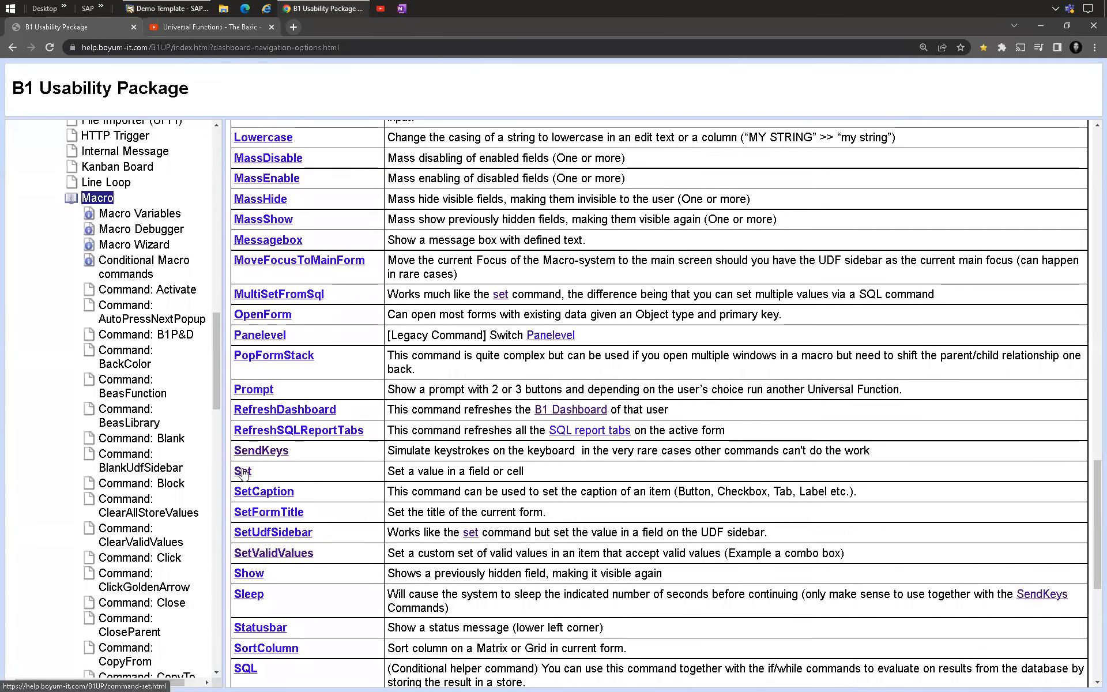
pyautogui.scroll(-5, 272, 519)
pyautogui.scroll(-3, 259, 510)
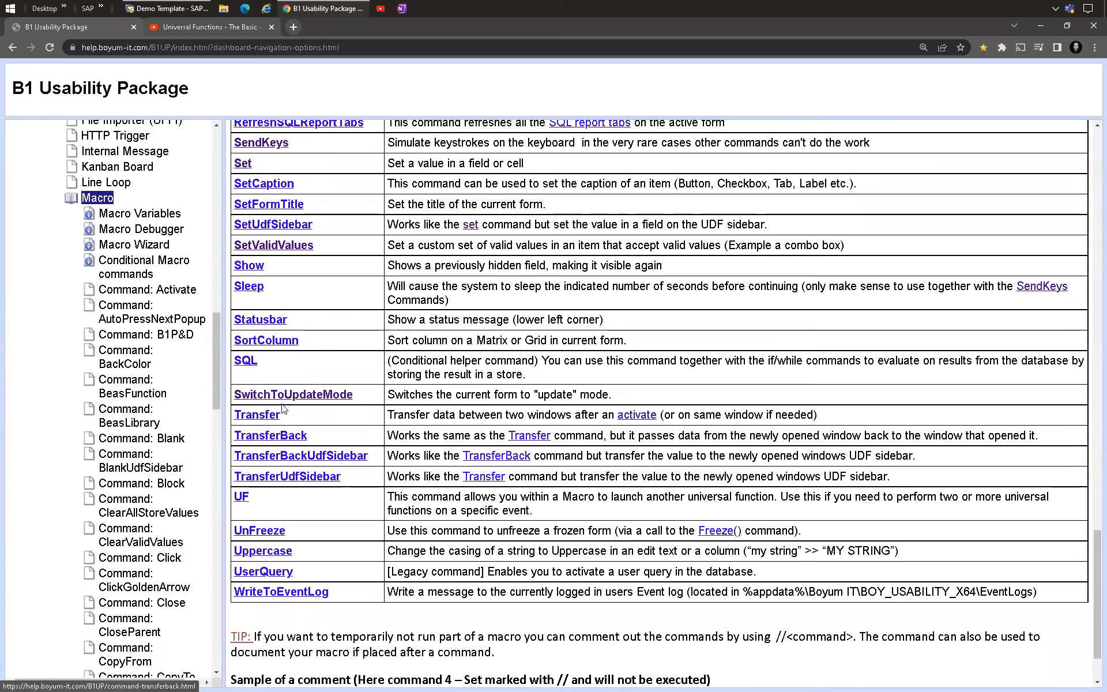
pyautogui.scroll(20, 295, 571)
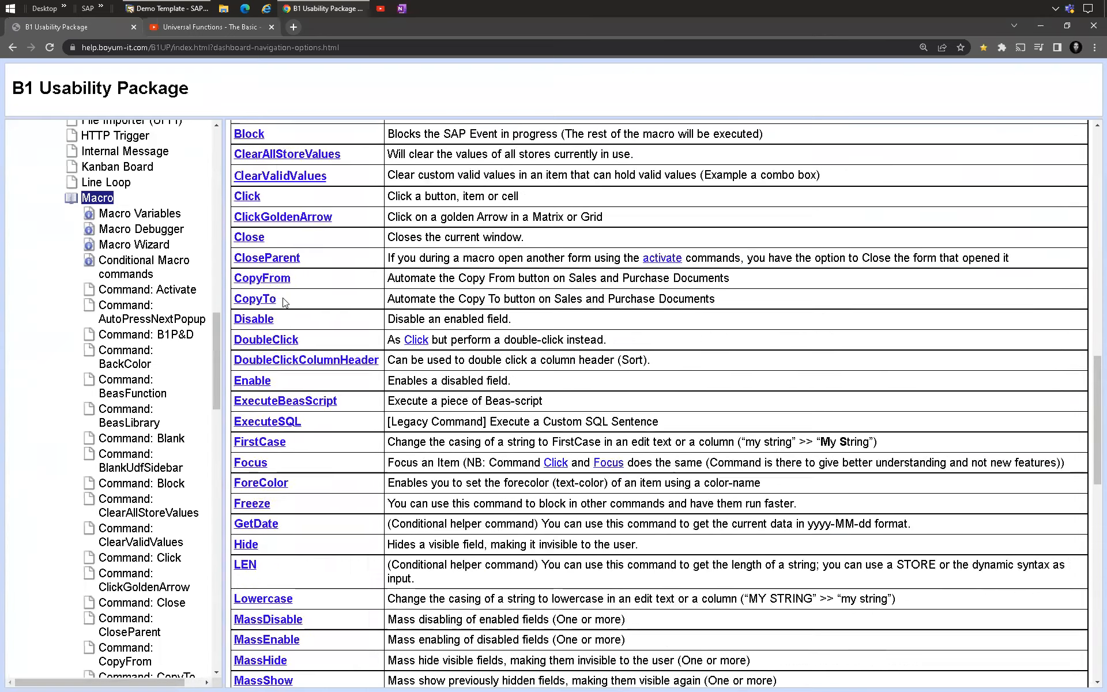
pyautogui.scroll(10, 299, 264)
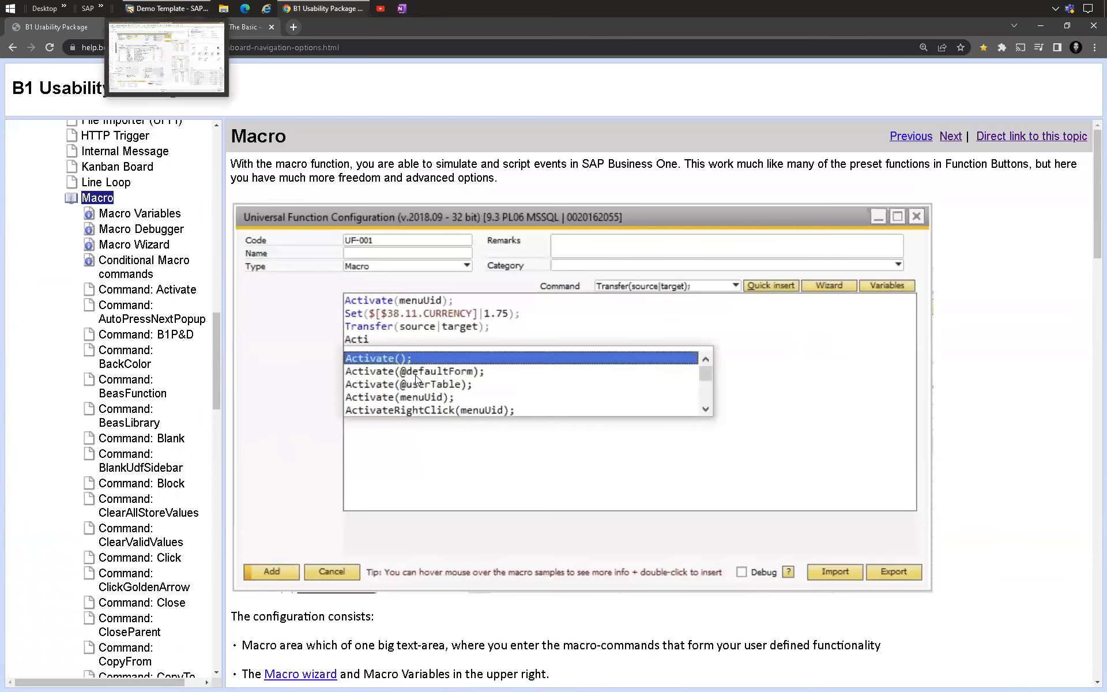
pyautogui.scroll(-9, 345, 372)
pyautogui.scroll(-3, 346, 372)
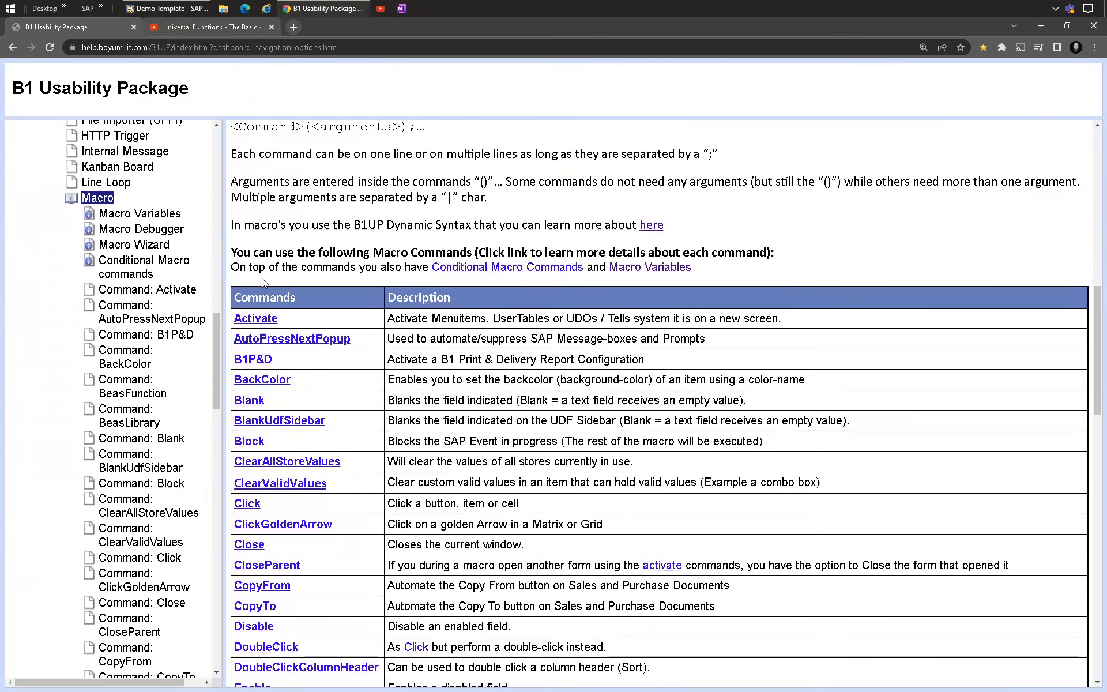
pyautogui.scroll(-1, 260, 282)
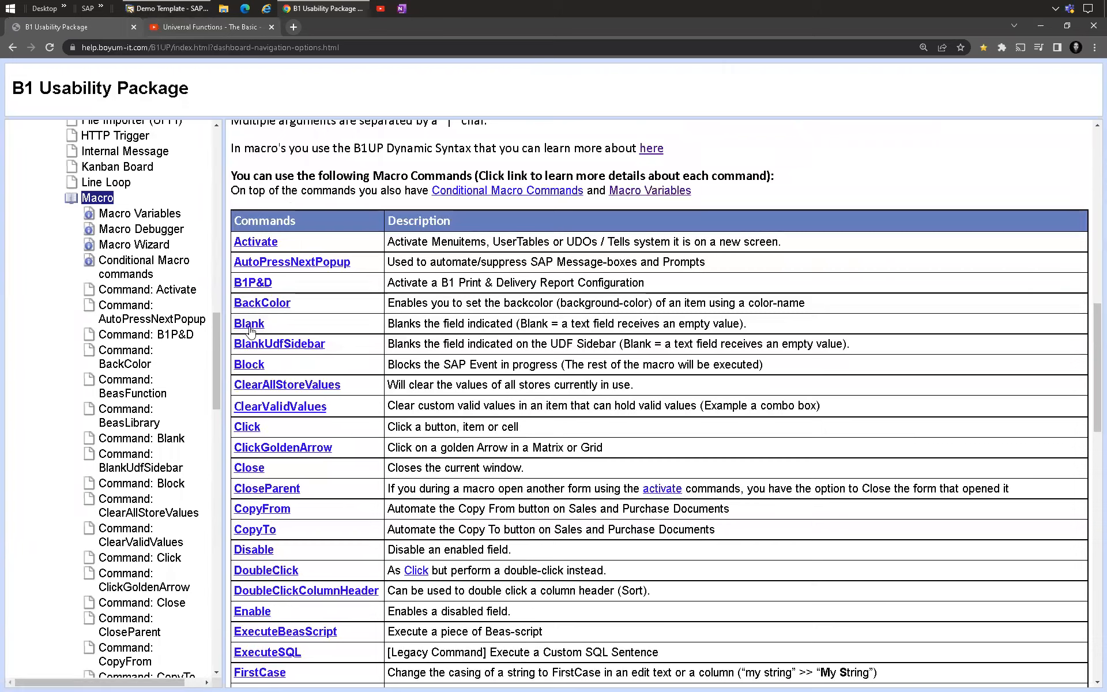
pyautogui.scroll(-5, 265, 270)
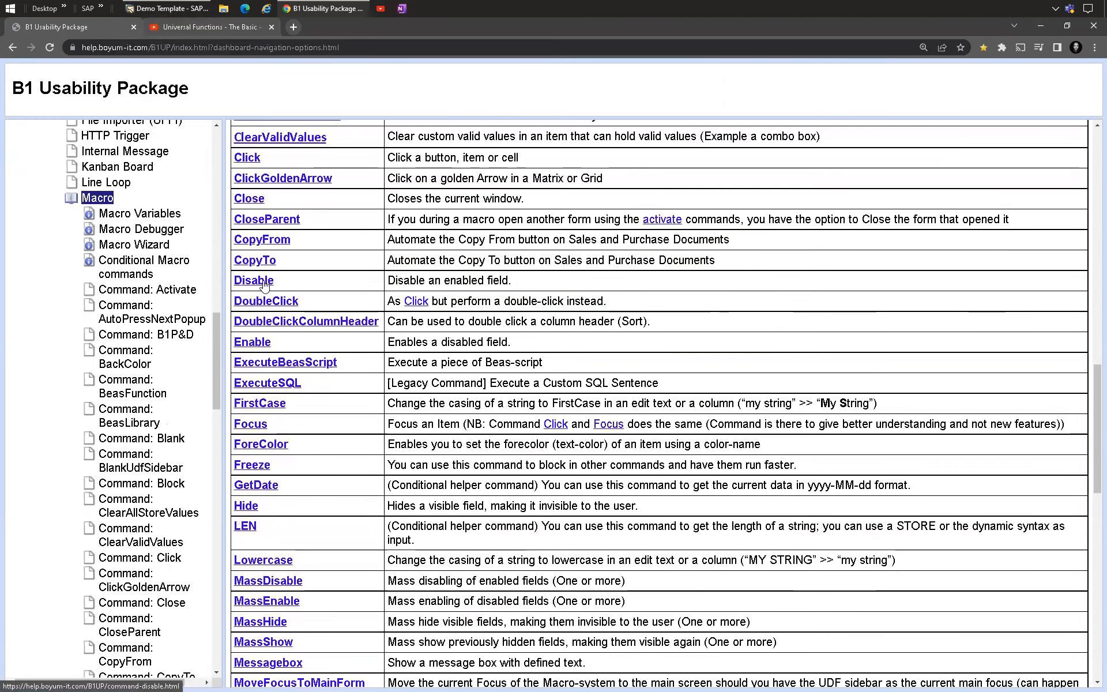
pyautogui.scroll(2, 265, 269)
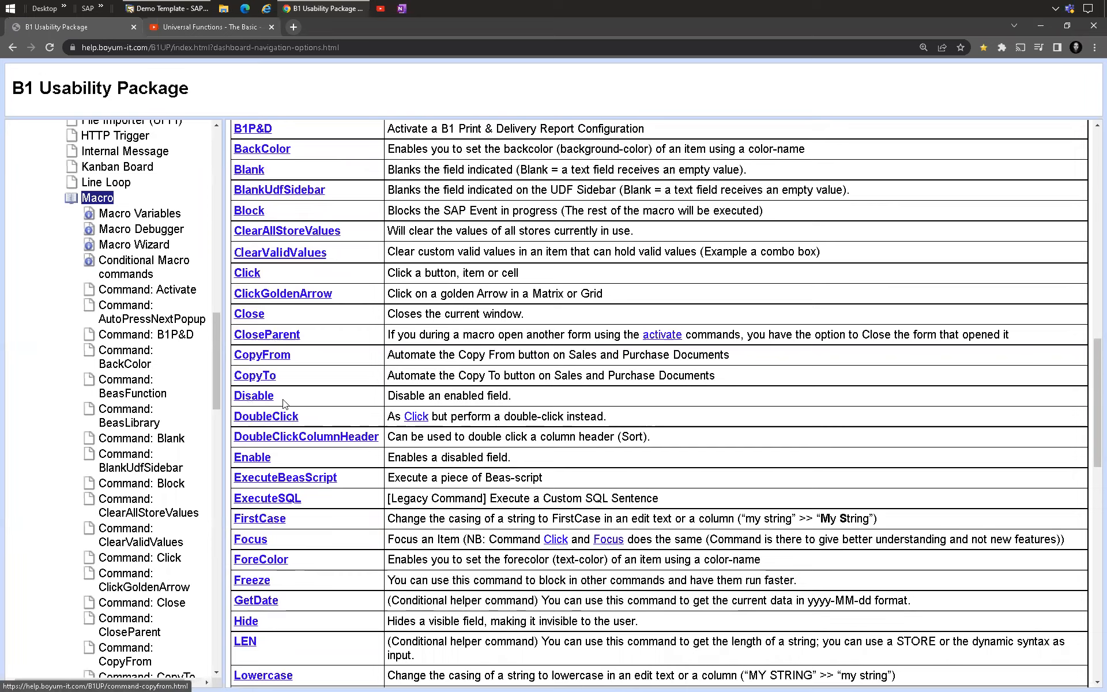
pyautogui.scroll(-2, 279, 424)
pyautogui.scroll(-3, 253, 558)
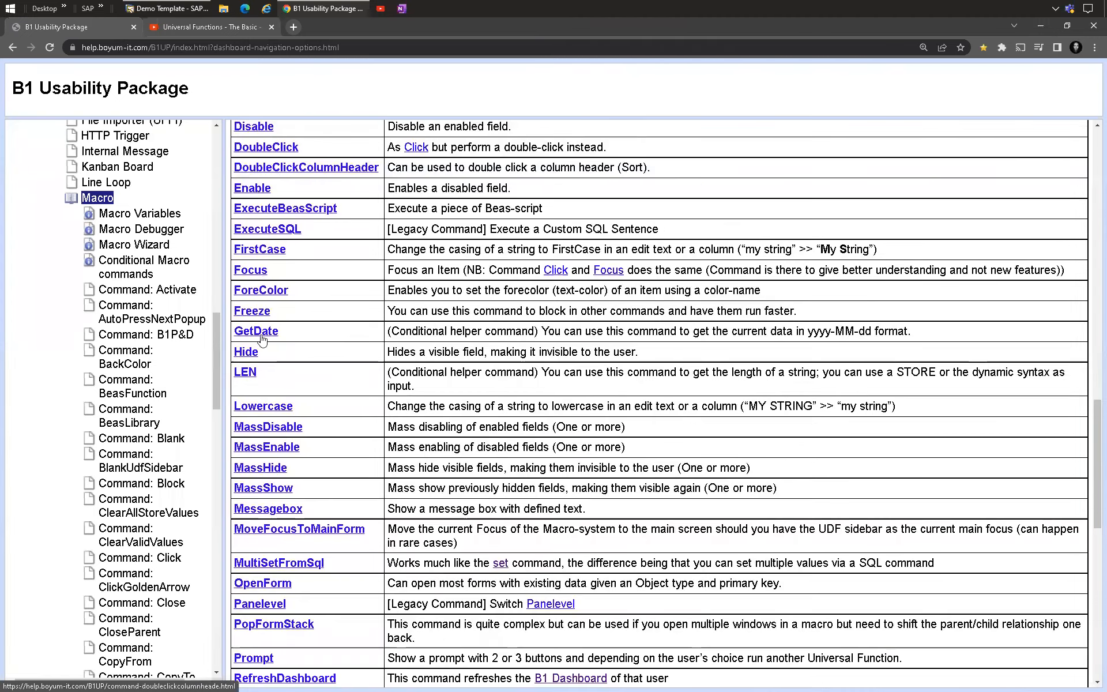
pyautogui.scroll(-4, 263, 468)
pyautogui.scroll(3, 279, 222)
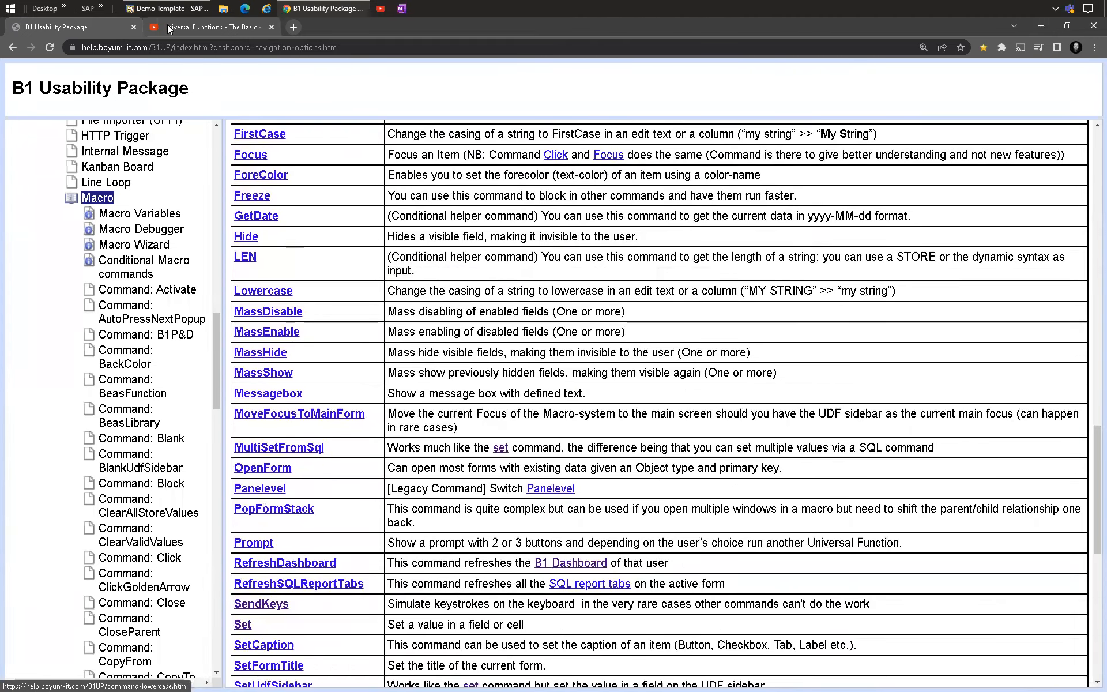
# Step: Return to the Universal Function Configuration and browse the Command list of available macro commands
pyautogui.click(166, 12)
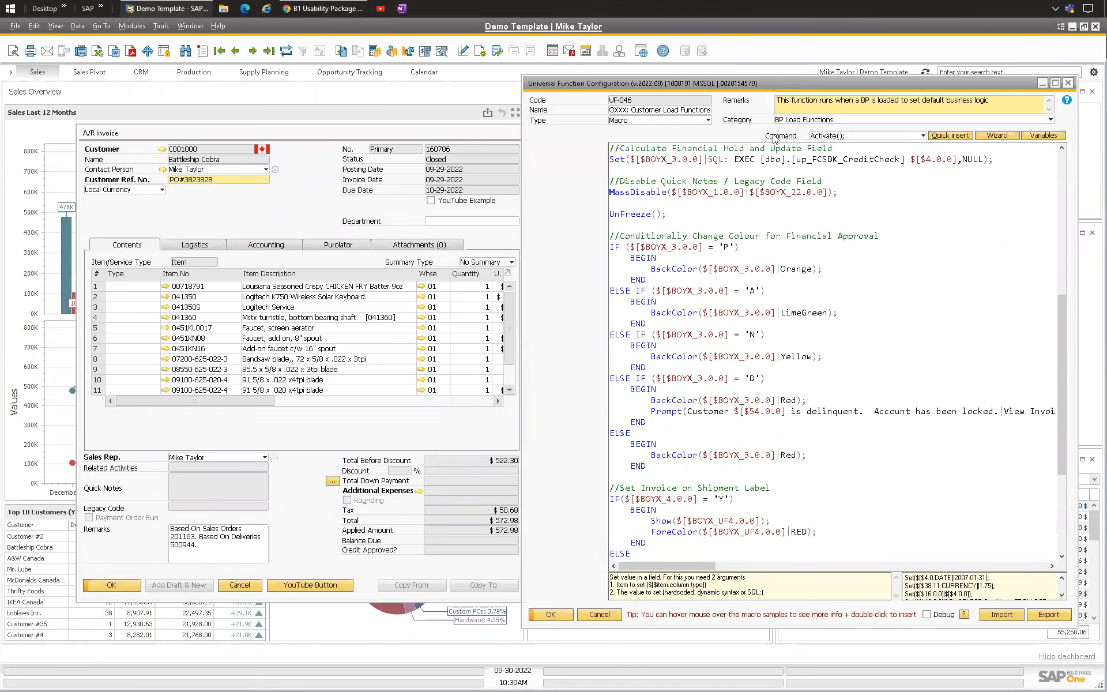
pyautogui.click(849, 137)
pyautogui.moveTo(1009, 183); pyautogui.dragTo(1018, 439)
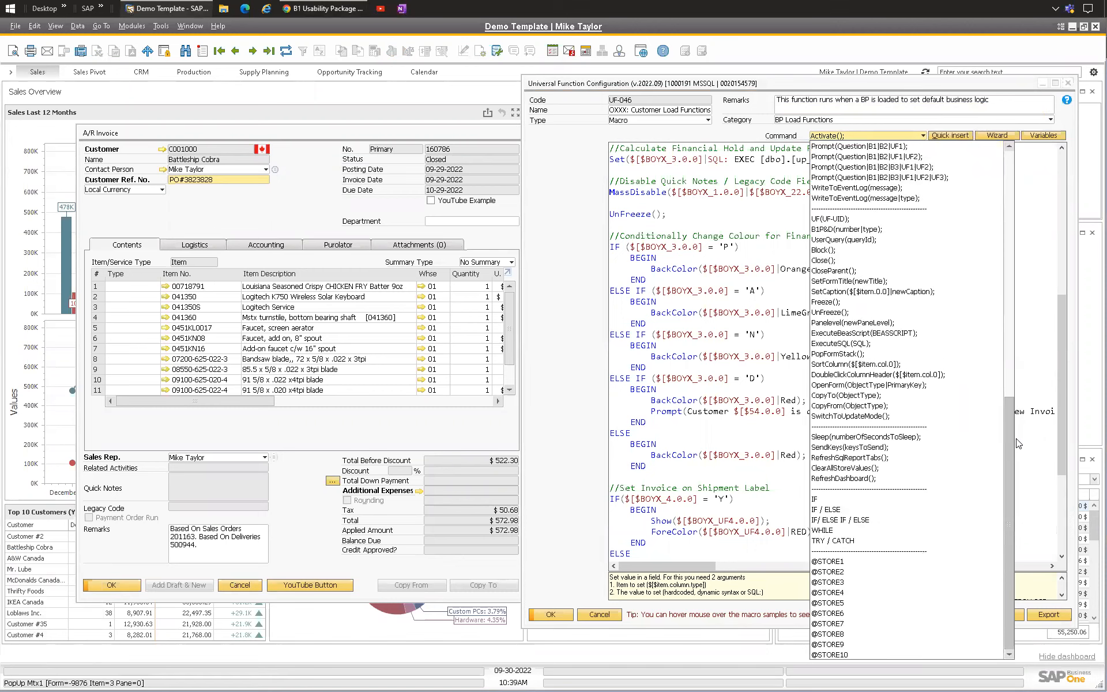
pyautogui.scroll(6, 912, 330)
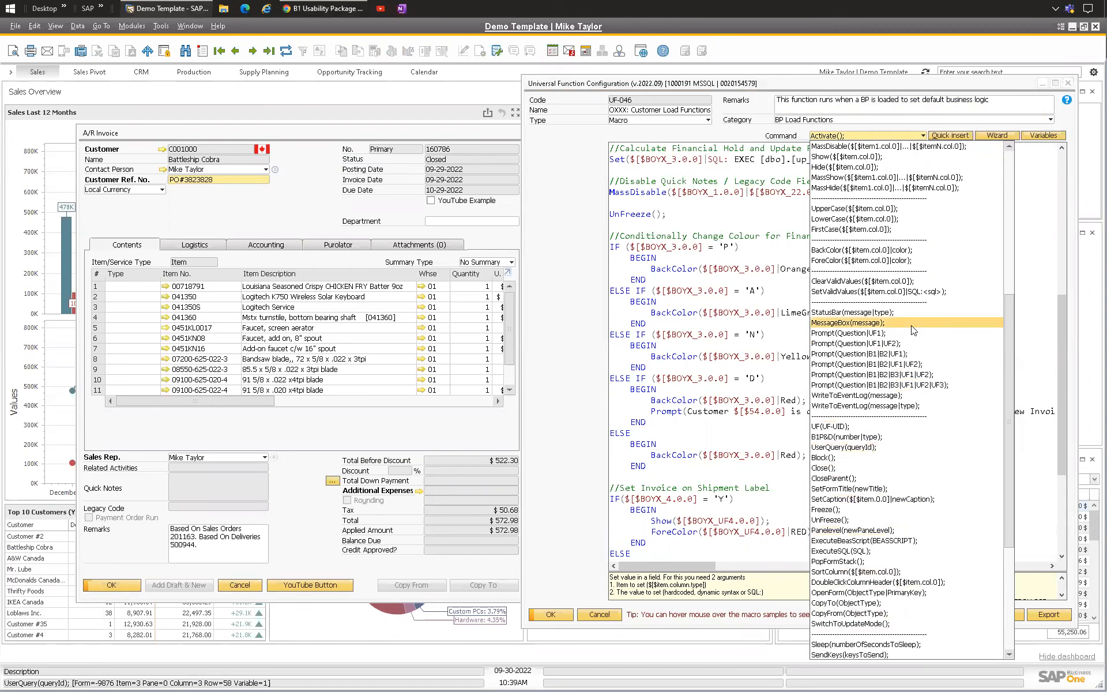
pyautogui.scroll(6, 913, 329)
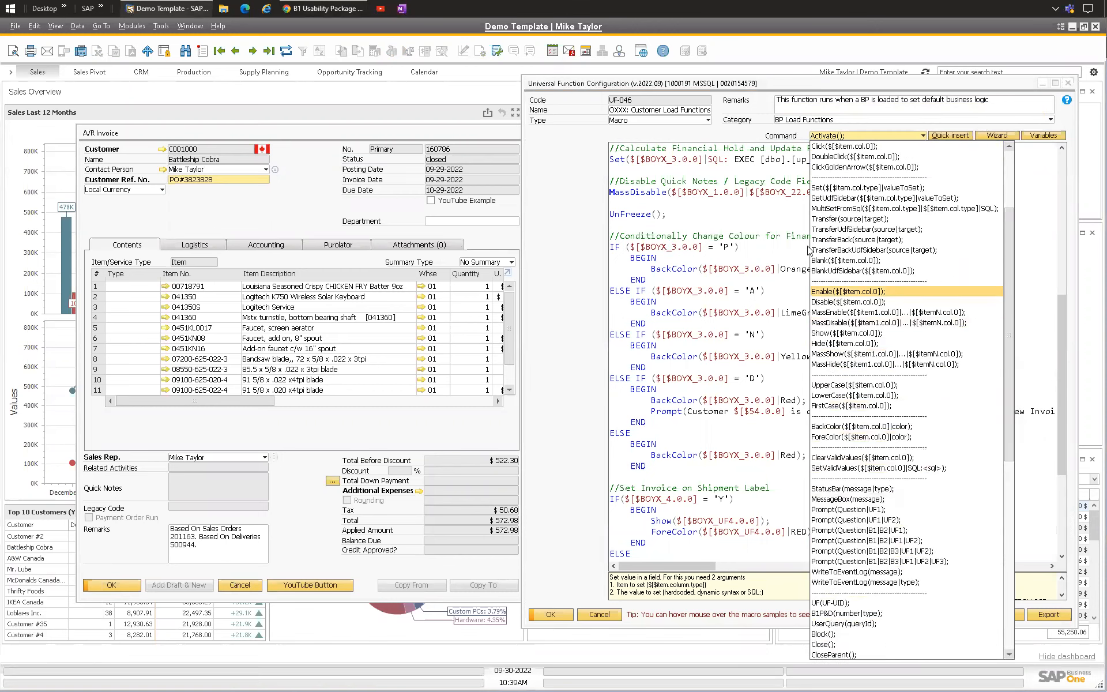
pyautogui.scroll(3, 879, 299)
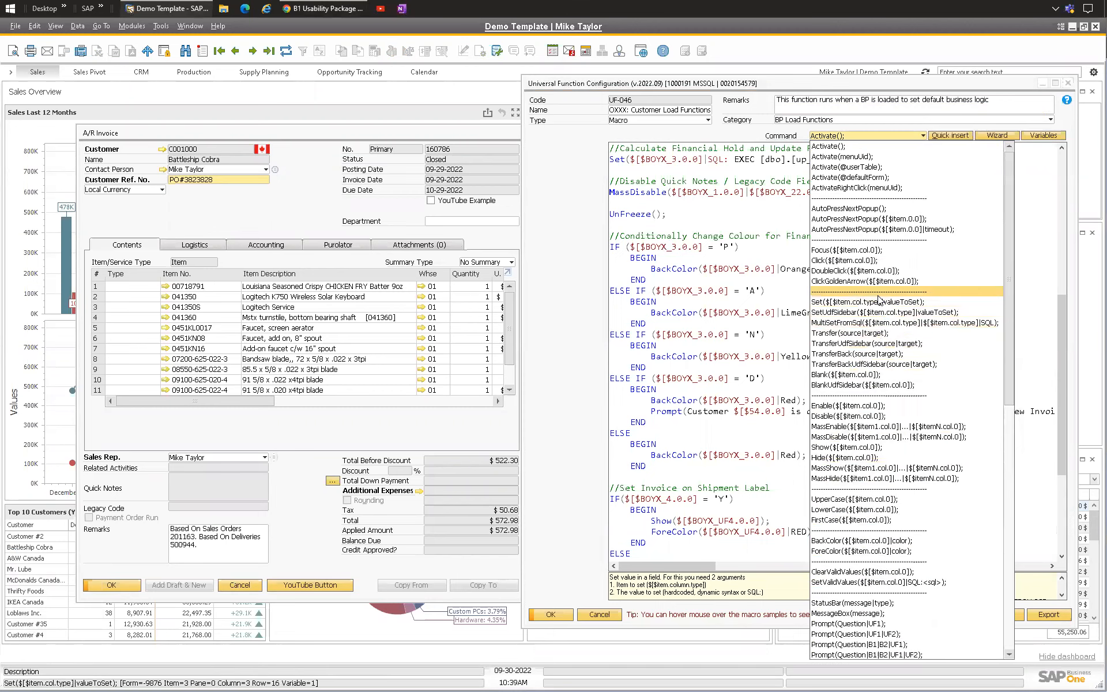
pyautogui.scroll(-3, 877, 283)
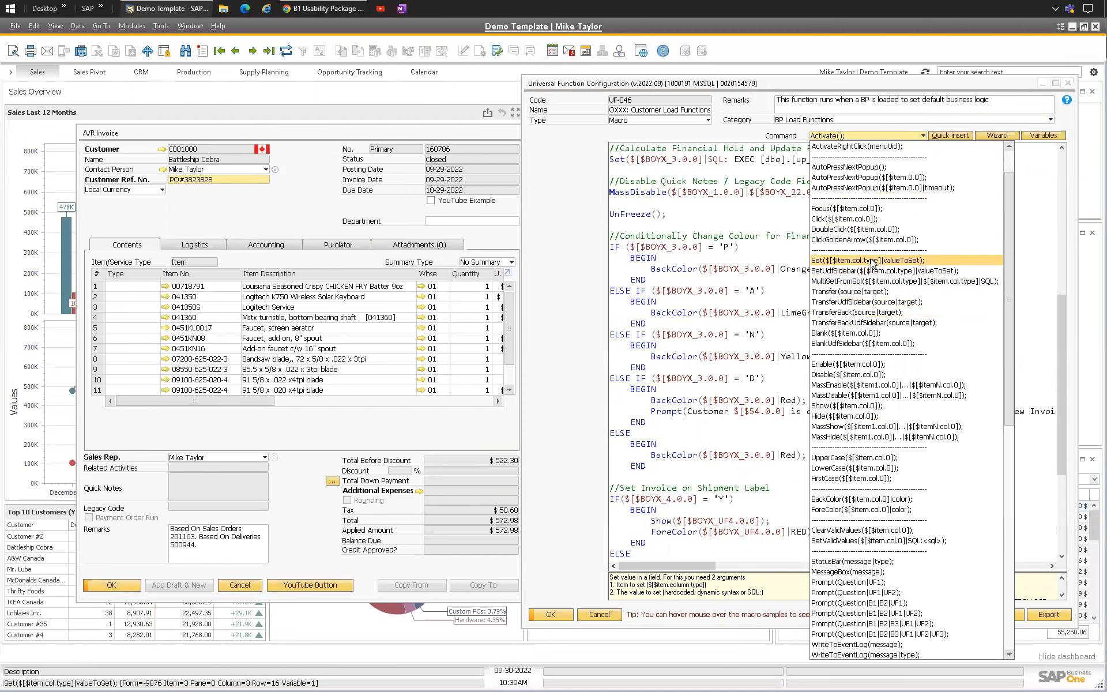
pyautogui.scroll(-2, 851, 319)
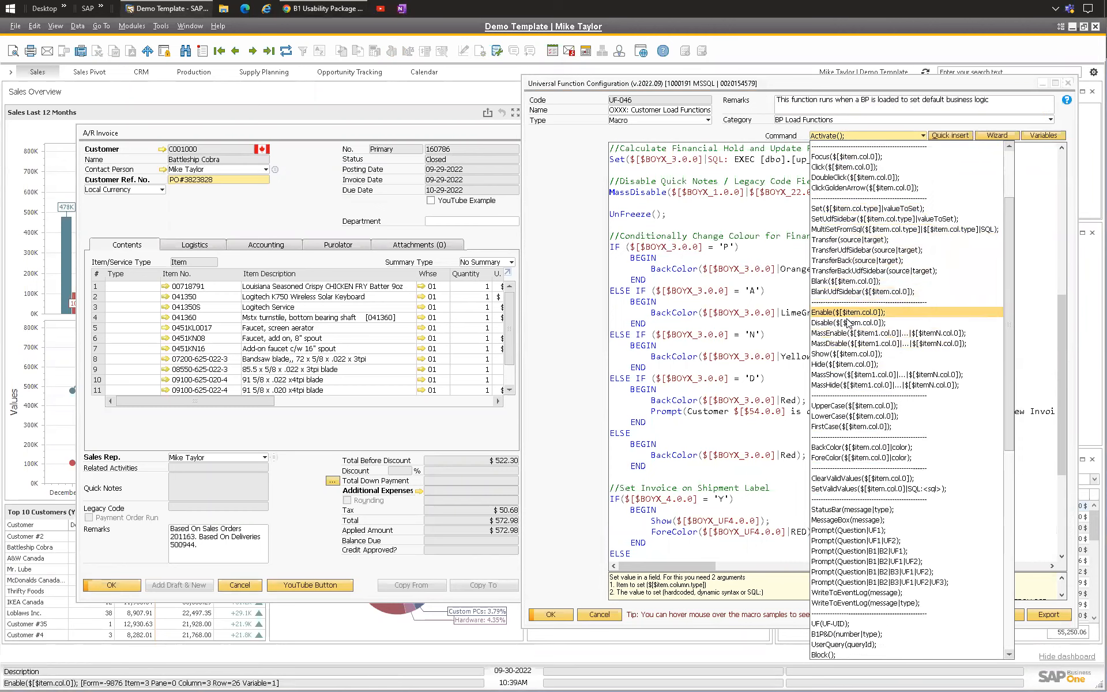
pyautogui.scroll(-3, 848, 322)
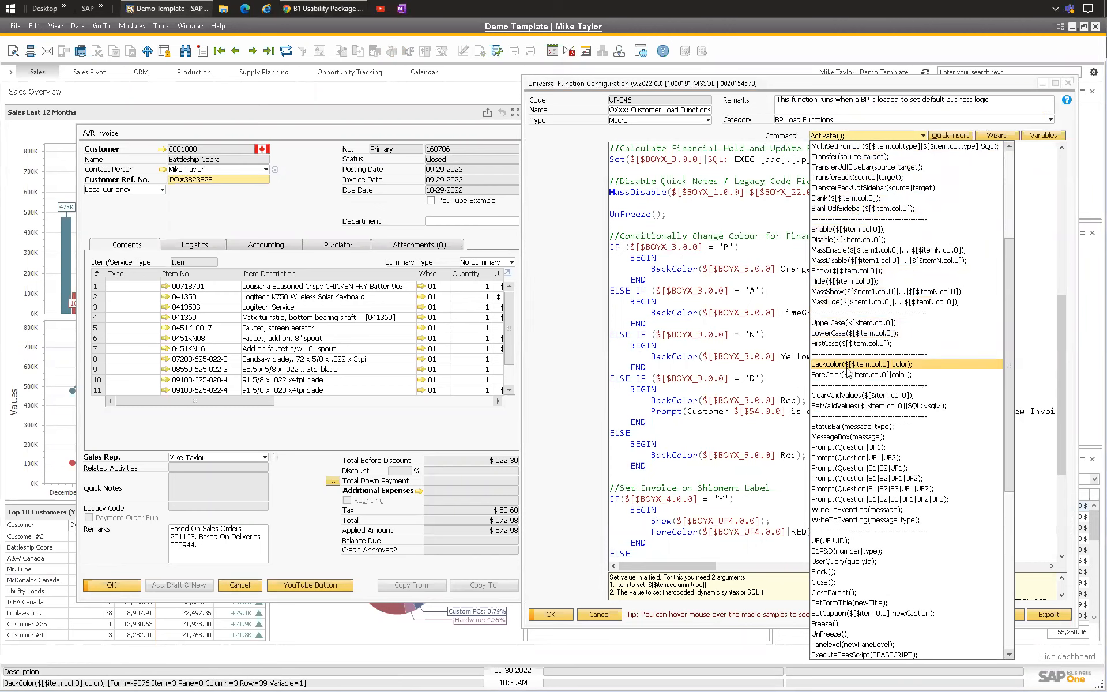
pyautogui.scroll(-6, 851, 367)
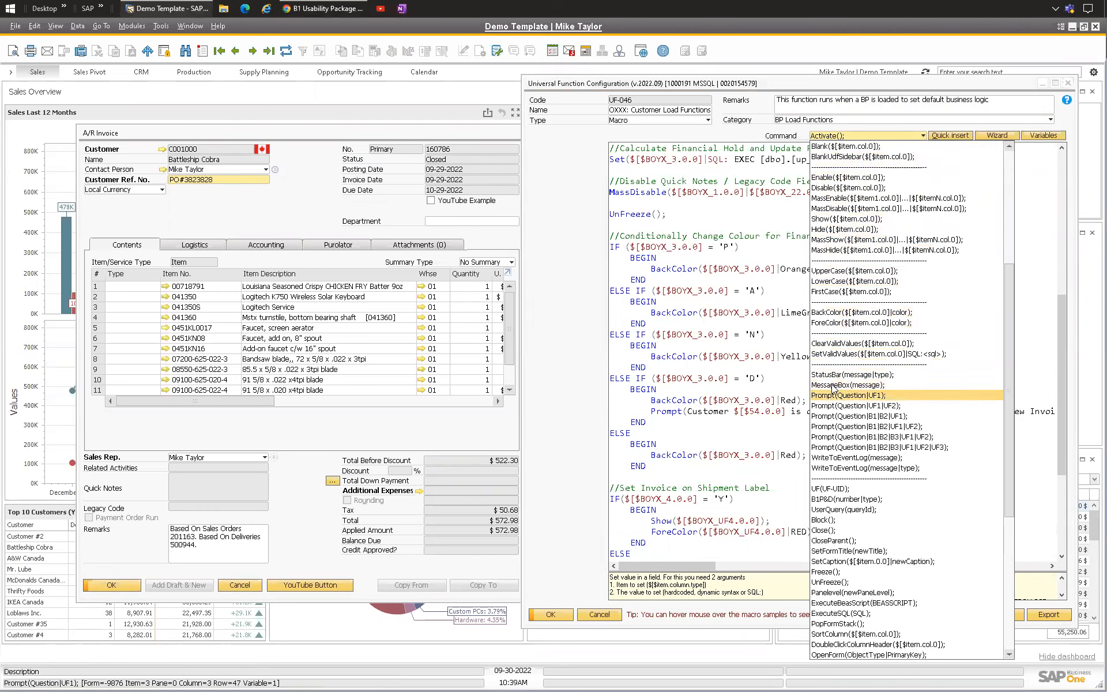
pyautogui.click(797, 318)
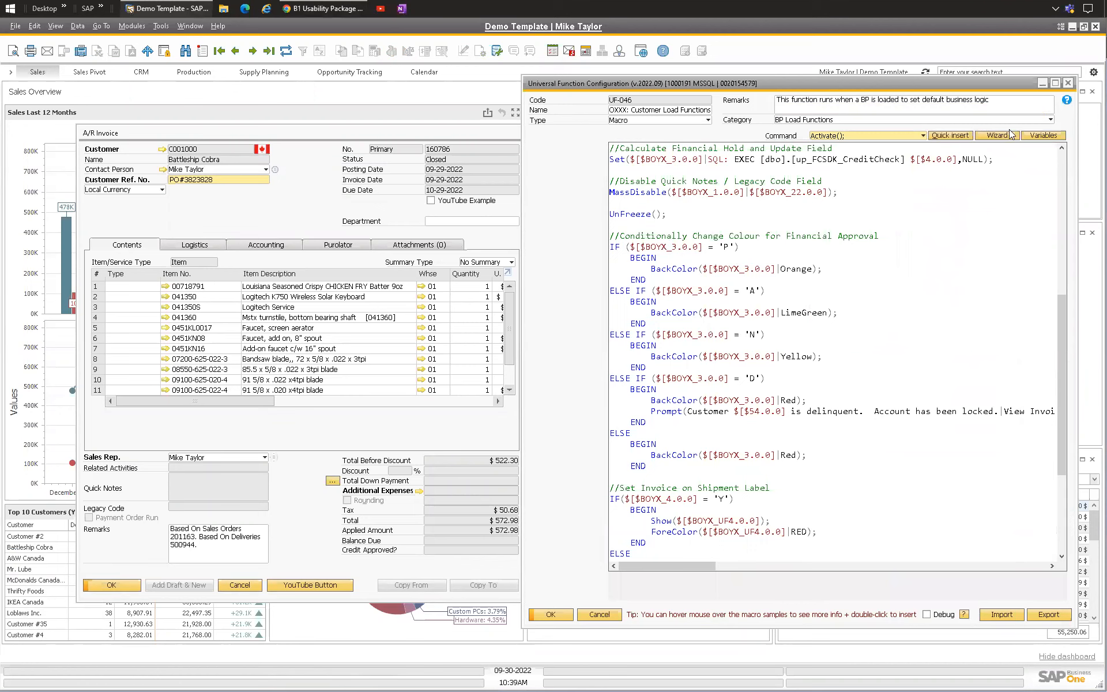
pyautogui.click(878, 136)
pyautogui.click(878, 136)
# Step: Minimize the configuration window and open the A/R invoice's Relationship Map
pyautogui.click(1041, 82)
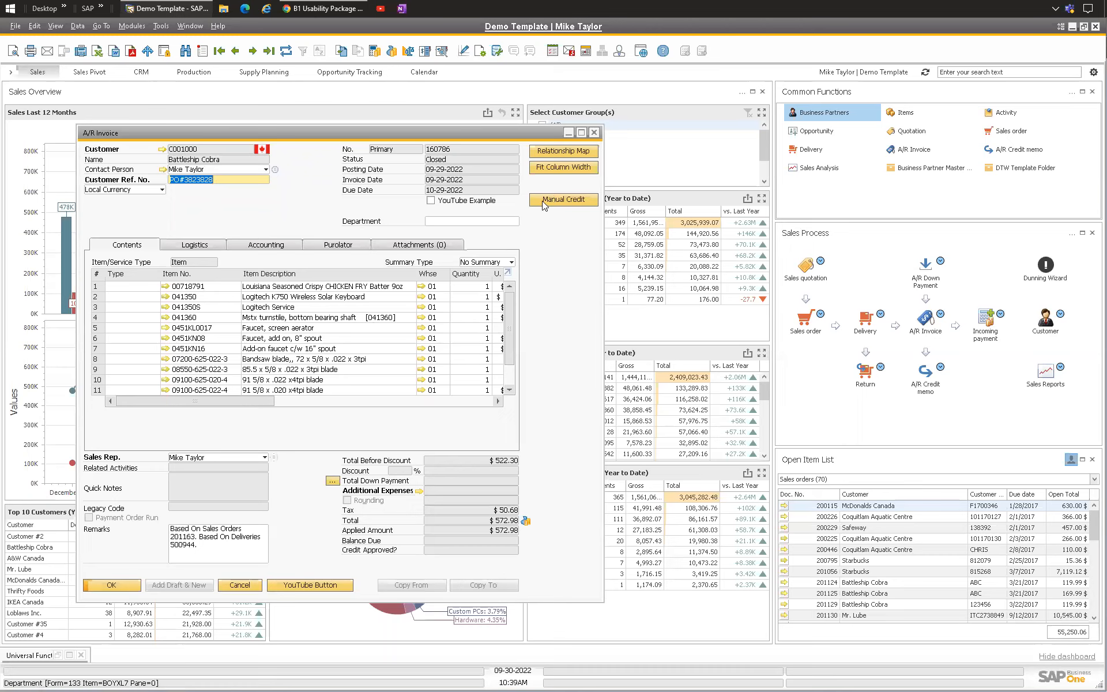
pyautogui.moveTo(397, 138); pyautogui.dragTo(383, 139)
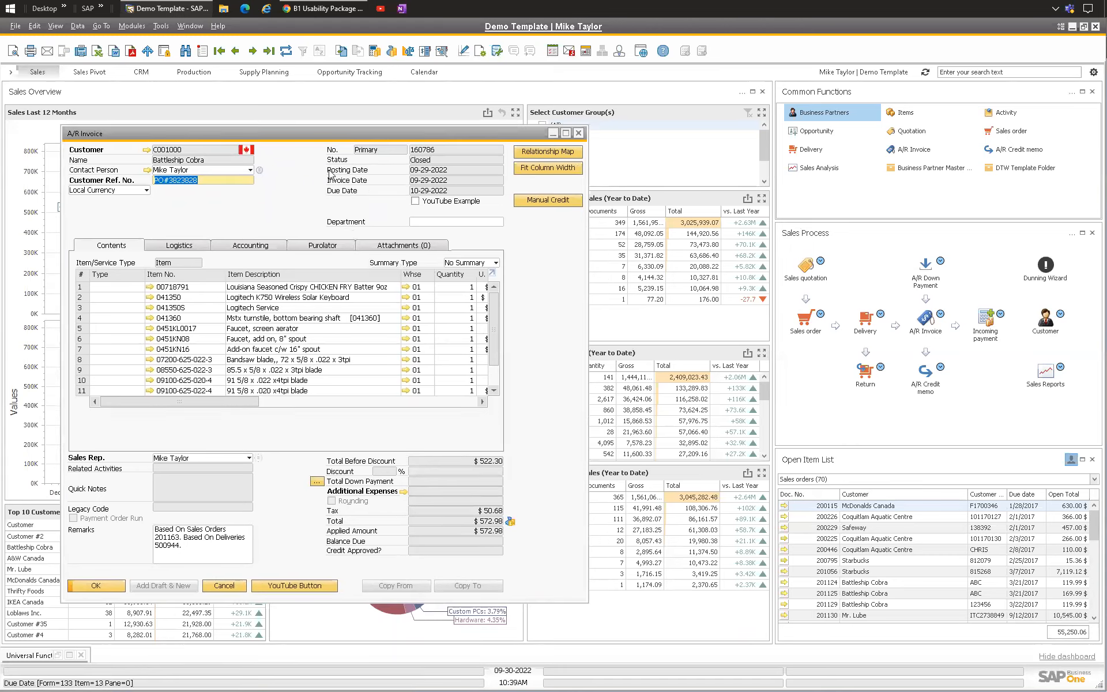
pyautogui.rightClick(261, 219)
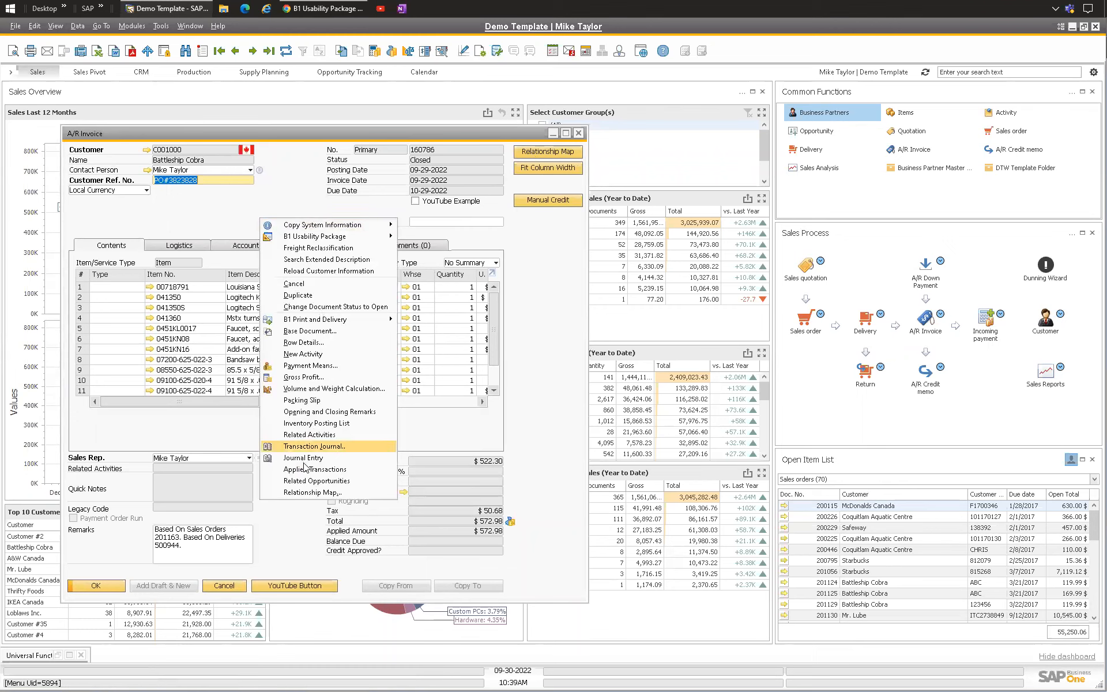
pyautogui.click(302, 492)
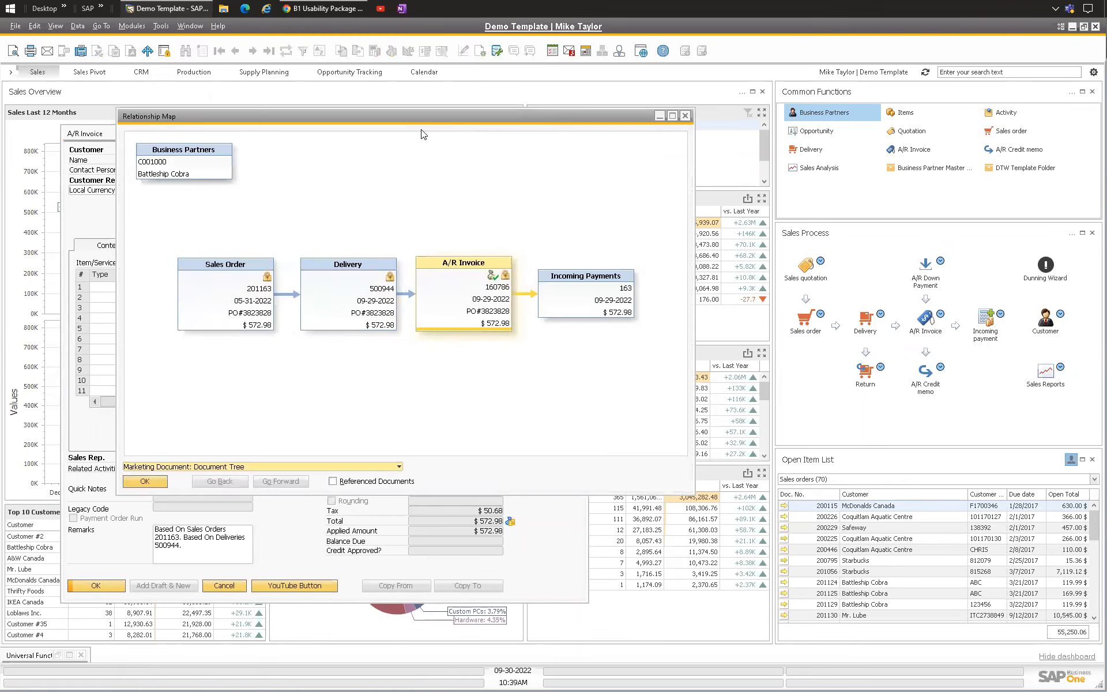
pyautogui.moveTo(423, 134); pyautogui.dragTo(441, 236)
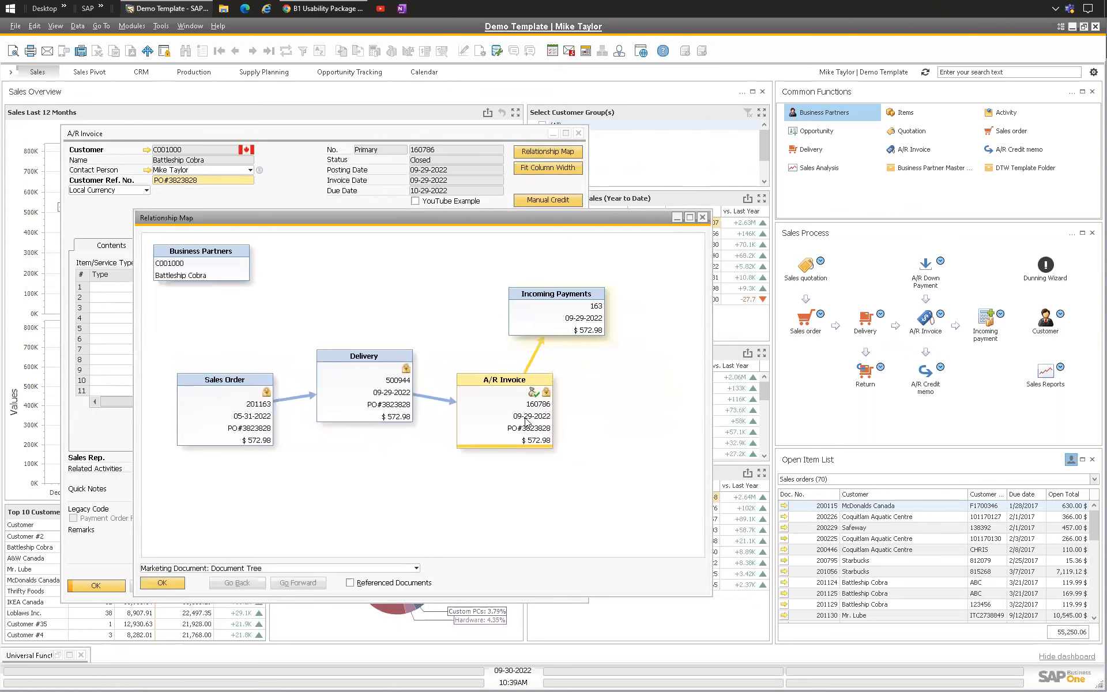
# Step: Close the Relationship Map and reposition the A/R invoice window
pyautogui.click(701, 217)
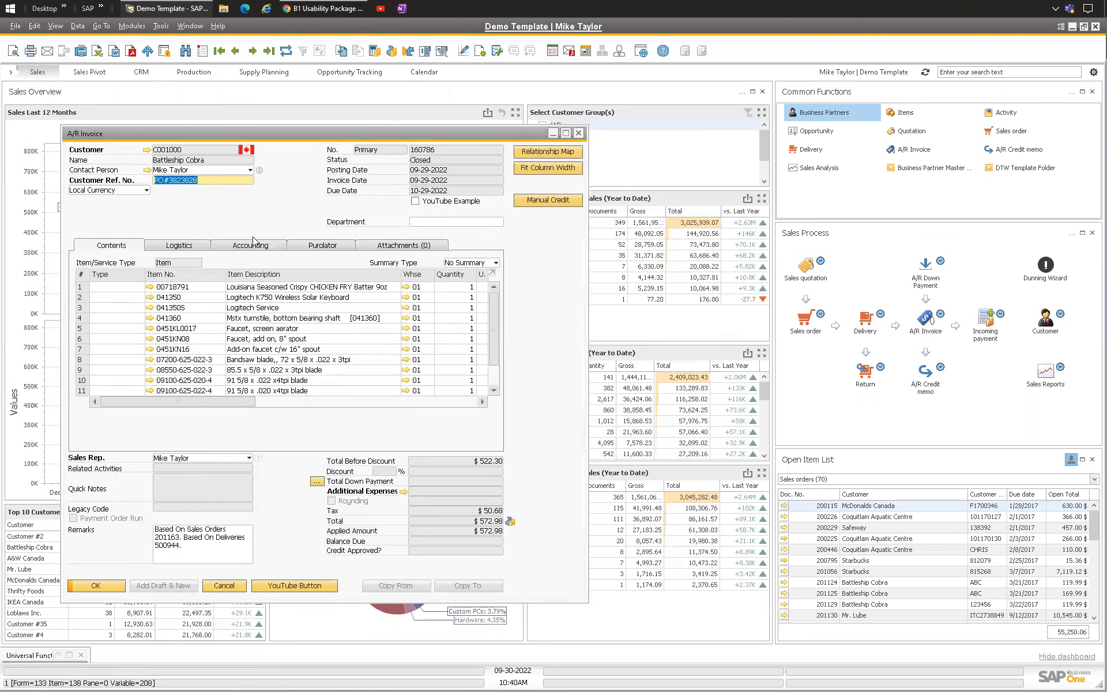
pyautogui.moveTo(233, 138); pyautogui.dragTo(207, 142)
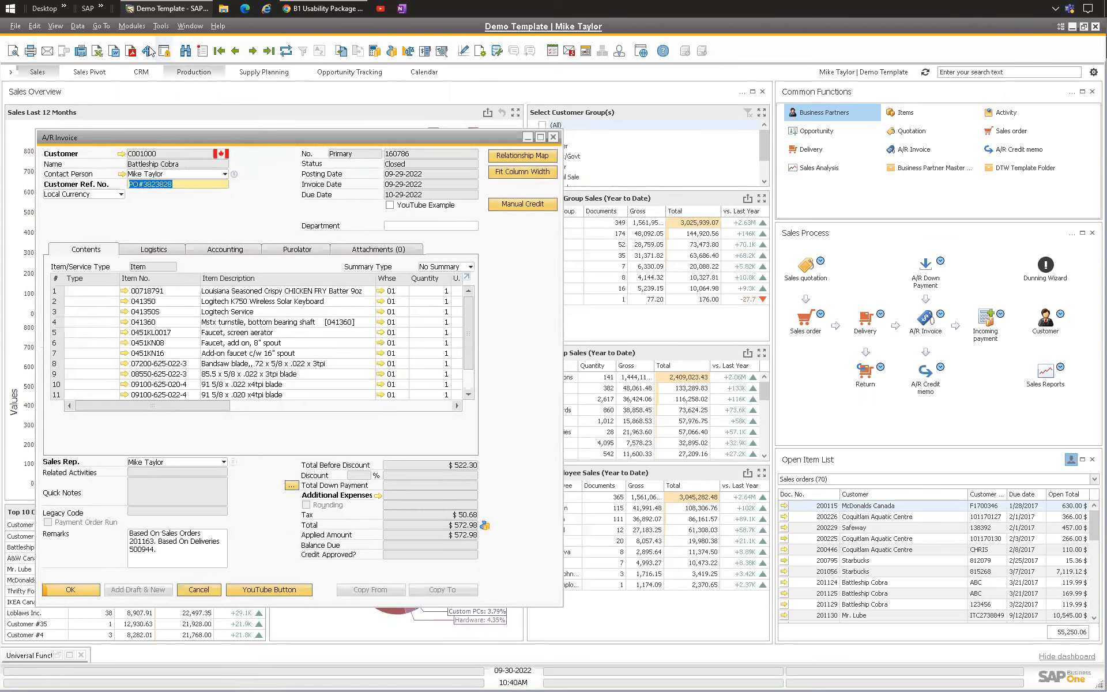
pyautogui.click(131, 26)
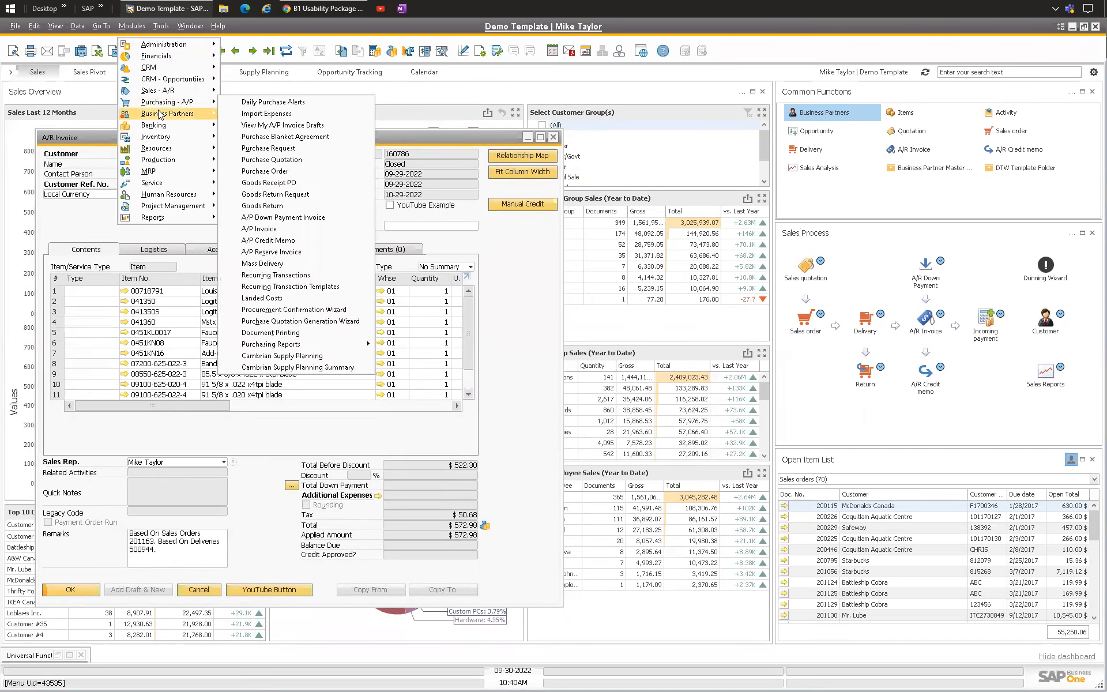
pyautogui.moveTo(151, 90)
pyautogui.click(97, 212)
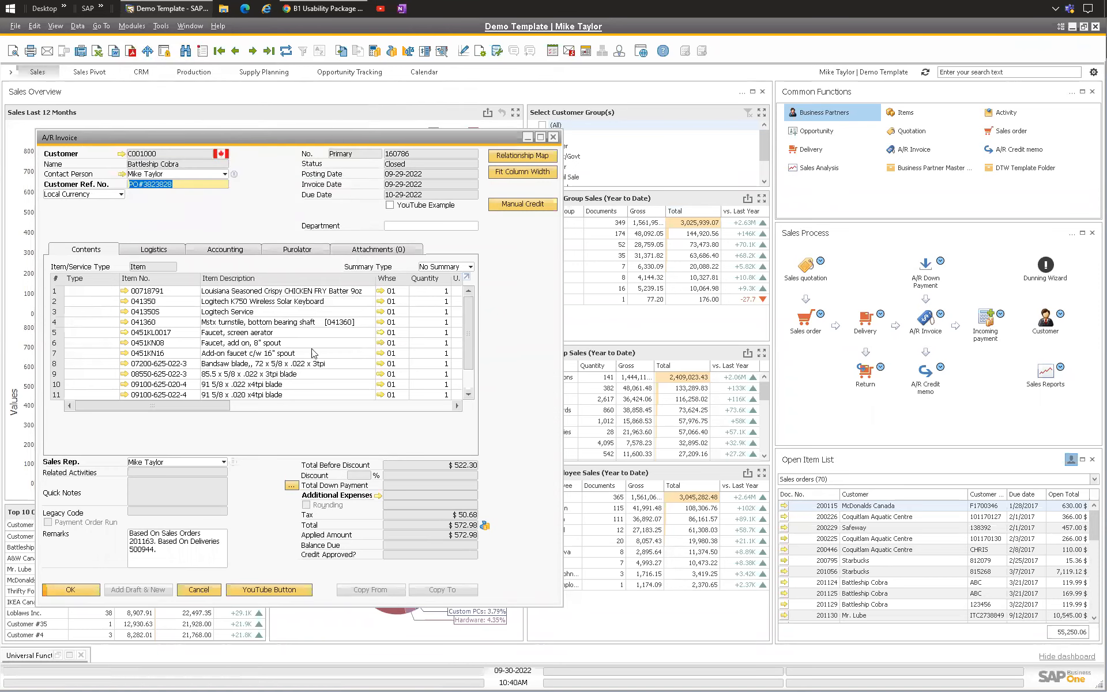
pyautogui.moveTo(271, 139); pyautogui.dragTo(252, 139)
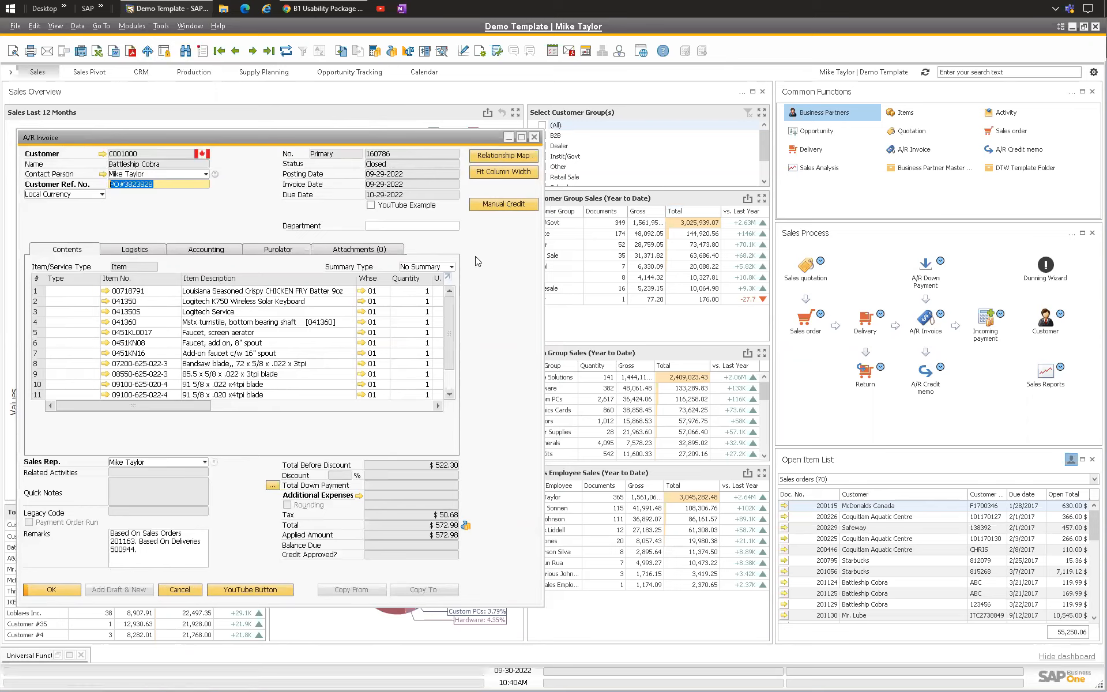
# Step: Launch Manual Credit from the A/R invoice to open the Credit Details line selection, and move it into view
pyautogui.click(512, 202)
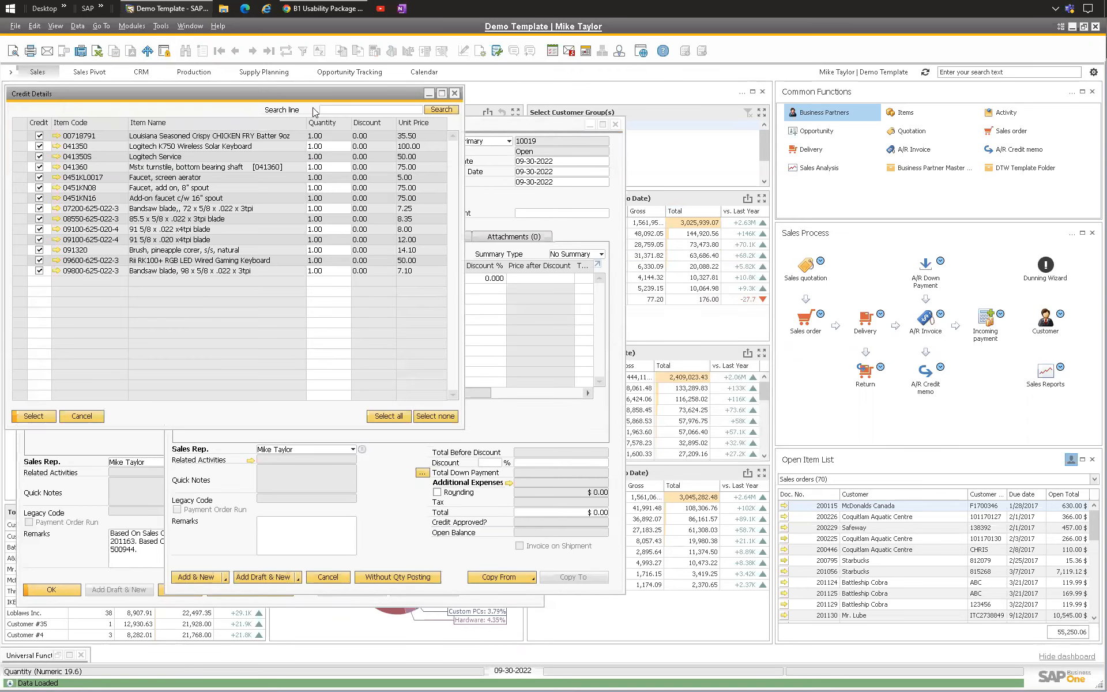
pyautogui.moveTo(317, 91); pyautogui.dragTo(836, 264)
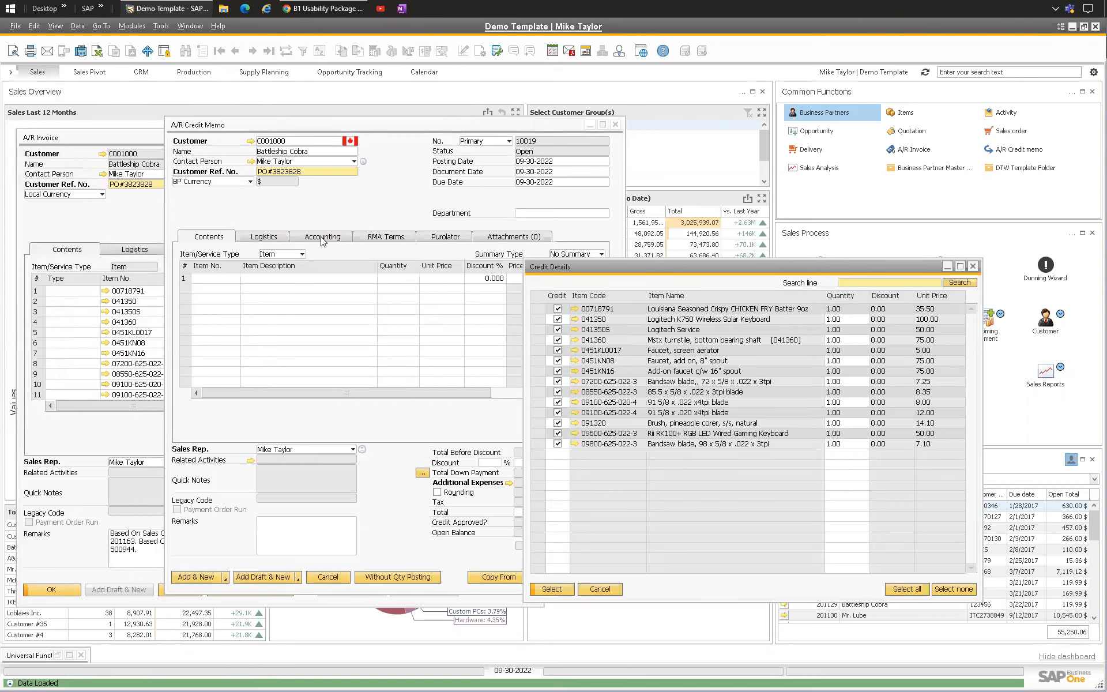
pyautogui.moveTo(573, 273); pyautogui.dragTo(401, 271)
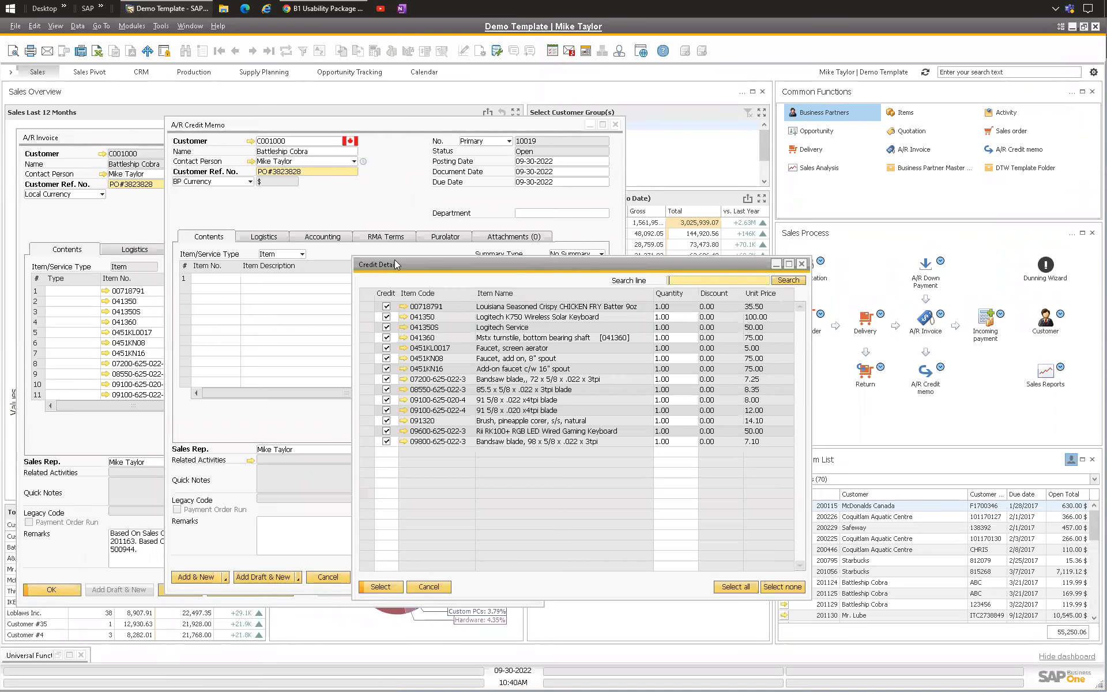
pyautogui.moveTo(394, 260); pyautogui.dragTo(254, 212)
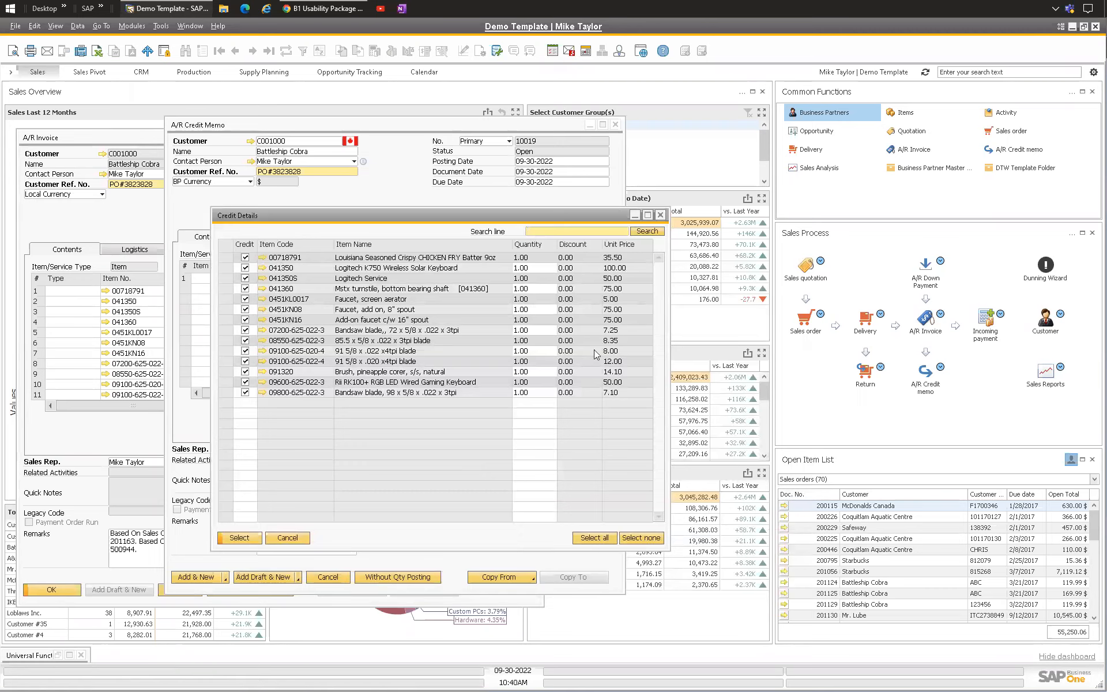
# Step: Examine the quantity fields of the lines listed in Credit Details
pyautogui.click(541, 268)
pyautogui.click(536, 279)
pyautogui.click(531, 309)
pyautogui.click(527, 331)
pyautogui.click(526, 362)
pyautogui.click(527, 383)
pyautogui.click(531, 392)
pyautogui.click(529, 330)
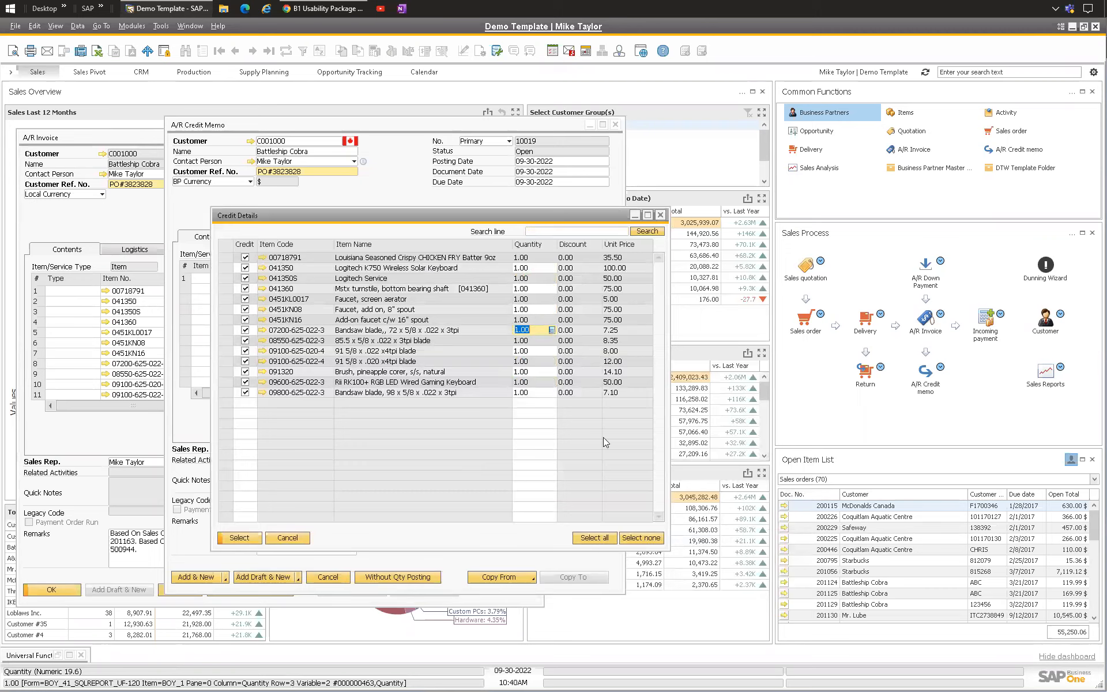
pyautogui.click(536, 232)
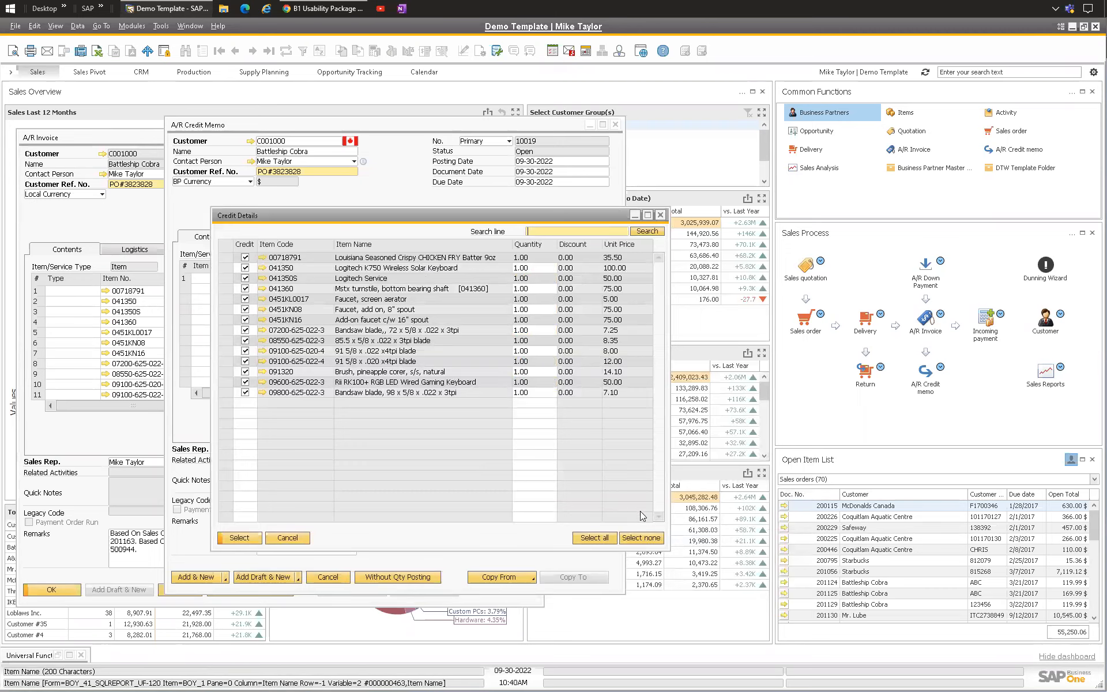
# Step: Deselect all lines and tick only the screen aerator and 8" add-on faucet lines
pyautogui.click(641, 538)
pyautogui.click(245, 299)
pyautogui.click(245, 309)
# Step: Change the 8" add-on faucet line's quantity to 25, then restore it to 1
pyautogui.click(527, 309)
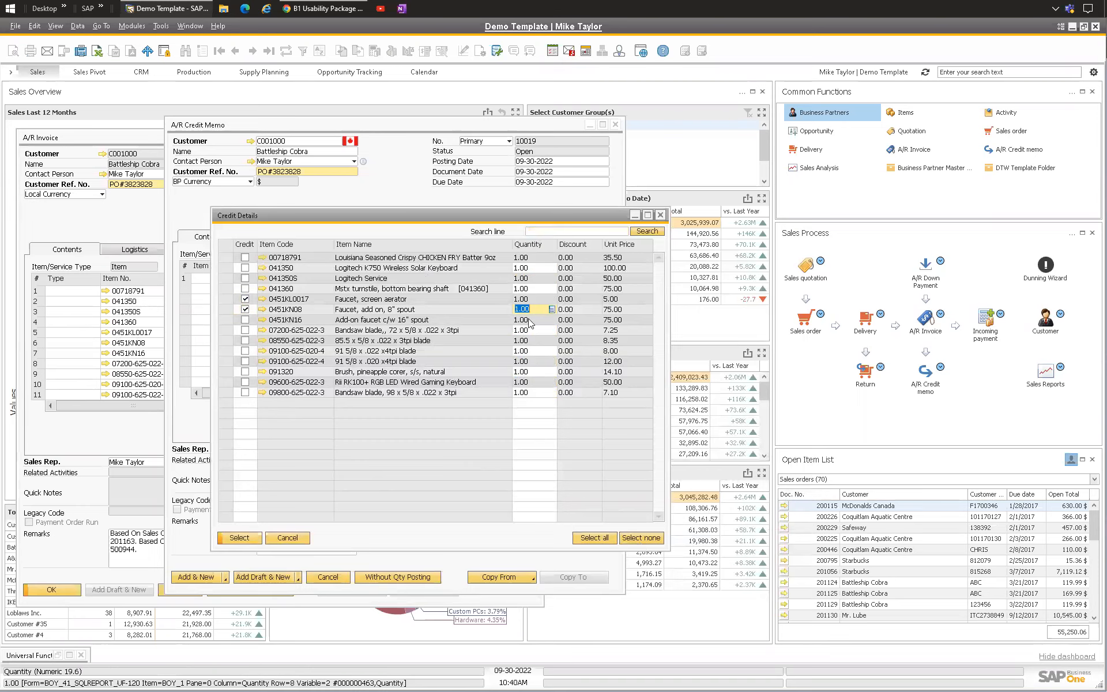
pyautogui.write('25')
pyautogui.press('Return')
pyautogui.click(531, 310)
pyautogui.write('1')
# Step: Toggle line ticks, keeping the screen aerator and 8" faucet lines, and transfer them to the A/R credit memo
pyautogui.click(243, 310)
pyautogui.click(243, 299)
pyautogui.click(245, 255)
pyautogui.click(242, 299)
pyautogui.click(245, 257)
pyautogui.click(245, 309)
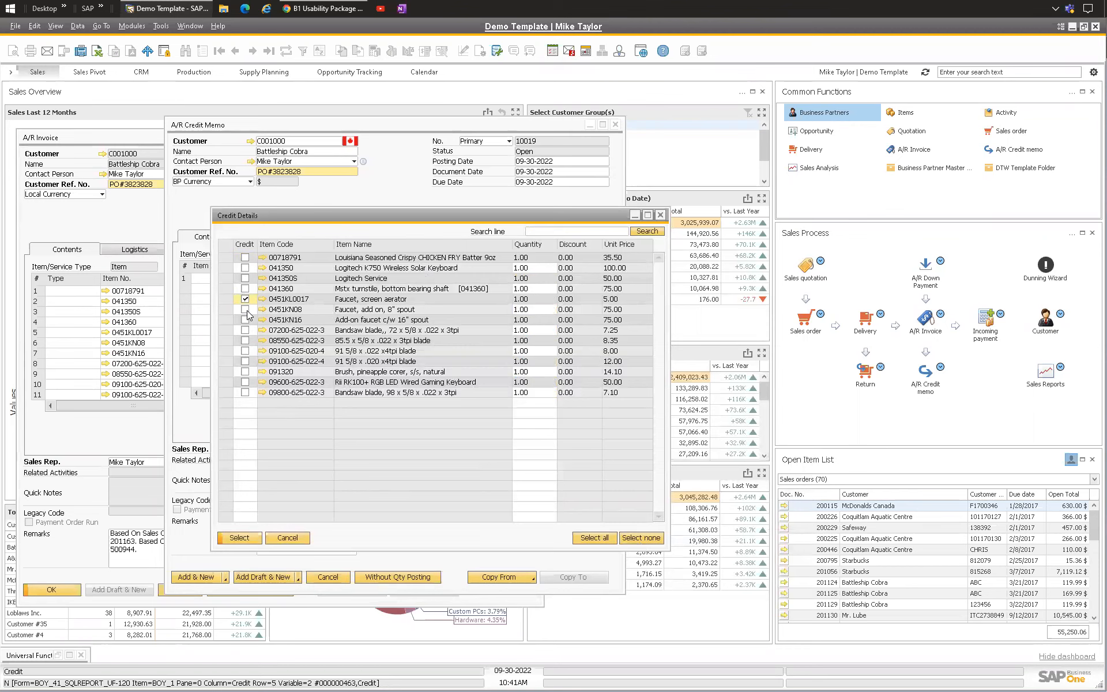
pyautogui.click(239, 538)
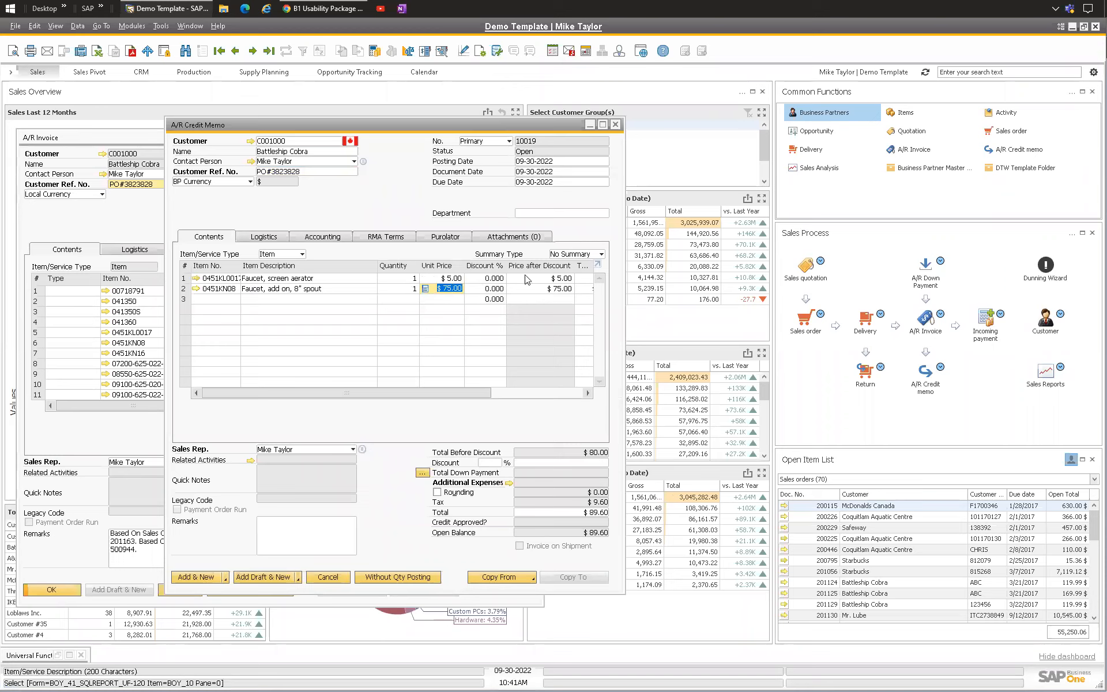
# Step: Review the credit memo's referenced invoice document on the Accounting tab, then return to the Contents tab
pyautogui.moveTo(390, 392); pyautogui.dragTo(563, 410)
pyautogui.moveTo(417, 391); pyautogui.dragTo(325, 393)
pyautogui.click(445, 287)
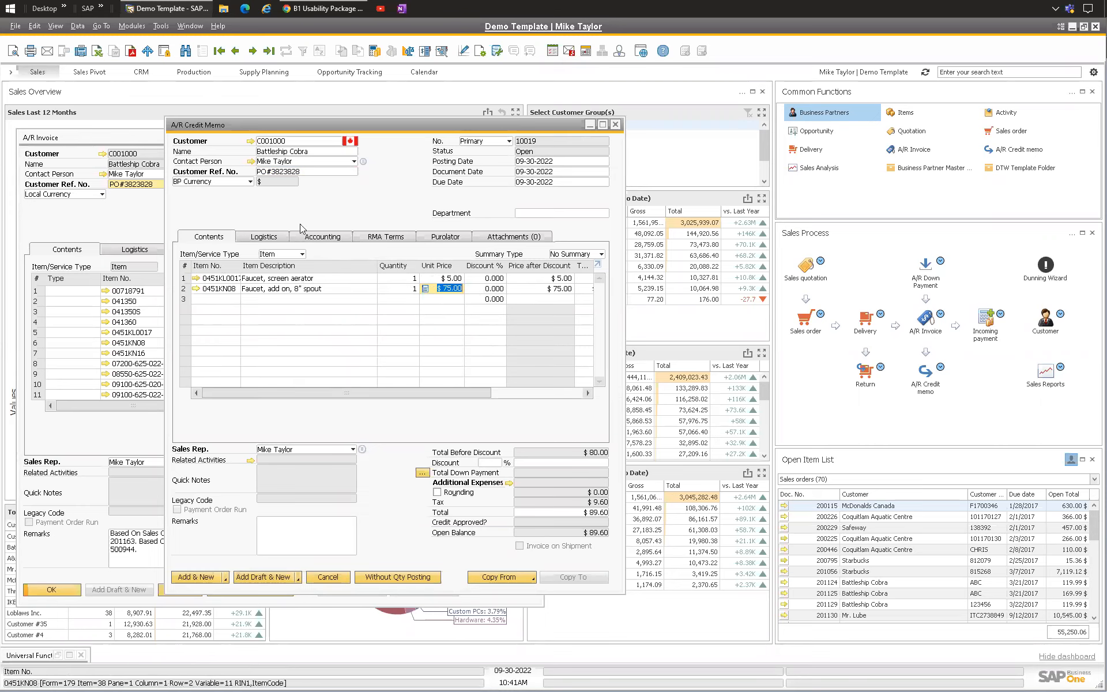
pyautogui.click(320, 236)
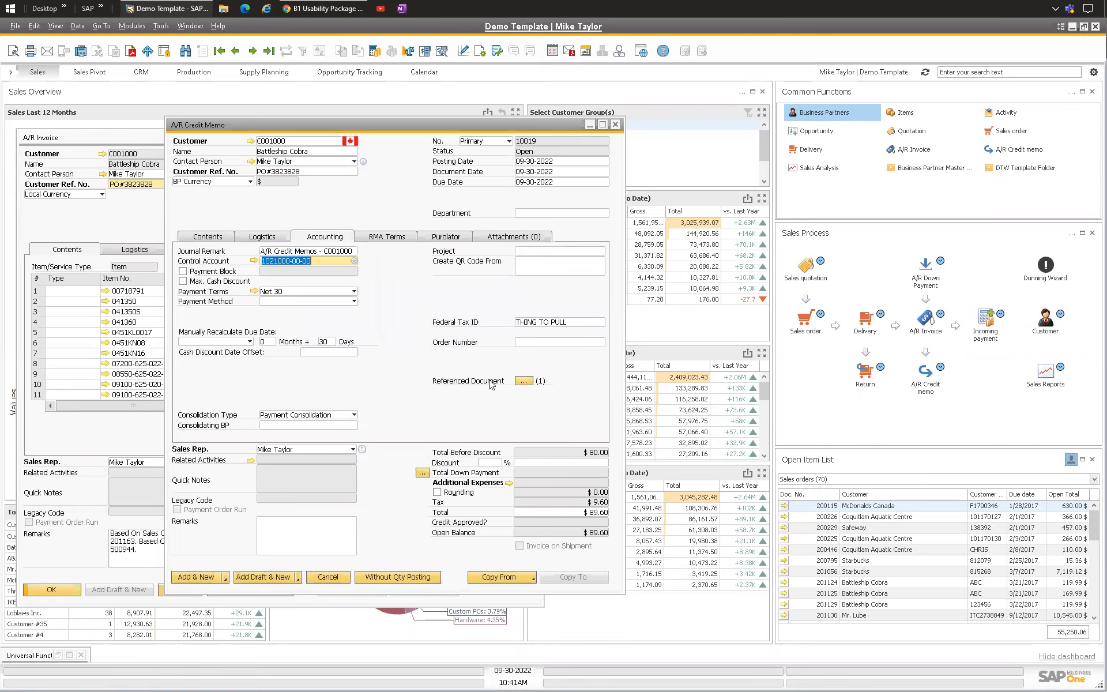
pyautogui.click(525, 382)
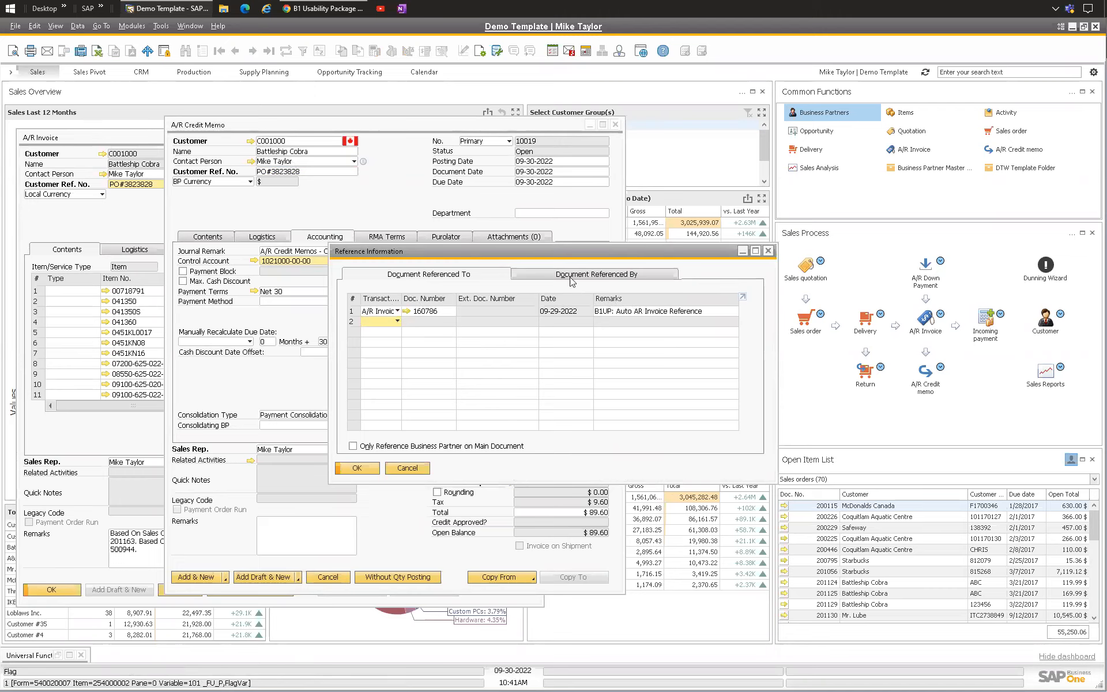
pyautogui.click(376, 468)
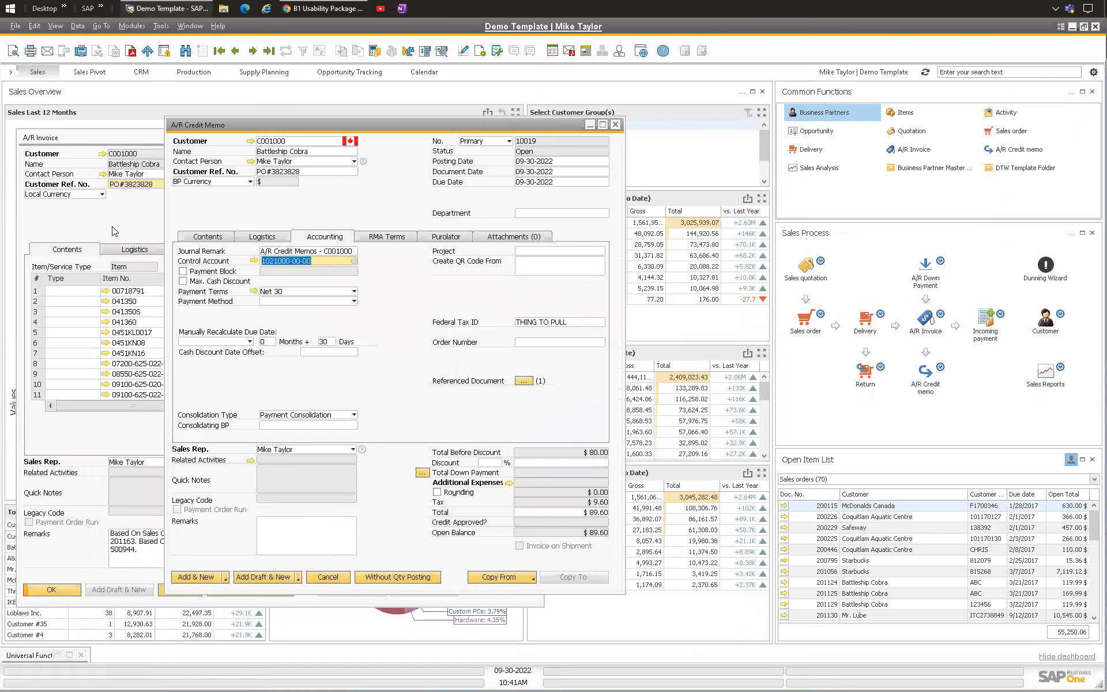
pyautogui.click(211, 238)
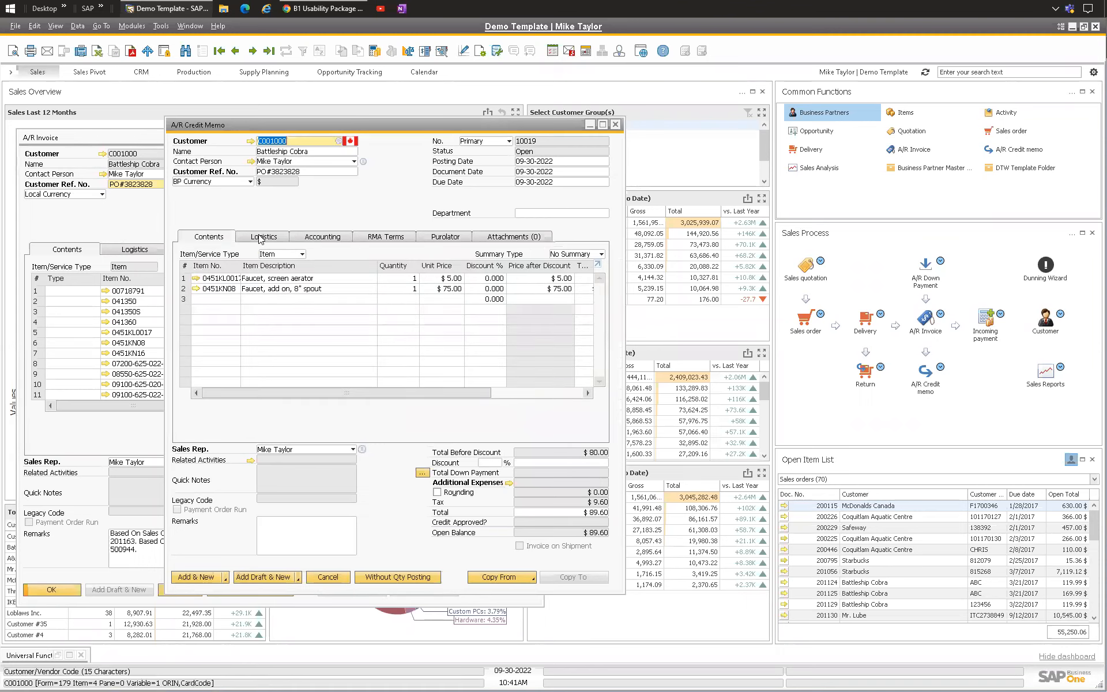
# Step: Add the A/R credit memo, choosing to keep it open in view after saving
pyautogui.click(225, 577)
pyautogui.click(199, 609)
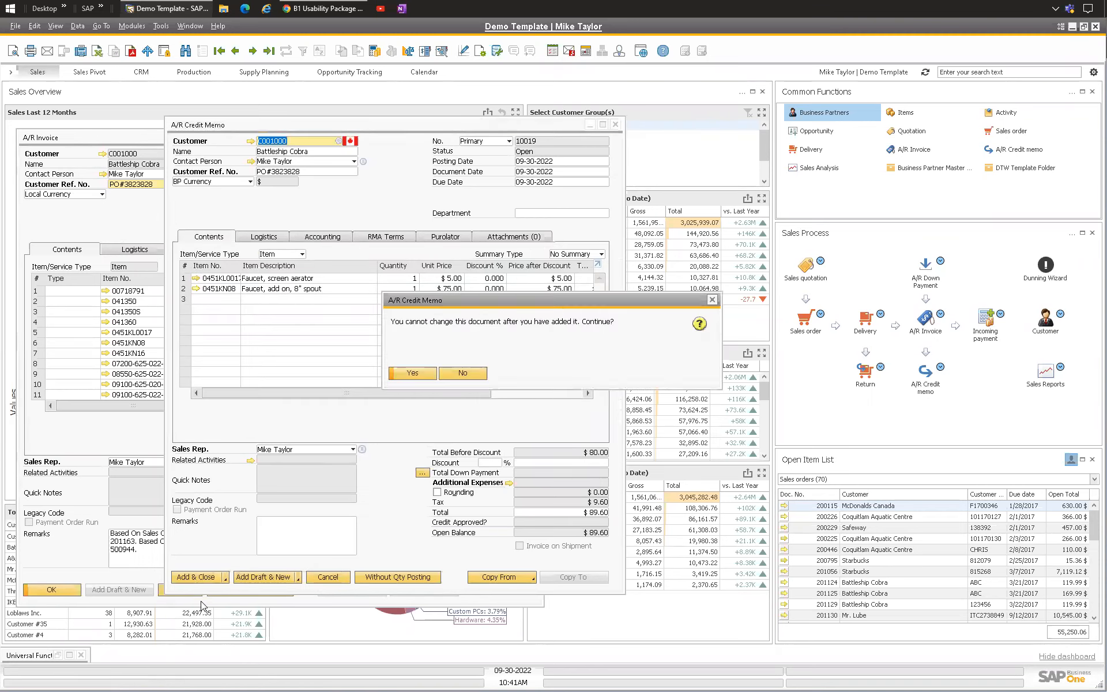
pyautogui.click(456, 373)
pyautogui.click(225, 578)
pyautogui.click(206, 600)
pyautogui.click(415, 373)
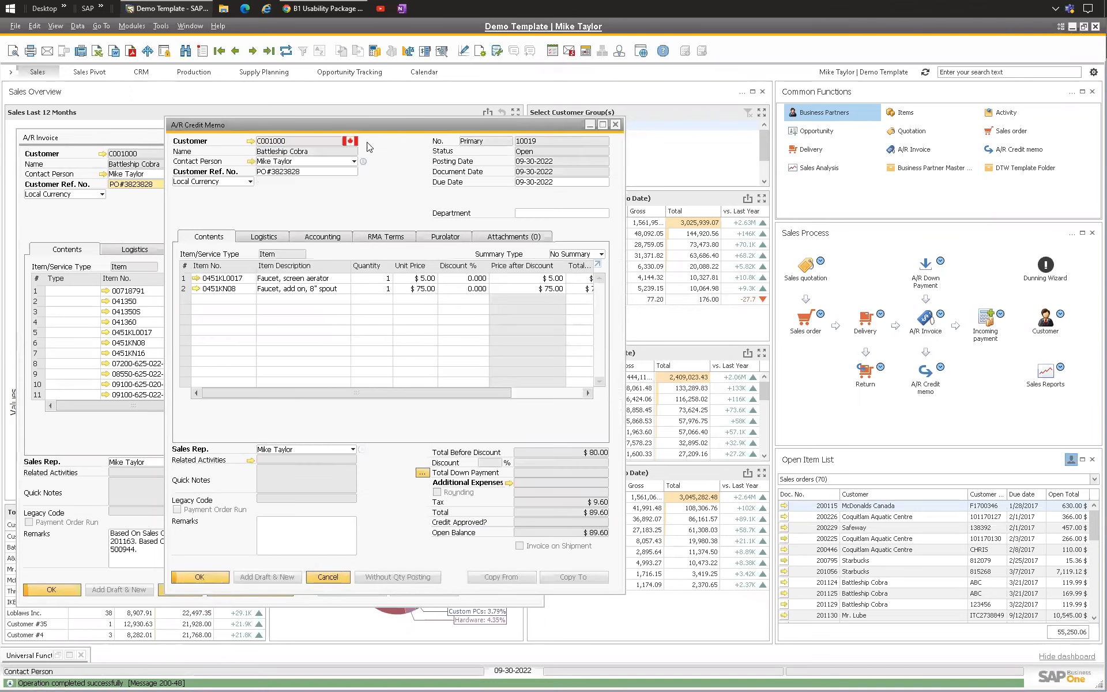
# Step: Open the Manual Credit universal function's macro configuration from the credit memo's B1 Usability Package menu
pyautogui.moveTo(384, 128); pyautogui.dragTo(754, 144)
pyautogui.rightClick(510, 208)
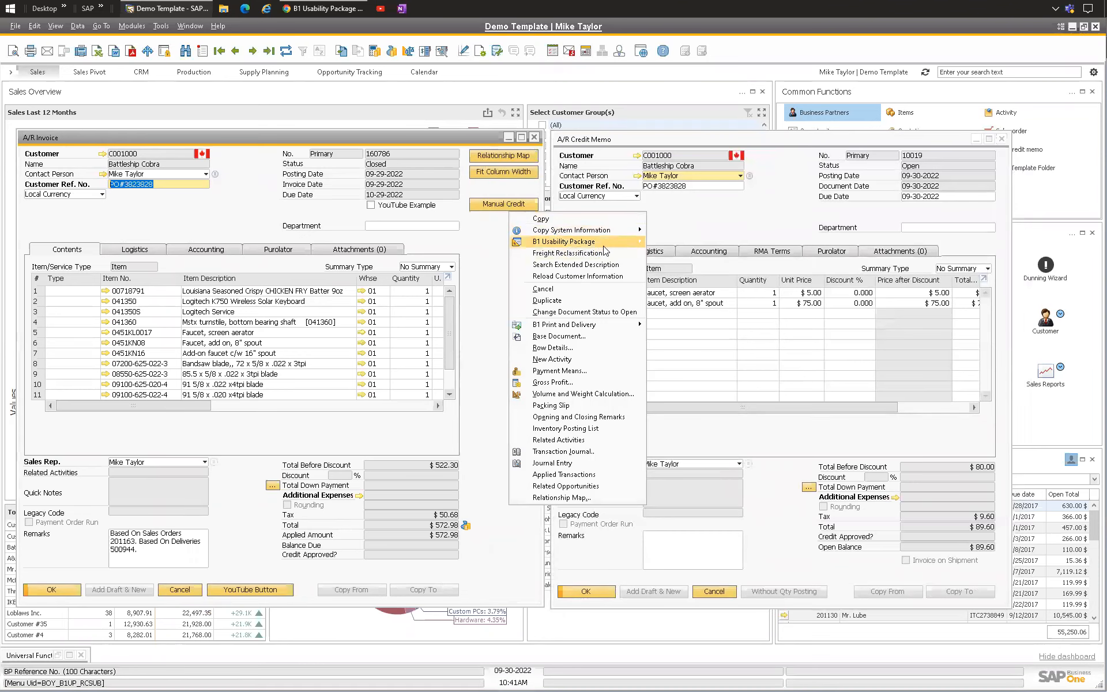
pyautogui.moveTo(604, 249)
pyautogui.click(701, 313)
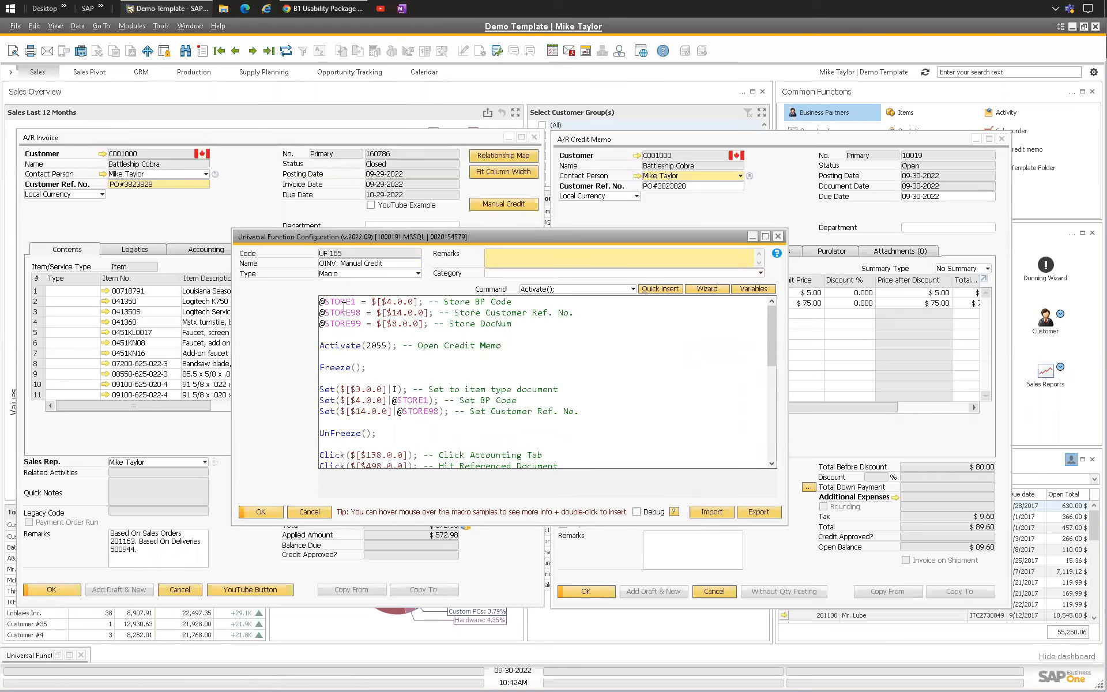
pyautogui.click(342, 273)
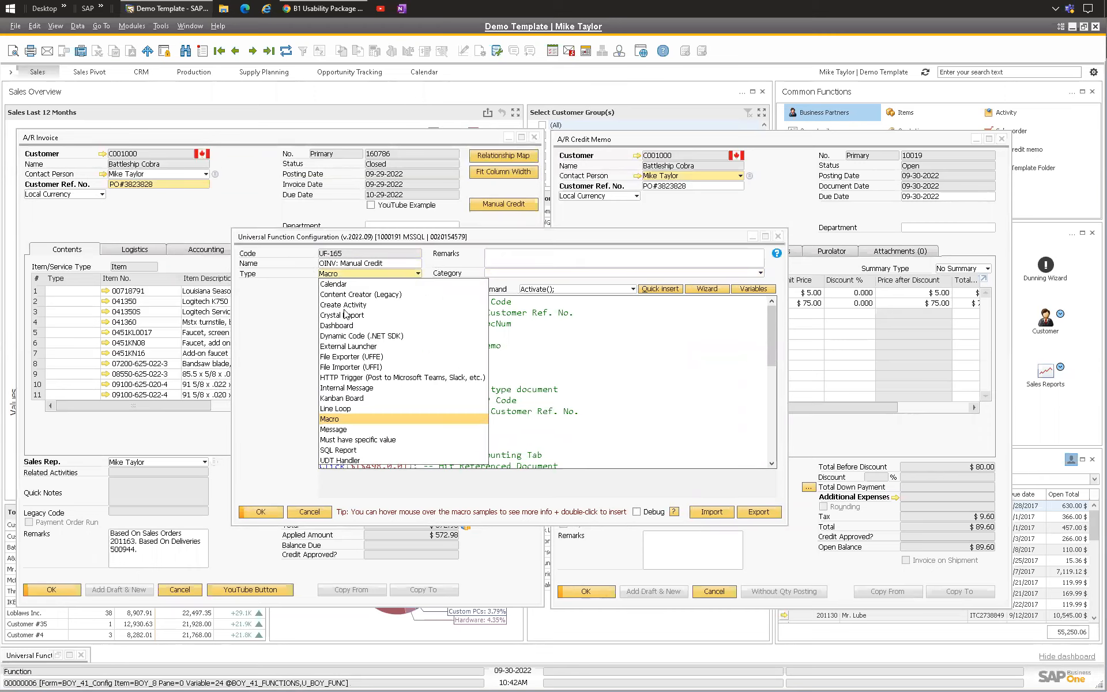
pyautogui.click(346, 418)
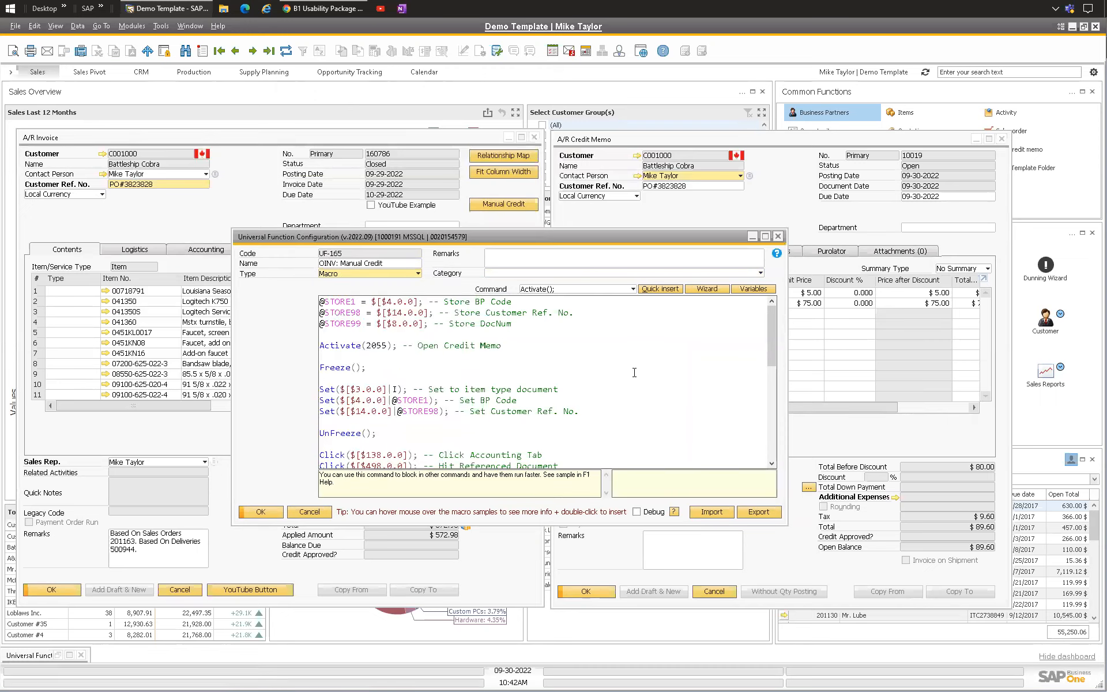
pyautogui.moveTo(412, 231); pyautogui.dragTo(384, 242)
# Step: Examine the macro's opening commands that store invoice values, open the credit memo and set its header fields
pyautogui.moveTo(291, 298); pyautogui.dragTo(389, 304)
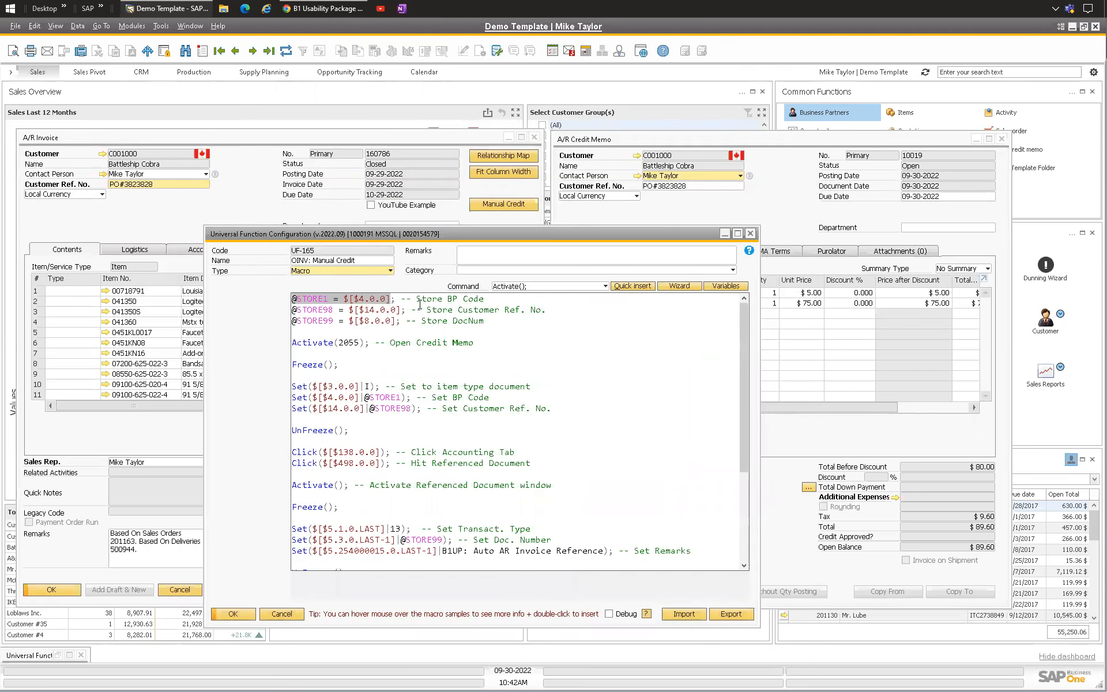
pyautogui.moveTo(545, 310); pyautogui.dragTo(412, 310)
pyautogui.click(557, 308)
pyautogui.moveTo(292, 298); pyautogui.dragTo(519, 323)
pyautogui.moveTo(293, 346); pyautogui.dragTo(474, 344)
pyautogui.scroll(-1, 305, 329)
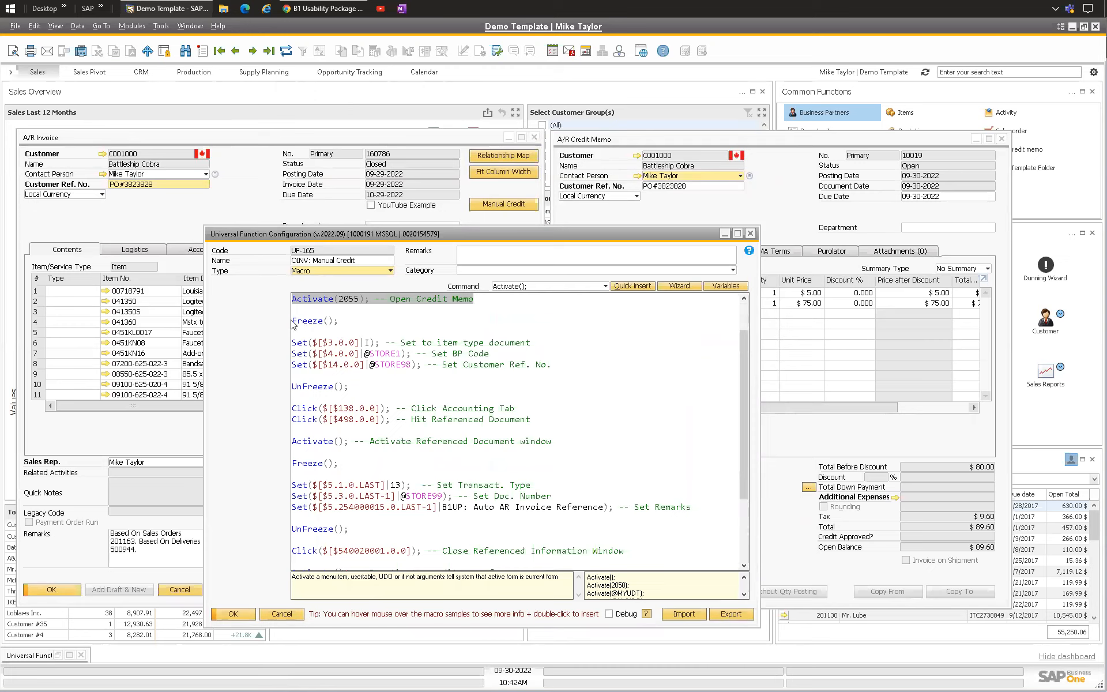
pyautogui.moveTo(345, 321); pyautogui.dragTo(292, 321)
pyautogui.scroll(-1, 322, 306)
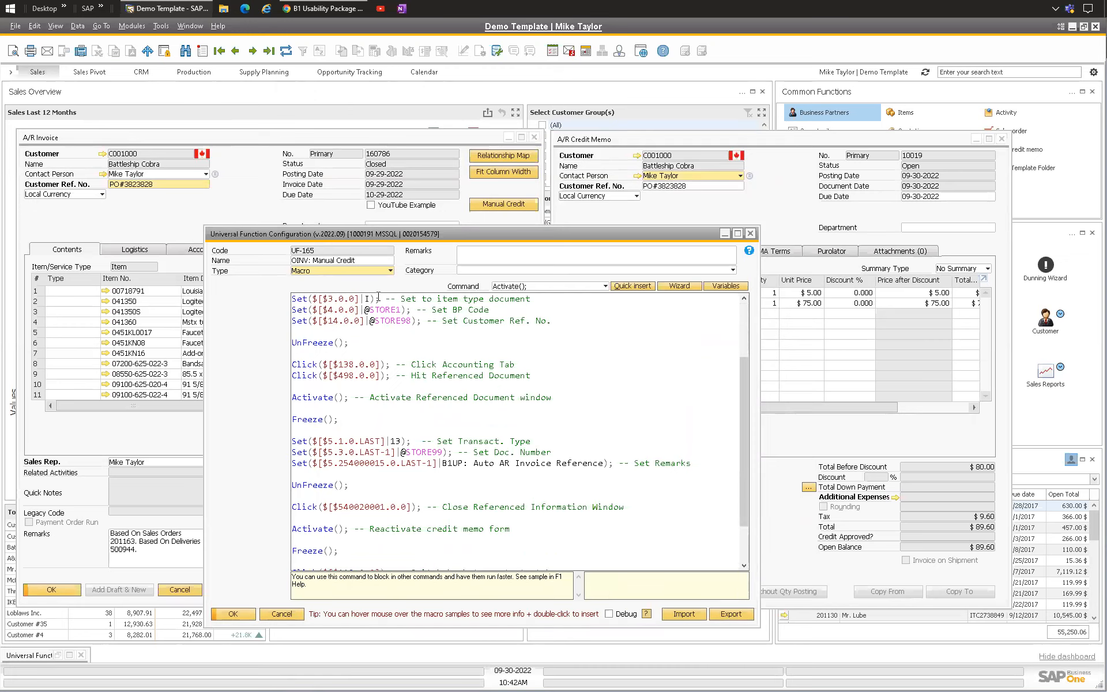
pyautogui.scroll(-2, 369, 340)
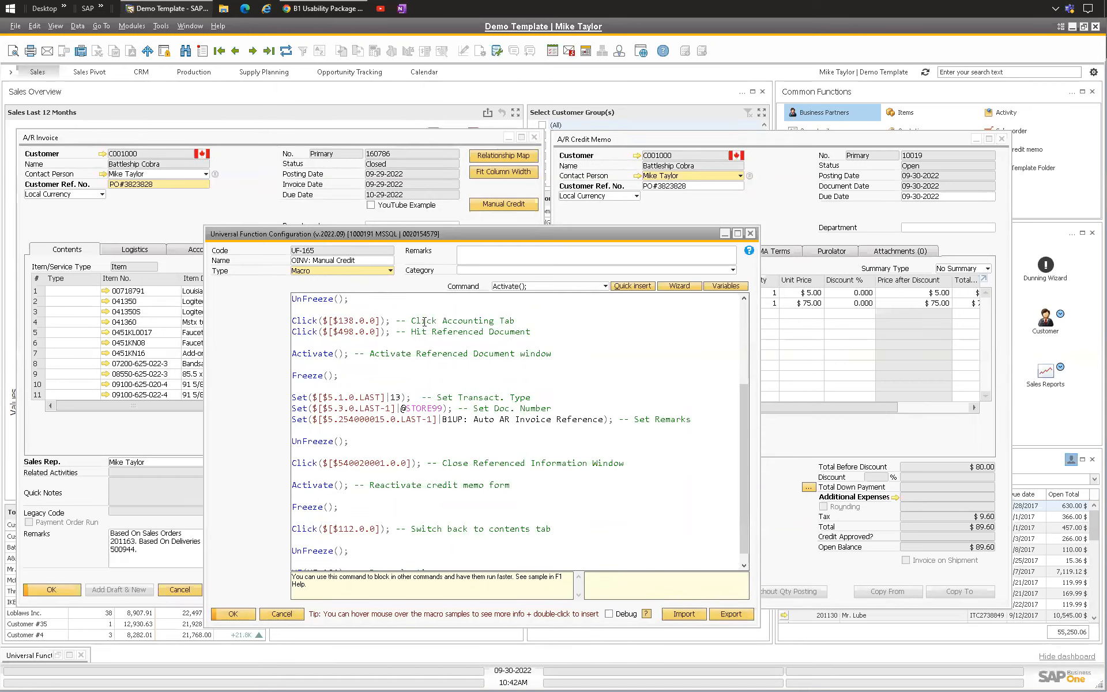
# Step: Examine the macro's remaining commands for the referenced document, tab switching and the final UF-164 call
pyautogui.moveTo(411, 321); pyautogui.dragTo(514, 321)
pyautogui.moveTo(410, 332); pyautogui.dragTo(530, 332)
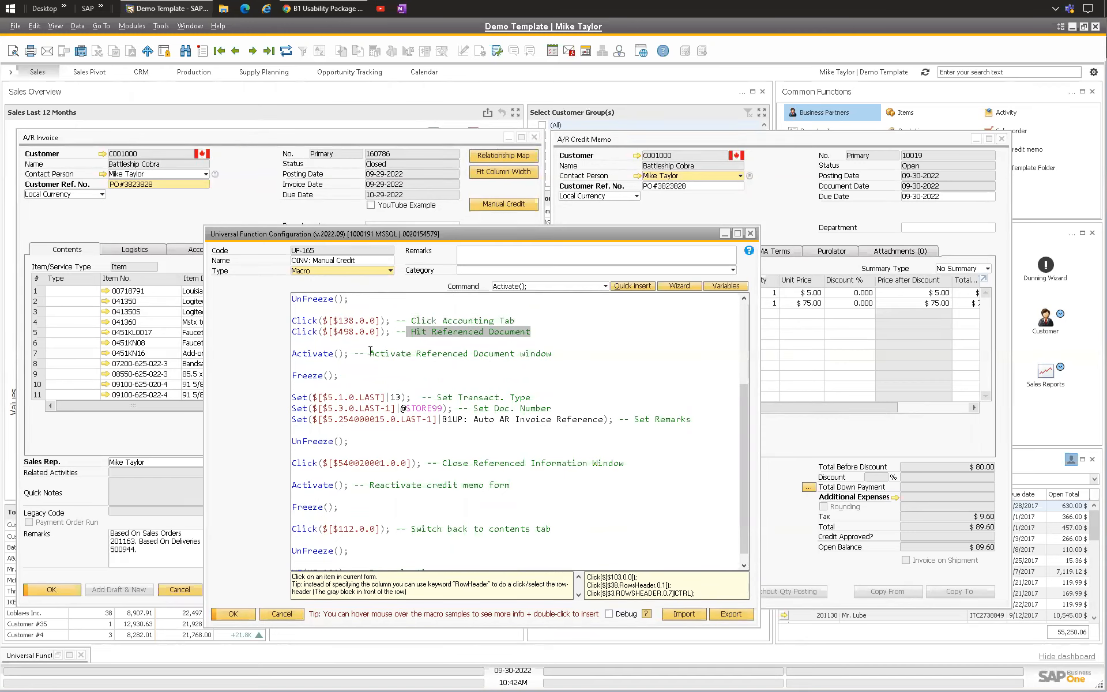
pyautogui.moveTo(370, 354); pyautogui.dragTo(551, 353)
pyautogui.click(354, 378)
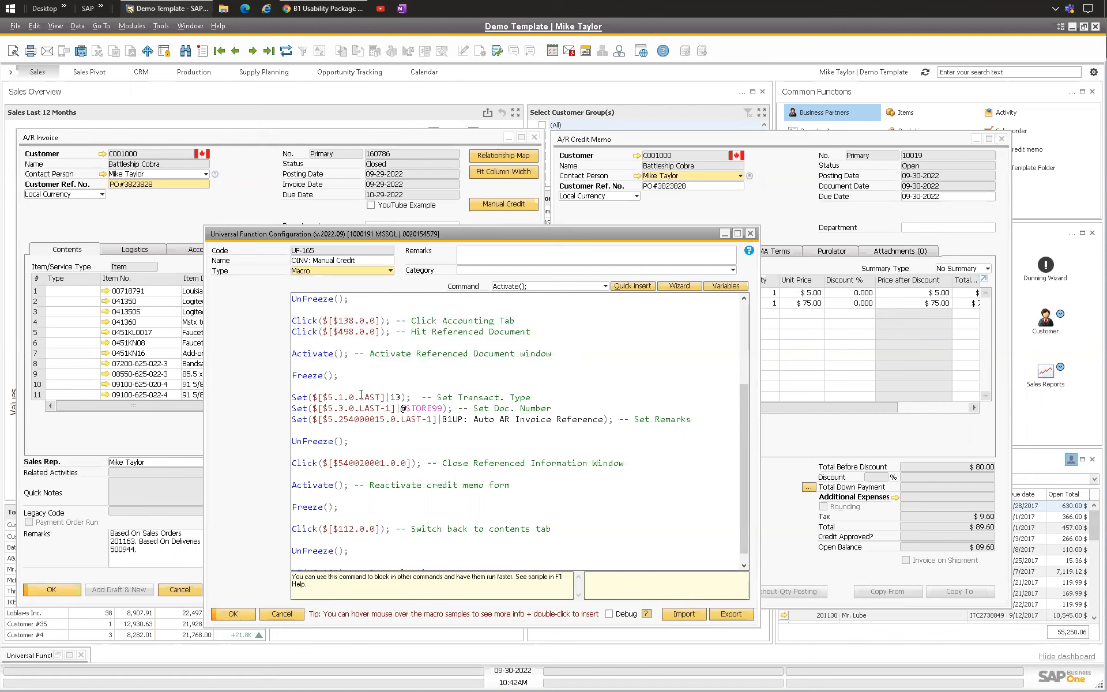
pyautogui.scroll(-1, 452, 409)
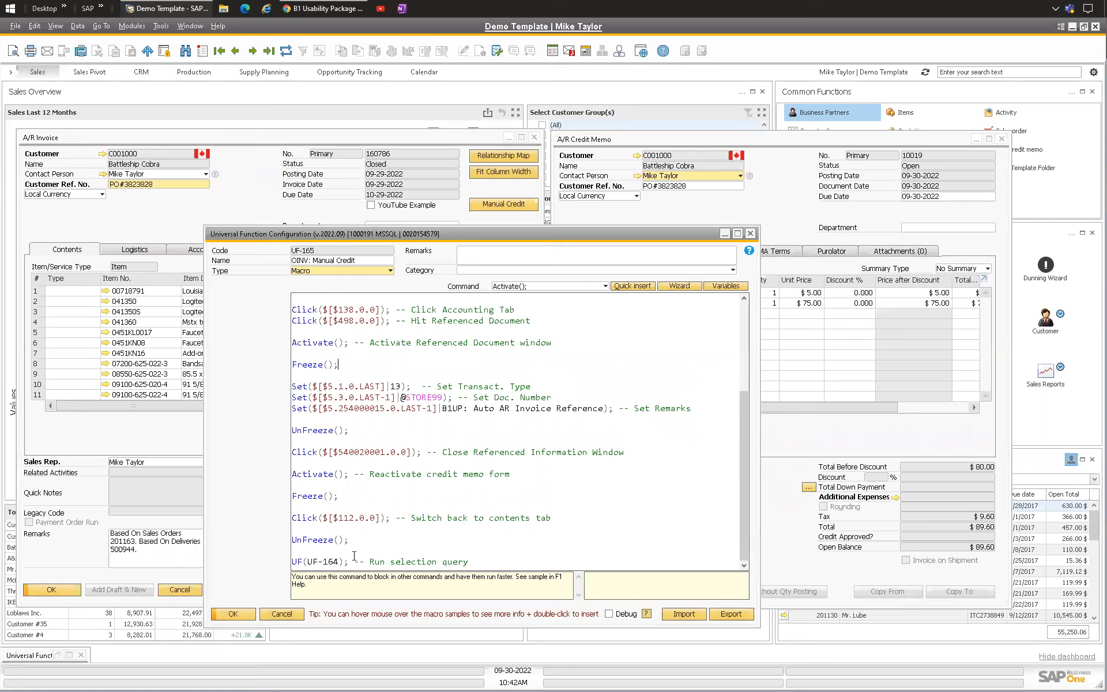
pyautogui.moveTo(481, 566); pyautogui.dragTo(262, 566)
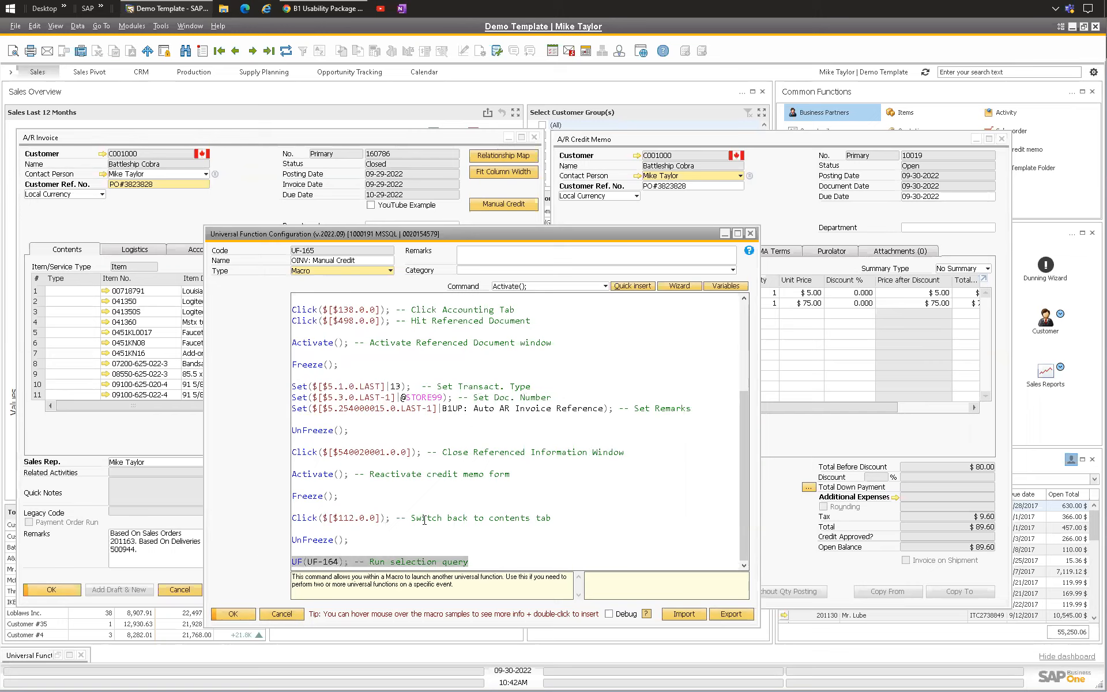
pyautogui.click(449, 477)
pyautogui.scroll(5, 398, 362)
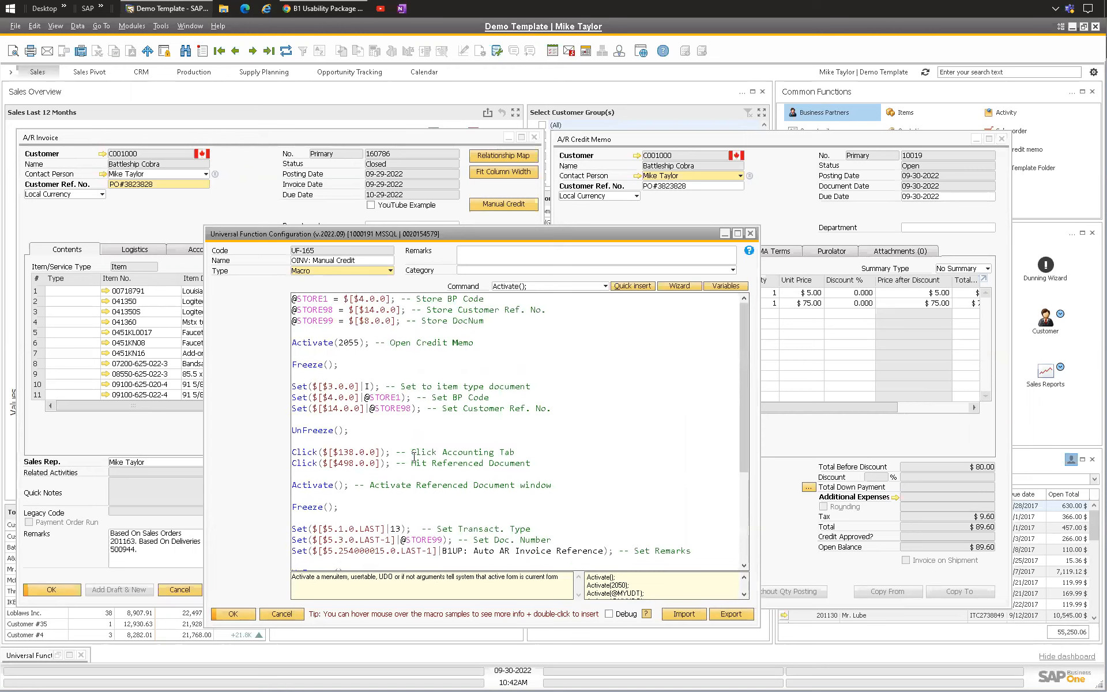
pyautogui.scroll(-4, 414, 456)
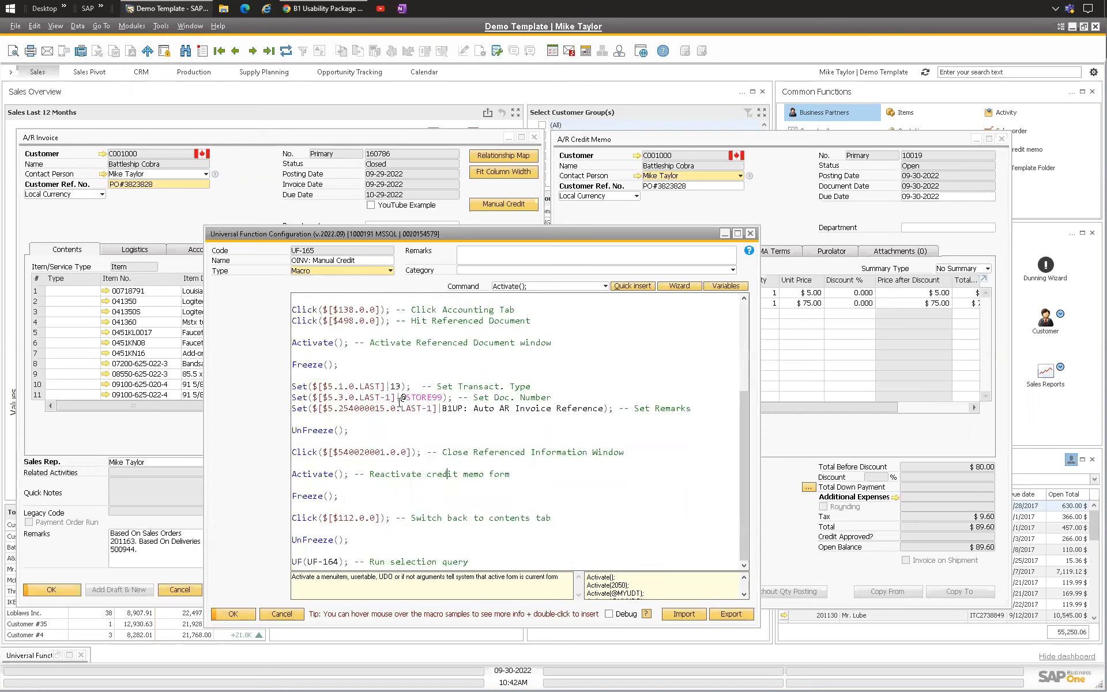
# Step: Review the complete Manual Credit macro script from its first to last command
pyautogui.scroll(4, 393, 392)
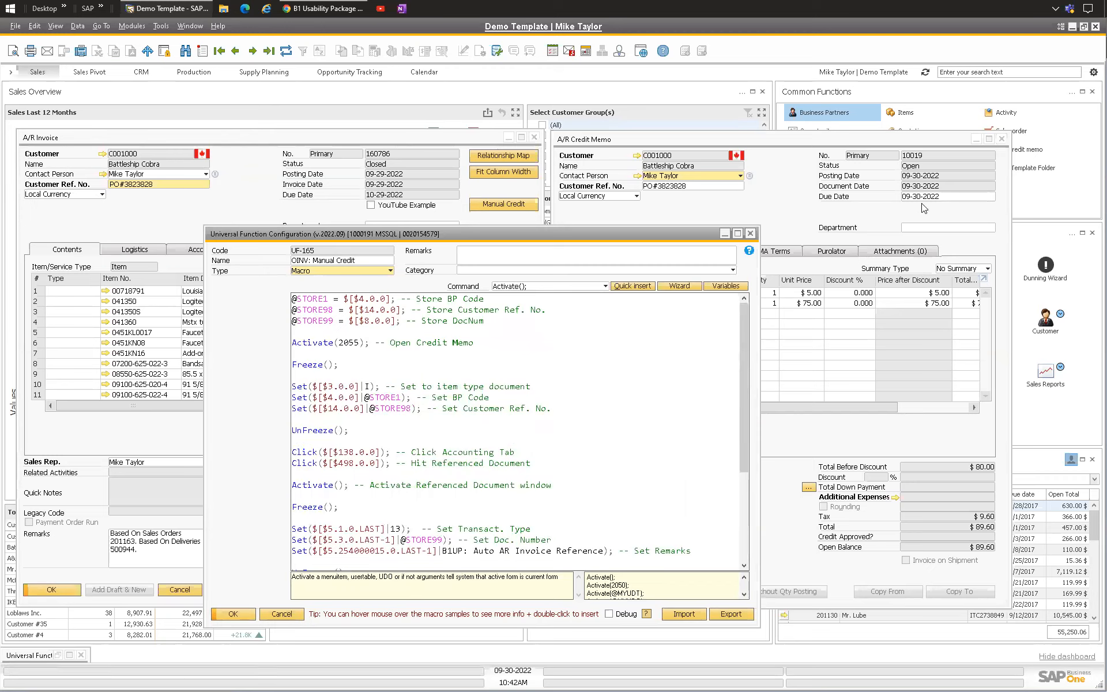
pyautogui.scroll(-5, 366, 321)
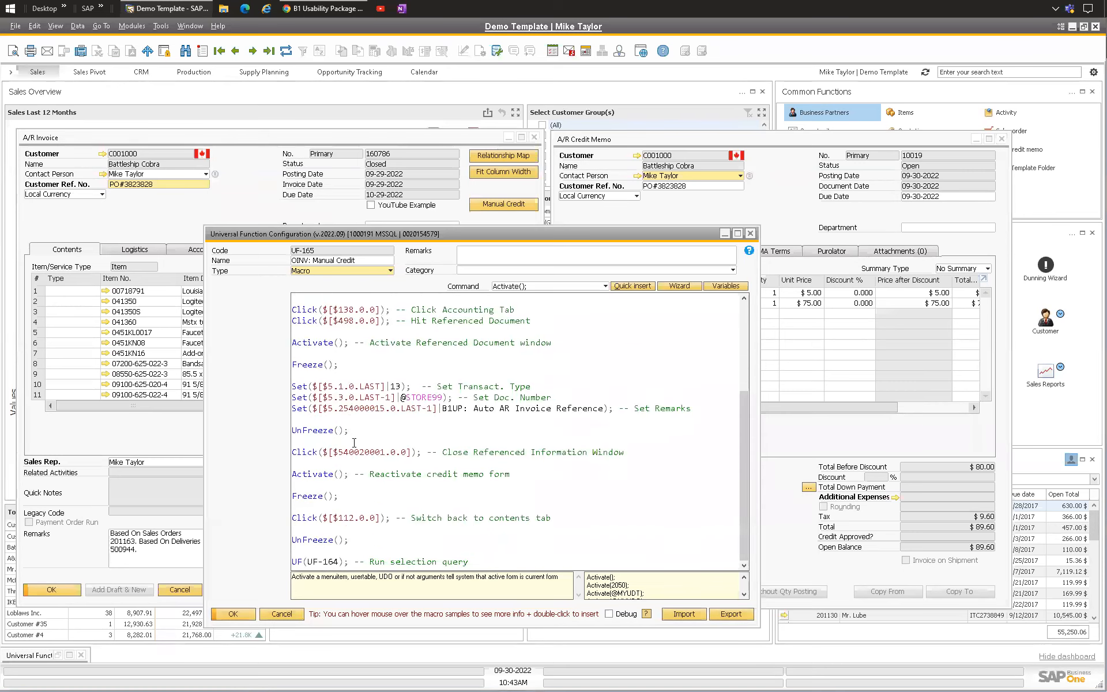
pyautogui.scroll(5, 339, 416)
pyautogui.scroll(-5, 332, 324)
pyautogui.scroll(5, 331, 327)
pyautogui.scroll(-5, 344, 403)
pyautogui.scroll(5, 342, 452)
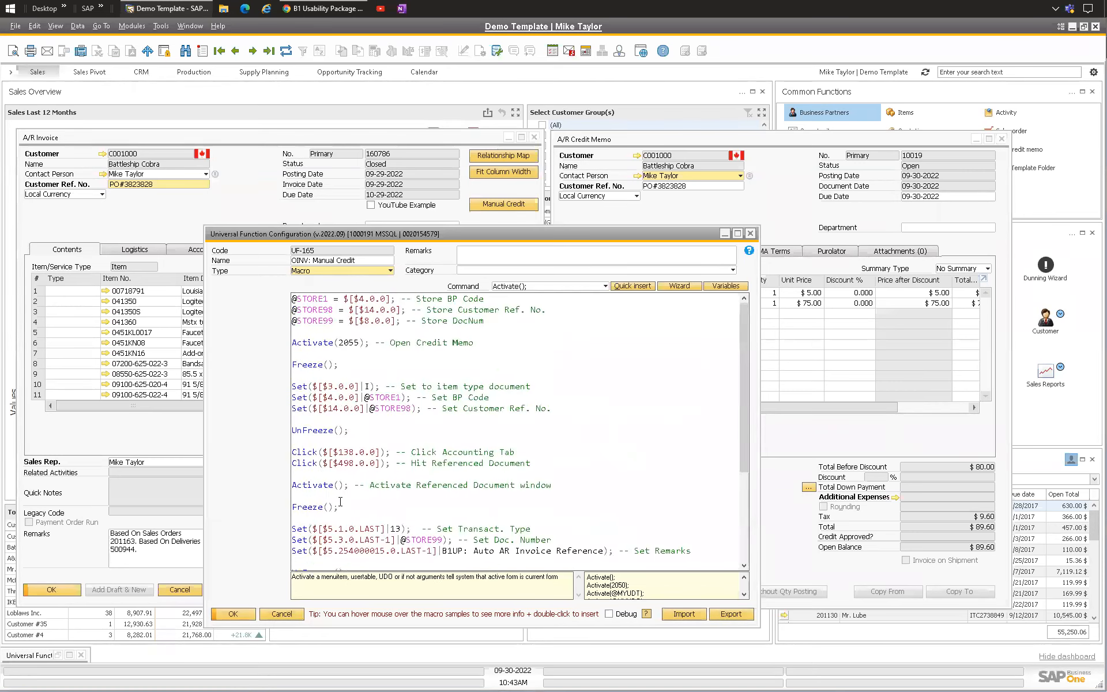
# Step: Close the universal function configuration window and the A/R credit memo
pyautogui.click(750, 232)
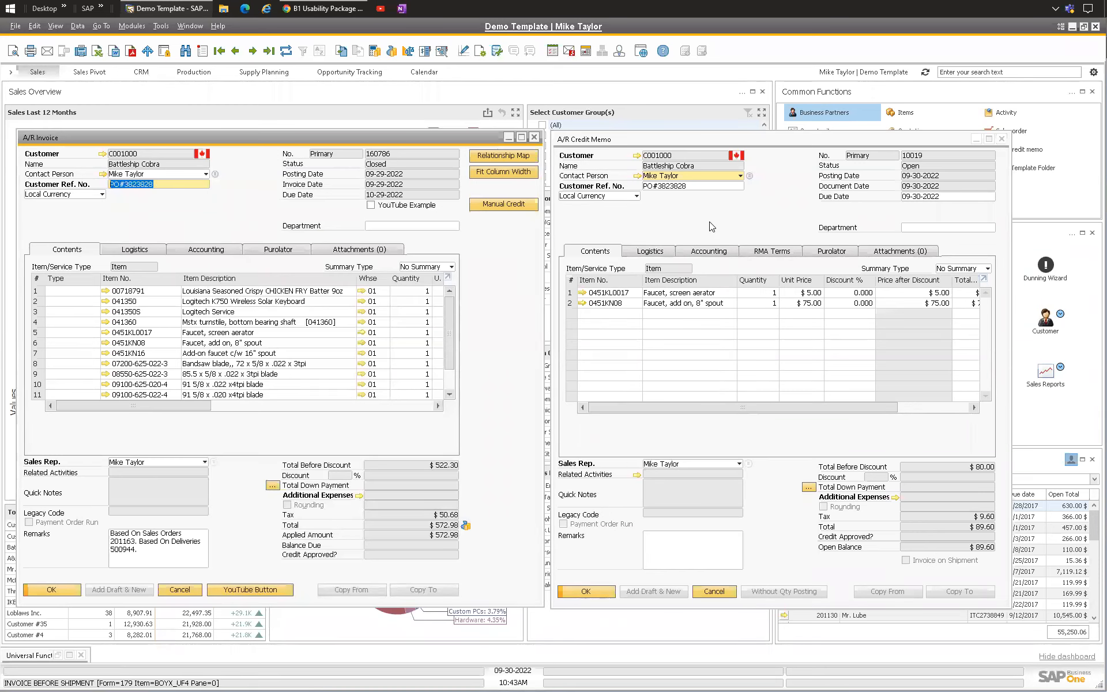
pyautogui.click(605, 214)
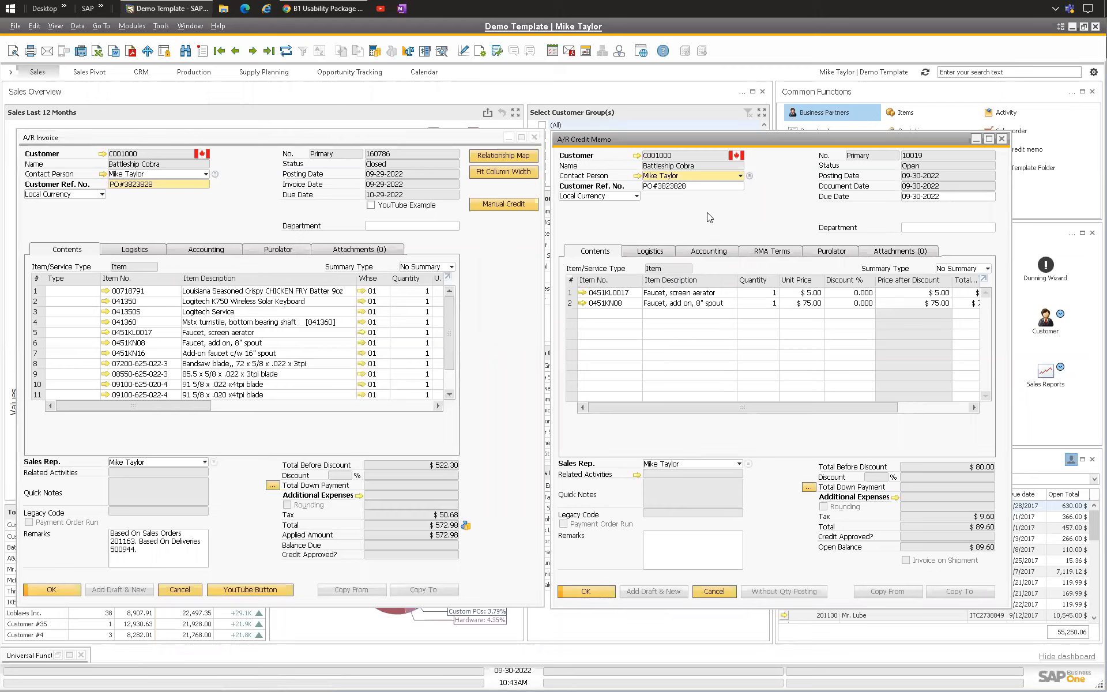
pyautogui.press('Escape')
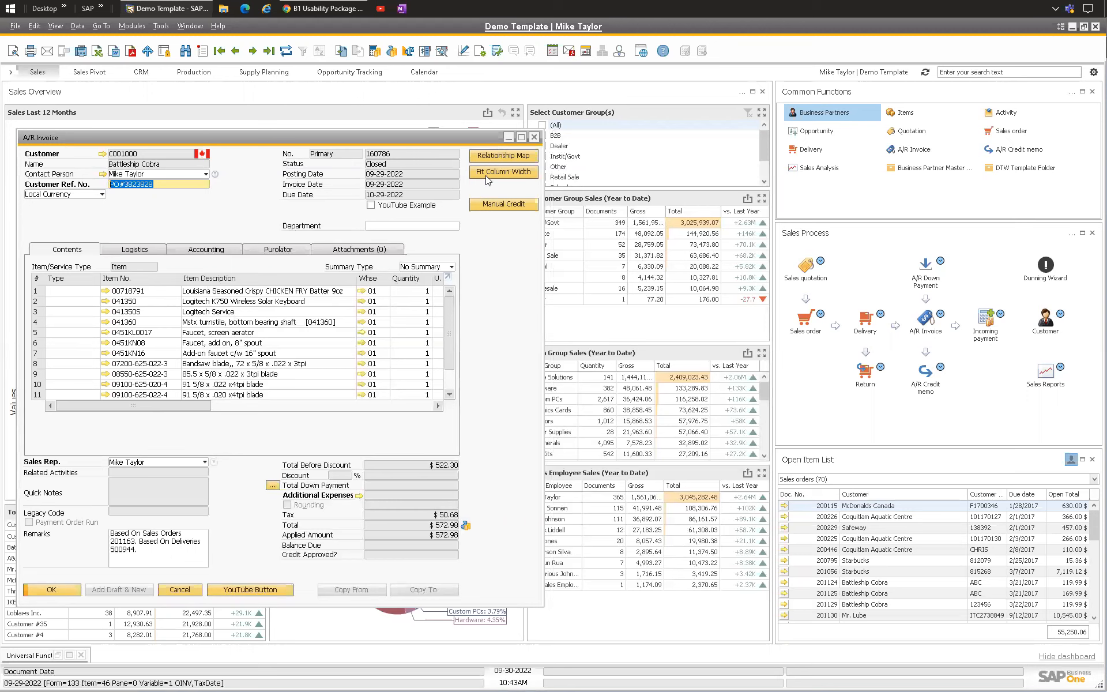
# Step: Open the A/R invoice's function button configuration from the B1 Usability Package menu
pyautogui.rightClick(238, 214)
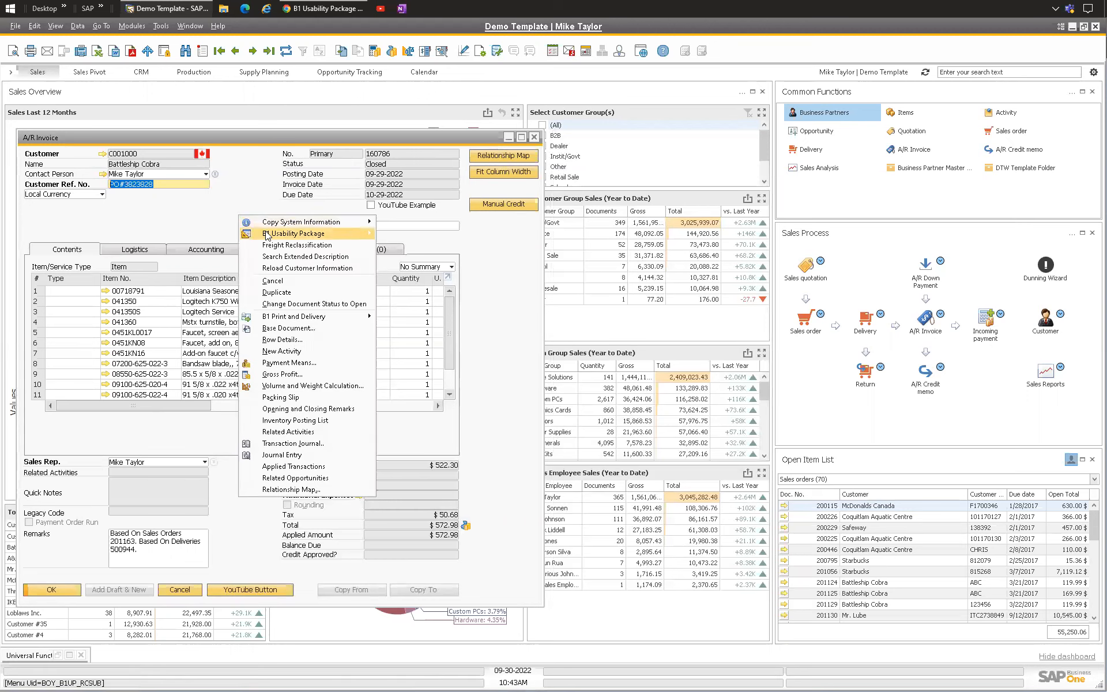
pyautogui.moveTo(266, 234)
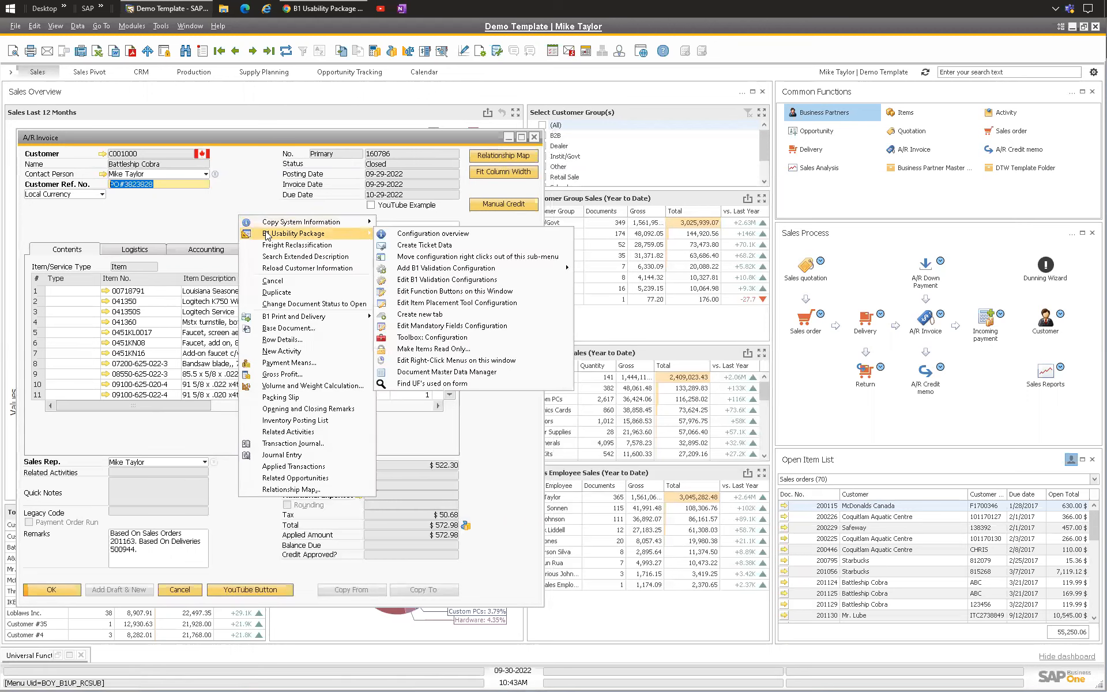
pyautogui.click(434, 291)
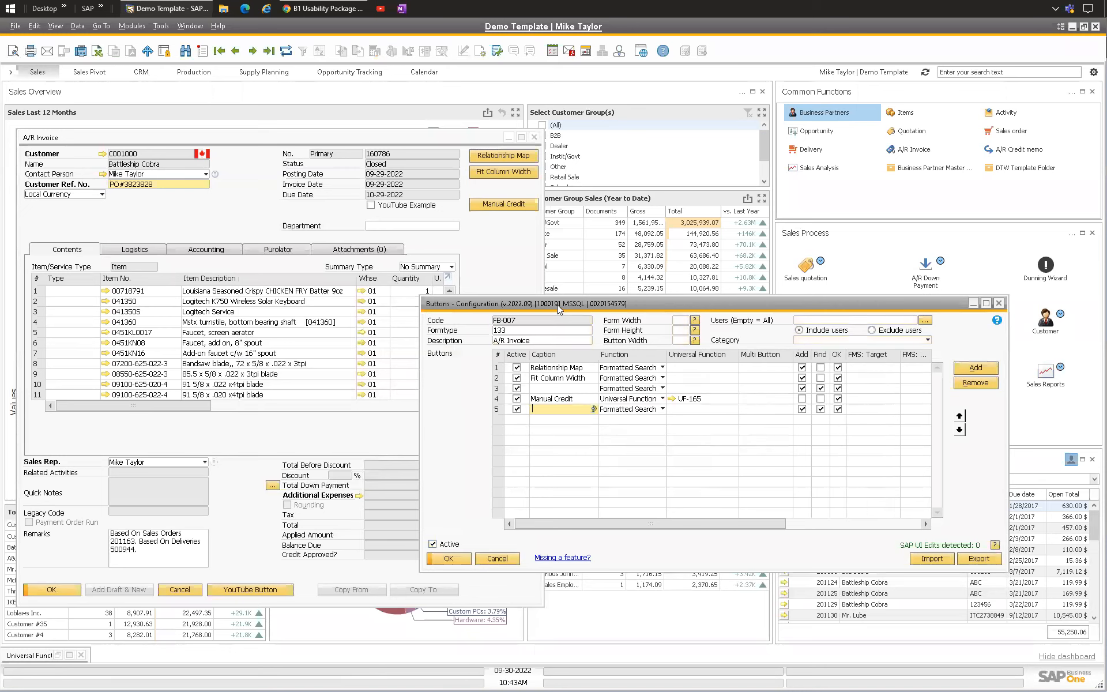
pyautogui.moveTo(556, 304); pyautogui.dragTo(501, 255)
pyautogui.click(505, 318)
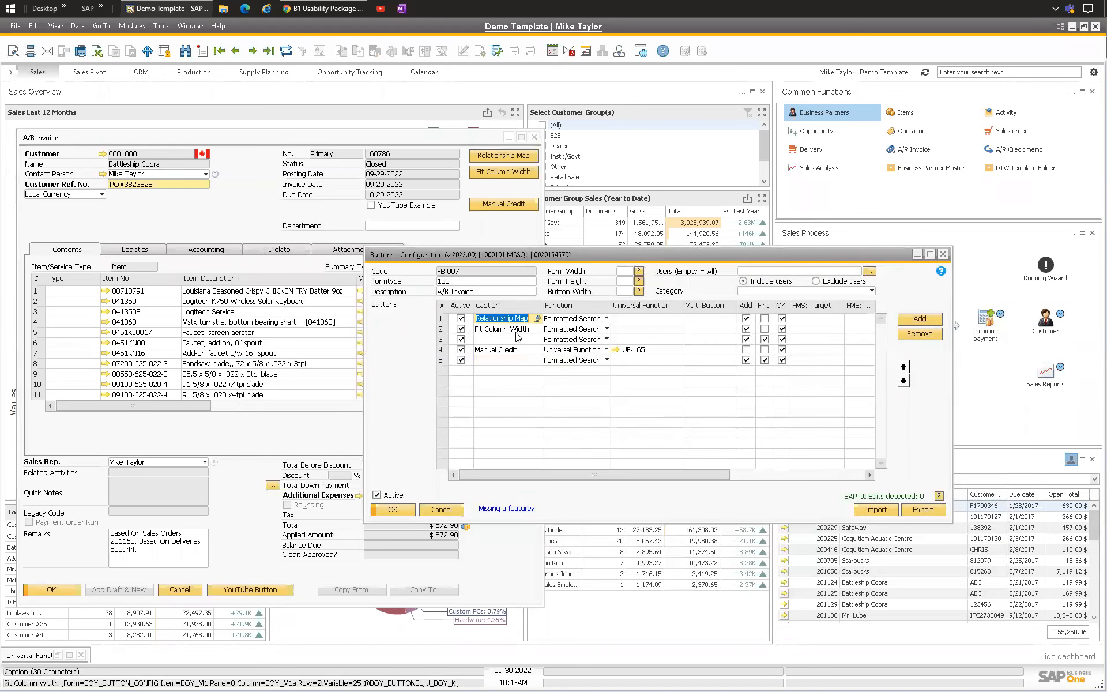
pyautogui.click(507, 329)
pyautogui.moveTo(525, 254)
pyautogui.mouseDown()
pyautogui.moveTo(725, 120)
pyautogui.moveTo(505, 254)
pyautogui.mouseUp()
pyautogui.click(507, 233)
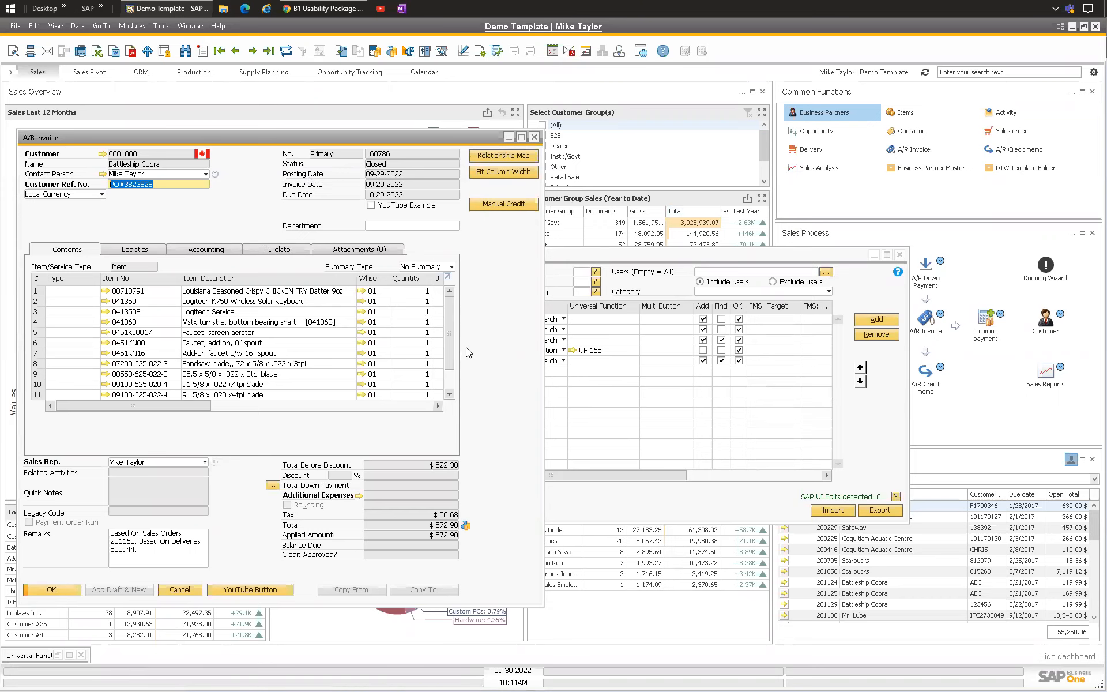
# Step: Clear the Add mode option for the Relationship Map button
pyautogui.moveTo(604, 254); pyautogui.dragTo(679, 240)
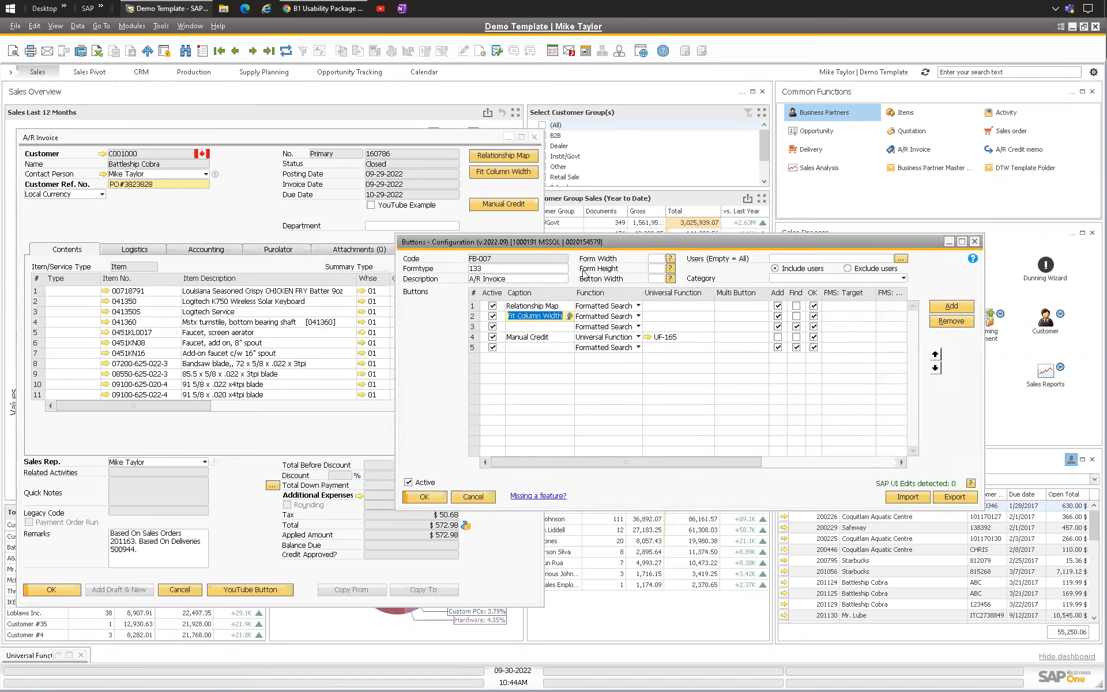
pyautogui.click(518, 305)
pyautogui.moveTo(565, 243); pyautogui.dragTo(561, 231)
pyautogui.click(545, 294)
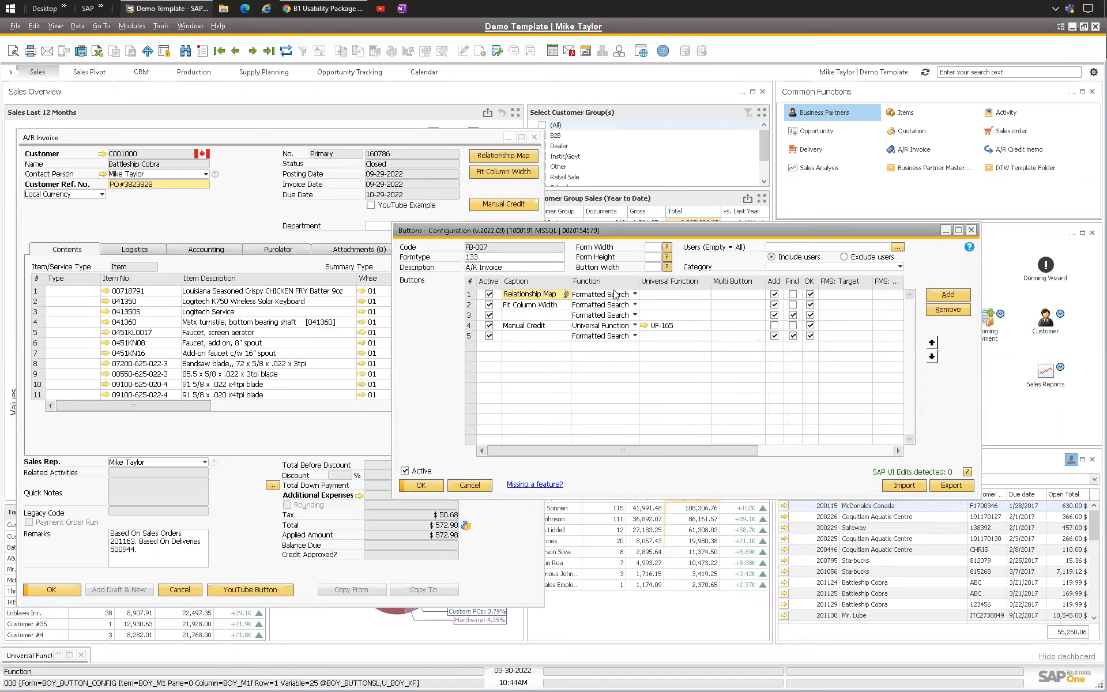
pyautogui.moveTo(728, 451)
pyautogui.mouseDown()
pyautogui.moveTo(812, 456)
pyautogui.moveTo(721, 456)
pyautogui.mouseUp()
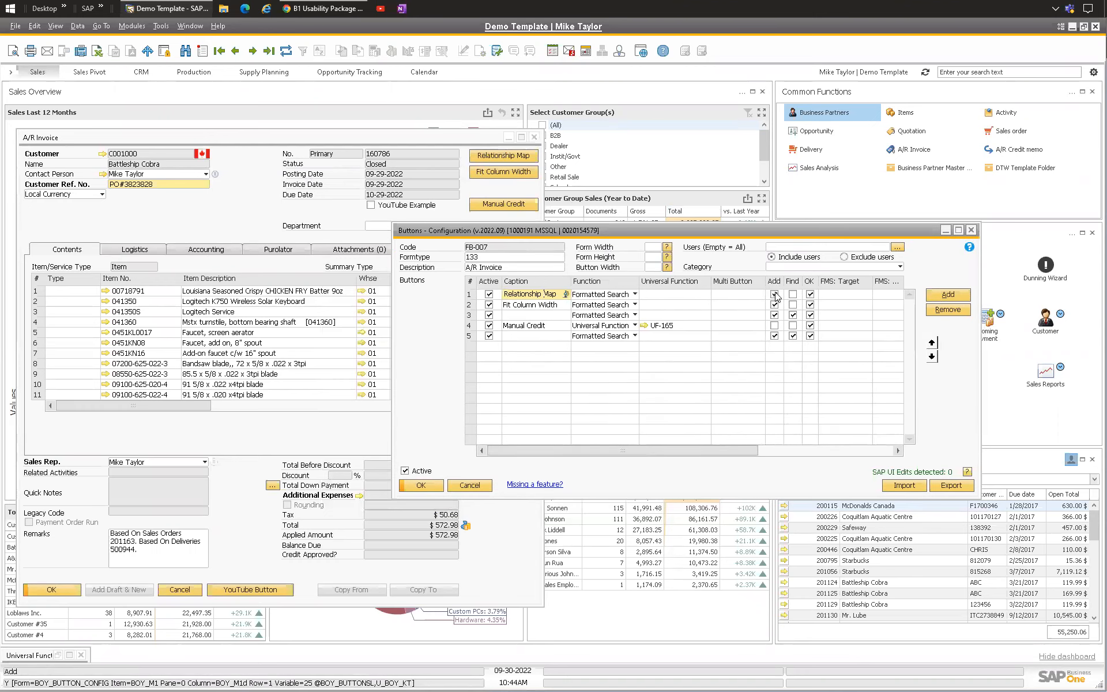
pyautogui.click(775, 294)
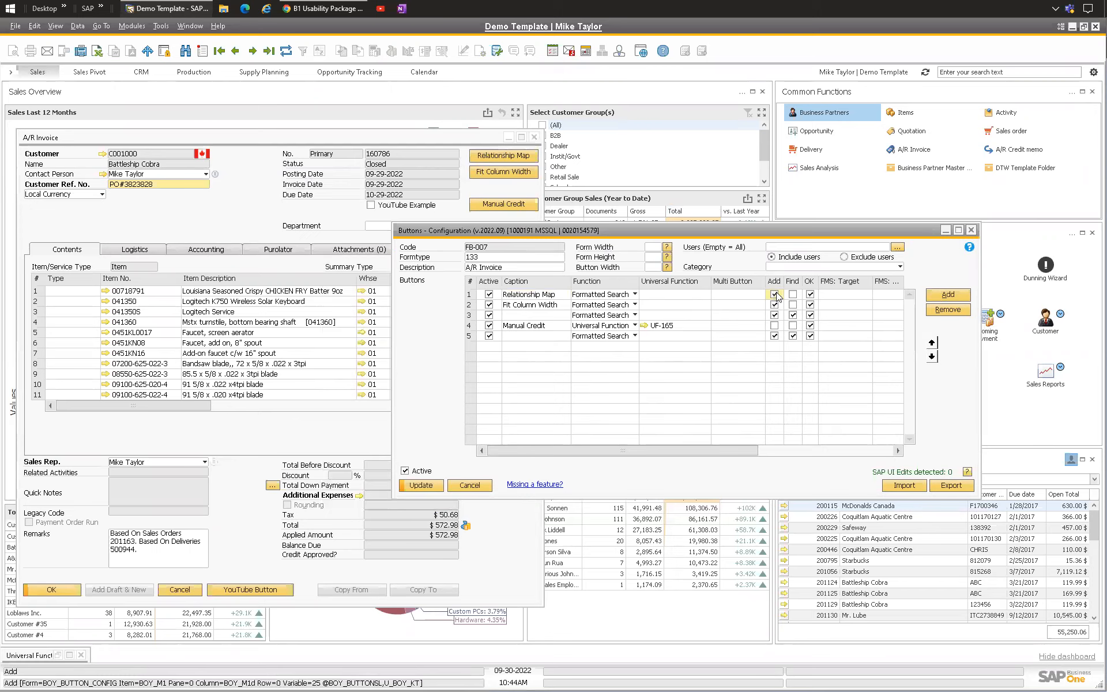
pyautogui.click(775, 295)
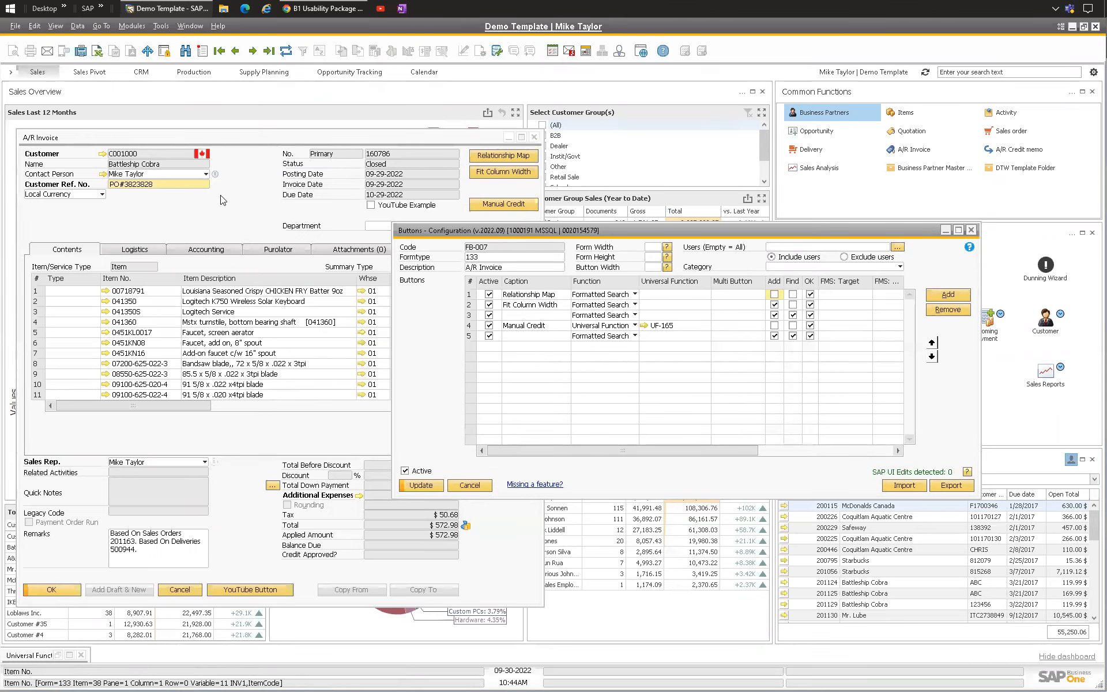
pyautogui.rightClick(260, 221)
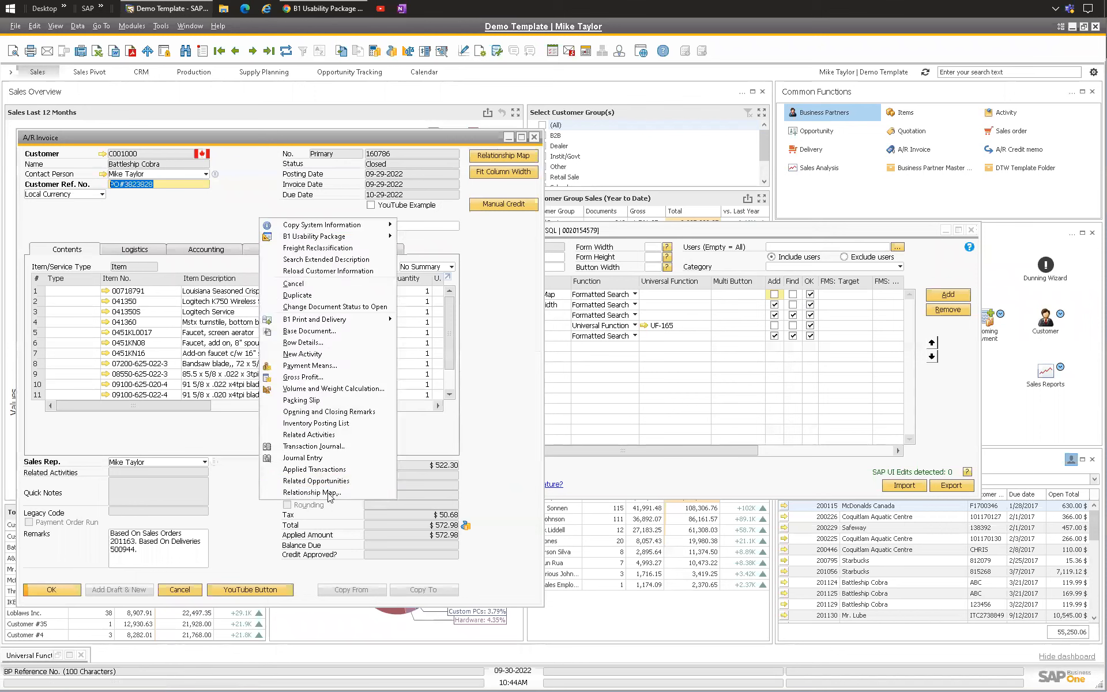
pyautogui.click(684, 238)
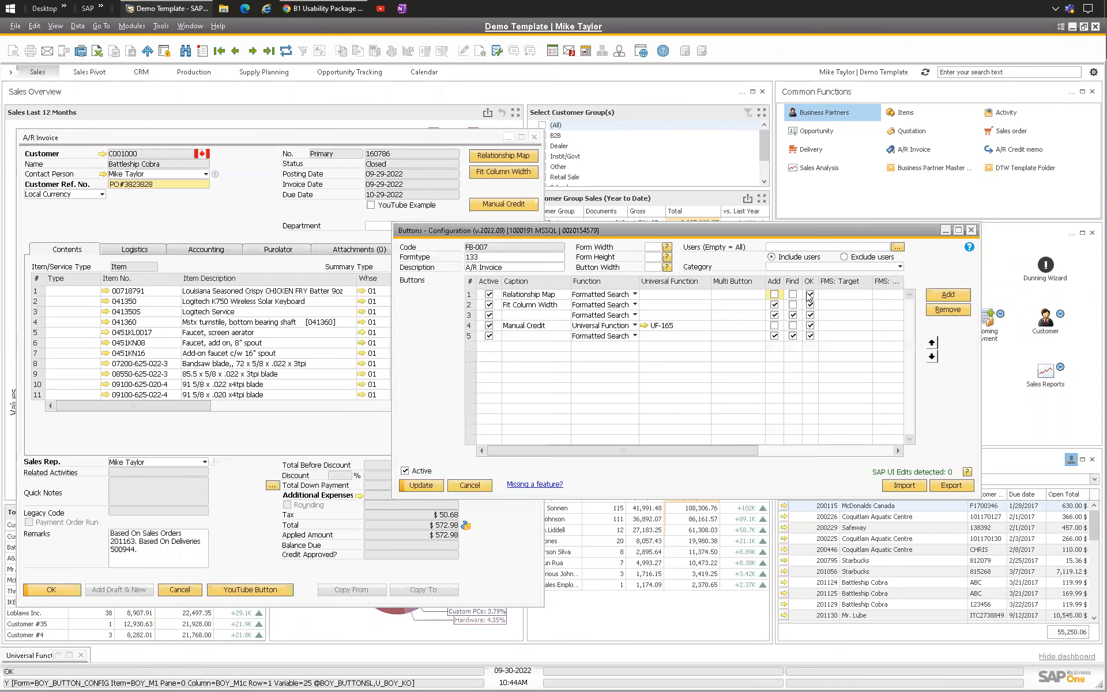
pyautogui.click(774, 304)
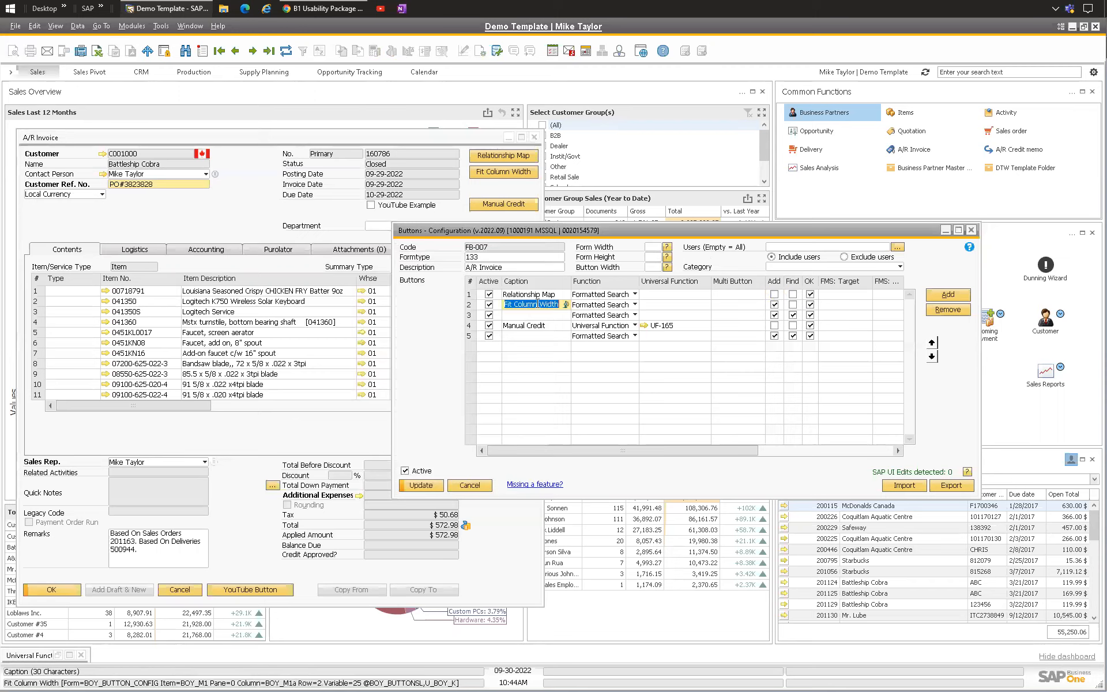
pyautogui.click(774, 305)
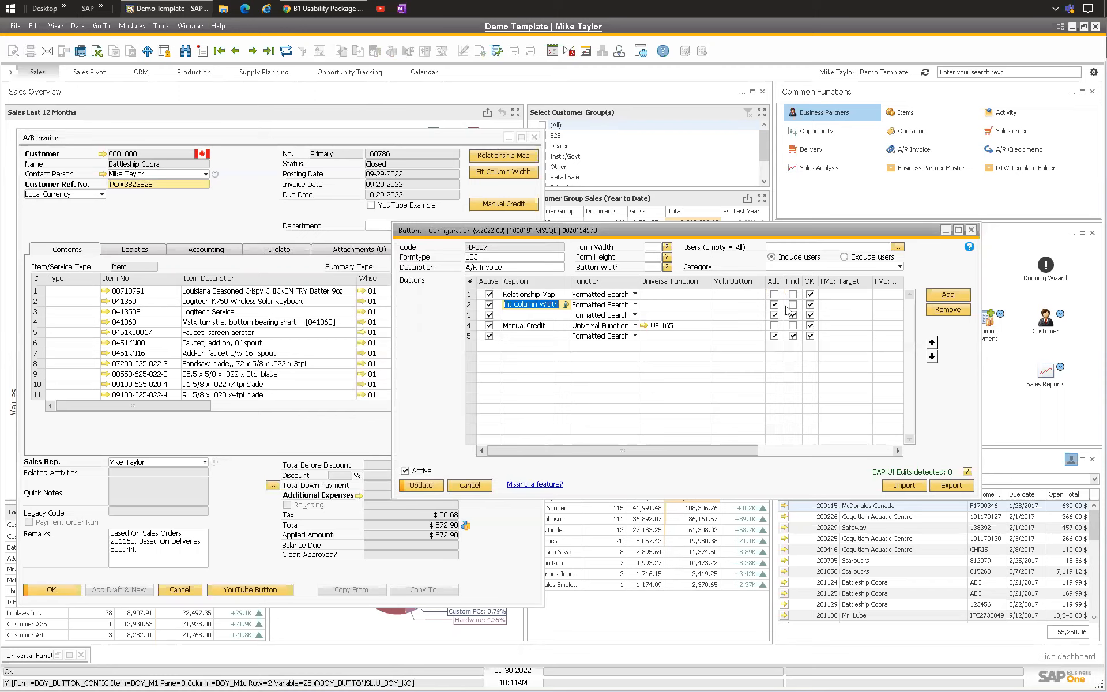
# Step: Create a new universal function from the Relationship Map button's Universal Function list
pyautogui.click(525, 326)
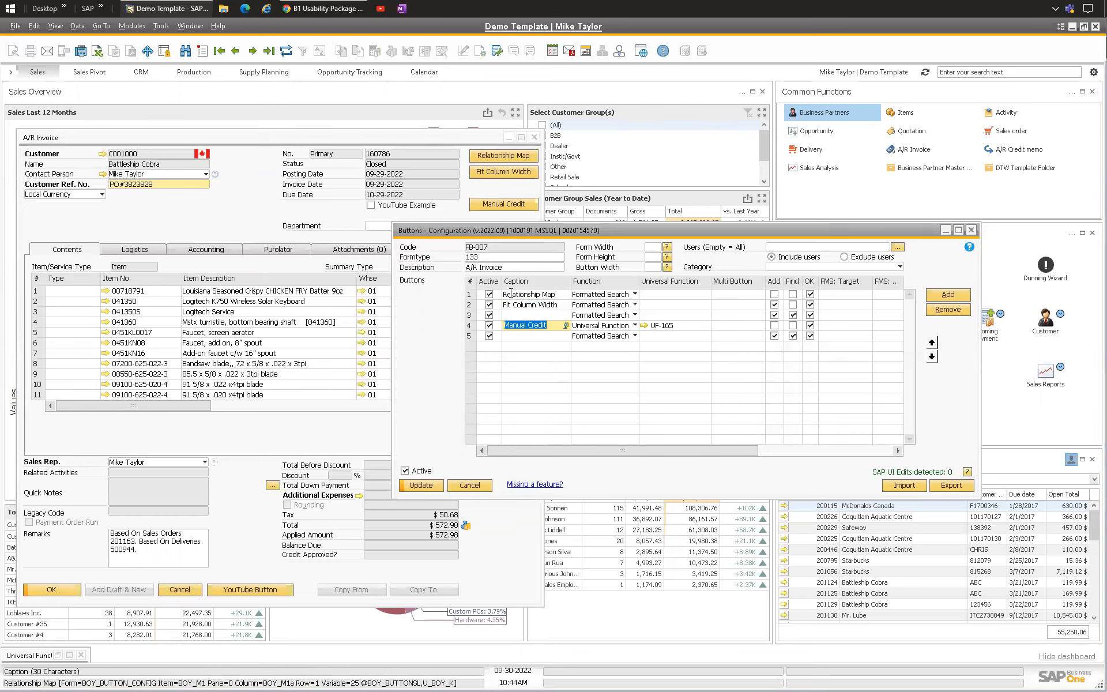
pyautogui.click(530, 293)
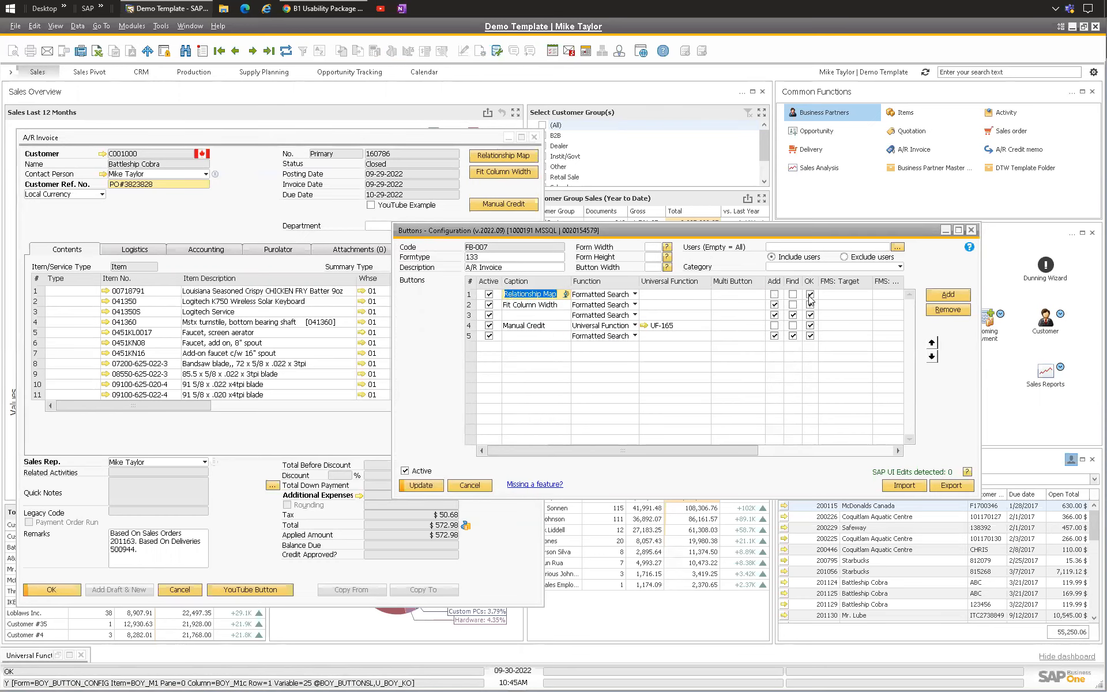
pyautogui.click(664, 294)
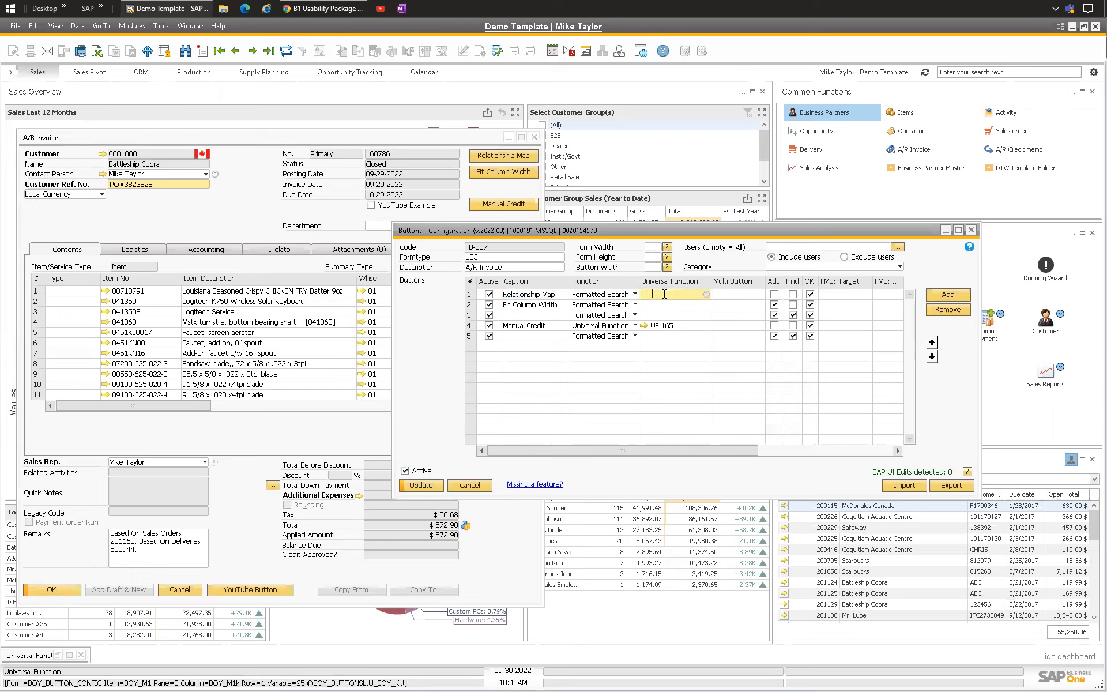
pyautogui.click(706, 294)
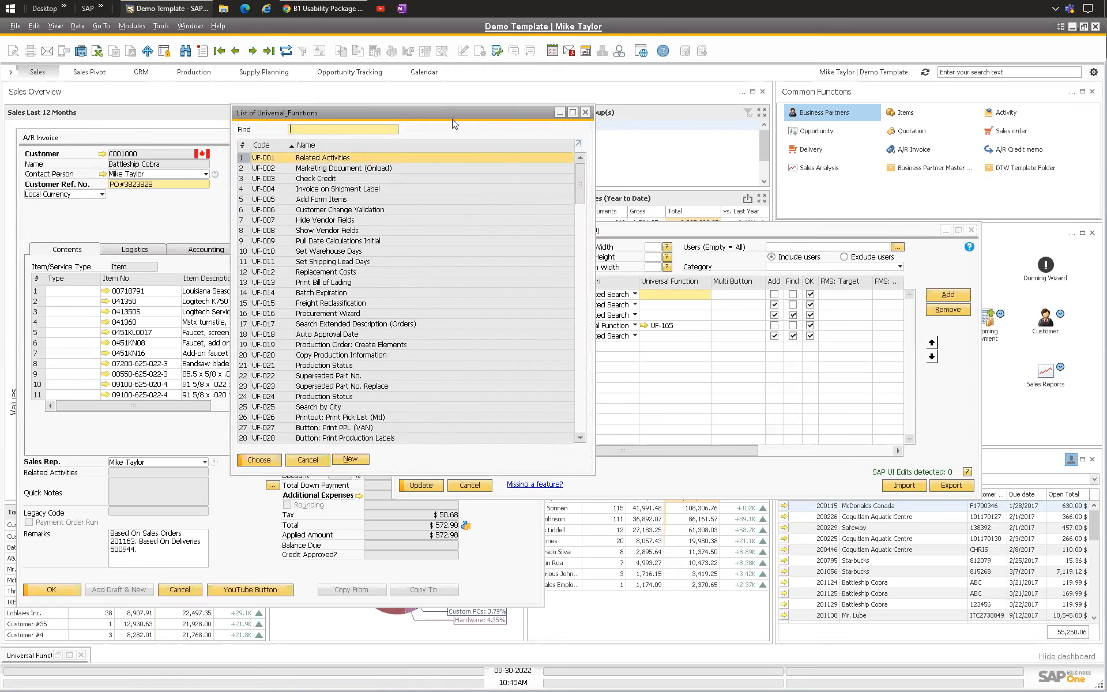
pyautogui.moveTo(455, 113); pyautogui.dragTo(801, 110)
pyautogui.scroll(-3, 674, 187)
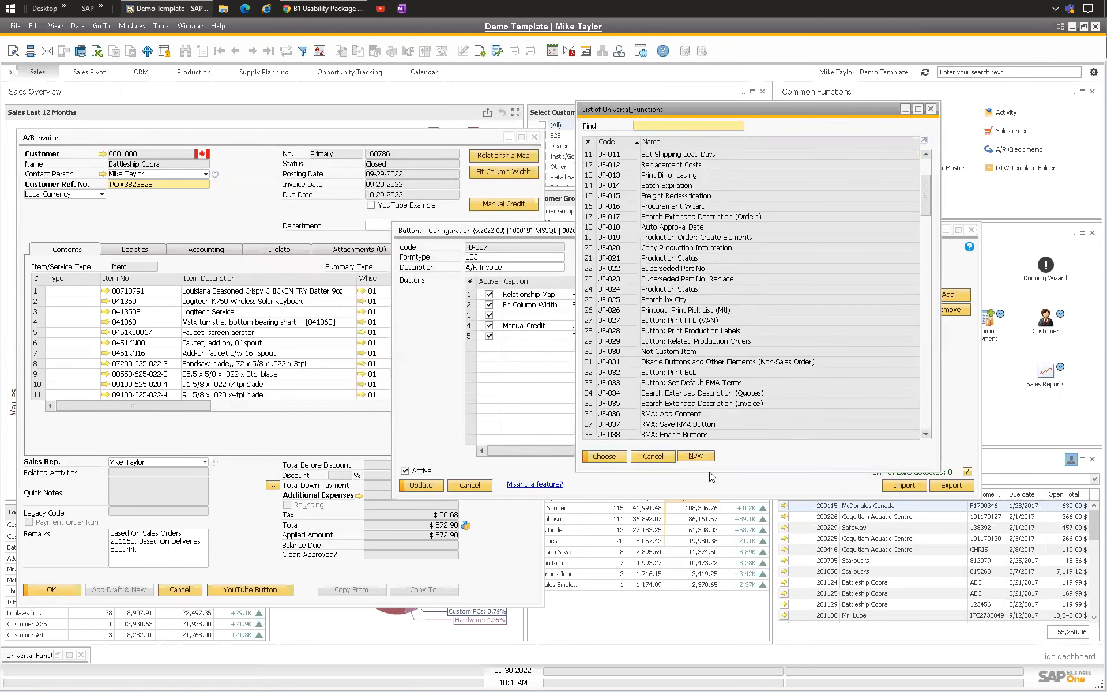
pyautogui.click(697, 457)
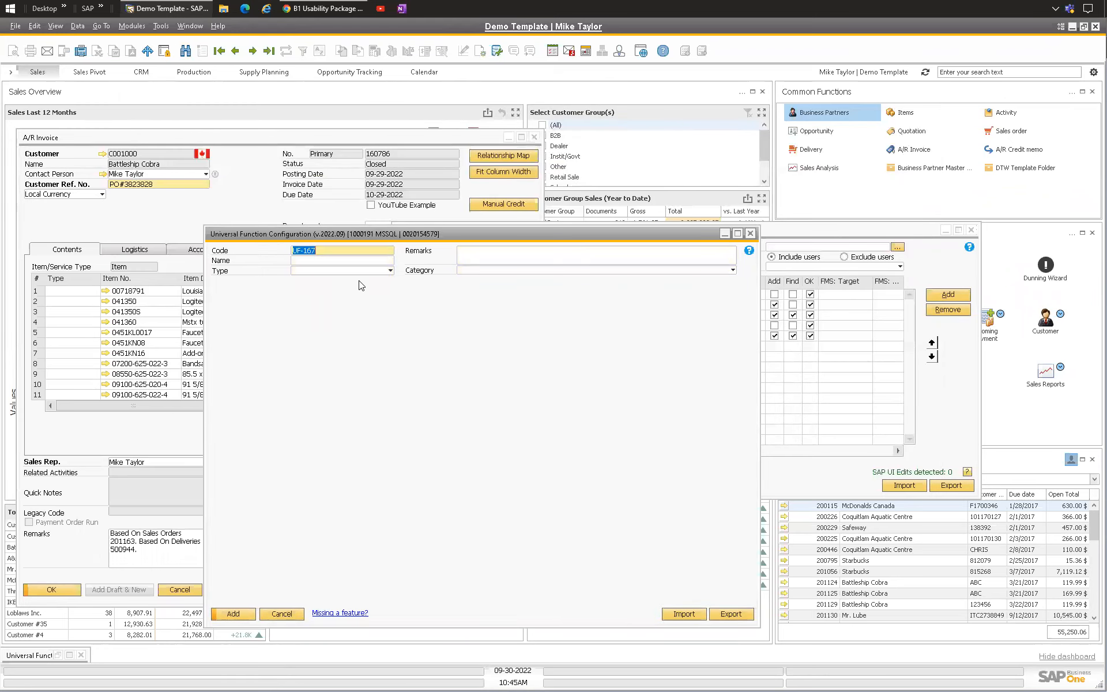
# Step: Set the new universal function UF-167's type to Macro
pyautogui.moveTo(325, 231); pyautogui.dragTo(595, 189)
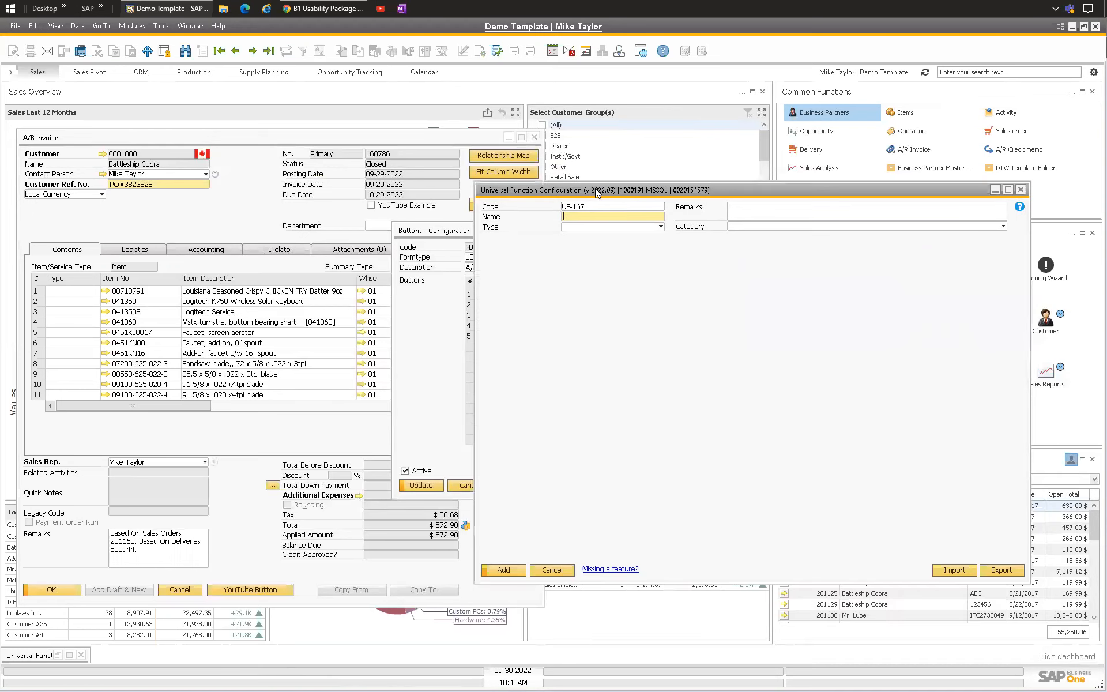
pyautogui.click(576, 226)
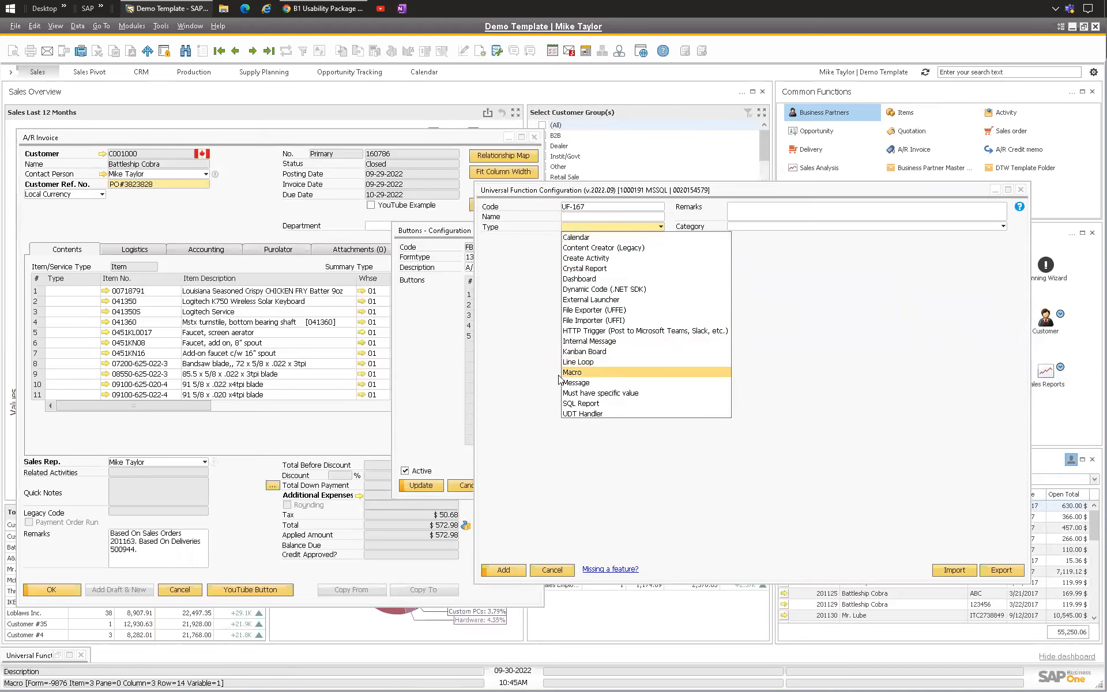
pyautogui.click(579, 376)
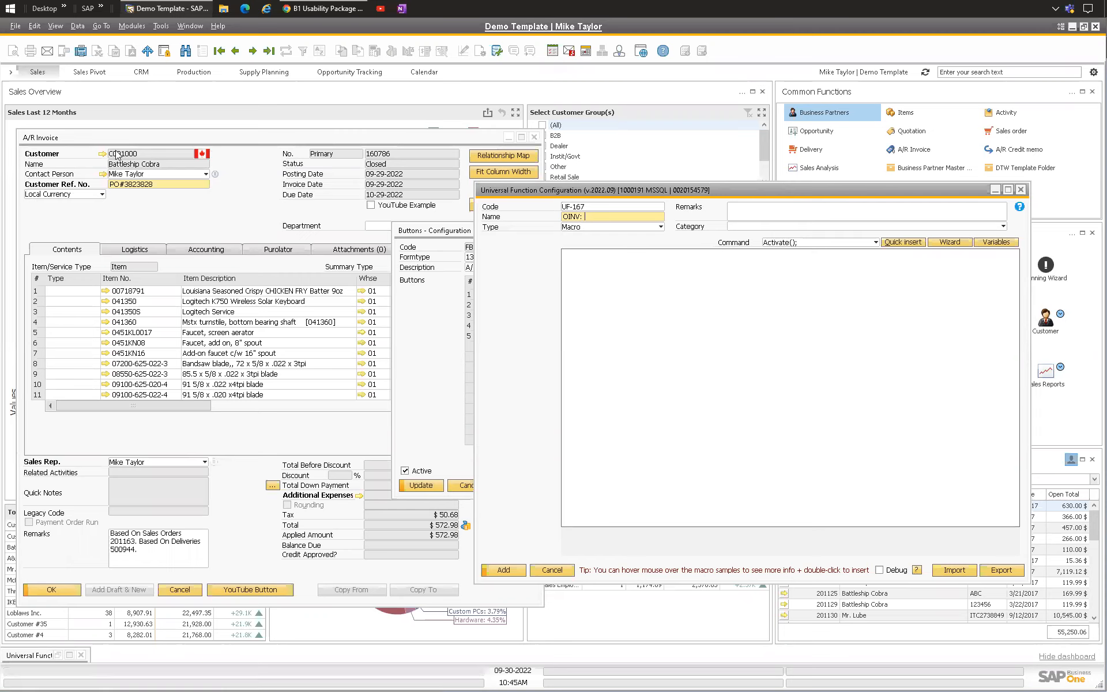
# Step: Name the universal function OINV: Relationship Map
pyautogui.click(56, 26)
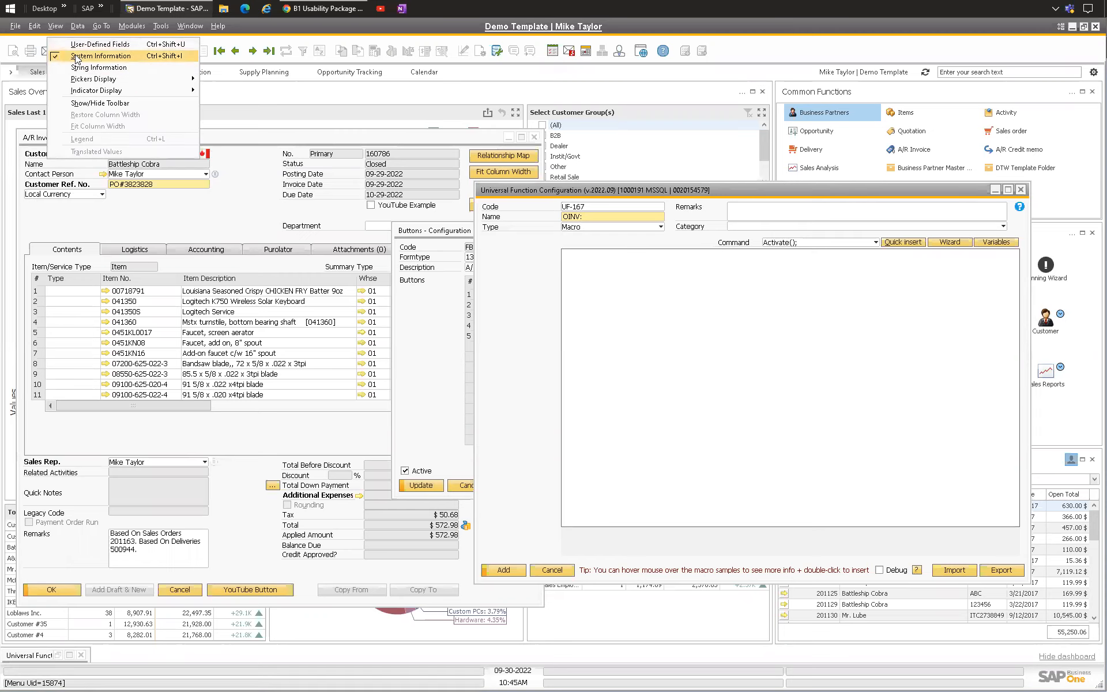
pyautogui.click(568, 206)
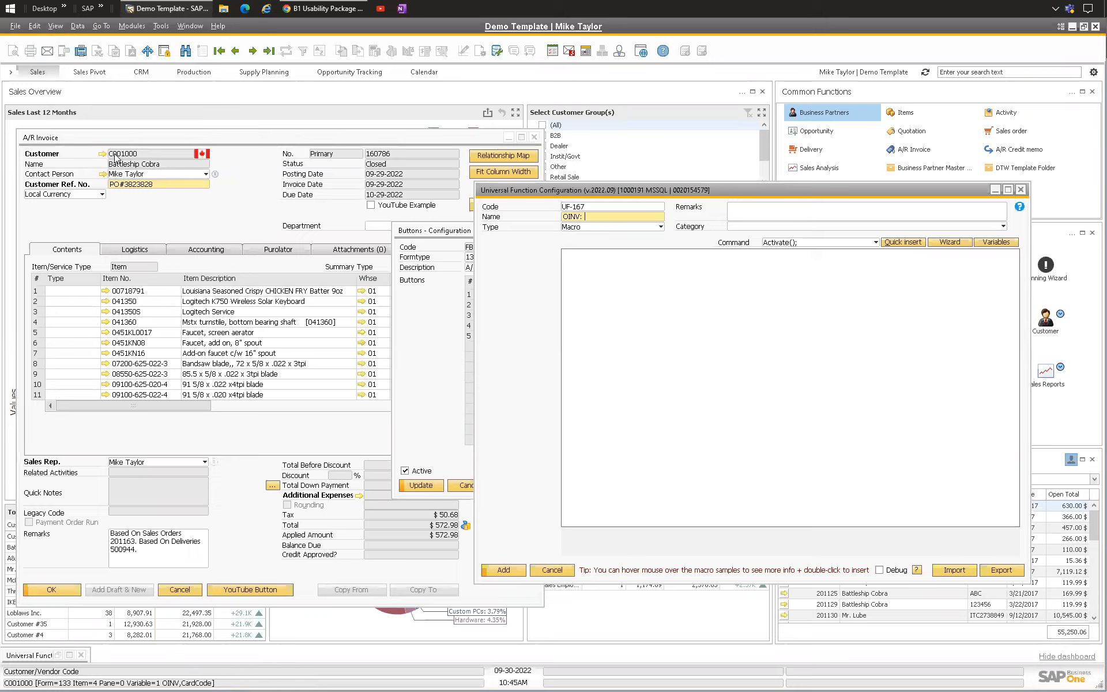
pyautogui.doubleClick(596, 216)
pyautogui.click(596, 216)
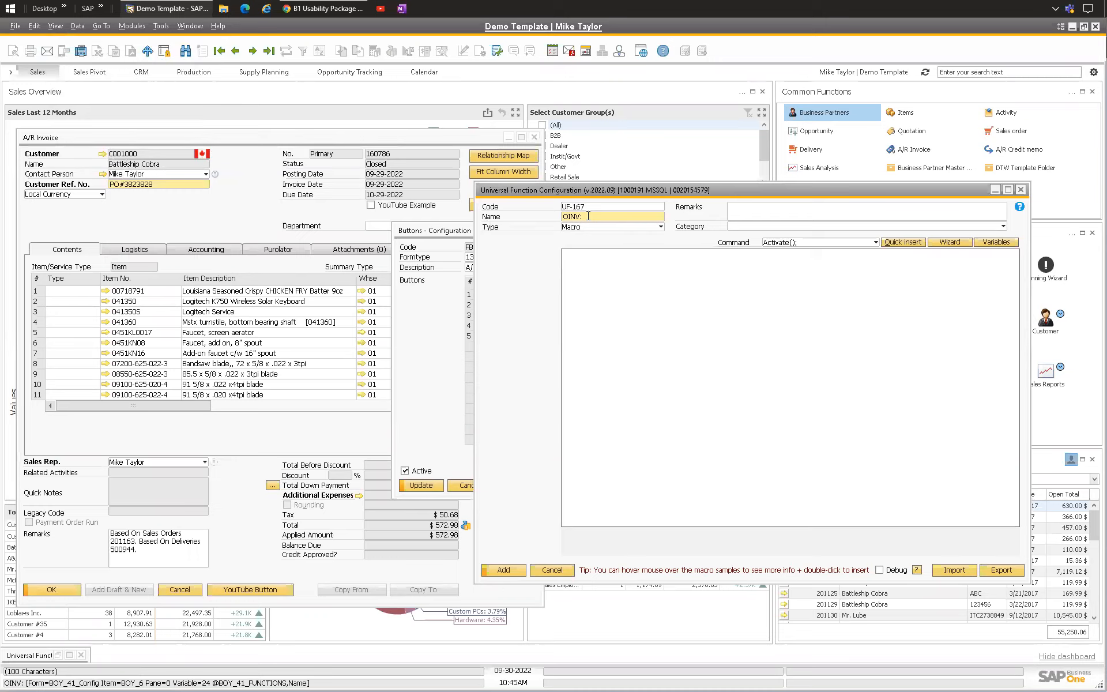
pyautogui.rightClick(530, 253)
pyautogui.click(517, 247)
pyautogui.rightClick(535, 257)
pyautogui.click(518, 328)
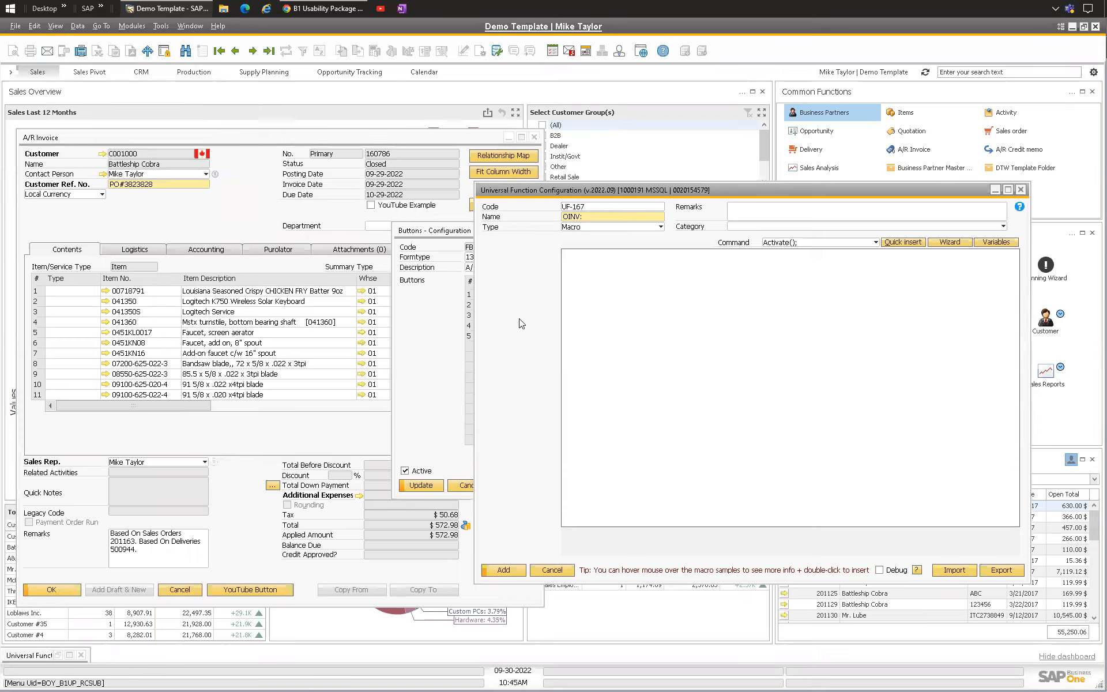
pyautogui.doubleClick(599, 215)
pyautogui.moveTo(584, 216); pyautogui.dragTo(647, 216)
pyautogui.click(565, 215)
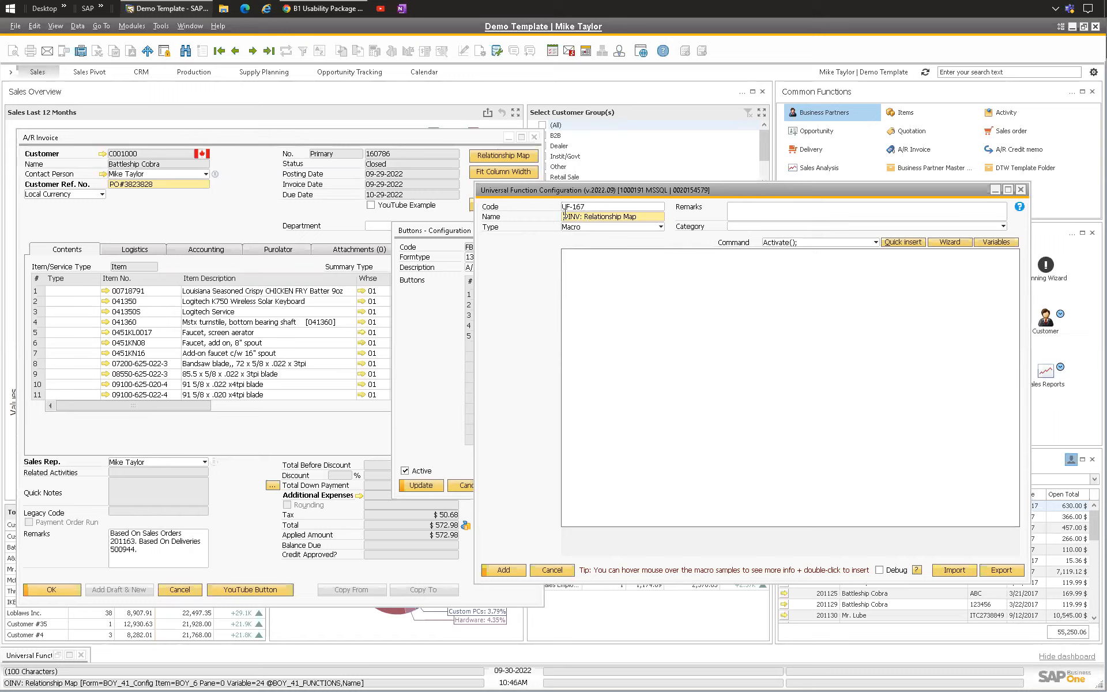
# Step: Rename the universal function to OXXX: Relationship Map
pyautogui.moveTo(580, 216); pyautogui.dragTo(509, 215)
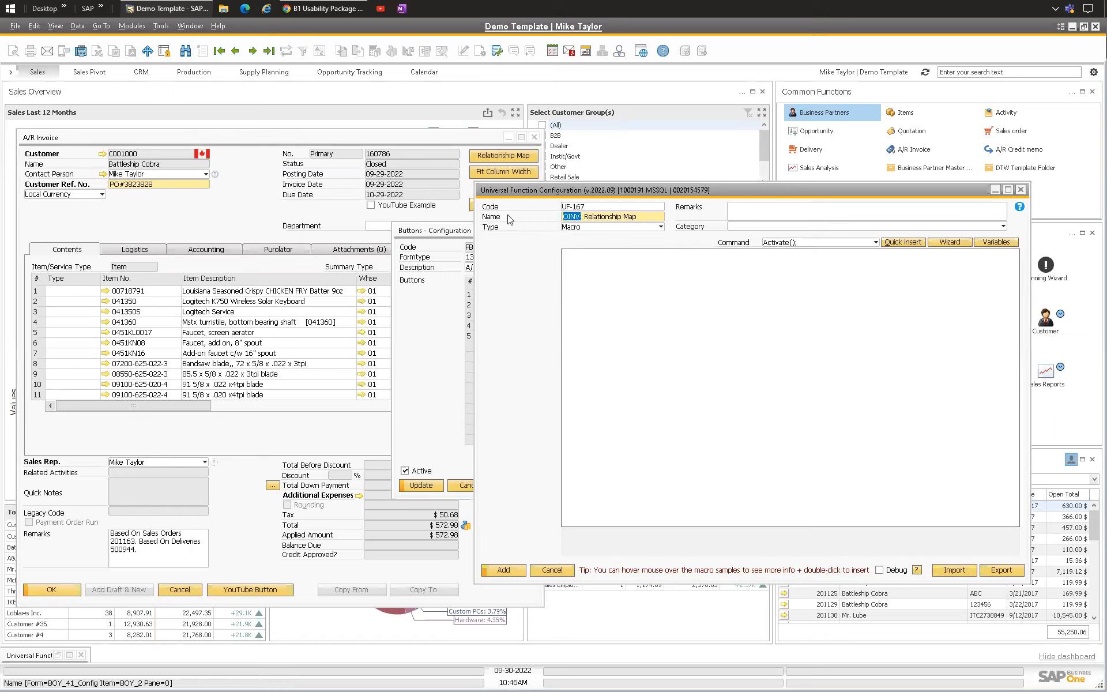
pyautogui.write('OXXX')
pyautogui.press('Left')
pyautogui.press('Right')
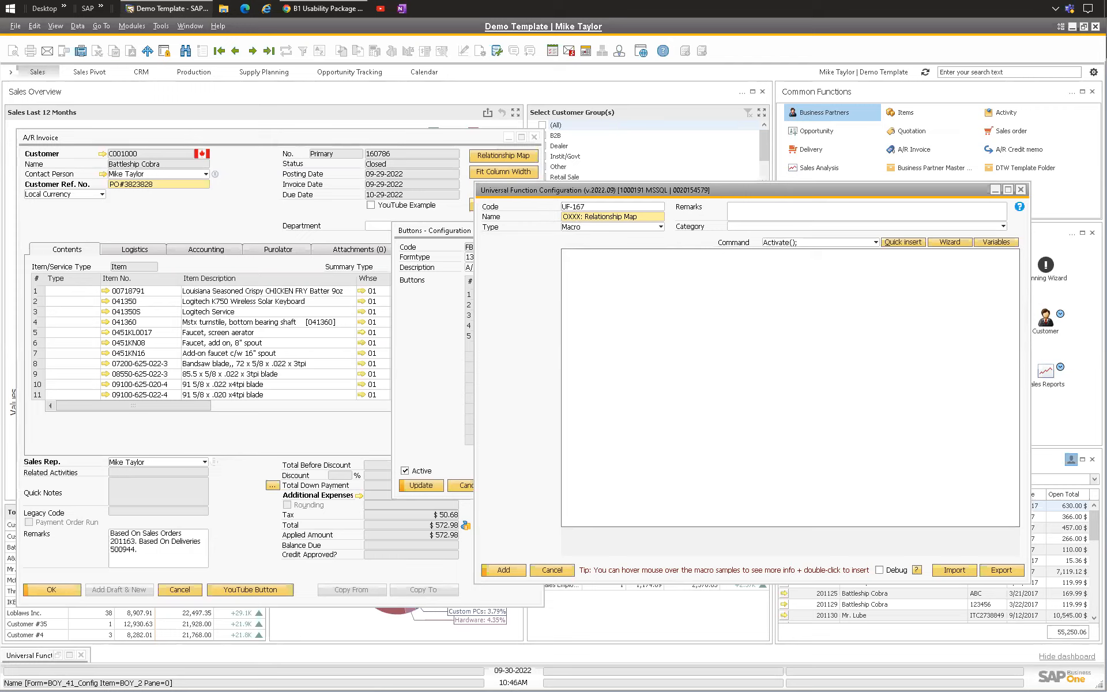
pyautogui.click(584, 217)
pyautogui.moveTo(586, 217); pyautogui.dragTo(507, 216)
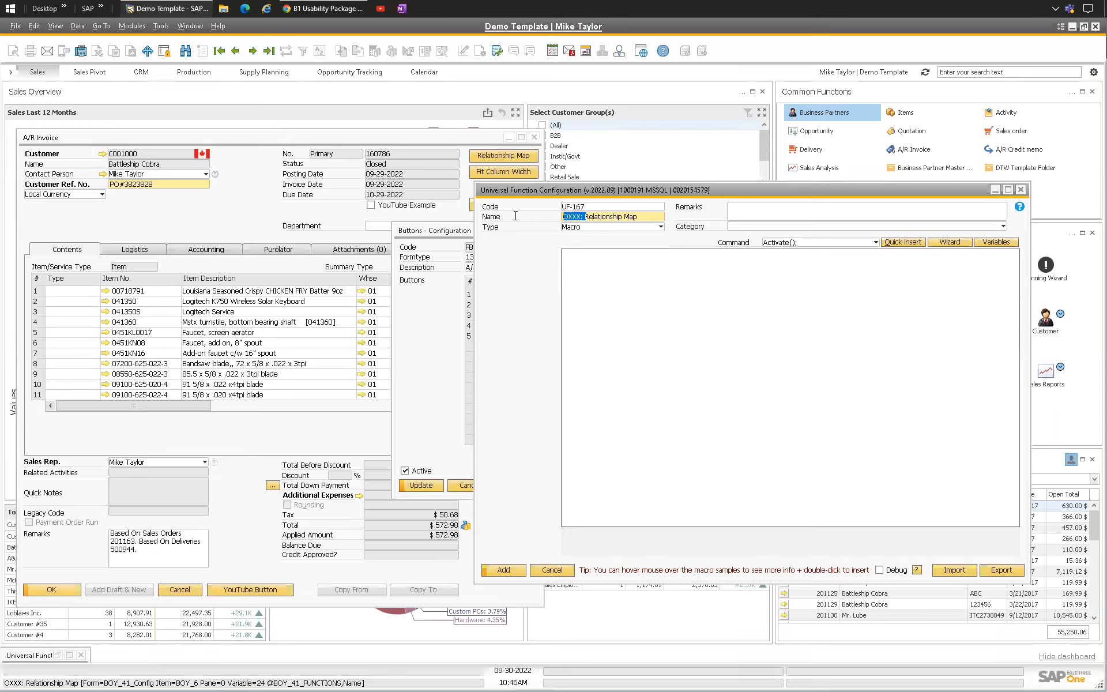
pyautogui.click(660, 227)
pyautogui.click(644, 217)
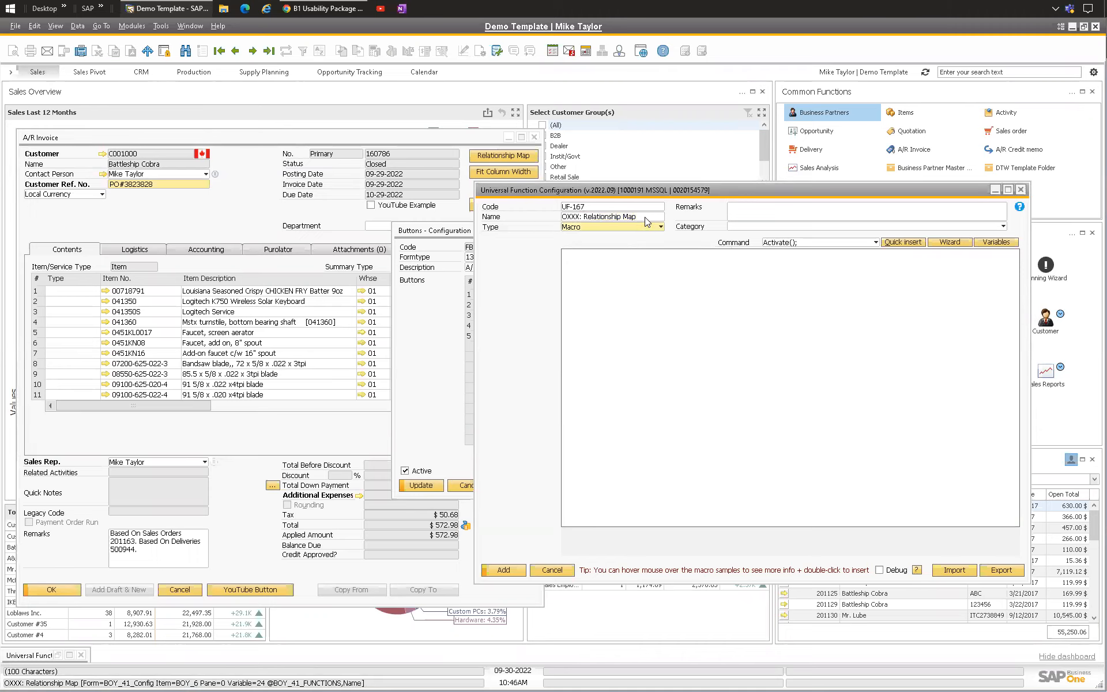
pyautogui.moveTo(644, 216); pyautogui.dragTo(545, 217)
pyautogui.click(641, 215)
pyautogui.click(599, 290)
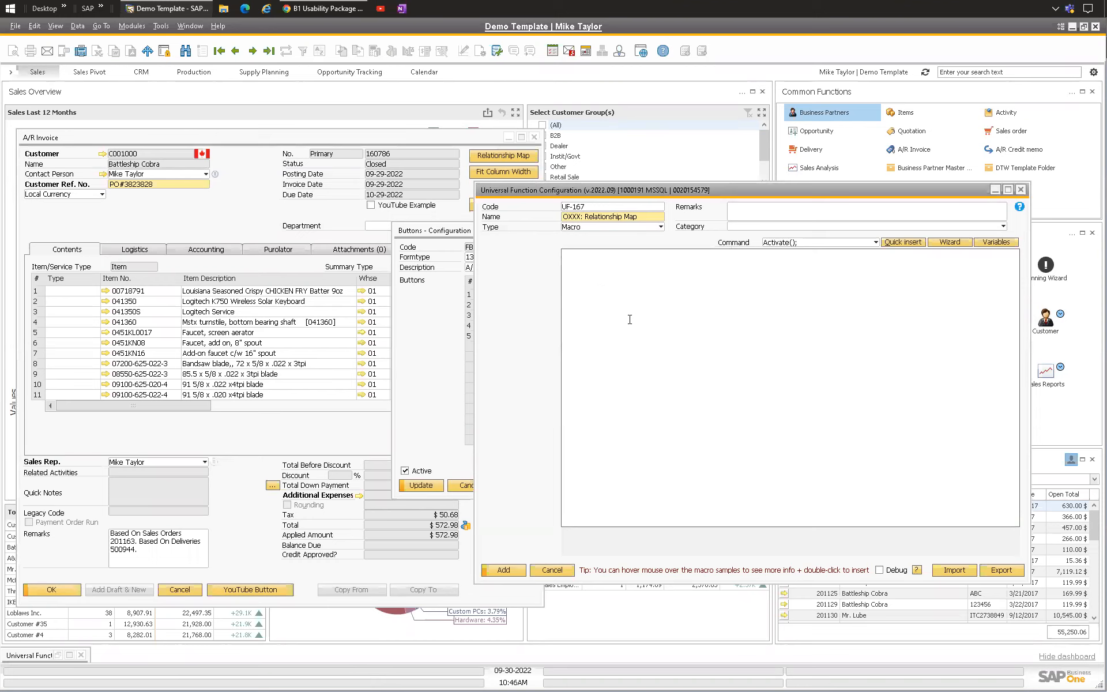
# Step: Look up the invoice's Relationship Map menu entry and the Activate command in the macro help documentation
pyautogui.click(254, 217)
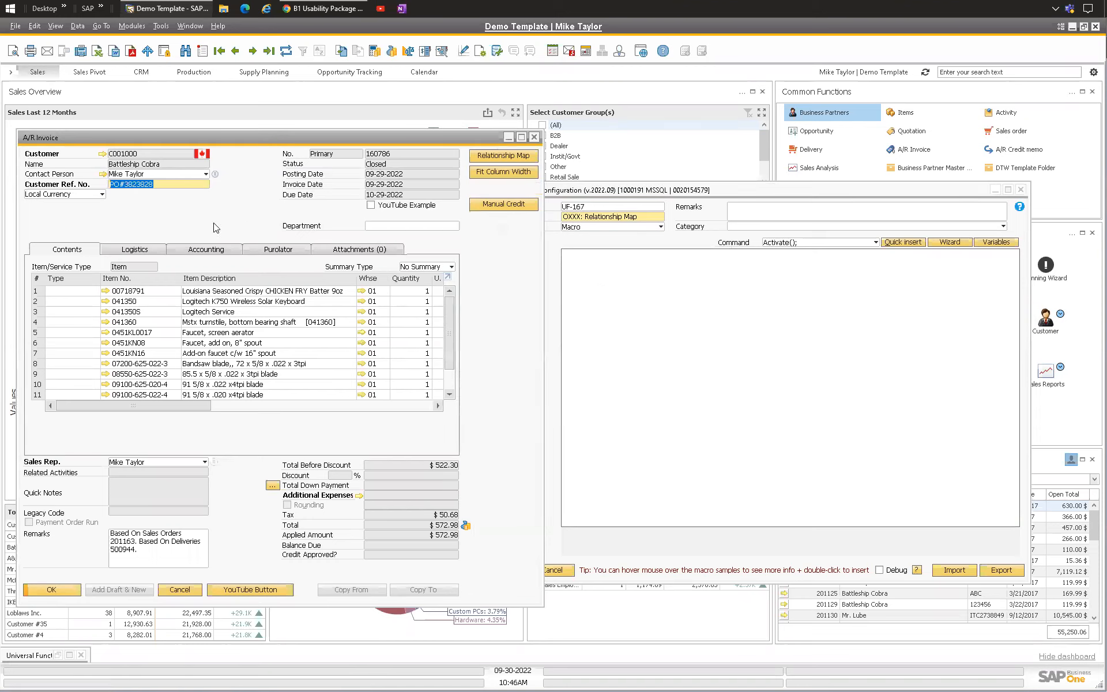
pyautogui.rightClick(248, 198)
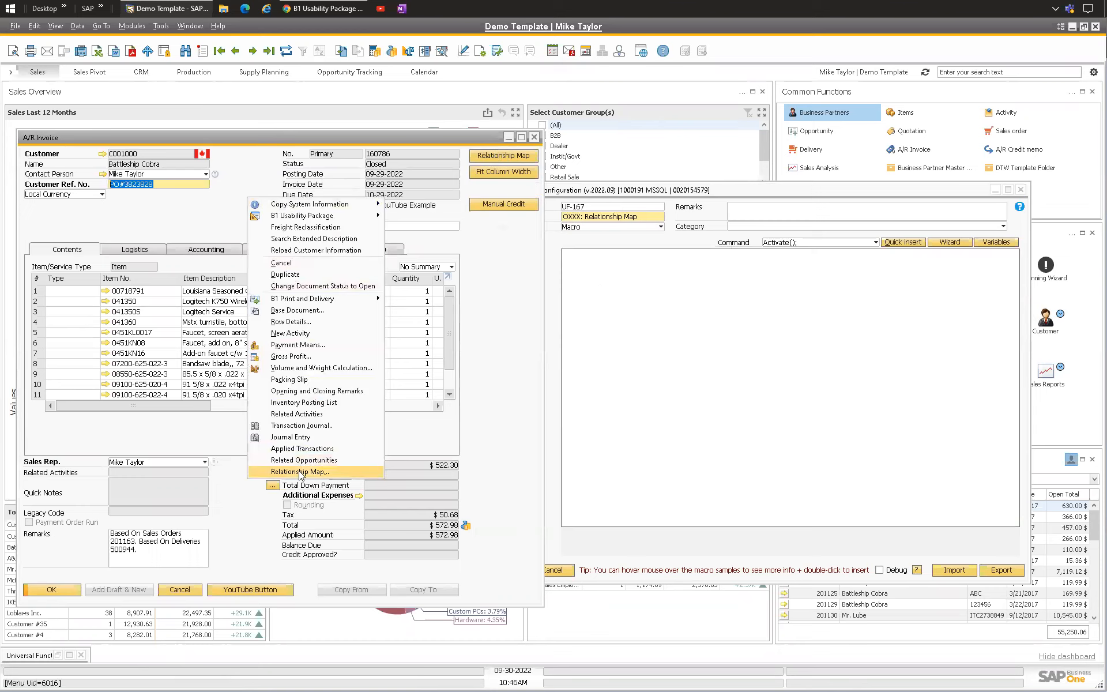
pyautogui.click(77, 26)
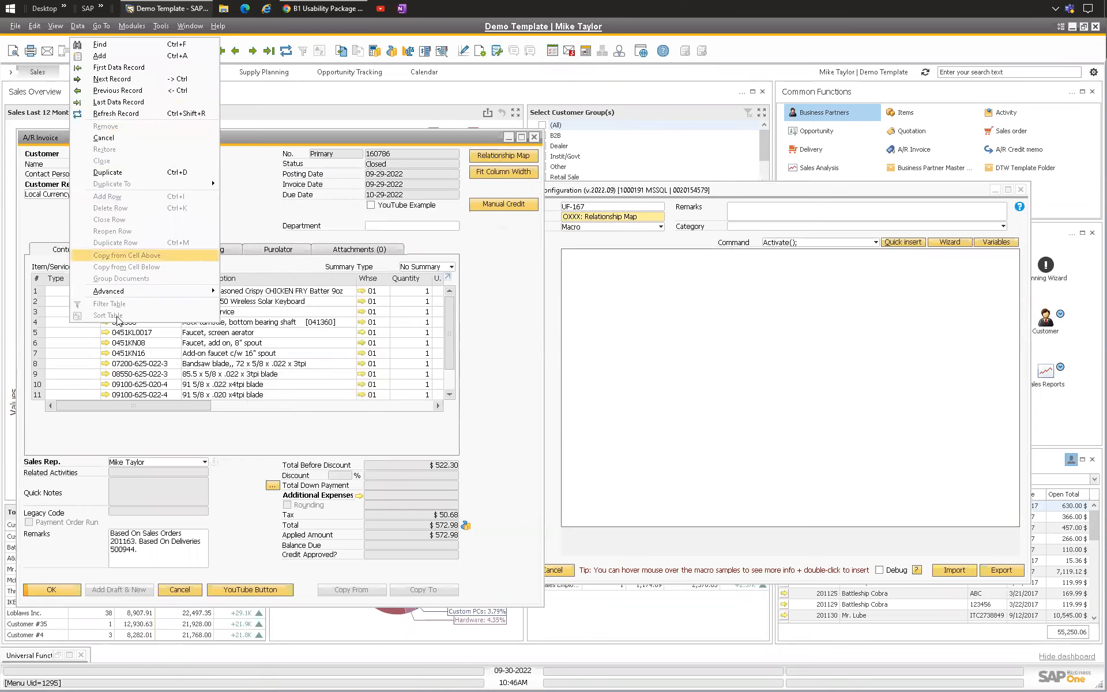
pyautogui.click(277, 164)
pyautogui.rightClick(215, 210)
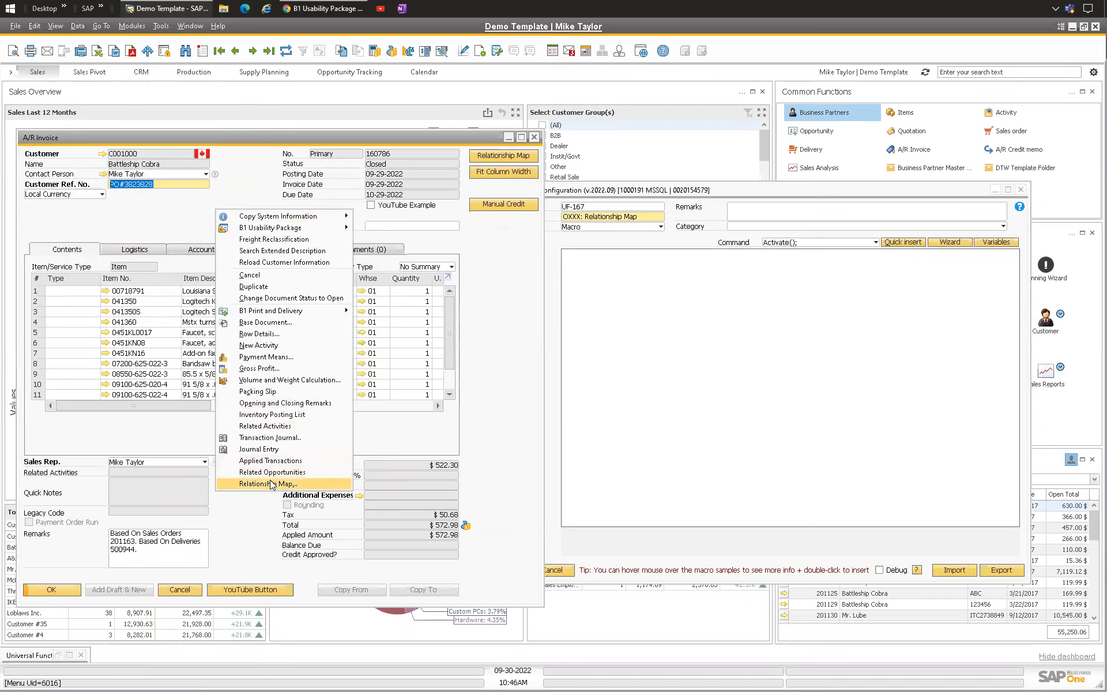
pyautogui.click(154, 201)
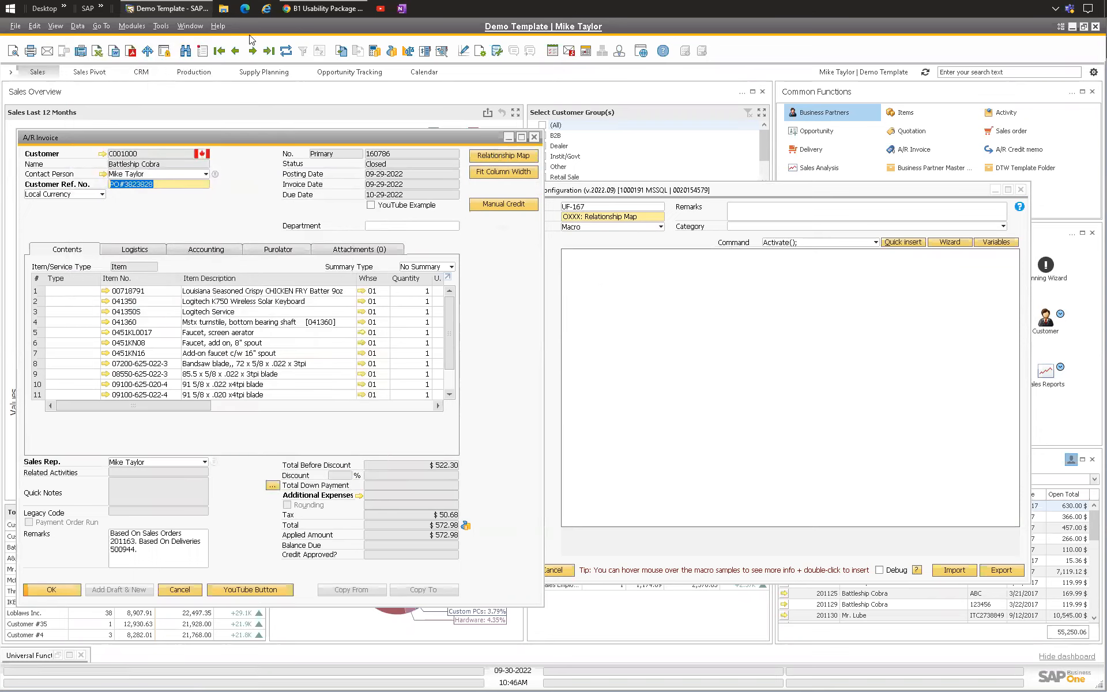
pyautogui.click(323, 8)
pyautogui.scroll(5, 301, 222)
pyautogui.scroll(6, 301, 222)
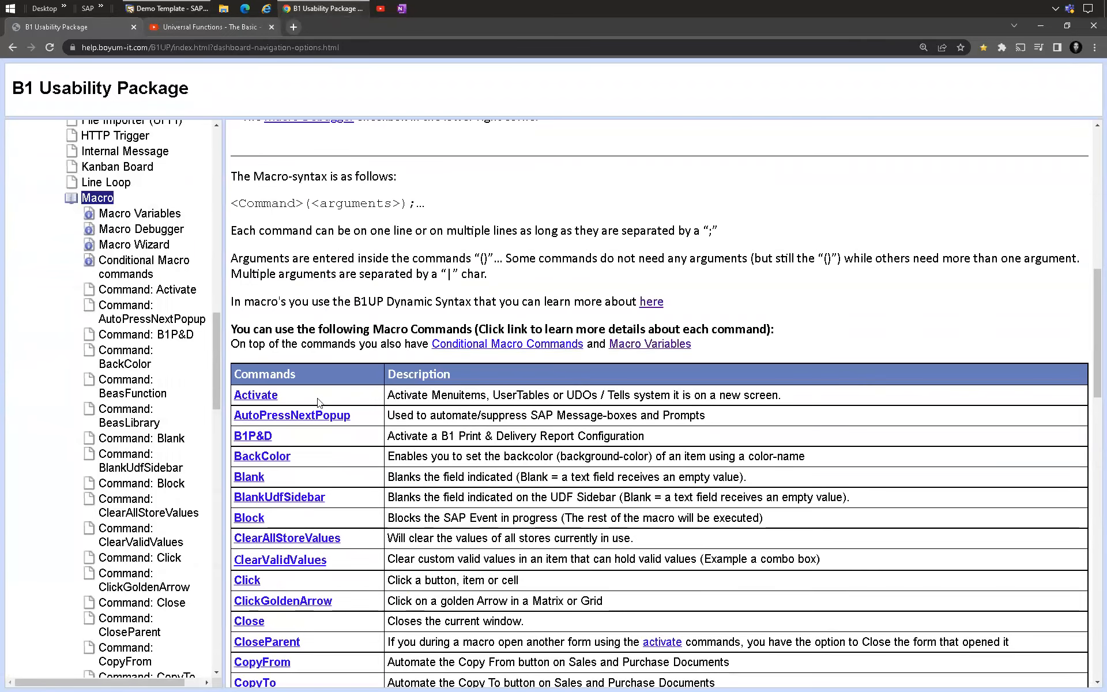
pyautogui.moveTo(388, 397); pyautogui.dragTo(575, 395)
pyautogui.click(671, 393)
pyautogui.moveTo(486, 396); pyautogui.dragTo(387, 395)
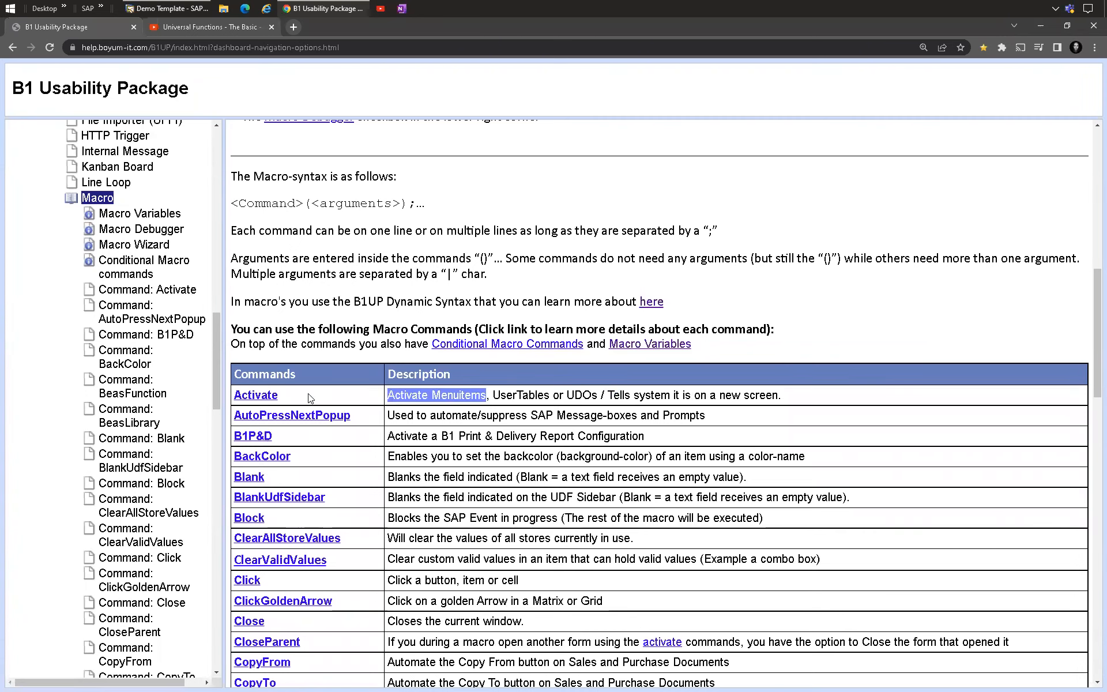
pyautogui.click(255, 395)
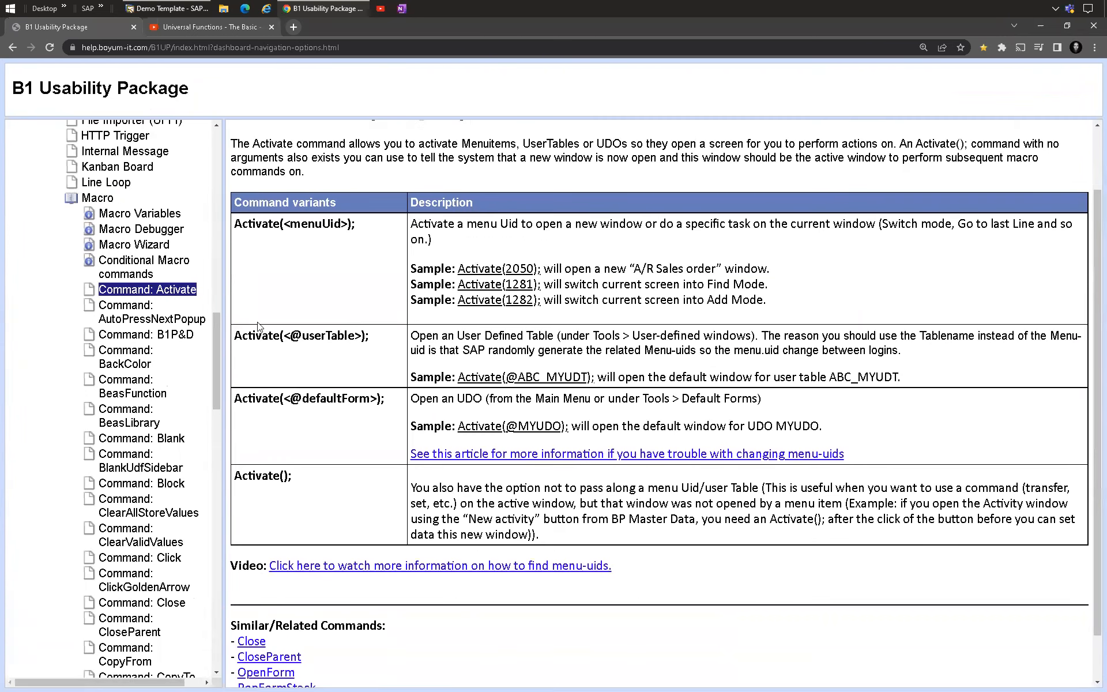
pyautogui.scroll(1, 276, 289)
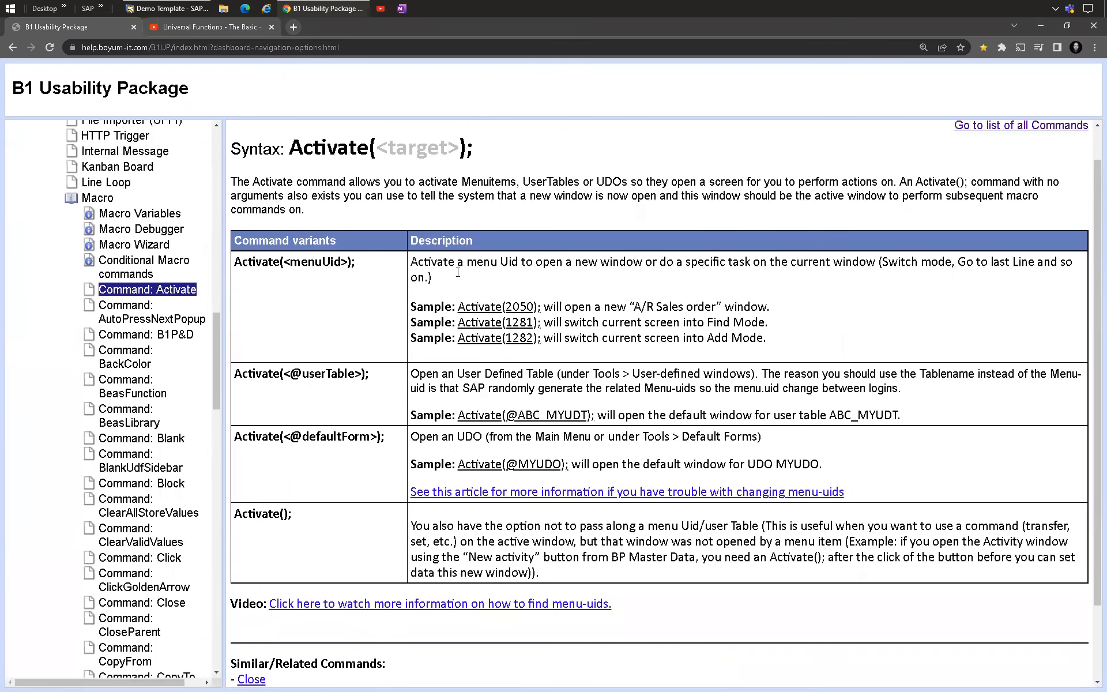
pyautogui.moveTo(462, 308); pyautogui.dragTo(543, 308)
pyautogui.click(740, 312)
# Step: Insert an Activate(); command into the macro editor
pyautogui.click(173, 9)
pyautogui.write('Act')
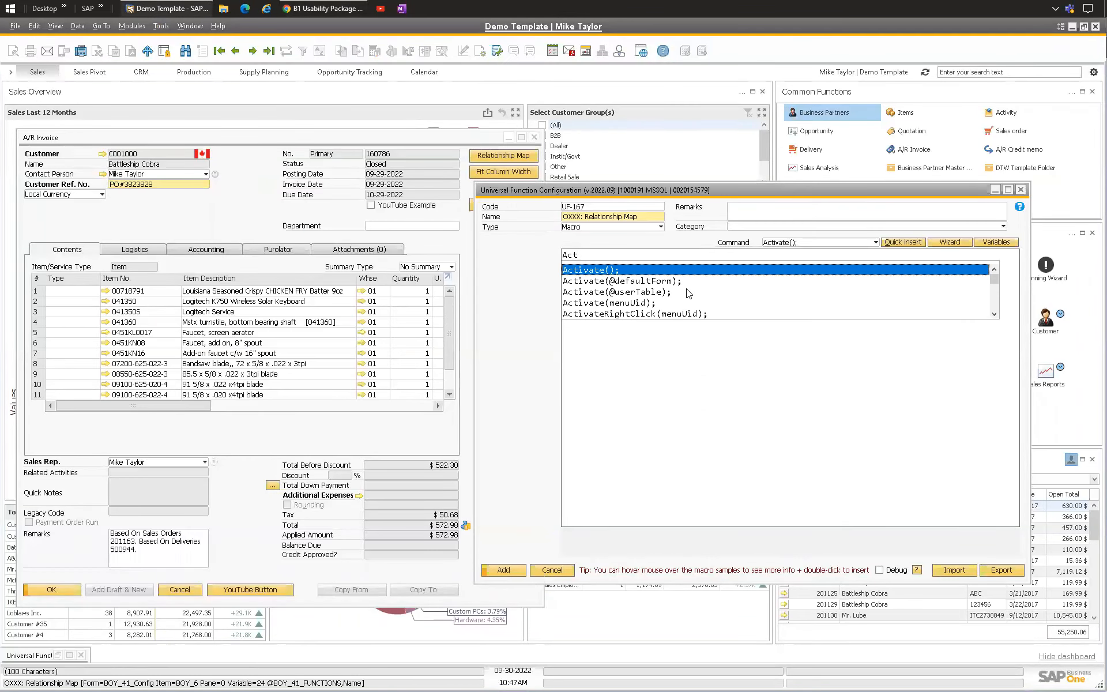
pyautogui.doubleClick(593, 269)
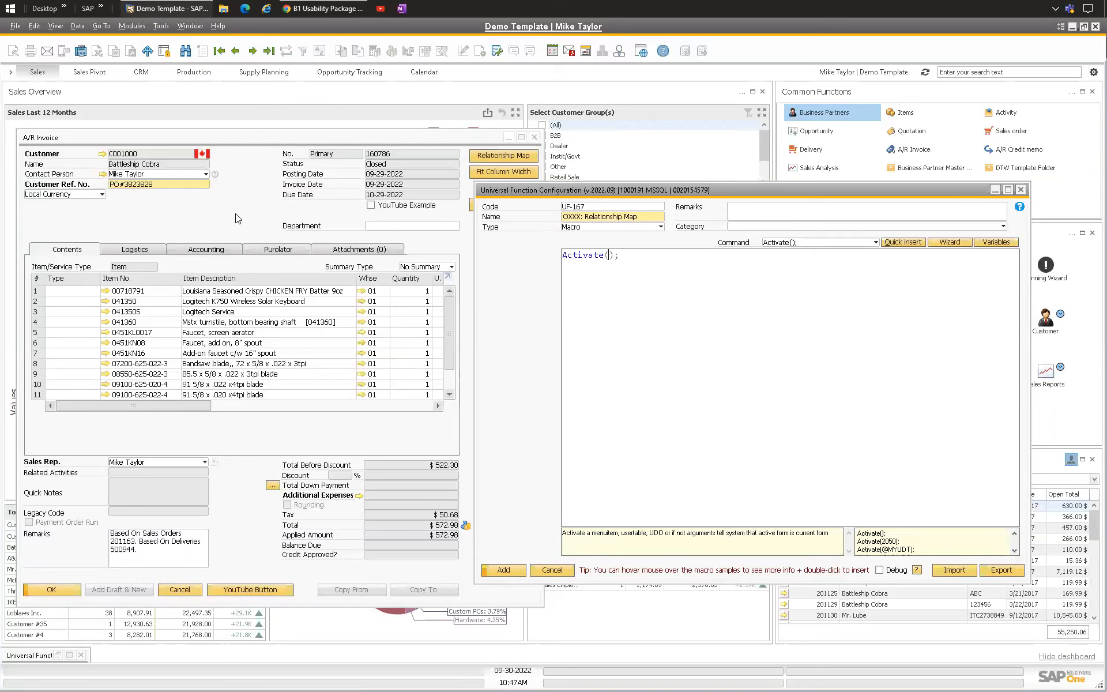
# Step: Check the menu UID of the invoice's Relationship Map entry using the system information display
pyautogui.click(249, 221)
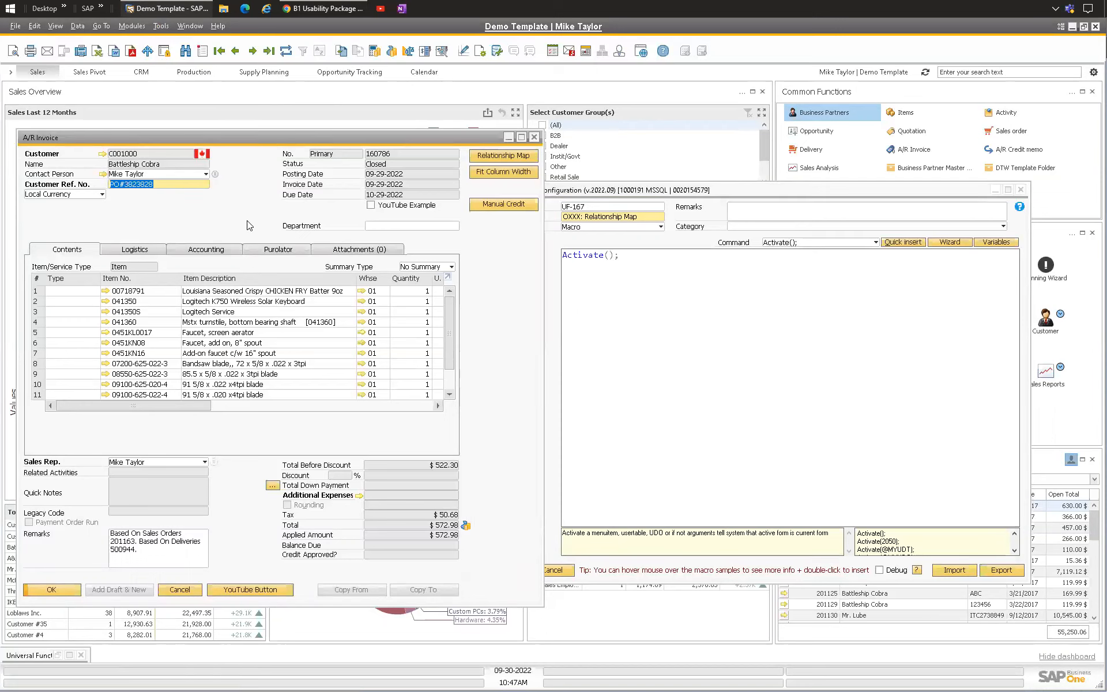
pyautogui.click(56, 26)
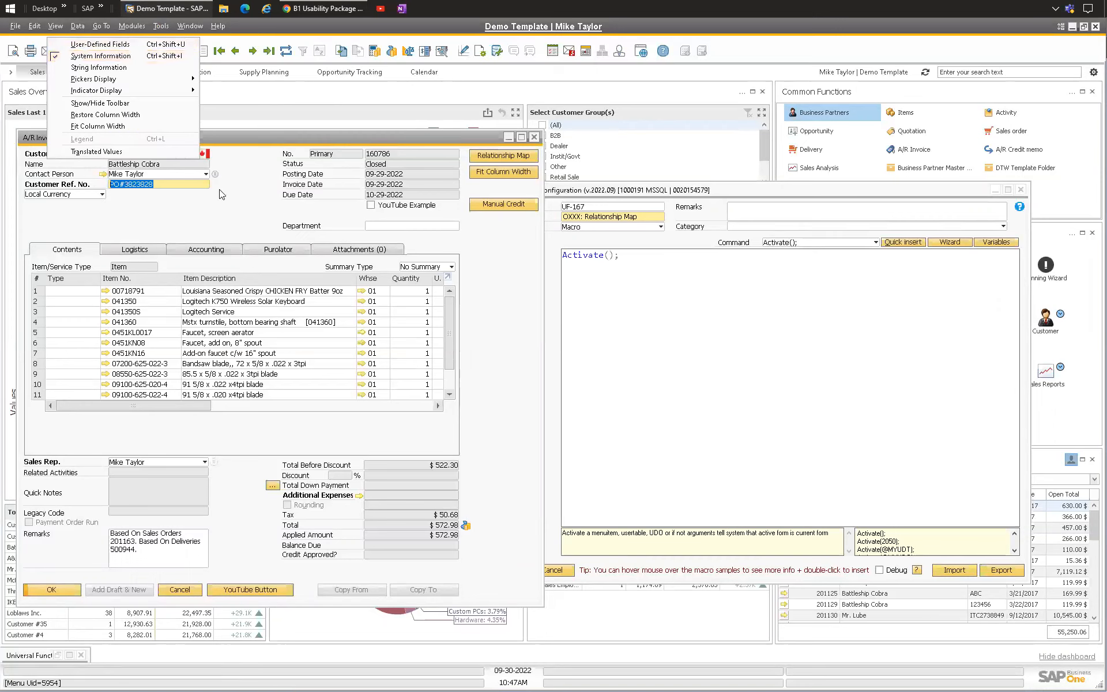
pyautogui.click(92, 56)
pyautogui.rightClick(193, 208)
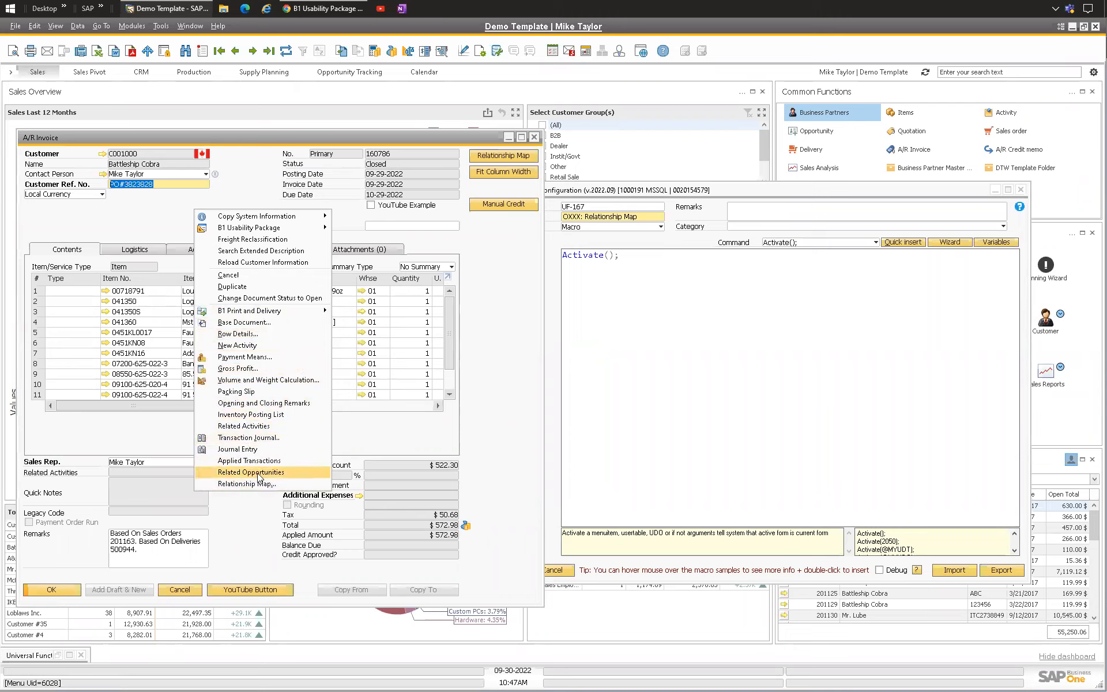
pyautogui.click(54, 674)
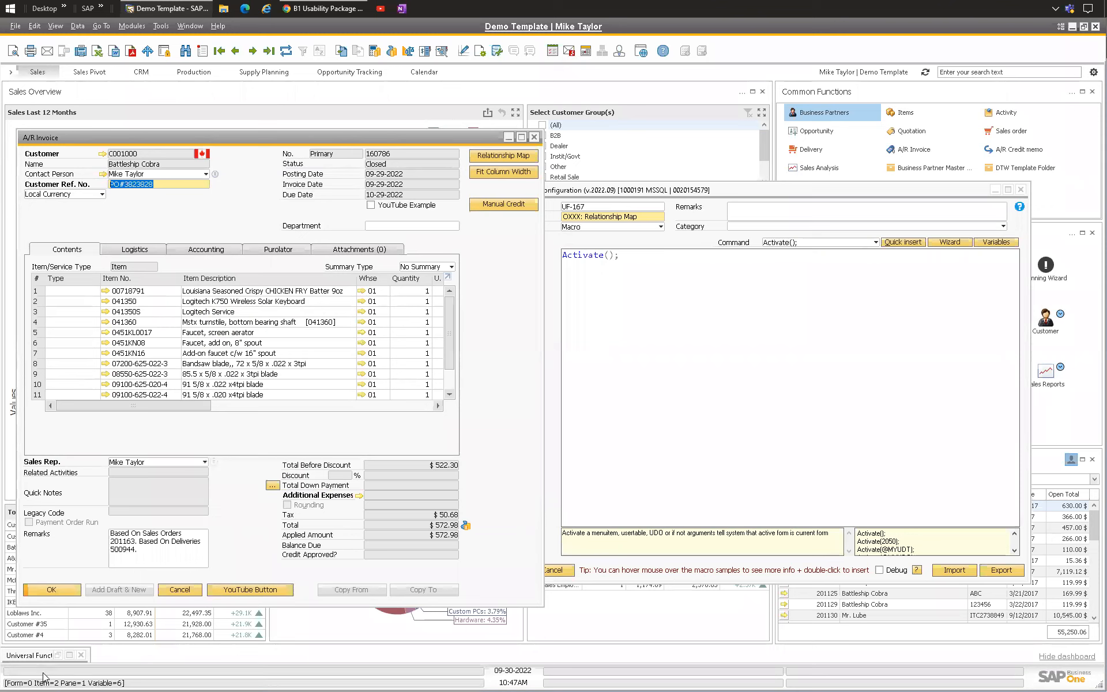
pyautogui.rightClick(215, 206)
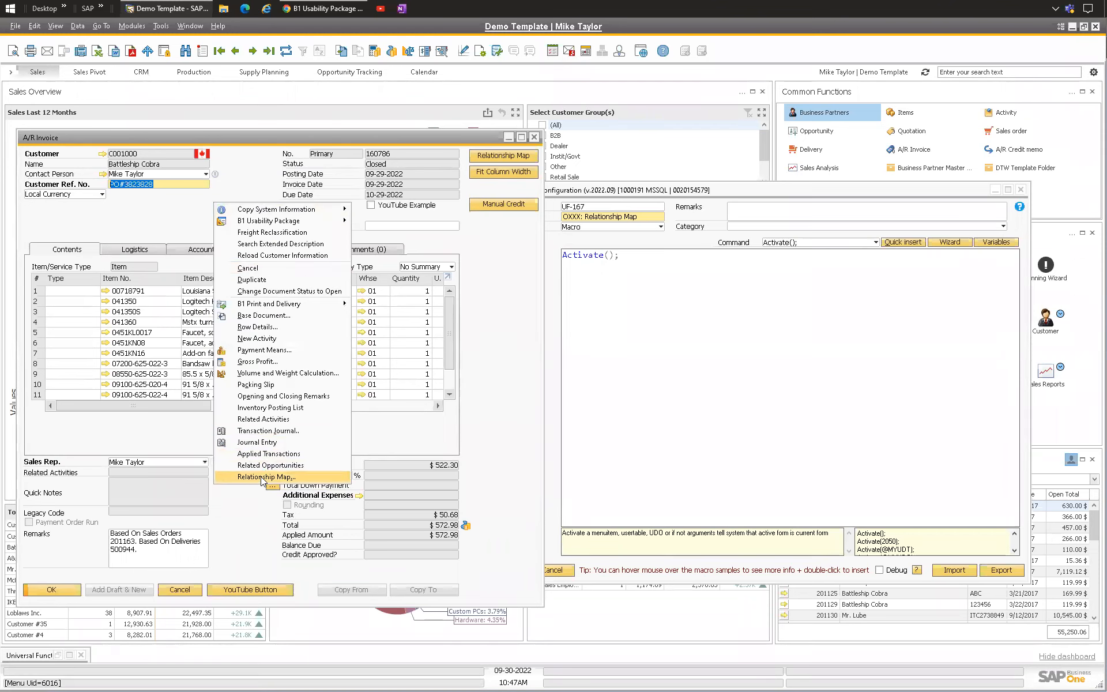
pyautogui.click(612, 261)
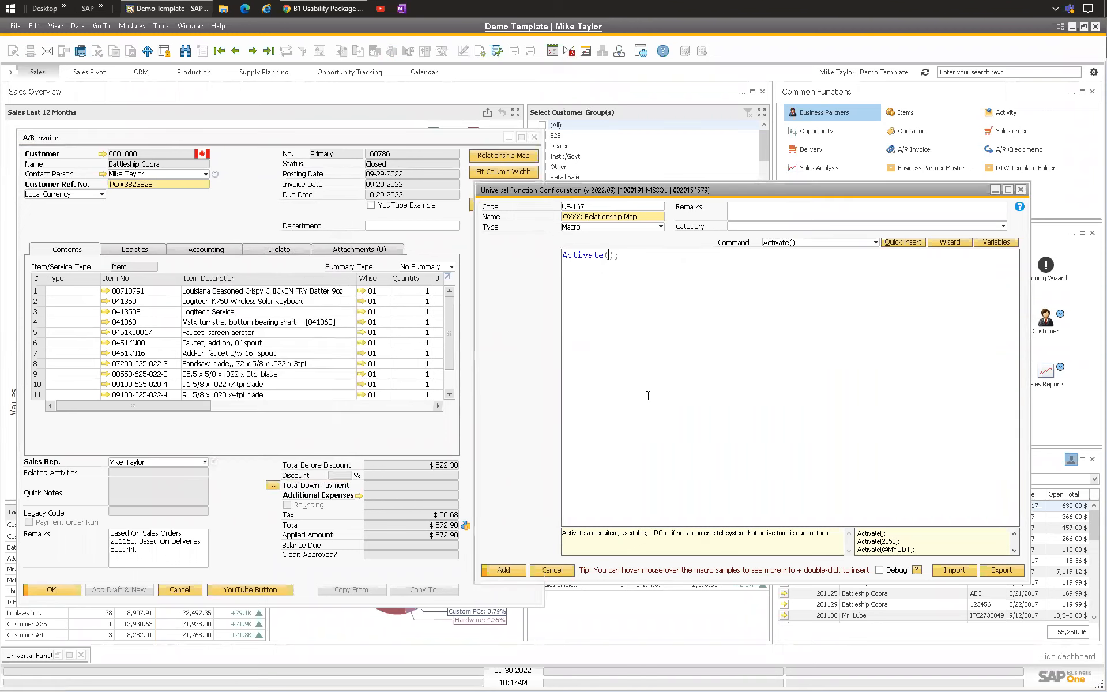
# Step: Set the Activate command's argument to 6016 and add the comment -- Relationship Map after it
pyautogui.write('6016); -- Relationship Map')
pyautogui.moveTo(645, 256); pyautogui.dragTo(756, 261)
pyautogui.click(758, 262)
pyautogui.moveTo(646, 255); pyautogui.dragTo(763, 257)
pyautogui.press('Delete')
pyautogui.moveTo(610, 260); pyautogui.dragTo(628, 255)
pyautogui.click(639, 270)
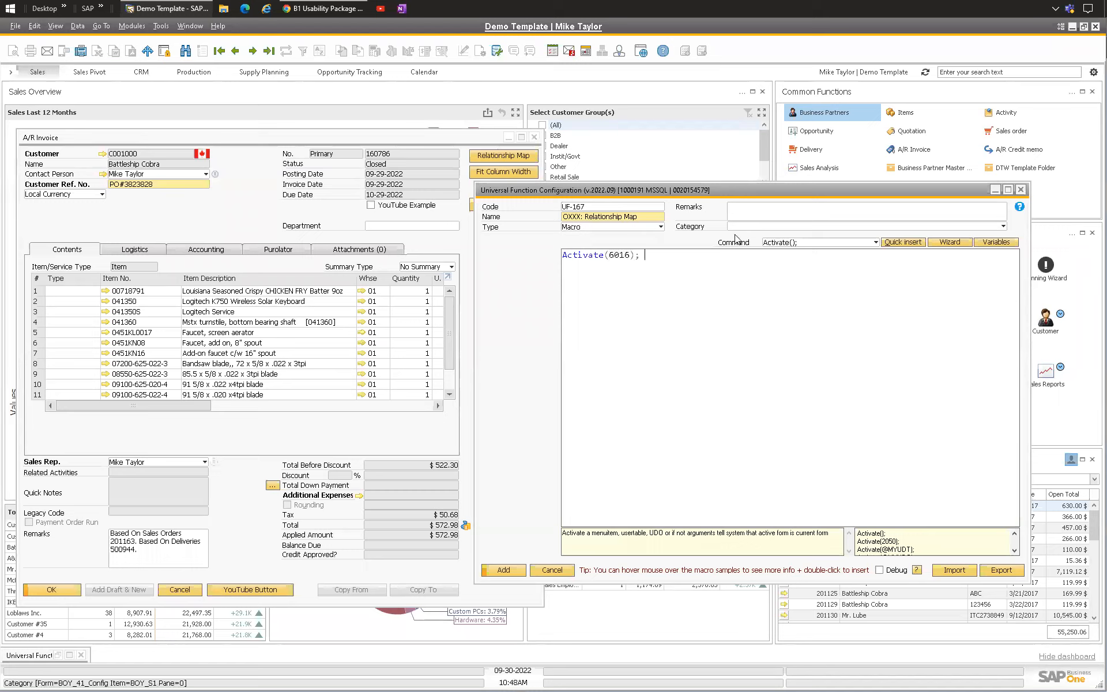
pyautogui.moveTo(611, 255); pyautogui.dragTo(630, 255)
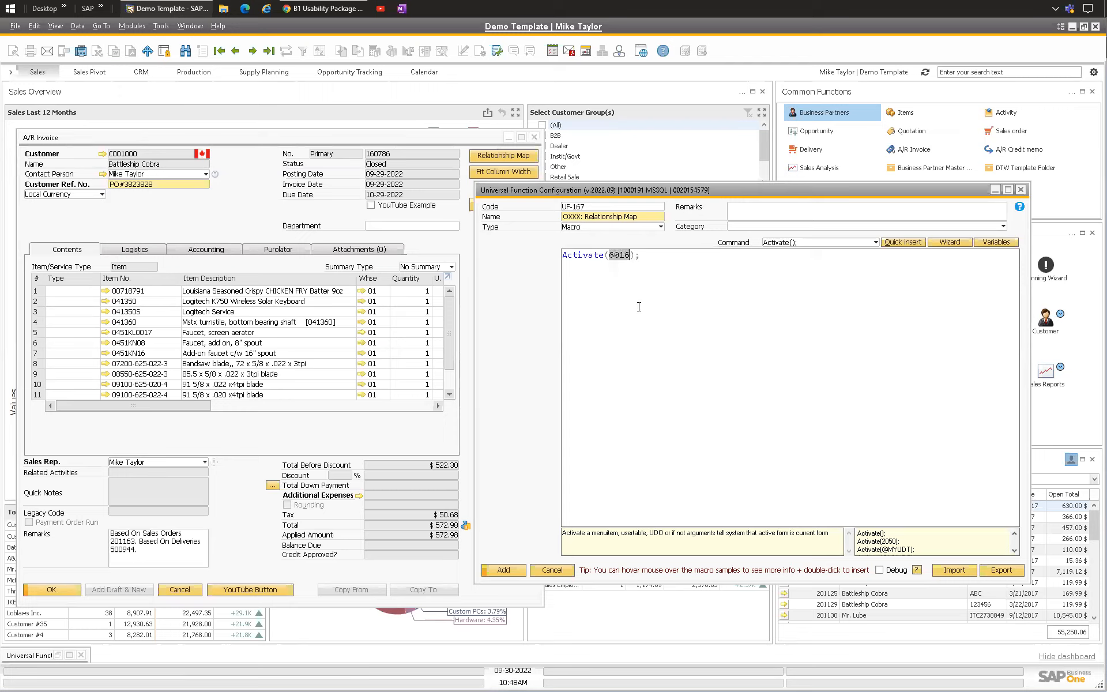
pyautogui.click(640, 255)
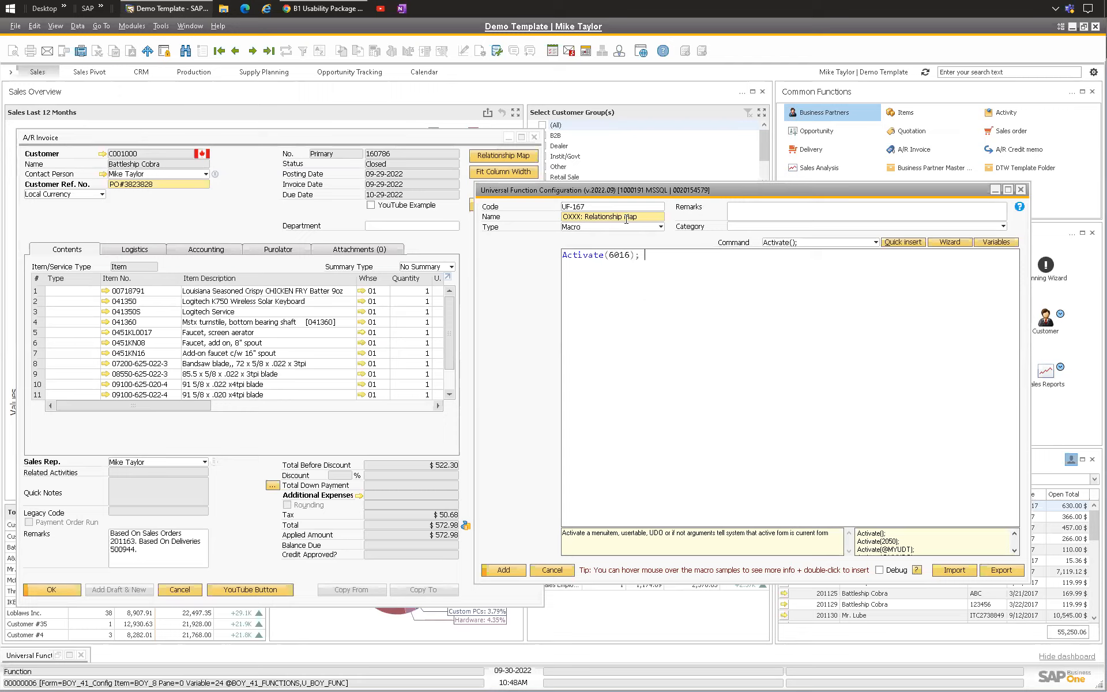
pyautogui.write('-- Relationship Map')
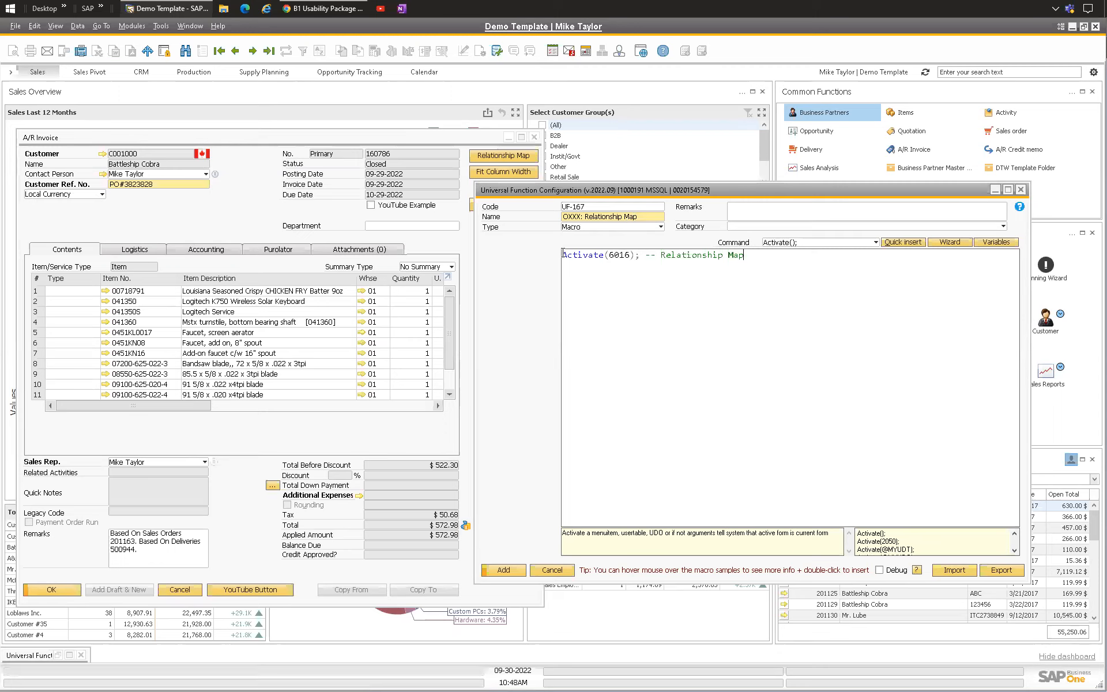
pyautogui.moveTo(562, 254); pyautogui.dragTo(641, 255)
pyautogui.moveTo(747, 258); pyautogui.dragTo(646, 257)
pyautogui.rightClick(208, 217)
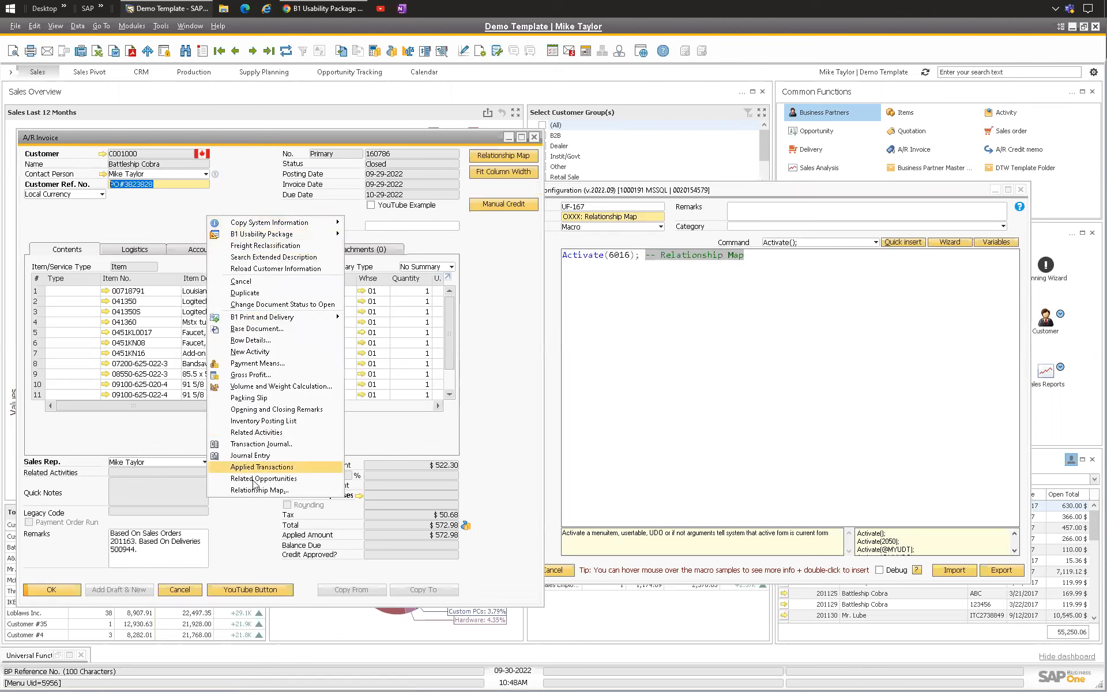
pyautogui.click(844, 328)
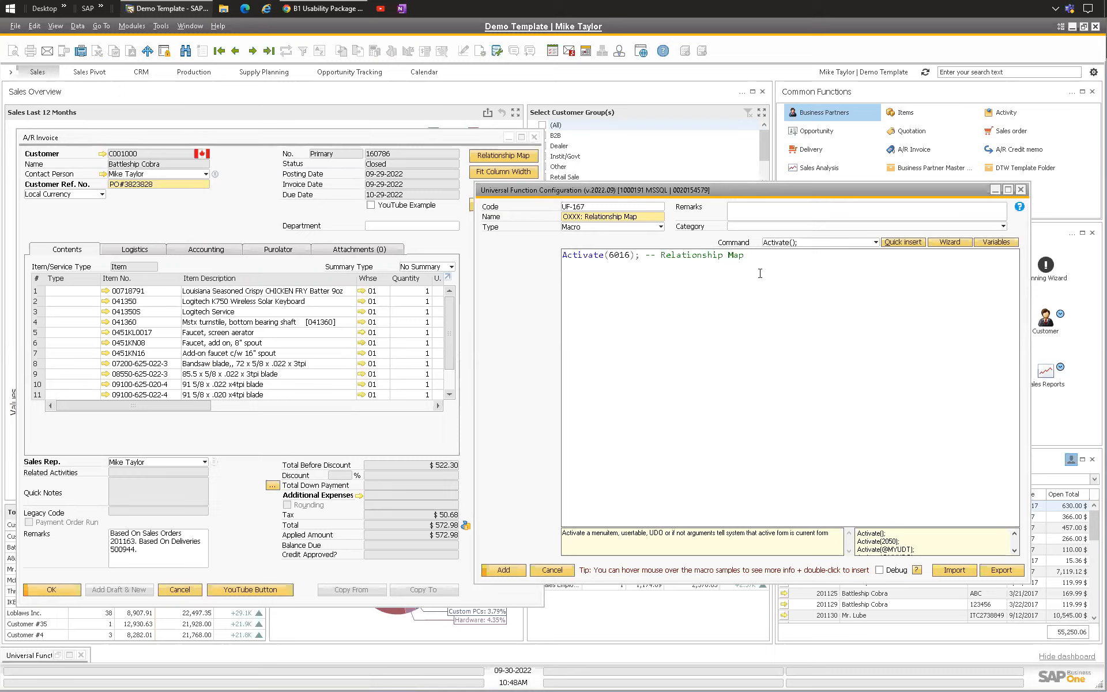
# Step: Insert a StatusBar command on a new line of the macro
pyautogui.press('Return')
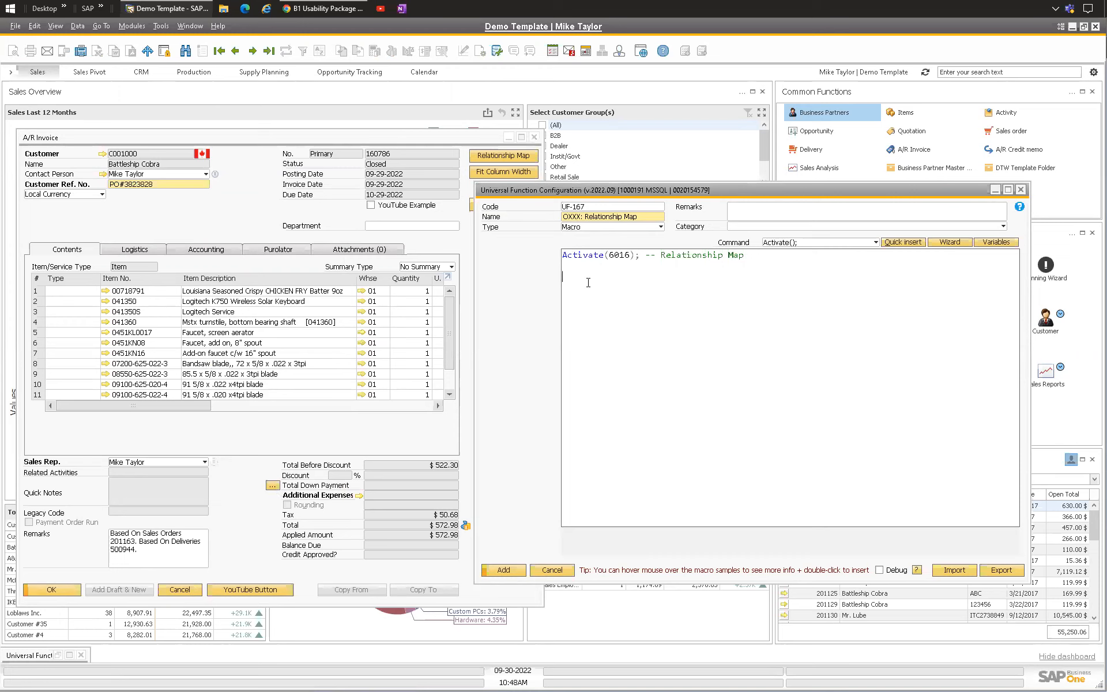
pyautogui.write('Stat')
pyautogui.press('Return')
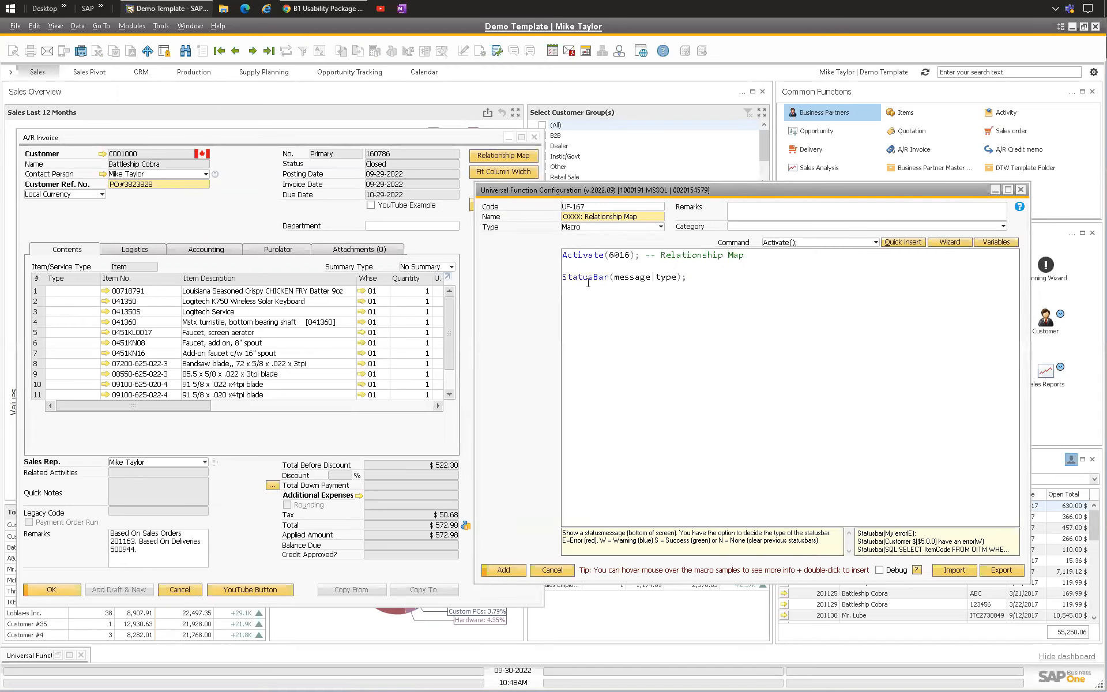
# Step: Set the StatusBar message to You are now viewing the Relationship Map. (UF-167) with type S
pyautogui.press('BackSpace')
pyautogui.press('BackSpace')
pyautogui.press('BackSpace')
pyautogui.press('BackSpace')
pyautogui.press('BackSpace')
pyautogui.press('BackSpace')
pyautogui.press('BackSpace')
pyautogui.press('BackSpace')
pyautogui.press('BackSpace')
pyautogui.press('BackSpace')
pyautogui.write('You are now v')
pyautogui.write('iewing the relation')
pyautogui.write('ship ')
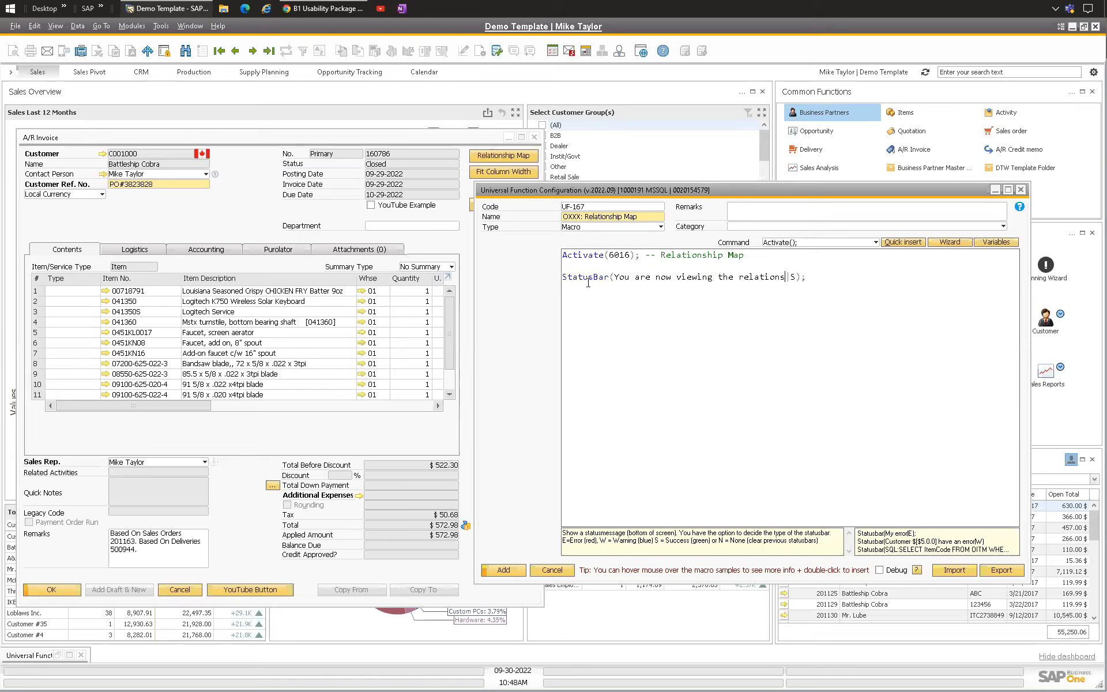
pyautogui.write('Map')
pyautogui.press('BackSpace')
pyautogui.write('R')
pyautogui.write('. (UF-167)')
pyautogui.press('Left')
pyautogui.hotkey('shift', 'Right')
pyautogui.hotkey('shift', 'Right')
pyautogui.hotkey('shift', 'Right')
pyautogui.hotkey('shift', 'Right')
pyautogui.hotkey('shift', 'Right')
pyautogui.hotkey('shift', 'Right')
pyautogui.press('Right')
pyautogui.click(555, 277)
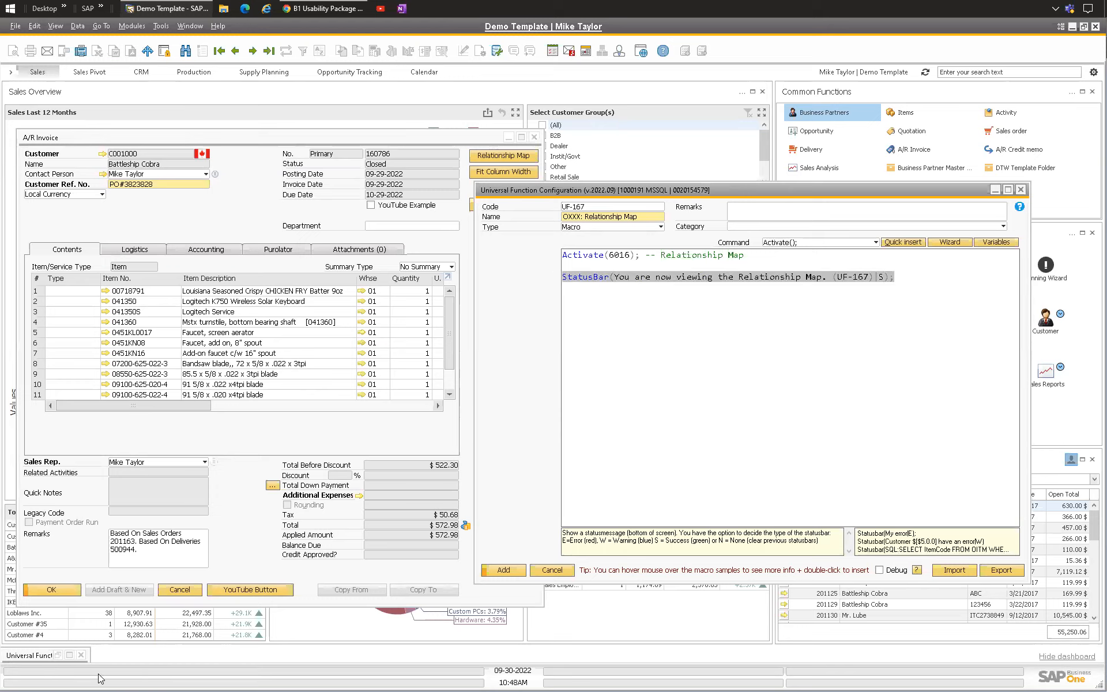
pyautogui.click(694, 277)
pyautogui.doubleClick(878, 277)
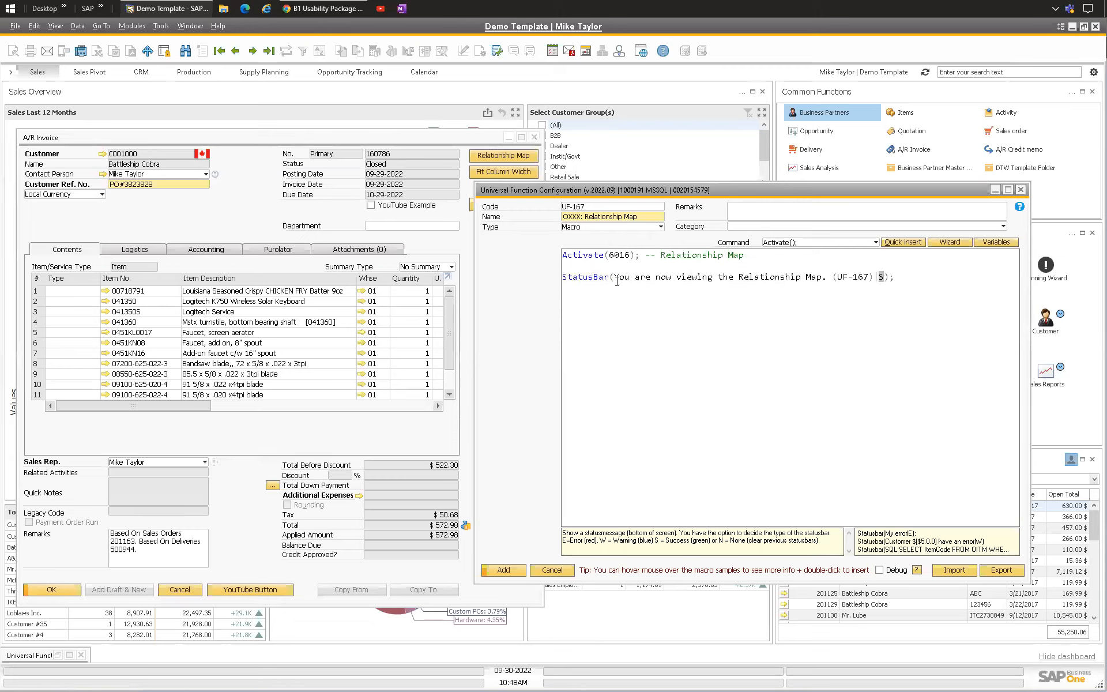
pyautogui.tripleClick(762, 254)
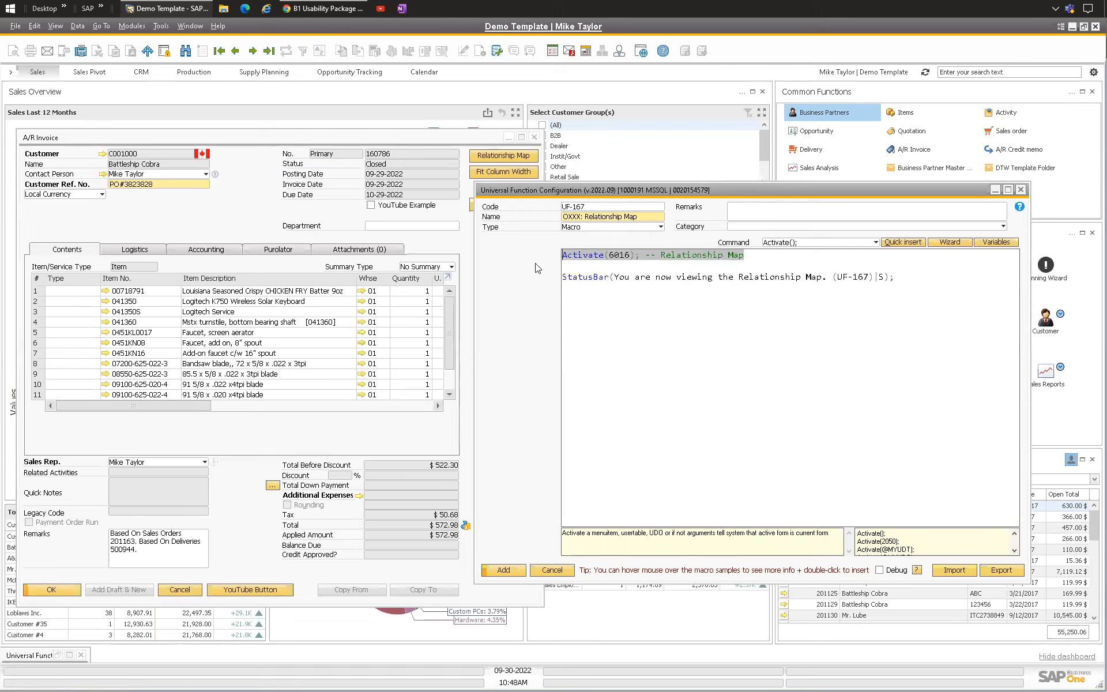
pyautogui.moveTo(613, 277); pyautogui.dragTo(825, 281)
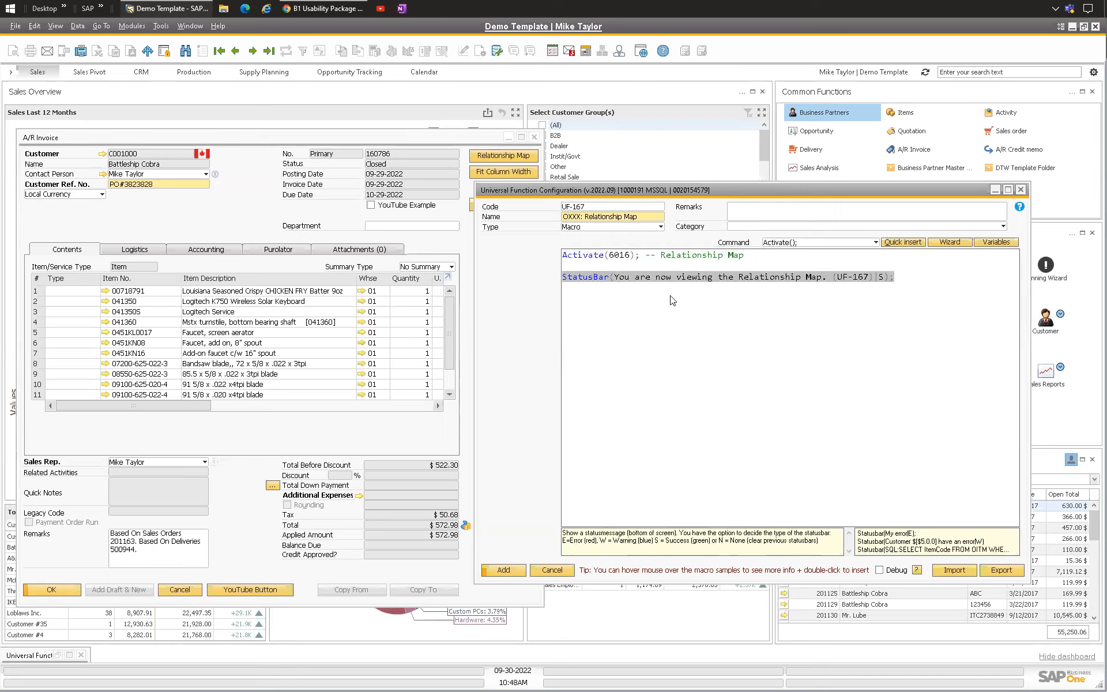
pyautogui.click(909, 277)
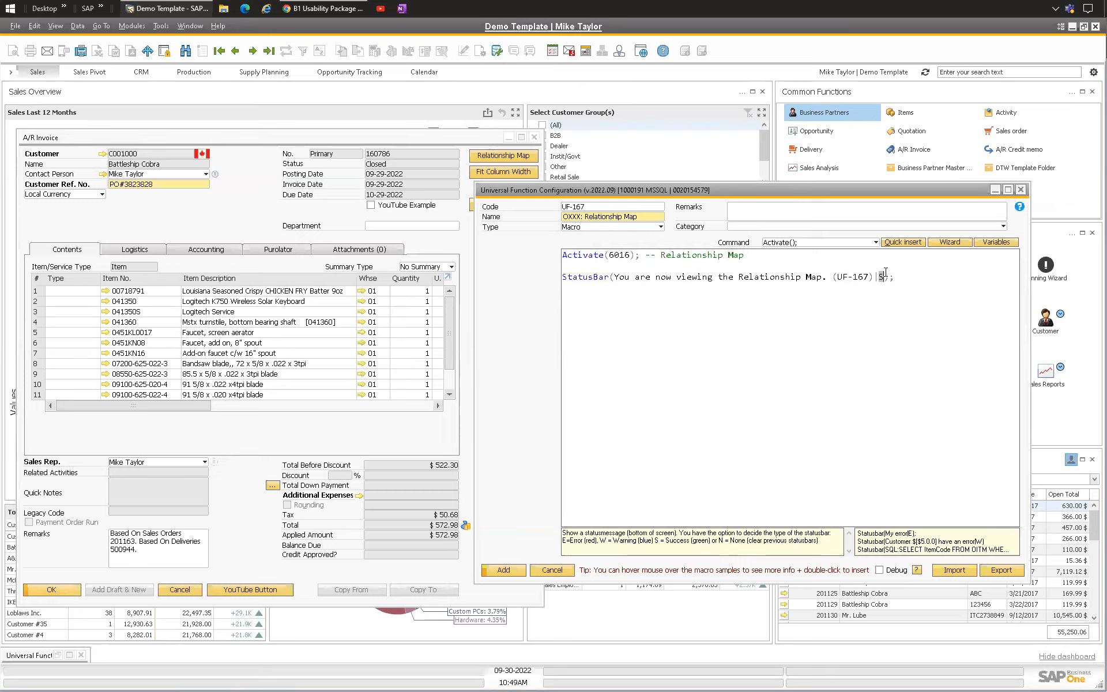
pyautogui.moveTo(907, 278); pyautogui.dragTo(533, 280)
pyautogui.press('Up')
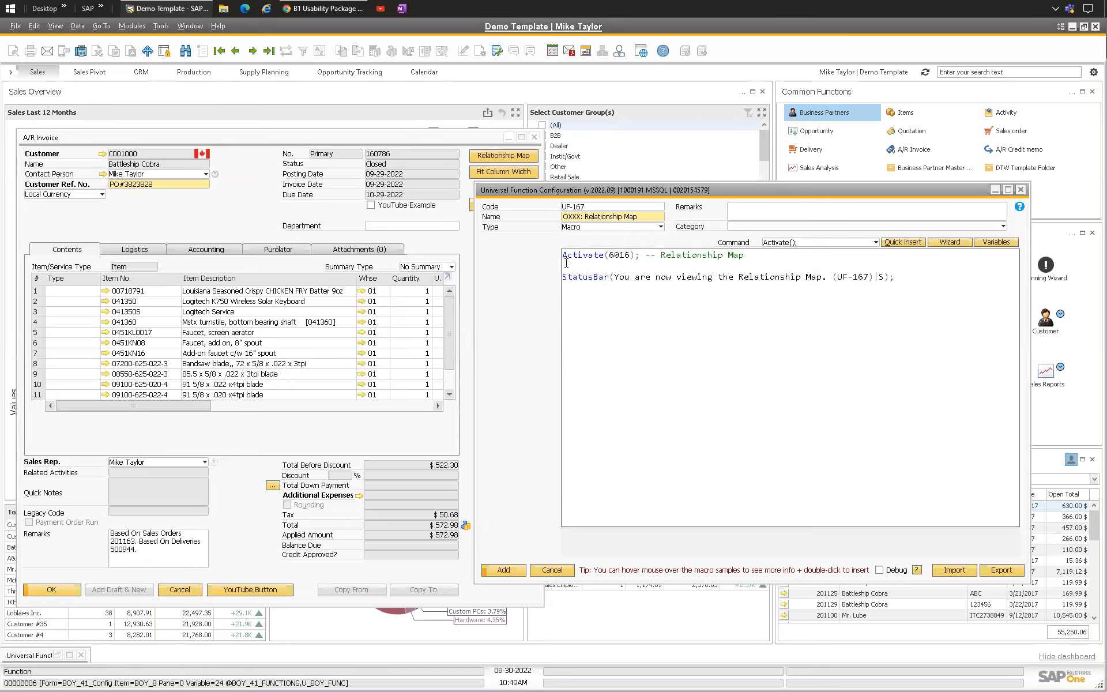
pyautogui.moveTo(775, 255); pyautogui.dragTo(557, 249)
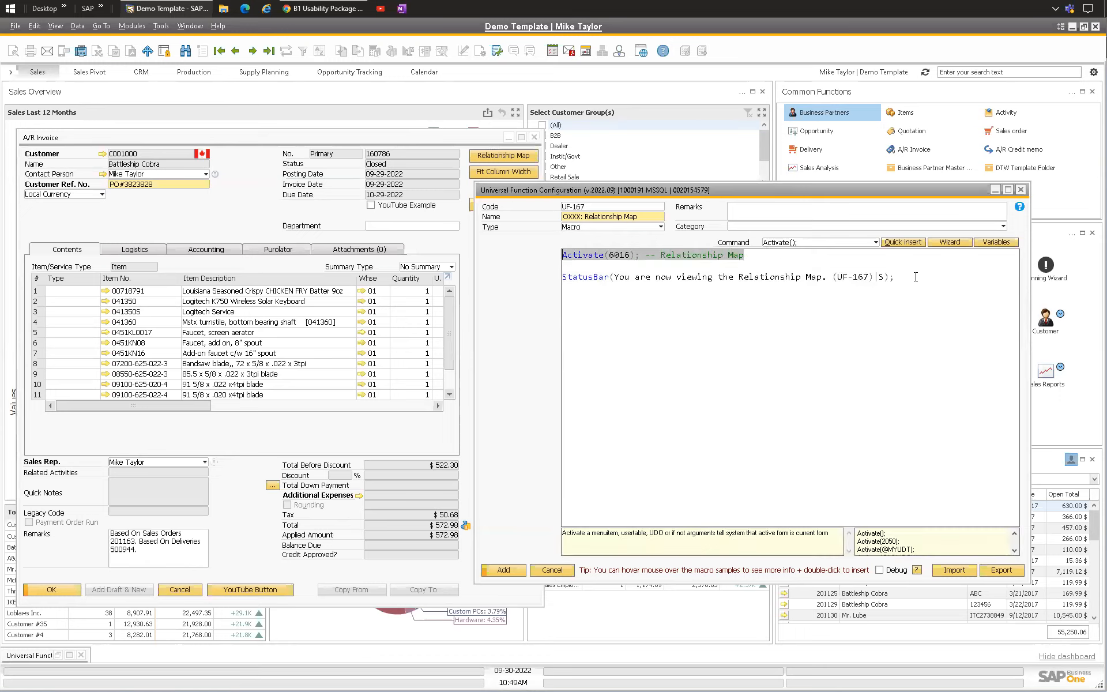
pyautogui.moveTo(915, 276); pyautogui.dragTo(564, 277)
pyautogui.click(565, 276)
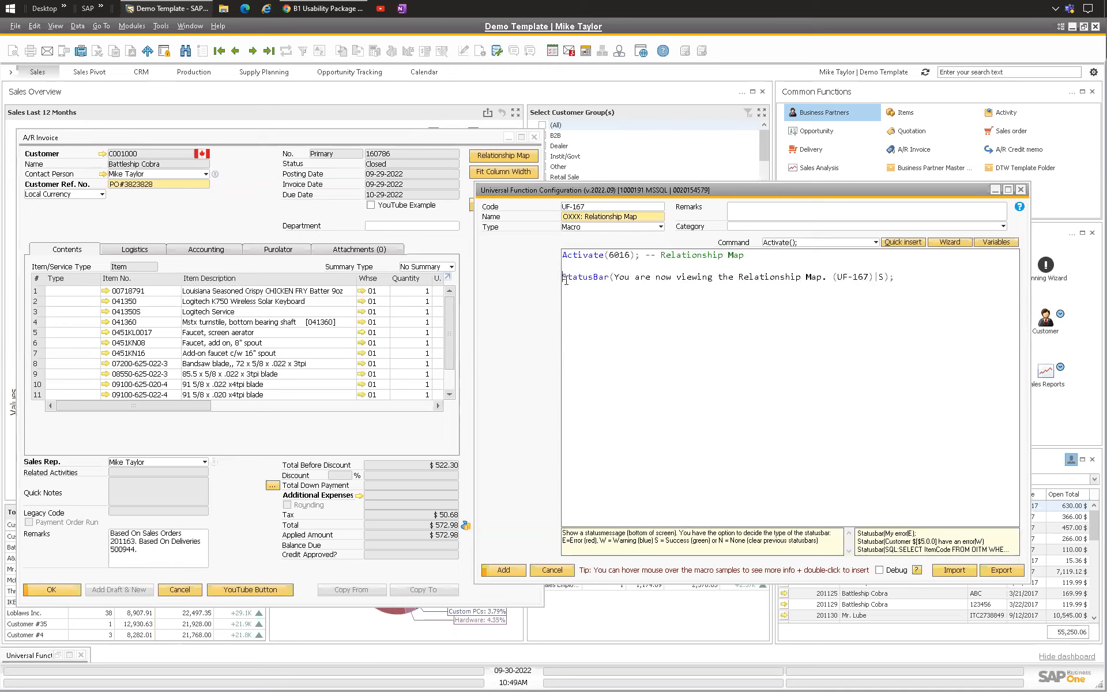
pyautogui.write('--')
pyautogui.press('BackSpace')
pyautogui.press('BackSpace')
# Step: Add the Relationship Map macro and update the A/R invoice button configuration with it
pyautogui.click(495, 571)
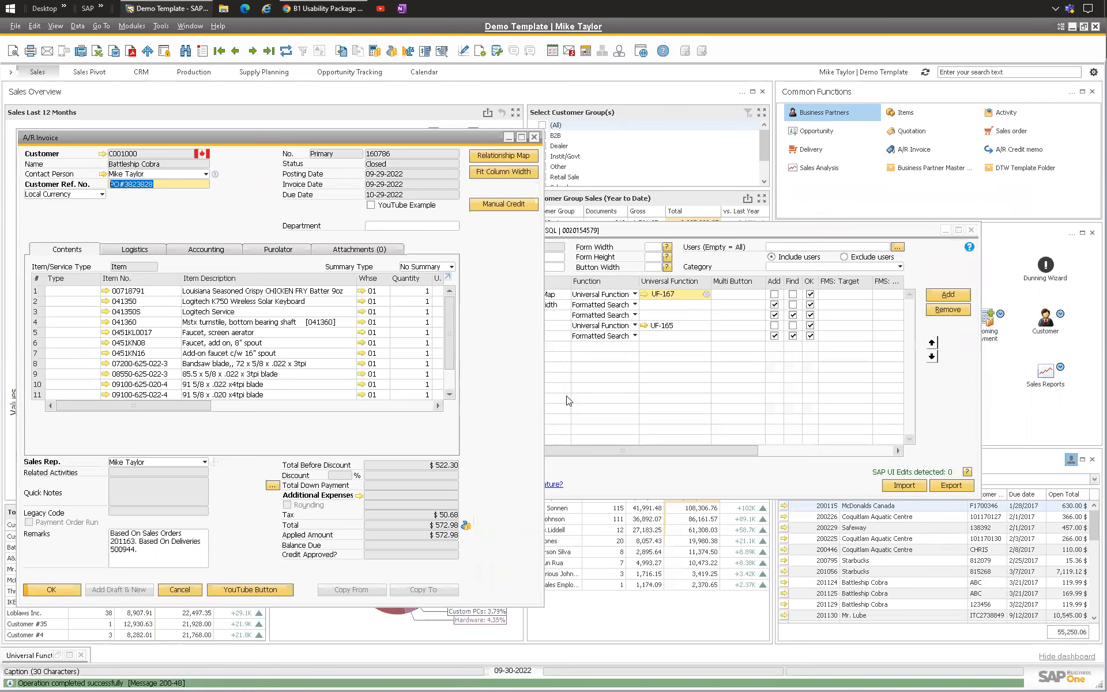
pyautogui.click(662, 231)
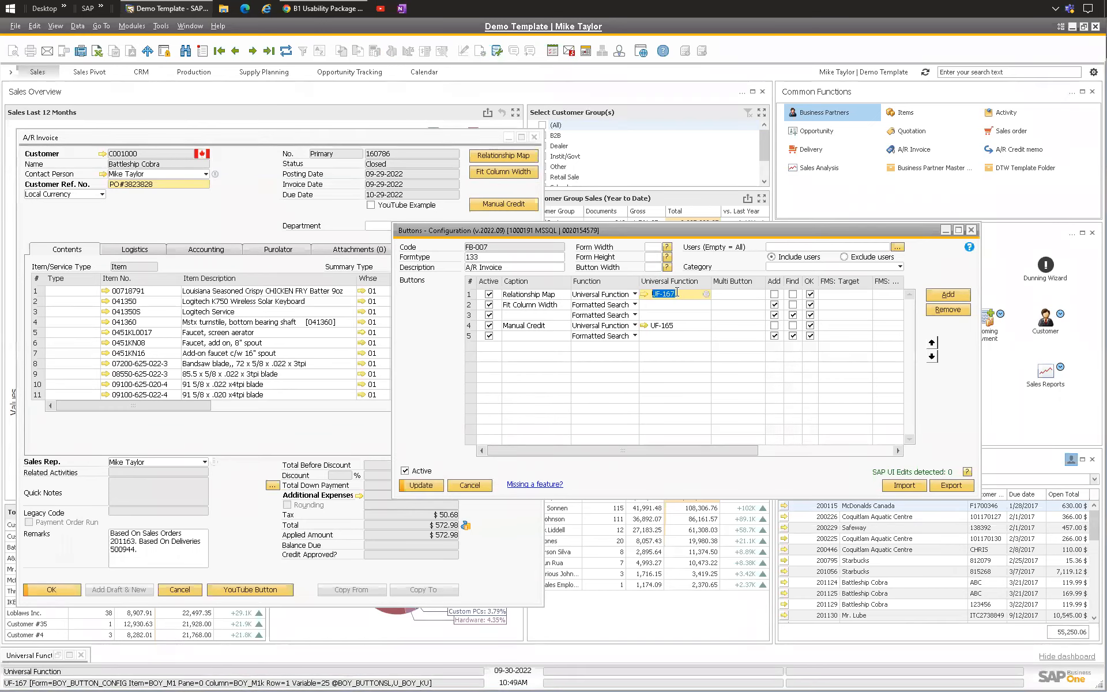
pyautogui.click(433, 483)
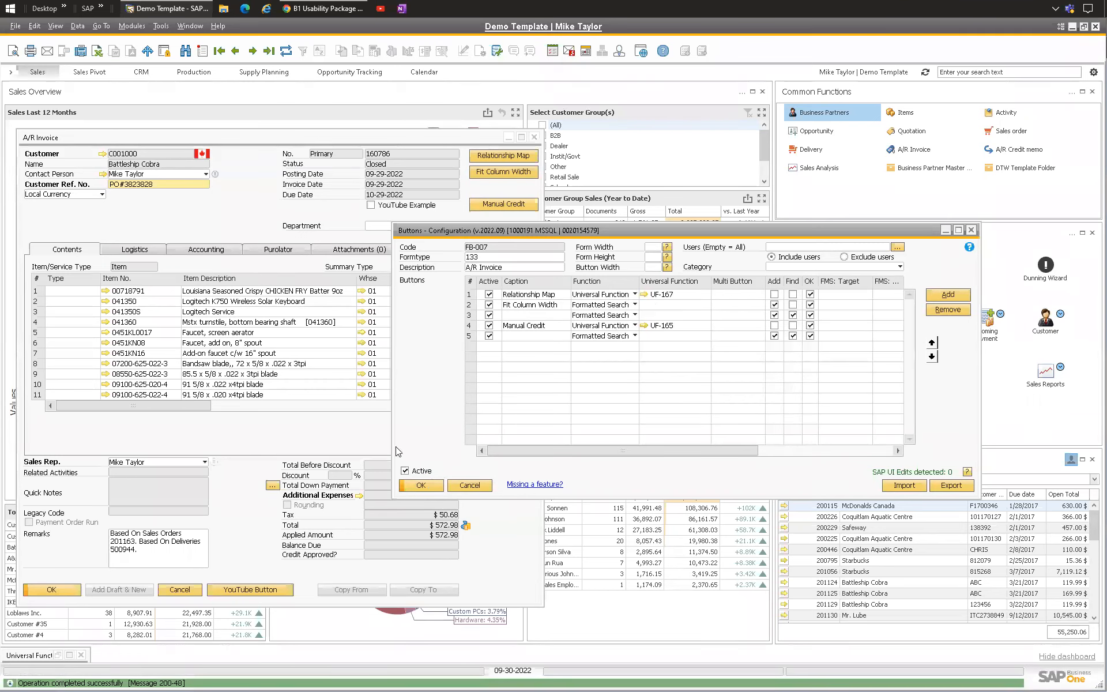
# Step: Test the Relationship Map button on the A/R invoice and close the relationship map
pyautogui.click(43, 137)
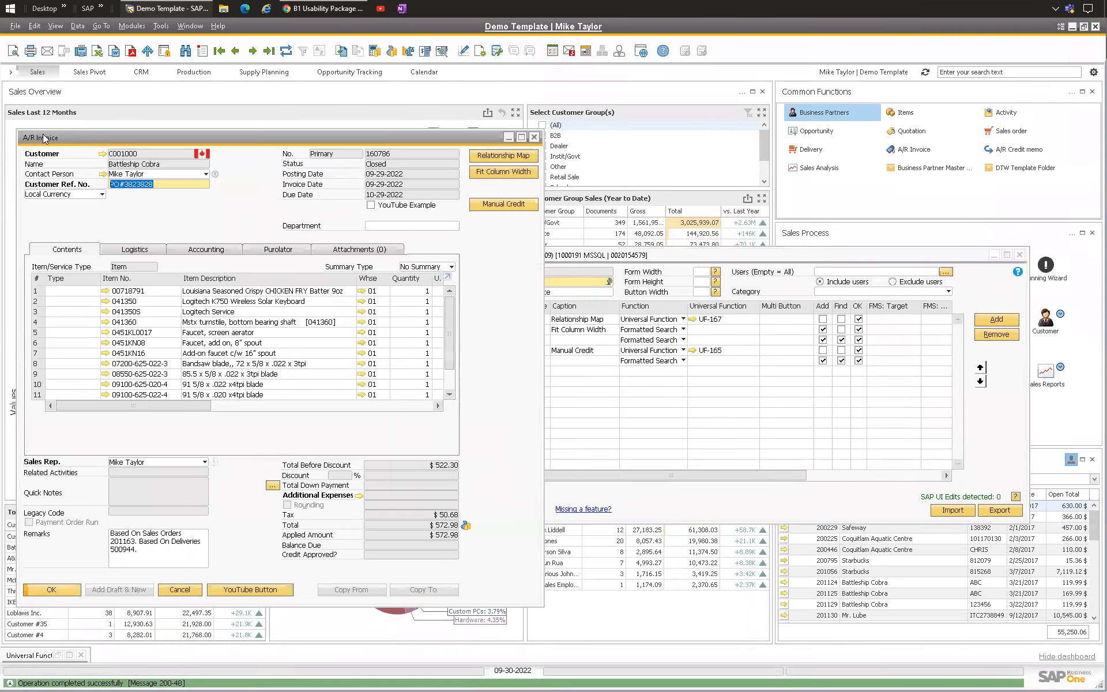
pyautogui.click(503, 154)
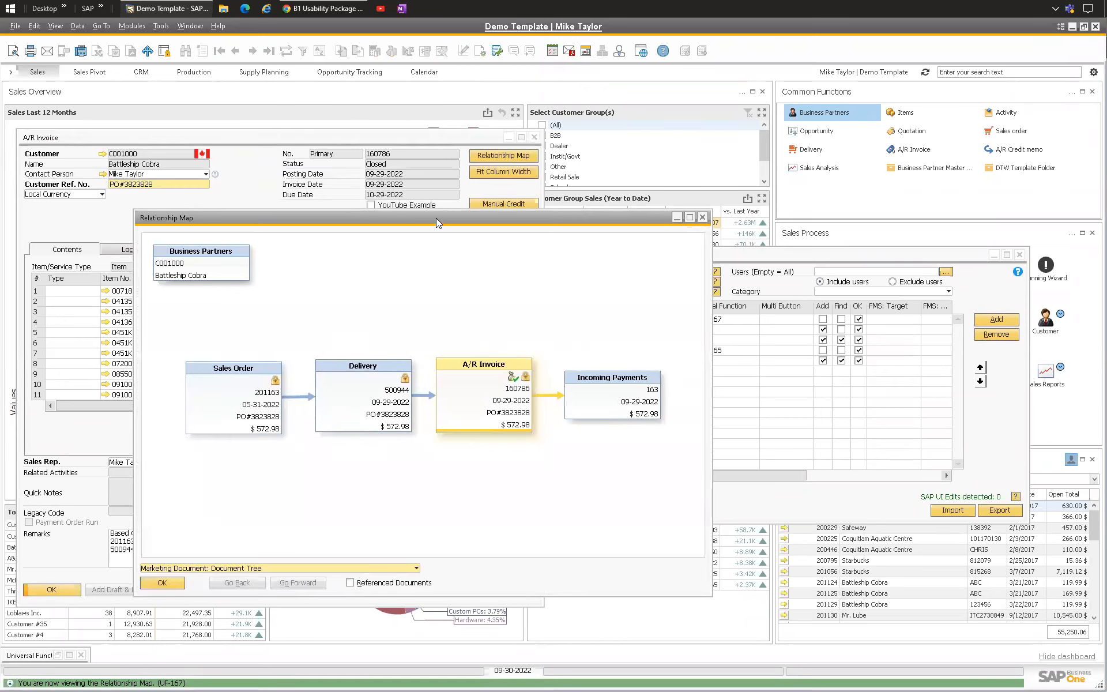
pyautogui.moveTo(435, 217); pyautogui.dragTo(370, 156)
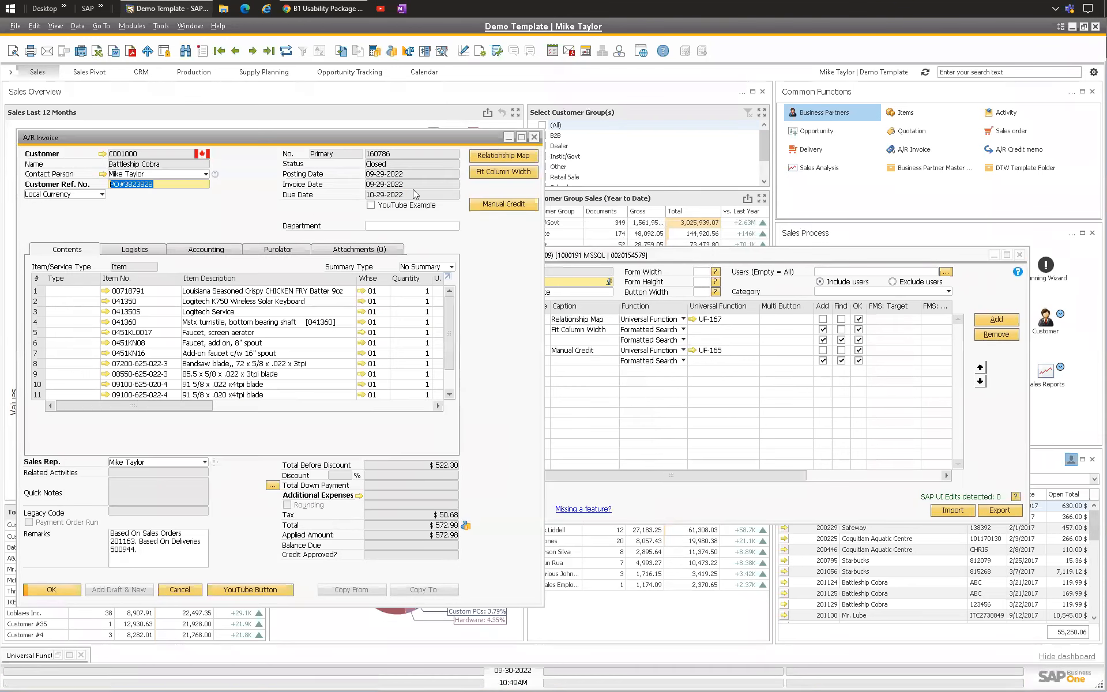
pyautogui.click(496, 155)
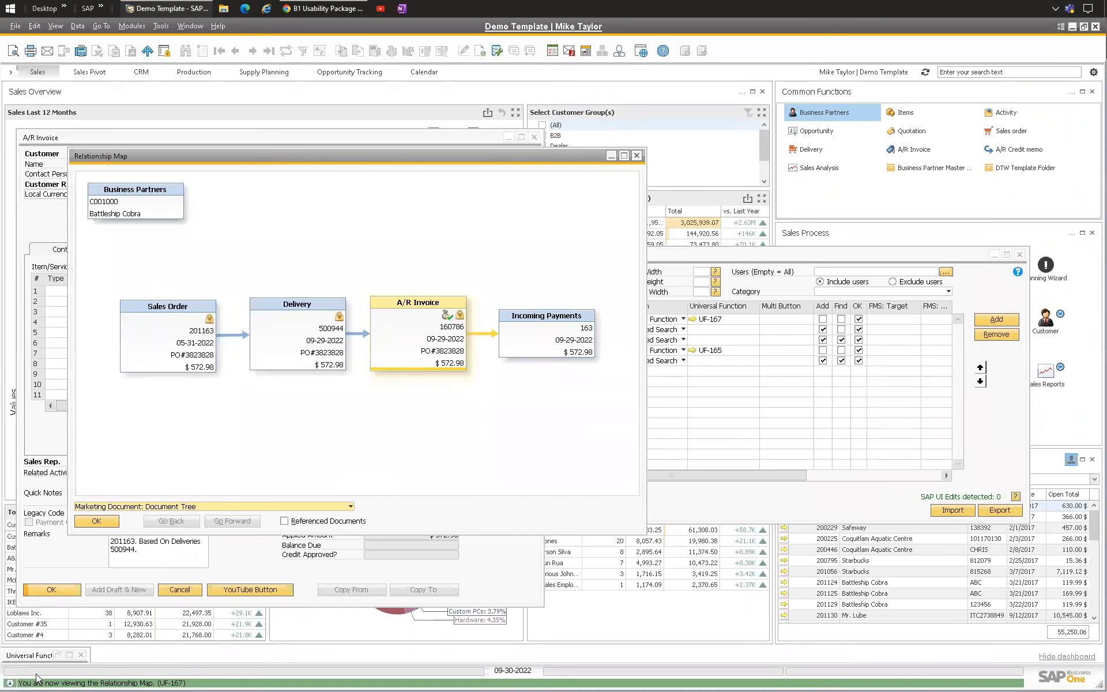
pyautogui.click(636, 156)
# Step: Open the Buttons configuration for the A/R invoice from the B1 Usability Package context menu
pyautogui.rightClick(193, 212)
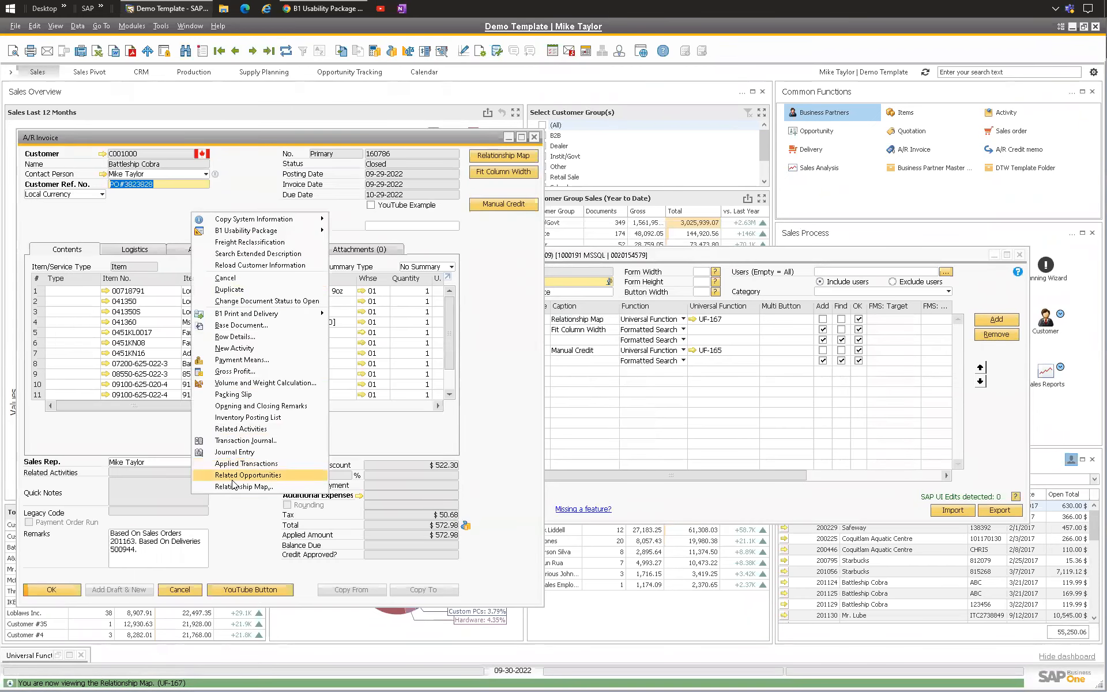
pyautogui.click(172, 230)
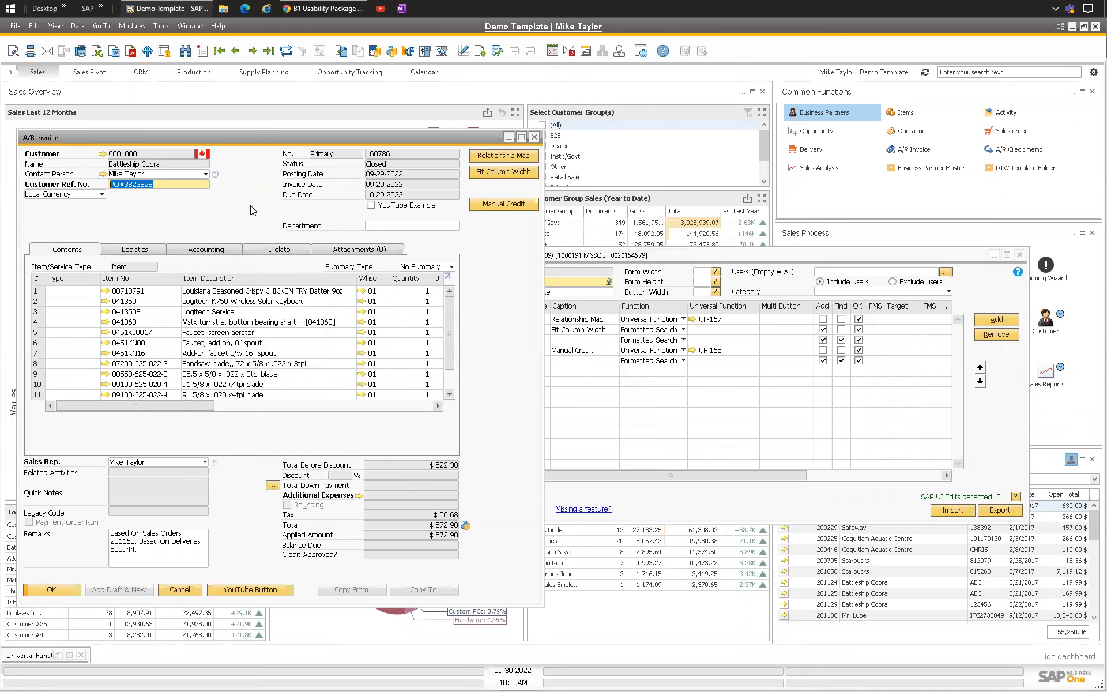
pyautogui.rightClick(188, 217)
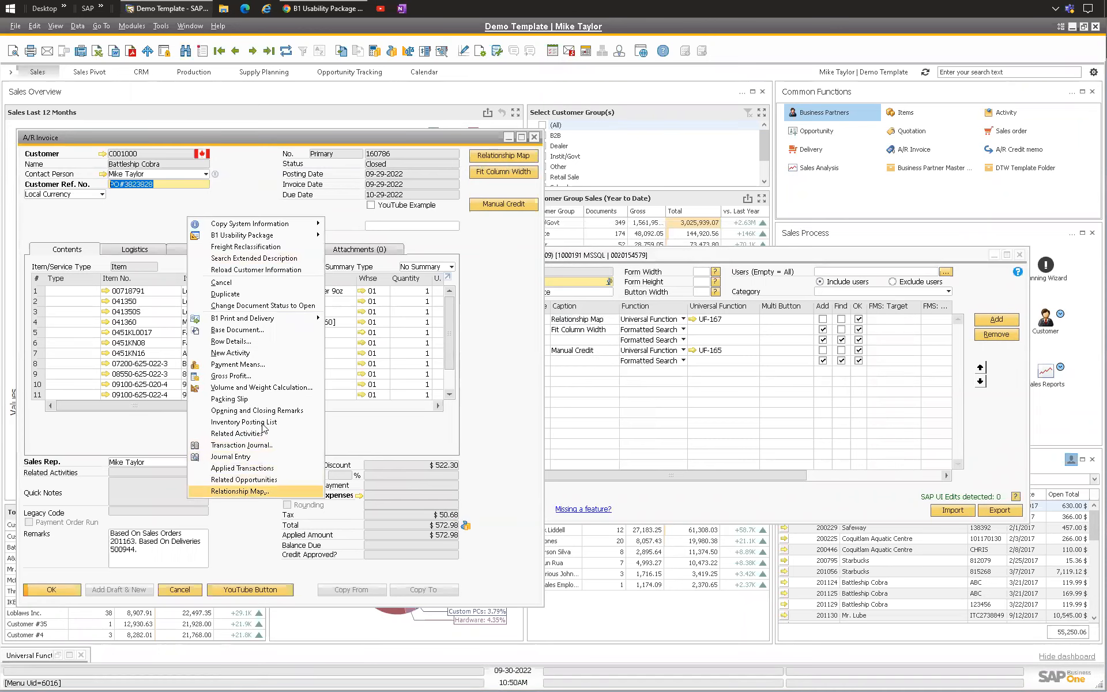
pyautogui.click(242, 491)
pyautogui.rightClick(251, 192)
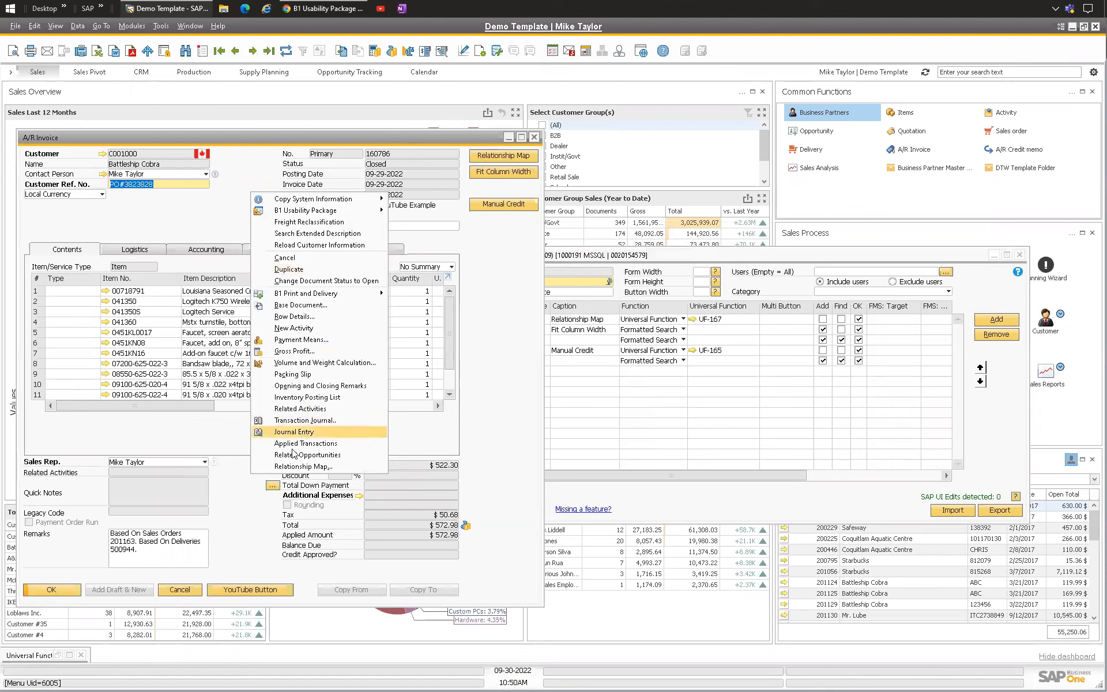
pyautogui.click(211, 229)
pyautogui.click(635, 261)
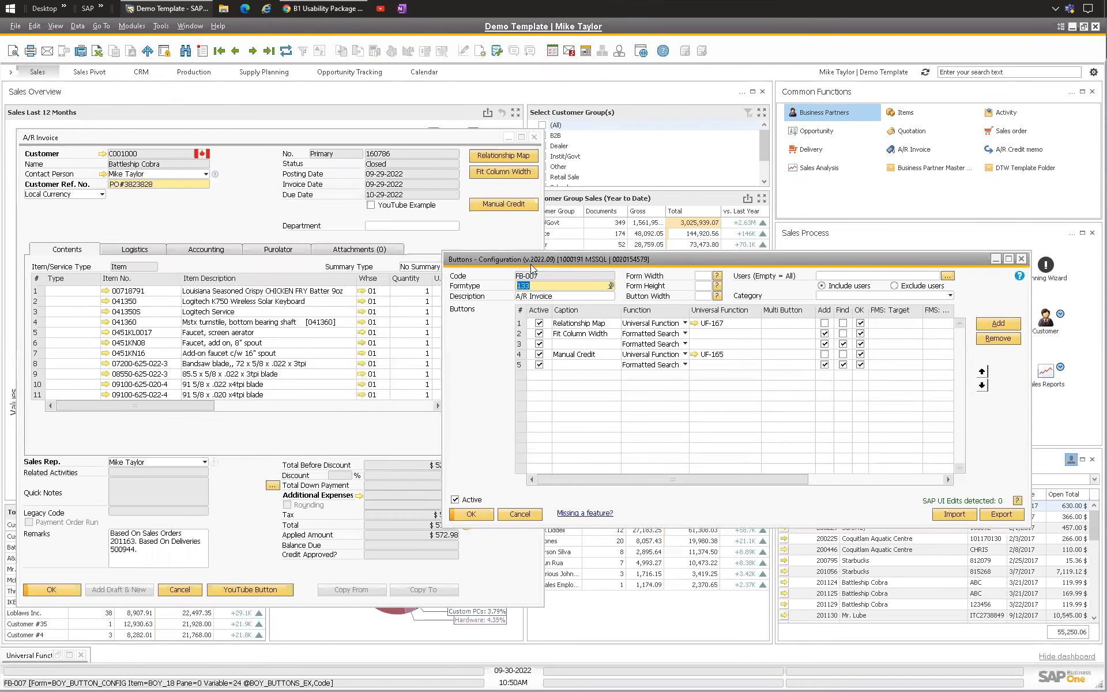
# Step: Add a new button row, move it to position 3 with caption Sales Analysis, and update the configuration
pyautogui.moveTo(521, 253); pyautogui.dragTo(512, 233)
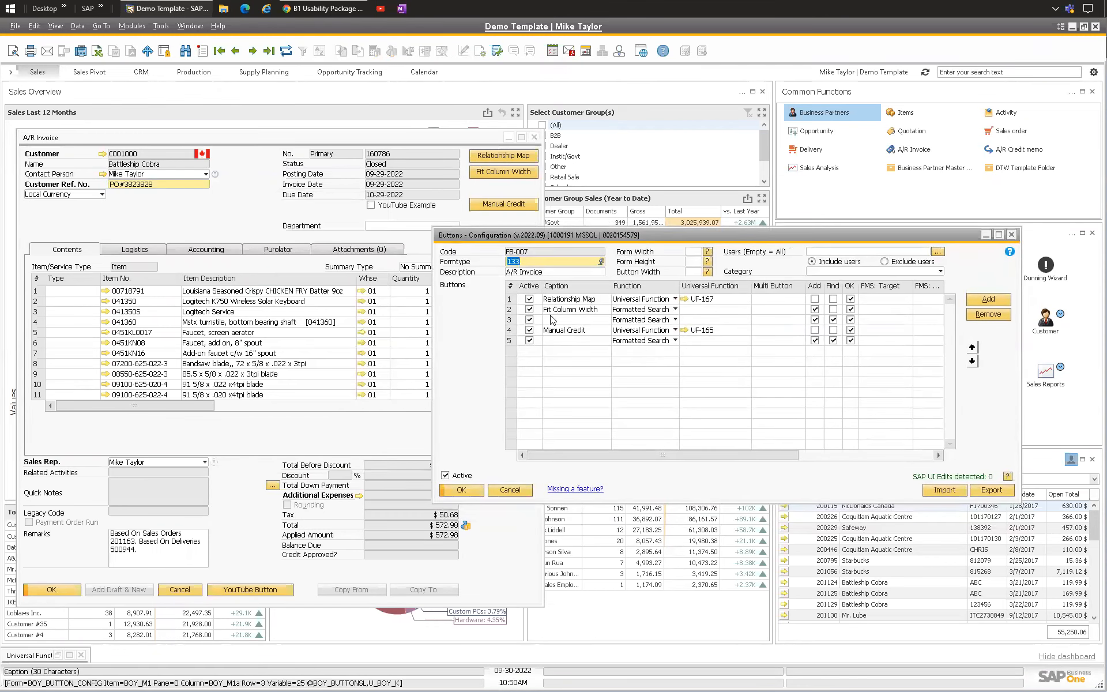
pyautogui.click(696, 311)
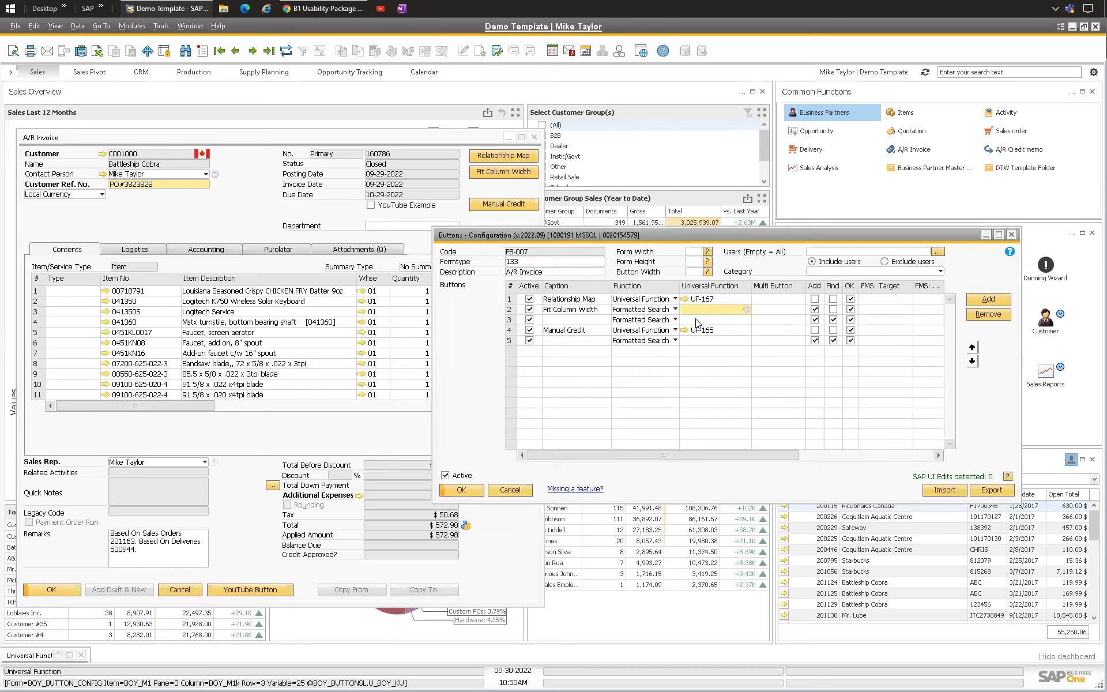
pyautogui.click(992, 300)
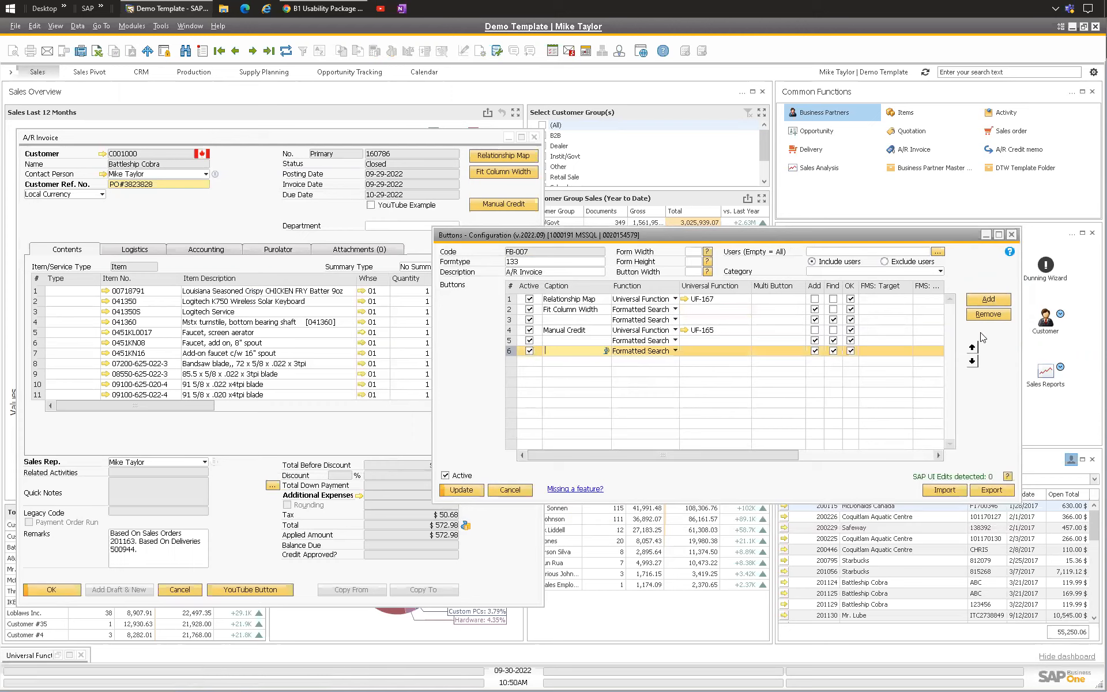
pyautogui.click(972, 347)
pyautogui.click(972, 347)
pyautogui.click(971, 347)
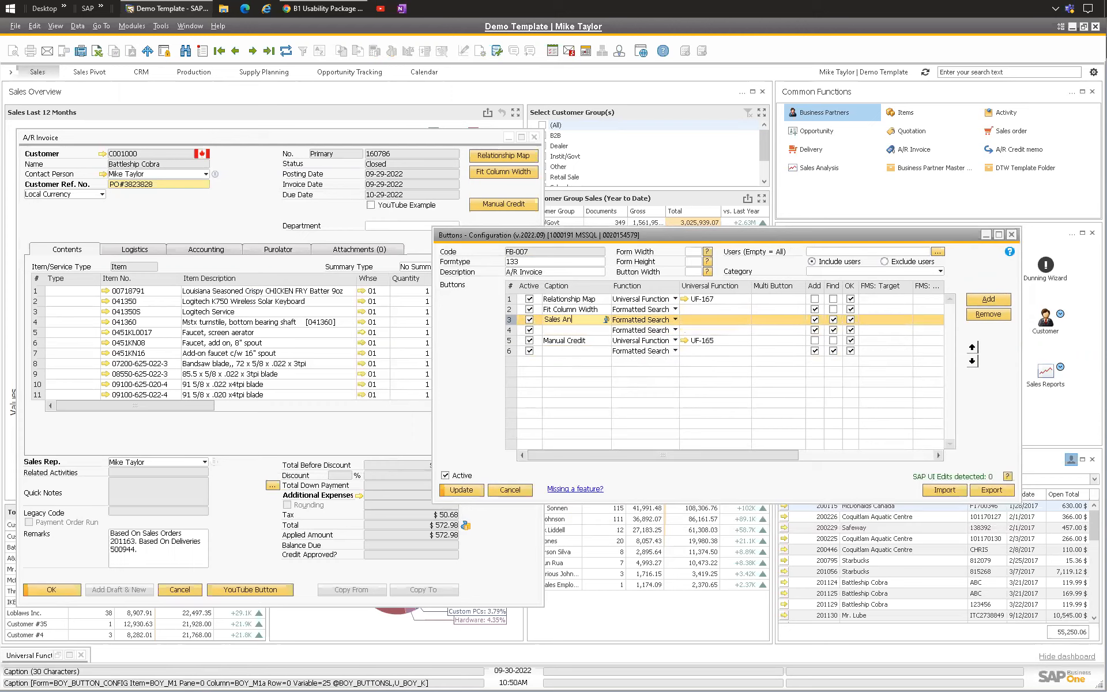
pyautogui.click(462, 490)
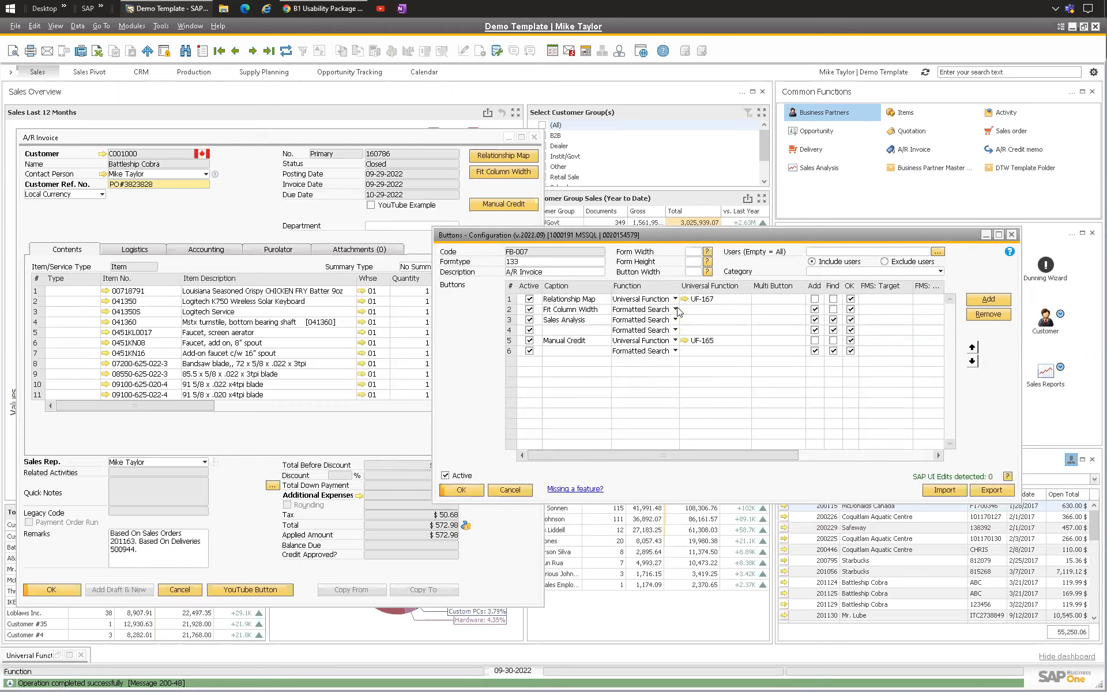
# Step: Clear the Add, Find and OK options for the Sales Analysis button and update the configuration
pyautogui.click(548, 312)
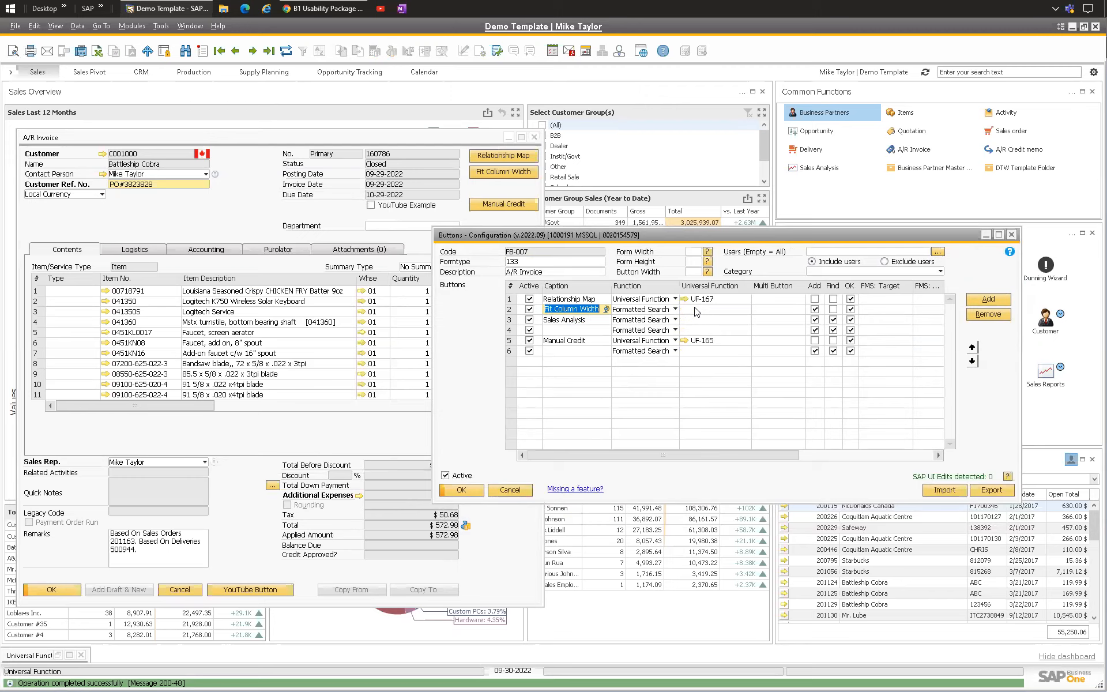
pyautogui.click(696, 308)
pyautogui.click(815, 319)
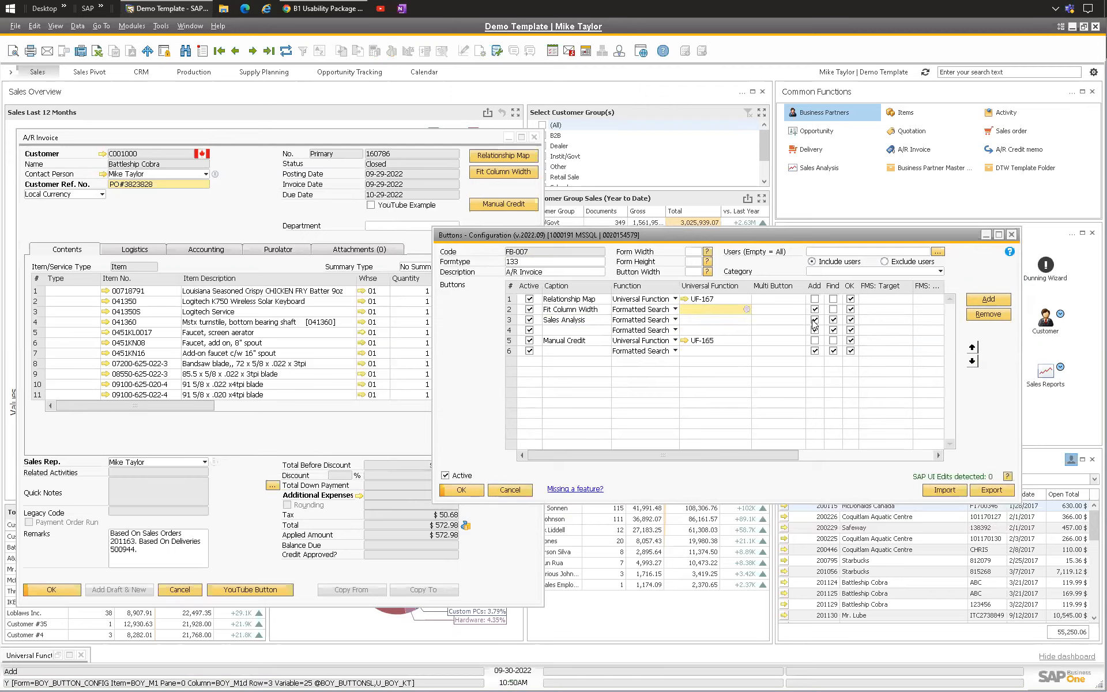
pyautogui.click(832, 319)
pyautogui.click(850, 320)
pyautogui.click(461, 489)
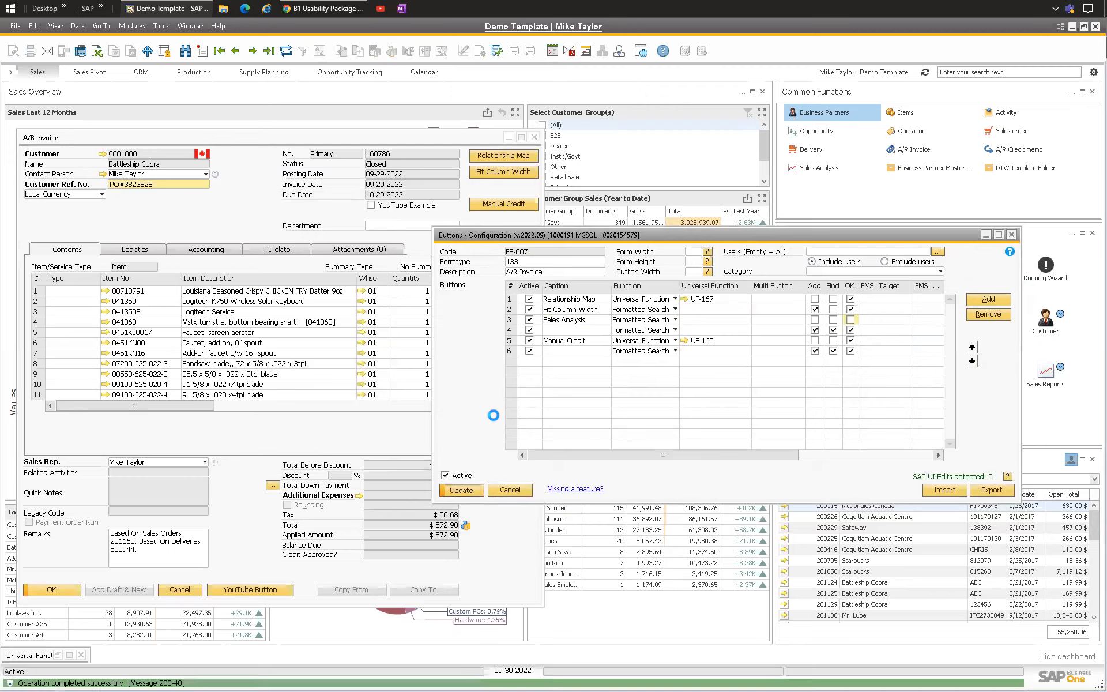
# Step: Create a new universal function for the Fit Column Width button named OXXX: Fit Column Width with type Macro
pyautogui.click(713, 308)
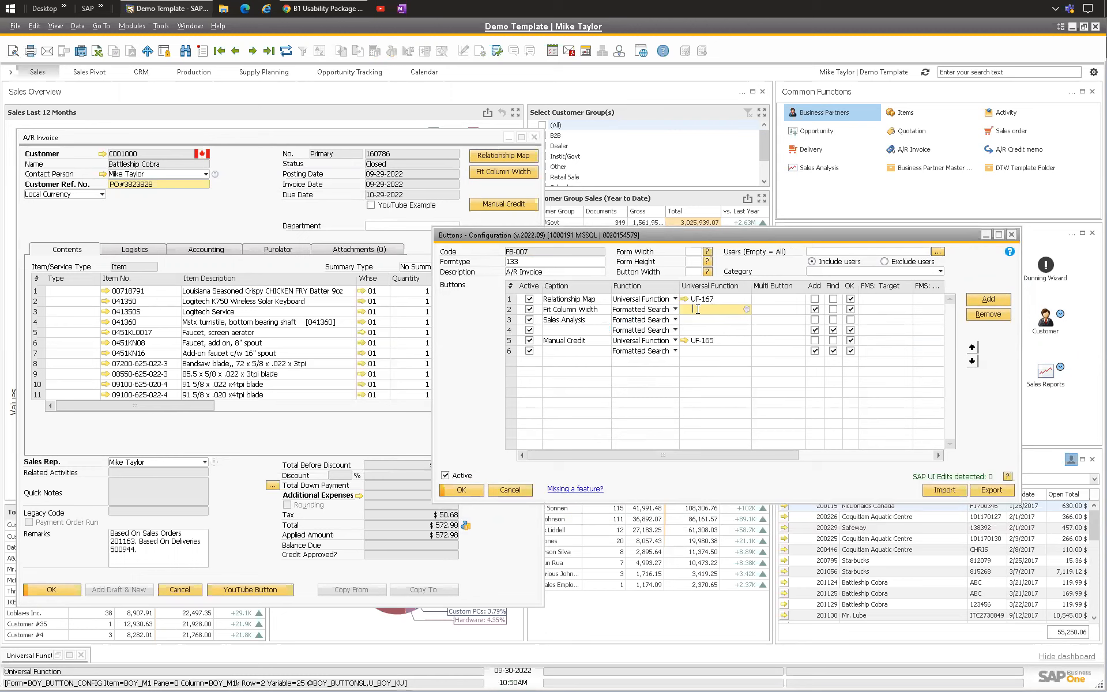
pyautogui.click(747, 310)
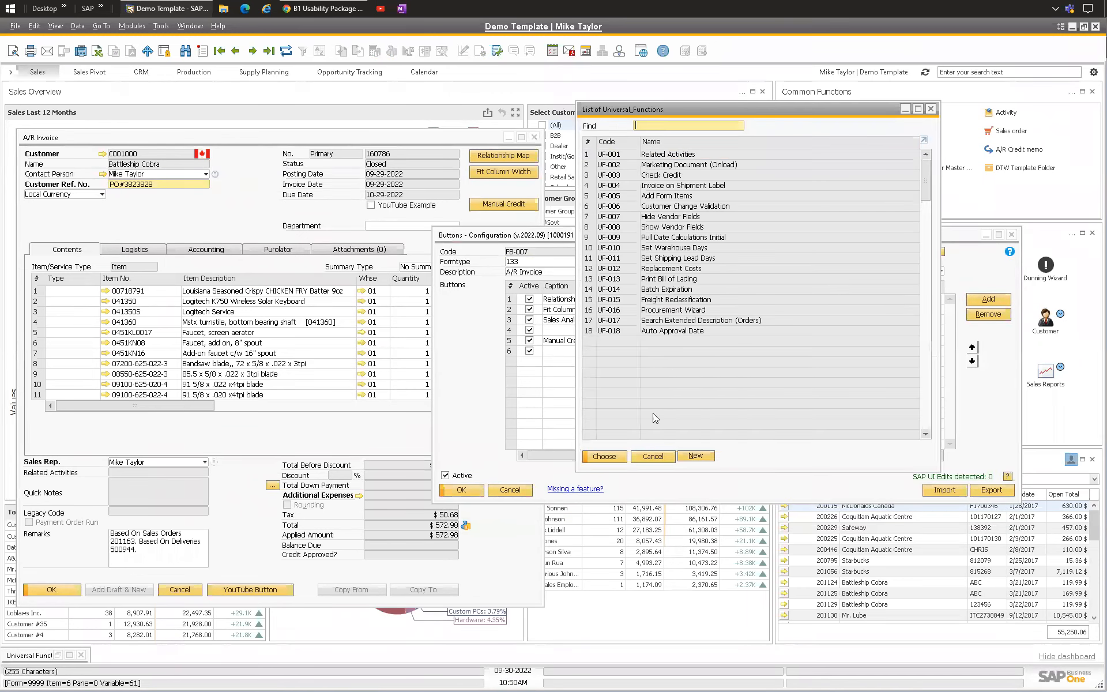
pyautogui.click(700, 456)
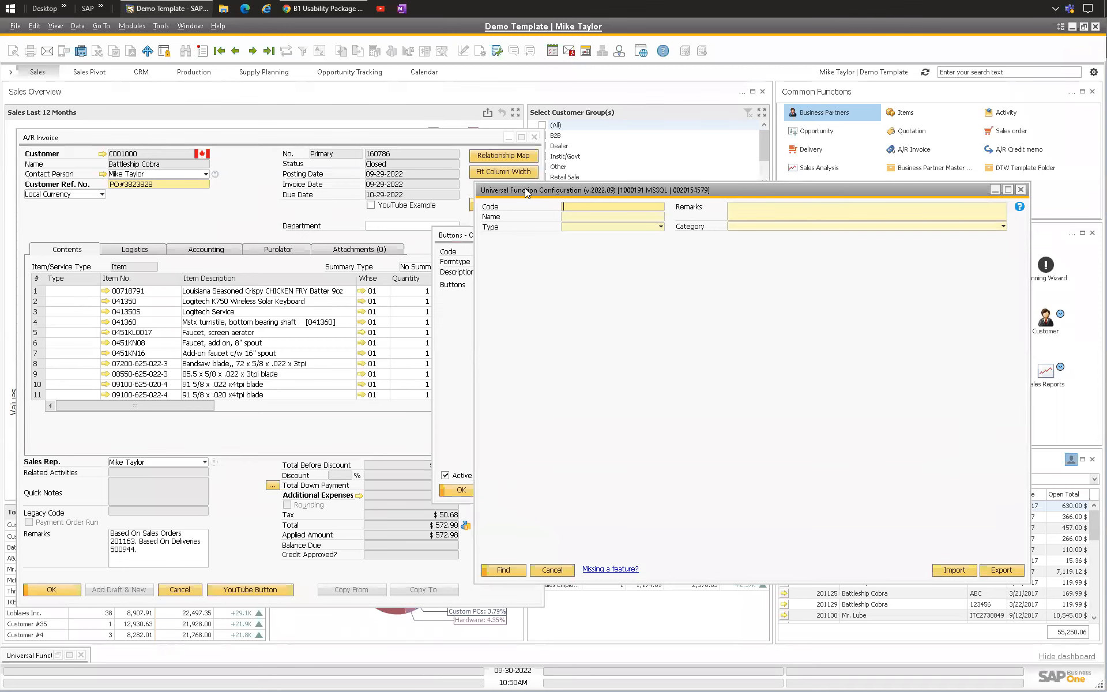
pyautogui.hotkey('ctrl', 'a')
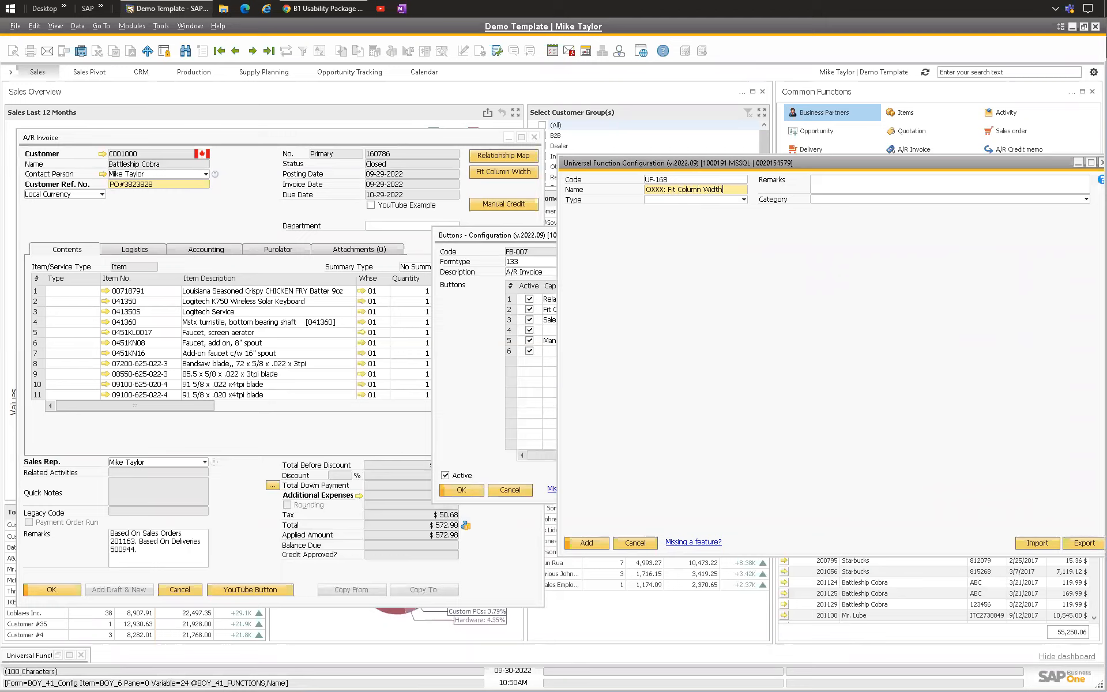
pyautogui.click(675, 199)
pyautogui.click(680, 340)
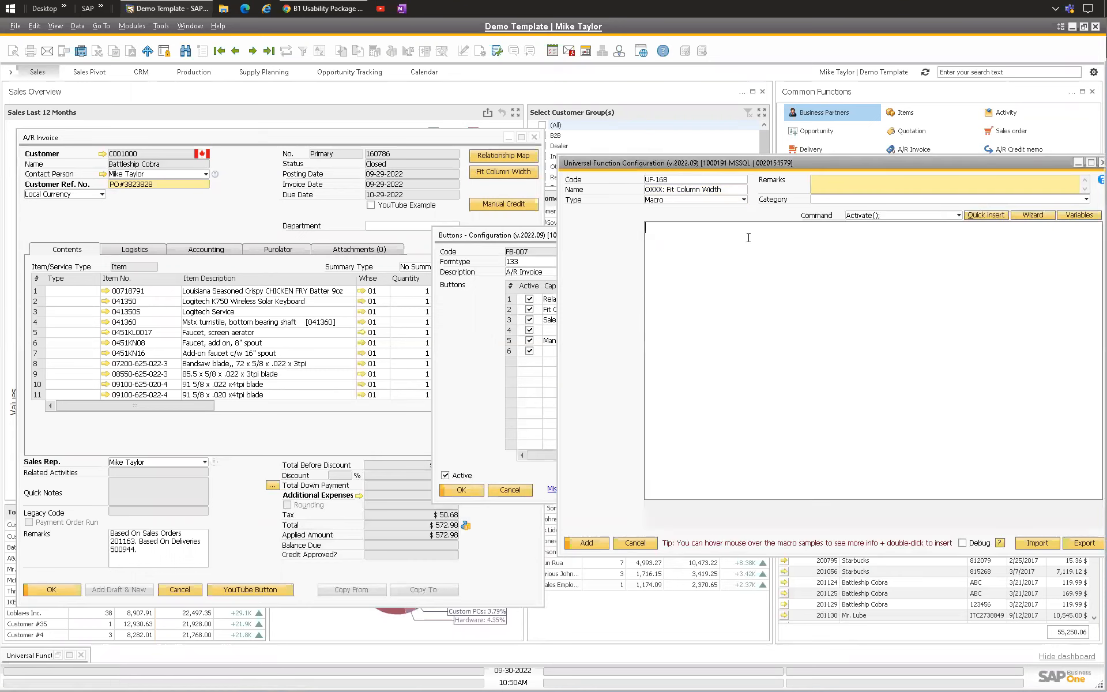
# Step: Check the menu UID of the Fit Column Width entry in the View menu
pyautogui.click(222, 218)
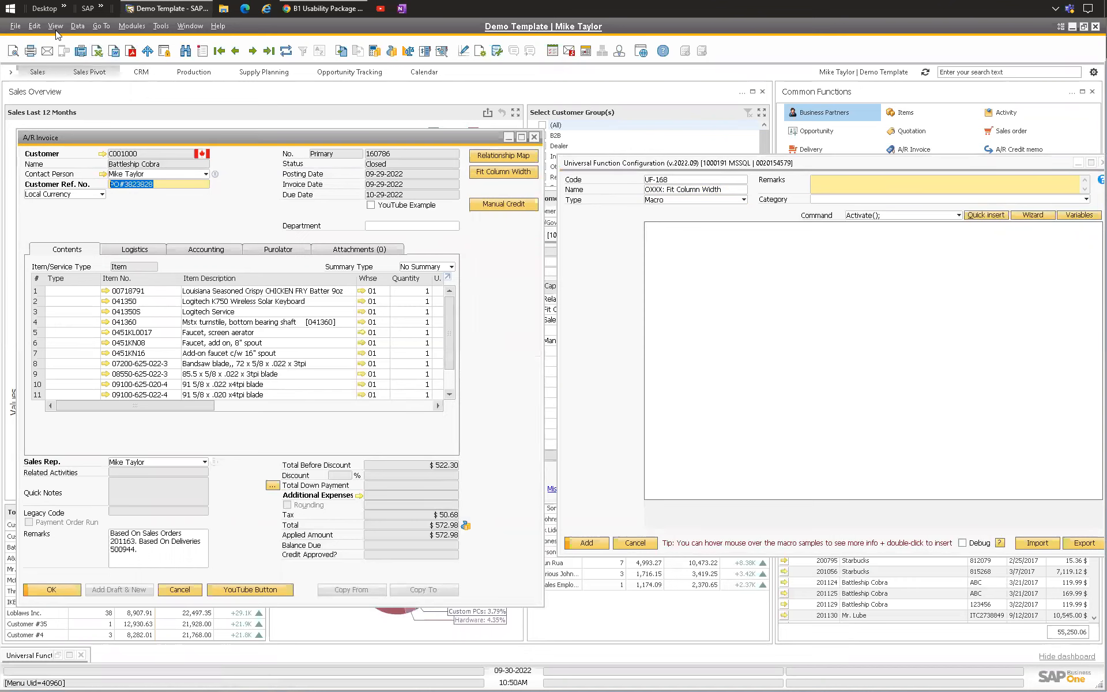
pyautogui.click(36, 27)
pyautogui.moveTo(51, 26)
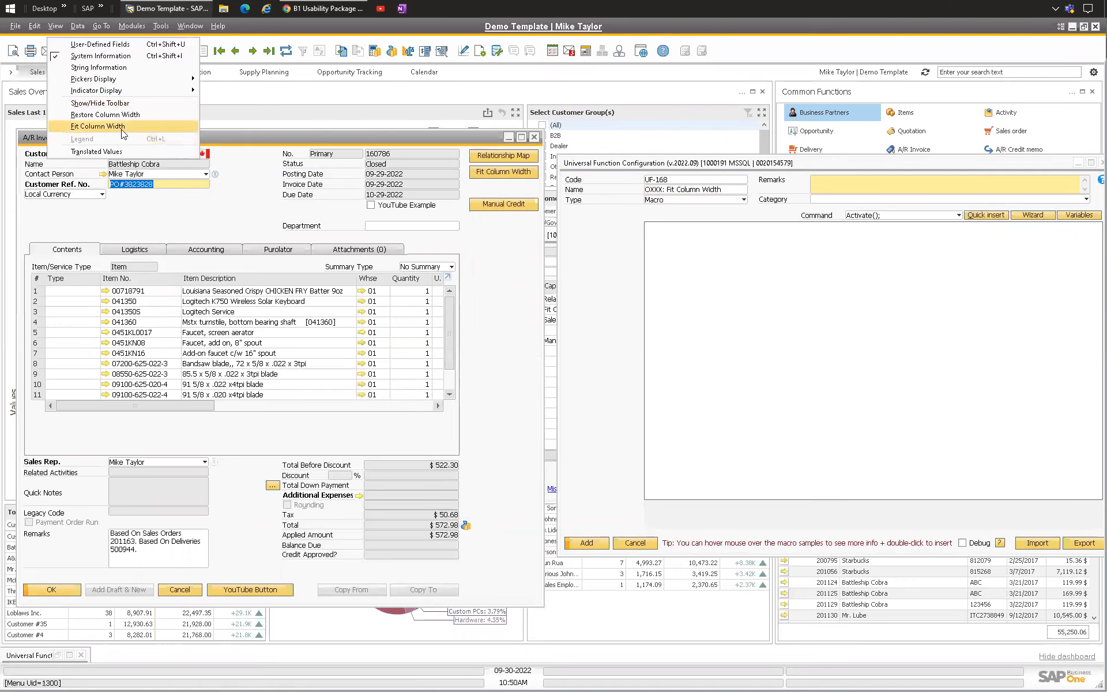
pyautogui.click(218, 207)
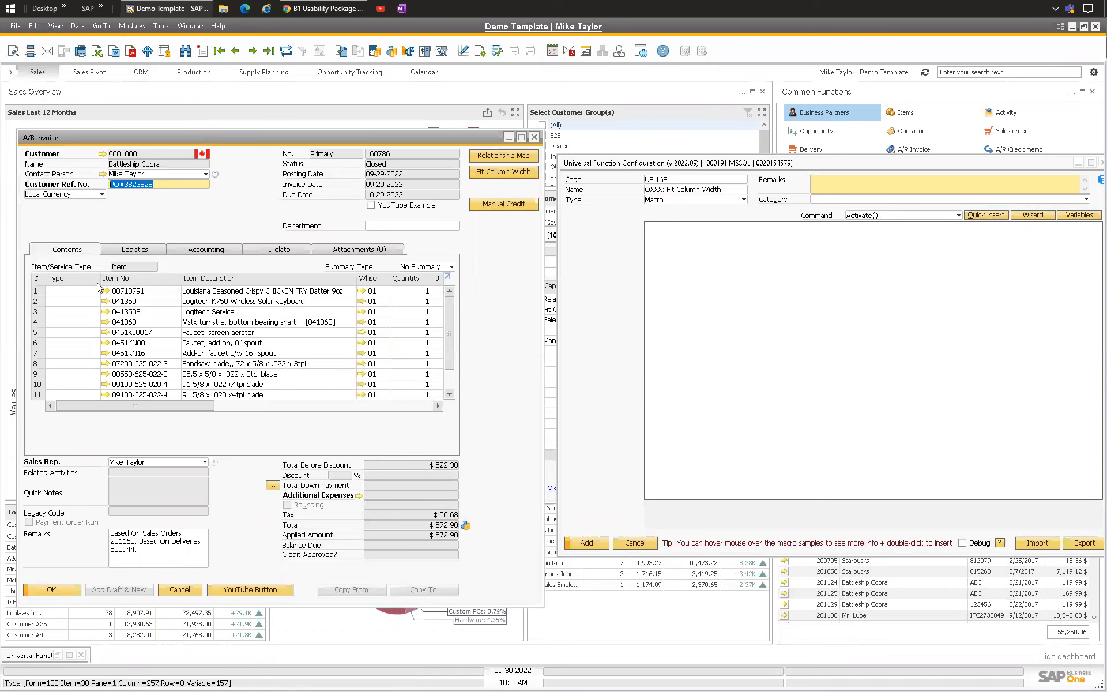
# Step: Narrow several columns of the invoice's contents grid
pyautogui.moveTo(98, 280)
pyautogui.mouseDown()
pyautogui.moveTo(75, 280)
pyautogui.moveTo(120, 280)
pyautogui.mouseUp()
pyautogui.moveTo(295, 279); pyautogui.dragTo(98, 282)
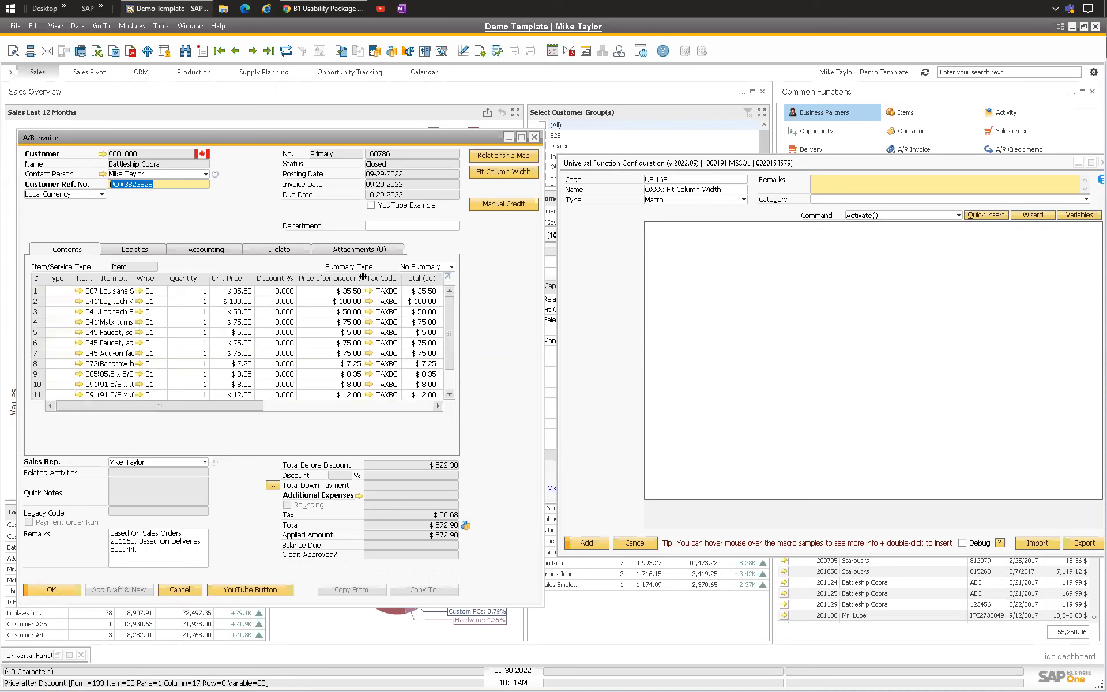
pyautogui.moveTo(344, 282); pyautogui.dragTo(311, 282)
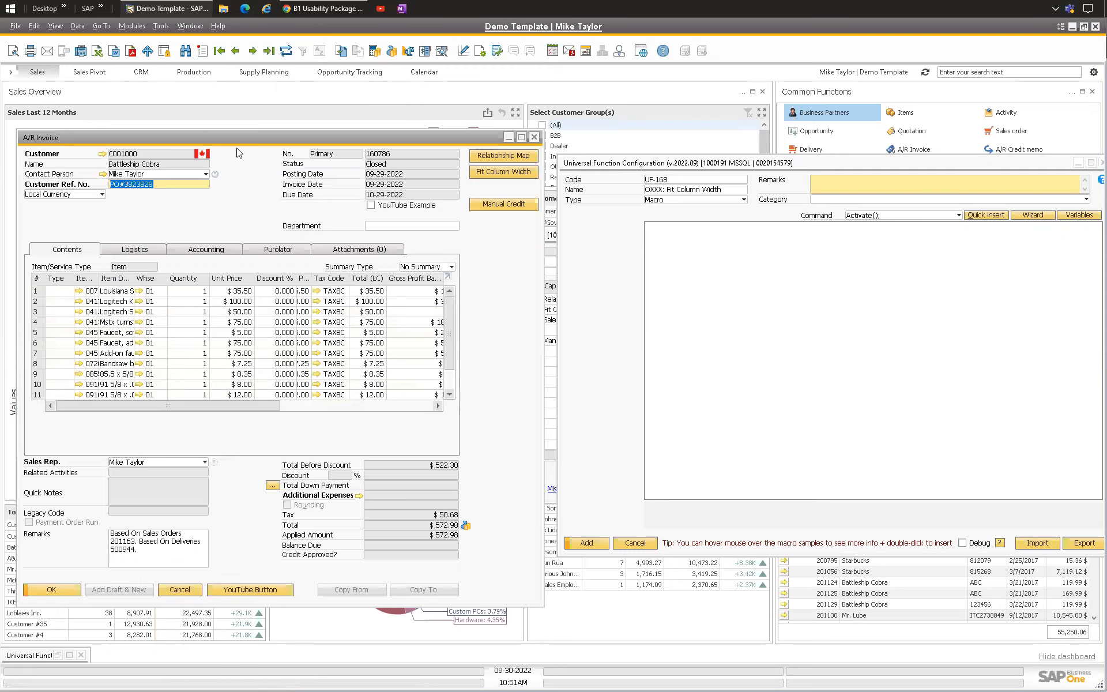
# Step: Apply the built-in Fit Column Width to the invoice's contents grid
pyautogui.click(54, 27)
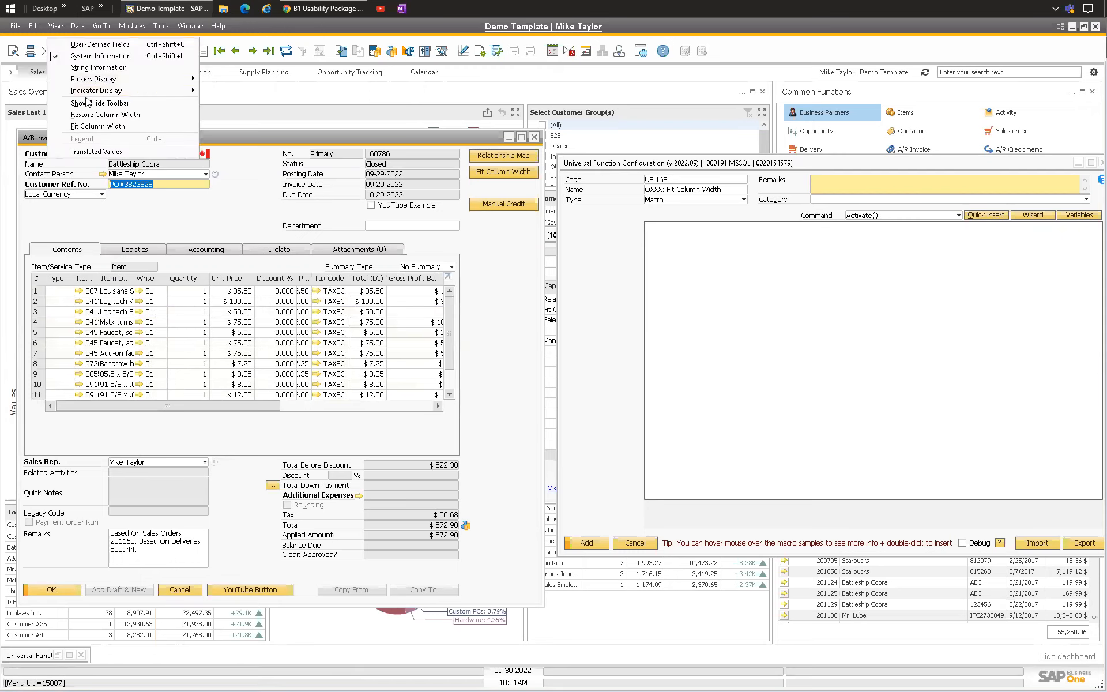
pyautogui.click(97, 127)
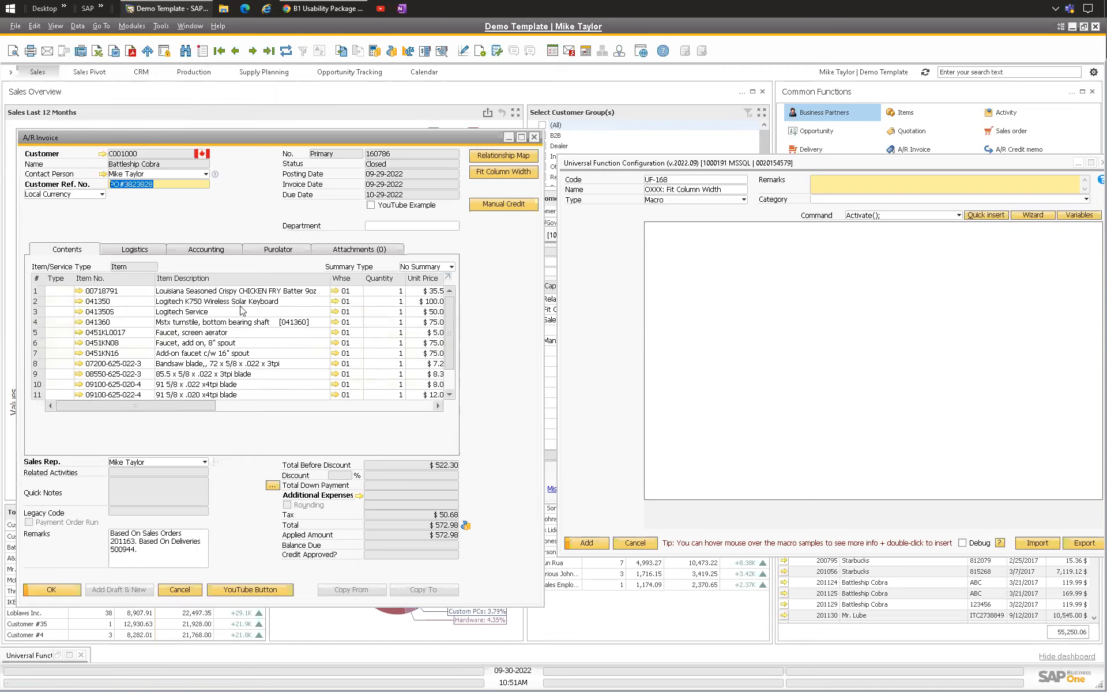
# Step: Insert an Activate(); command into the Fit Column Width macro body
pyautogui.click(761, 257)
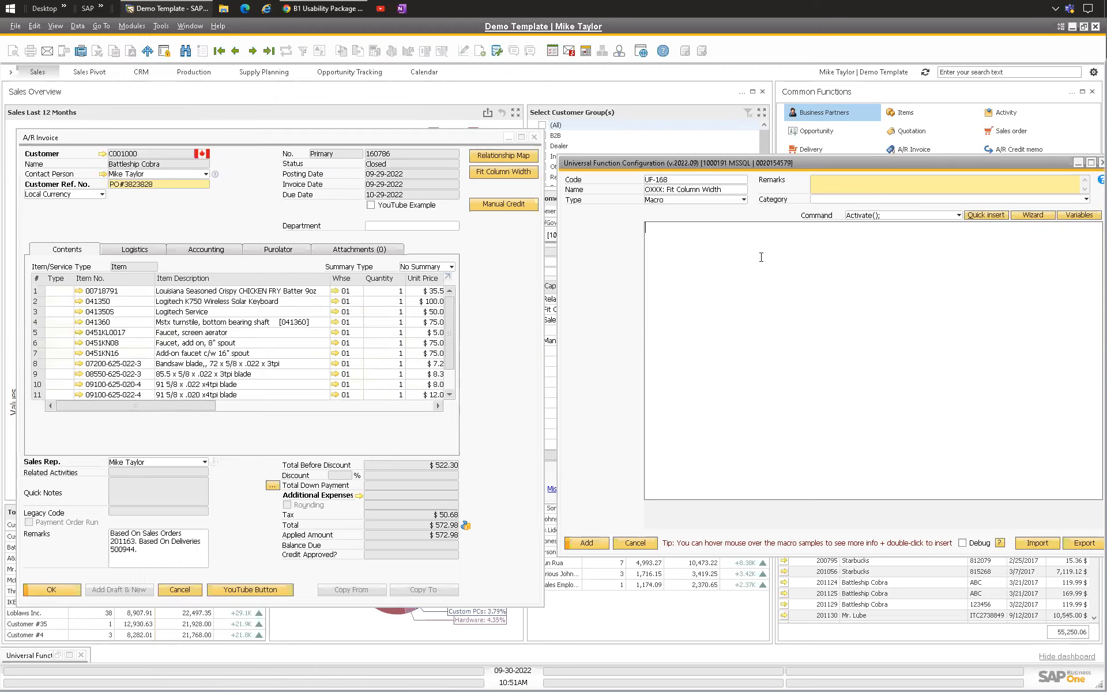
pyautogui.hotkey('ctrl', 'space')
pyautogui.press('Escape')
pyautogui.write('Activate();')
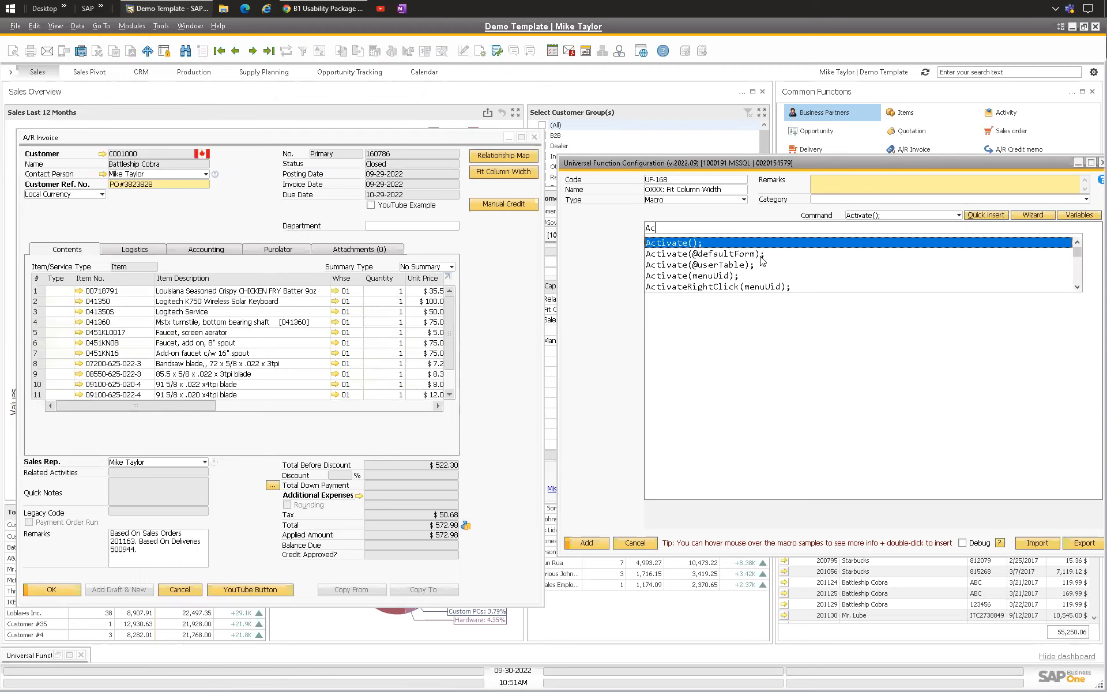
pyautogui.press('Return')
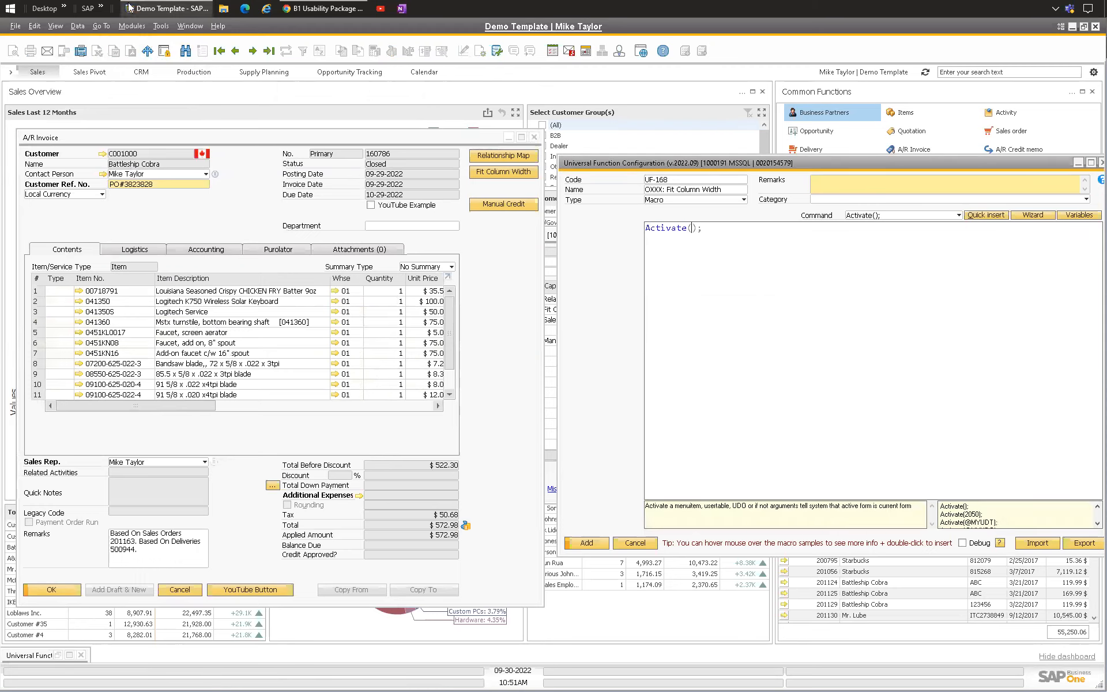
# Step: Complete the first macro line as Activate(1300); -- Fit Column Width and start a new line
pyautogui.click(56, 26)
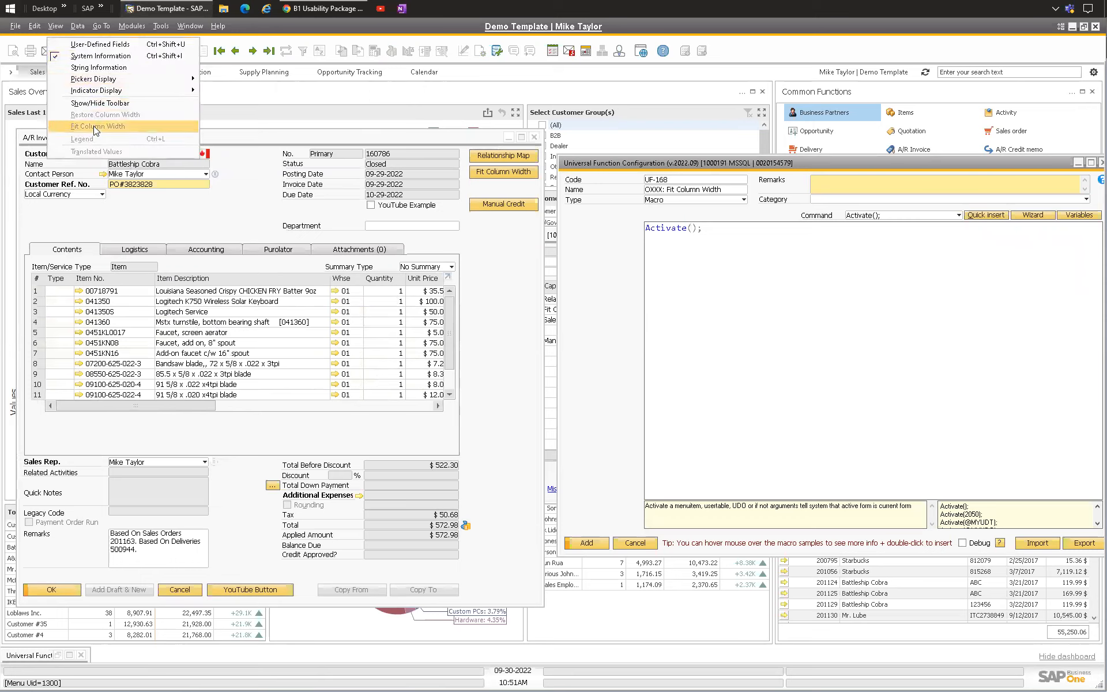
pyautogui.click(81, 57)
pyautogui.click(55, 26)
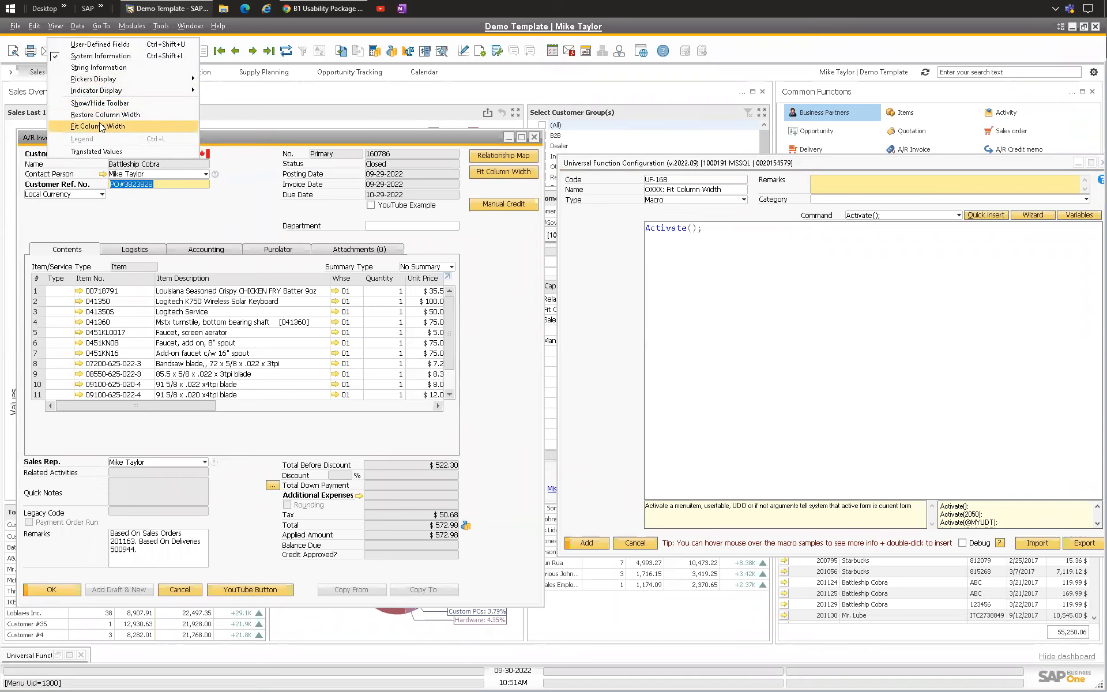
pyautogui.click(689, 271)
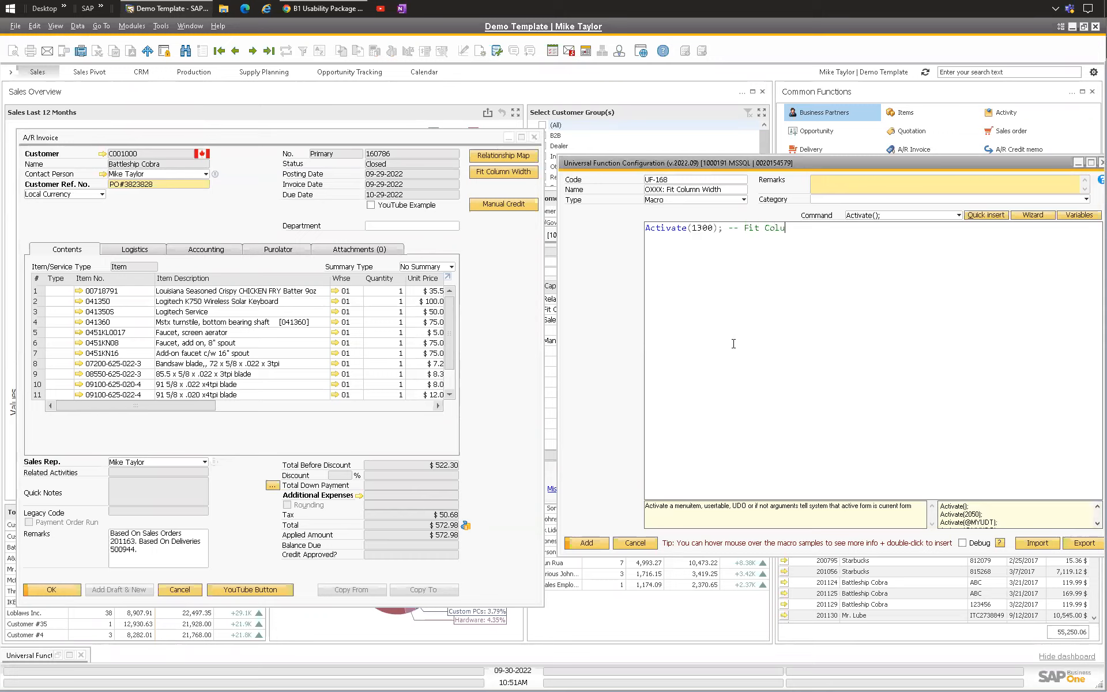
pyautogui.press('Return')
pyautogui.press('Return')
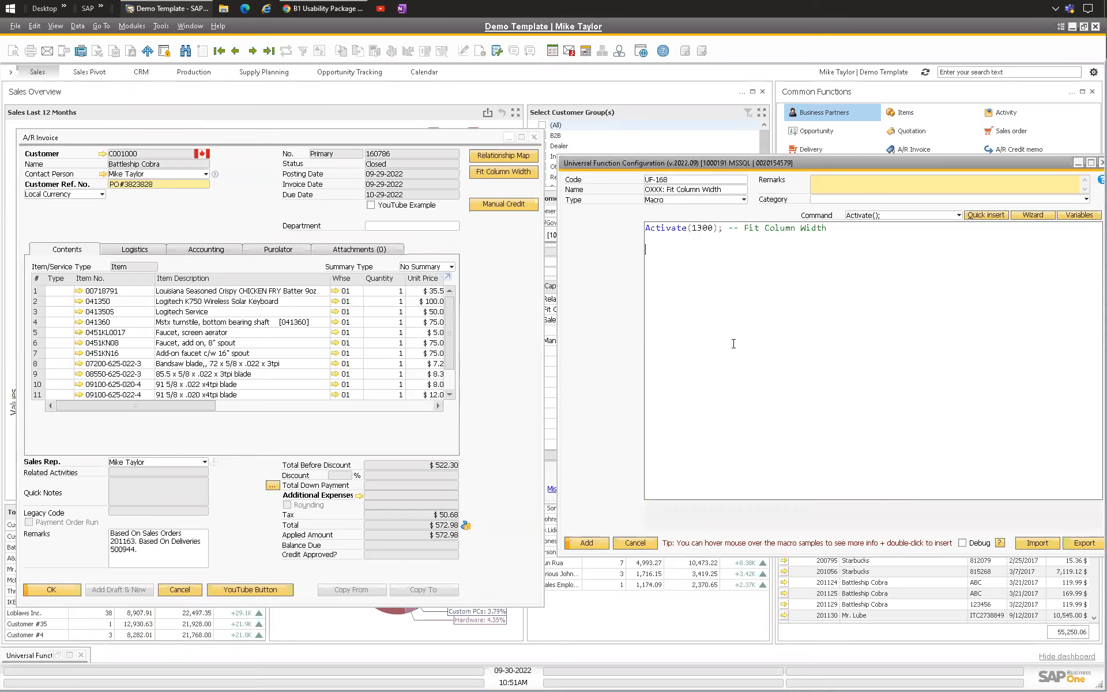
# Step: Add a StatusBar line with message Your columns are now spaced evenly. Have a nice day! (UF-168) and type S
pyautogui.write('Sta')
pyautogui.press('Return')
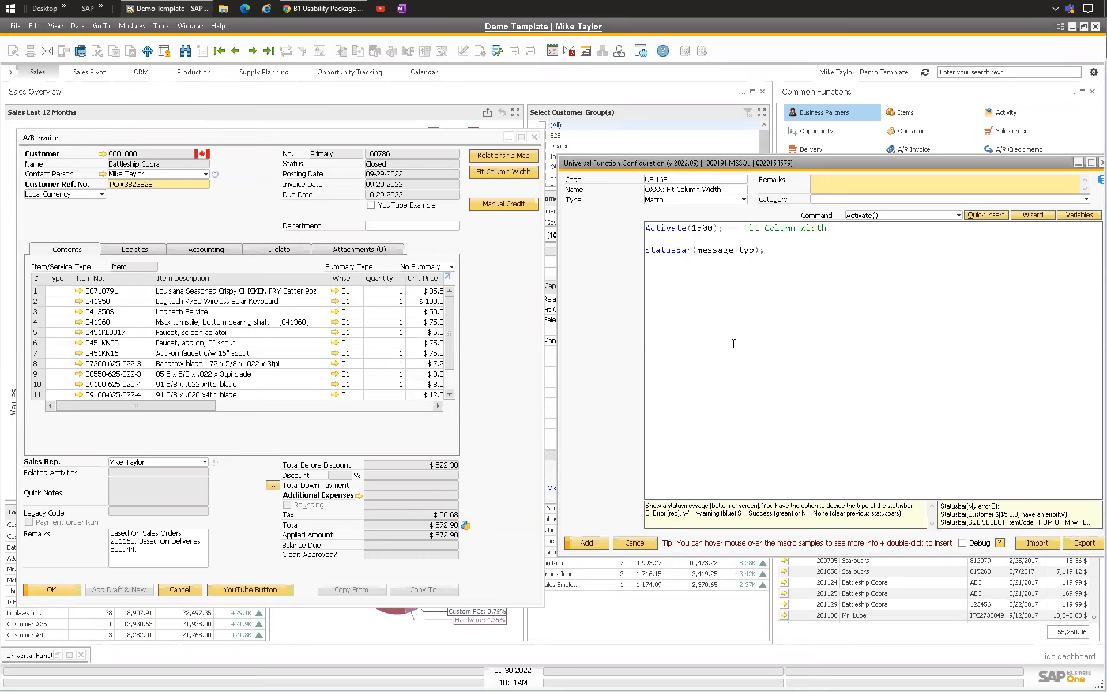
pyautogui.press('BackSpace')
pyautogui.press('BackSpace')
pyautogui.press('BackSpace')
pyautogui.write('Your columns are now spaced evenly.  Have a nice day')
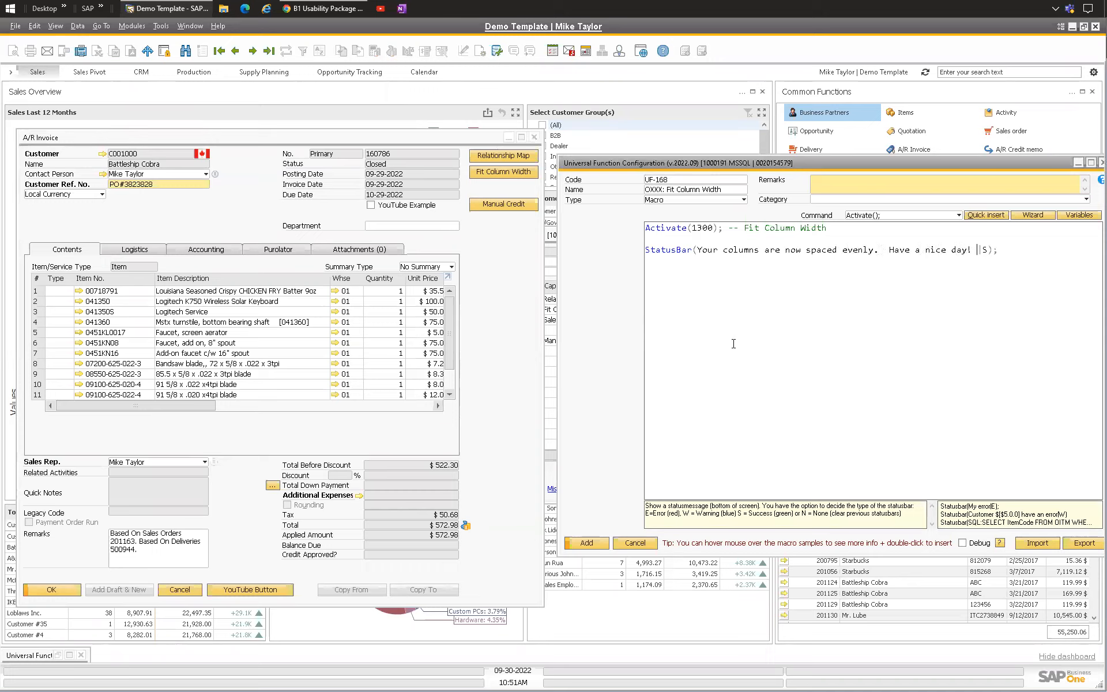
pyautogui.write('!  (UF0')
pyautogui.press('BackSpace')
pyautogui.write('-168)')
# Step: Add the universal function and update the A/R invoice's button configuration
pyautogui.click(587, 543)
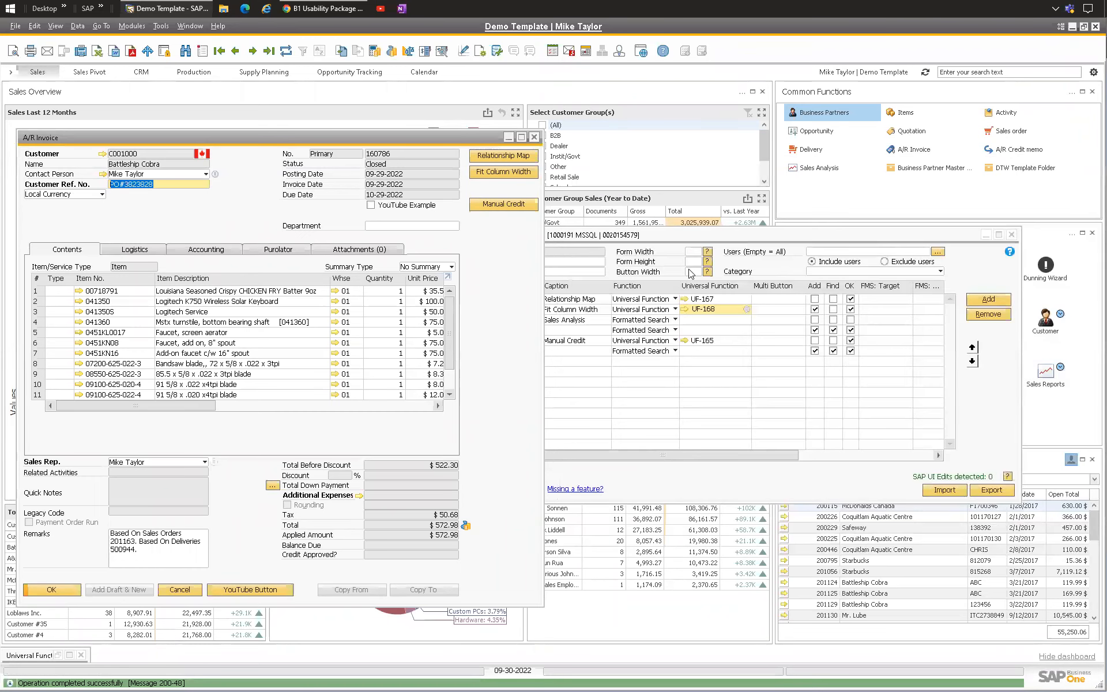
pyautogui.click(673, 235)
pyautogui.click(460, 490)
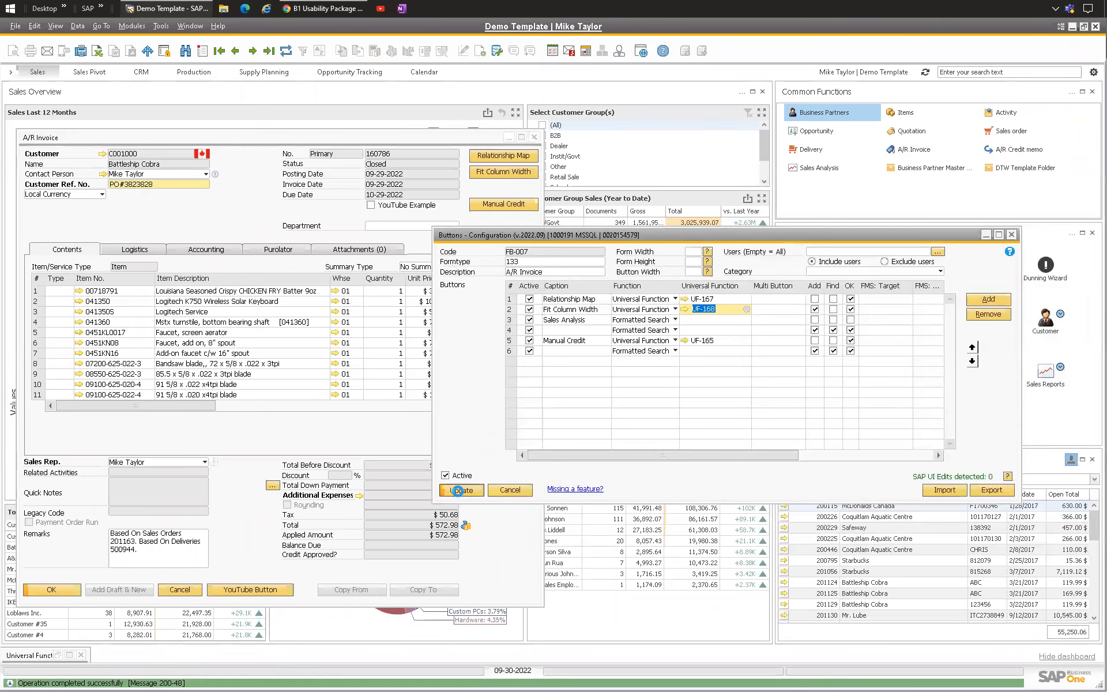
# Step: Widen the Item Description column and test the new Fit Column Width button on the invoice
pyautogui.click(246, 215)
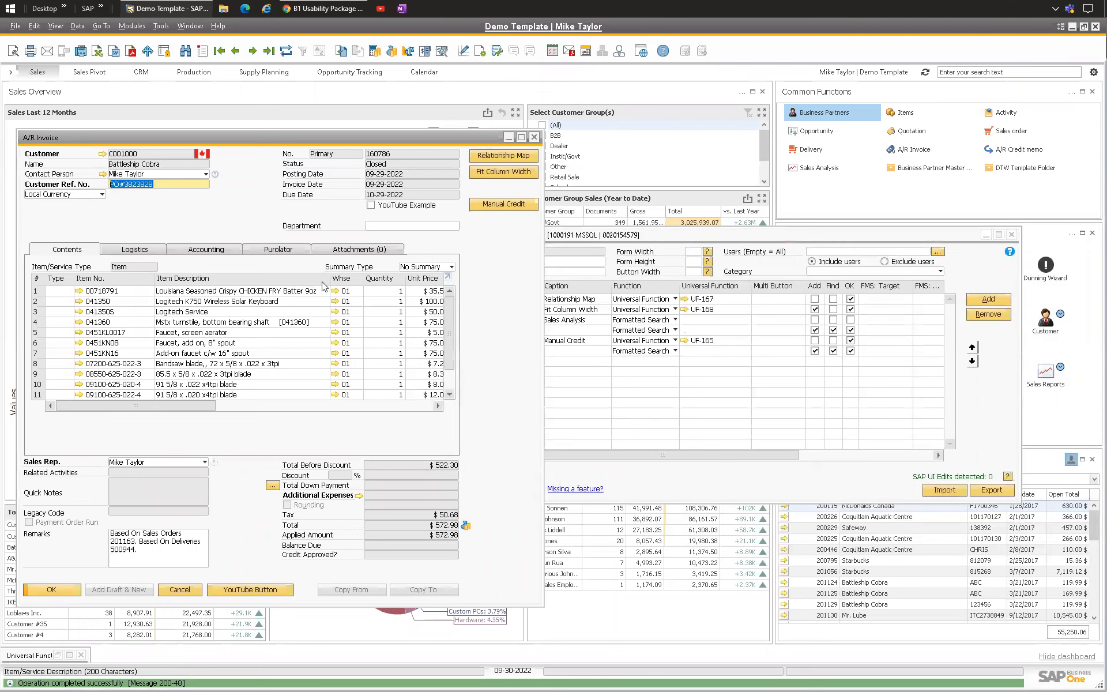
pyautogui.moveTo(205, 282); pyautogui.dragTo(233, 282)
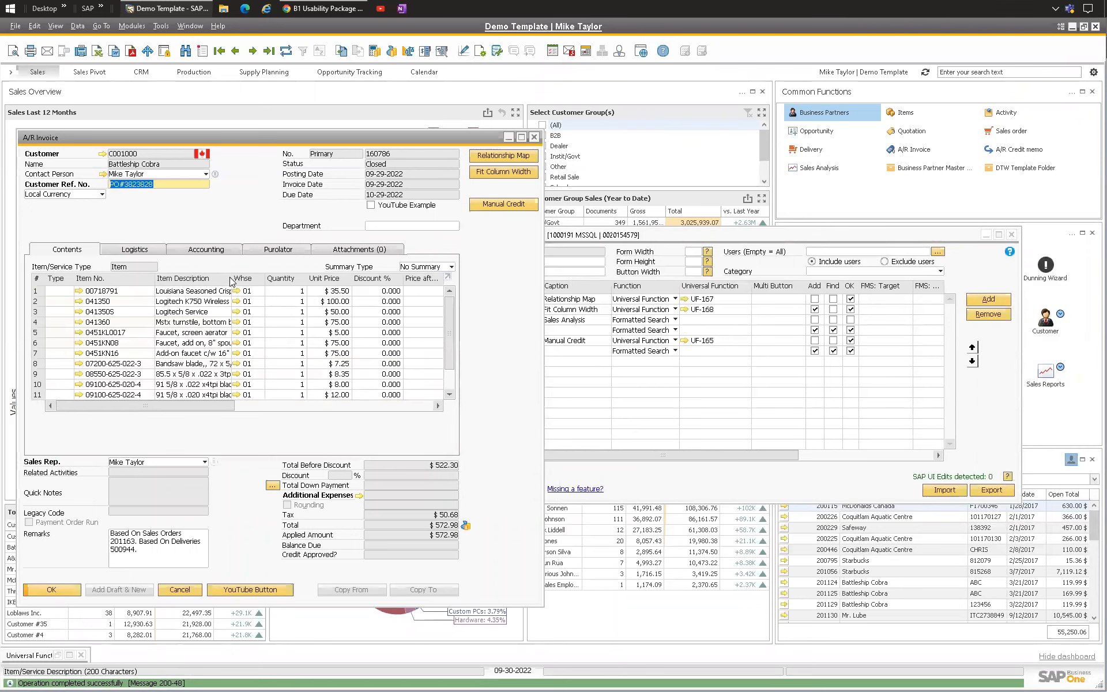
pyautogui.click(488, 171)
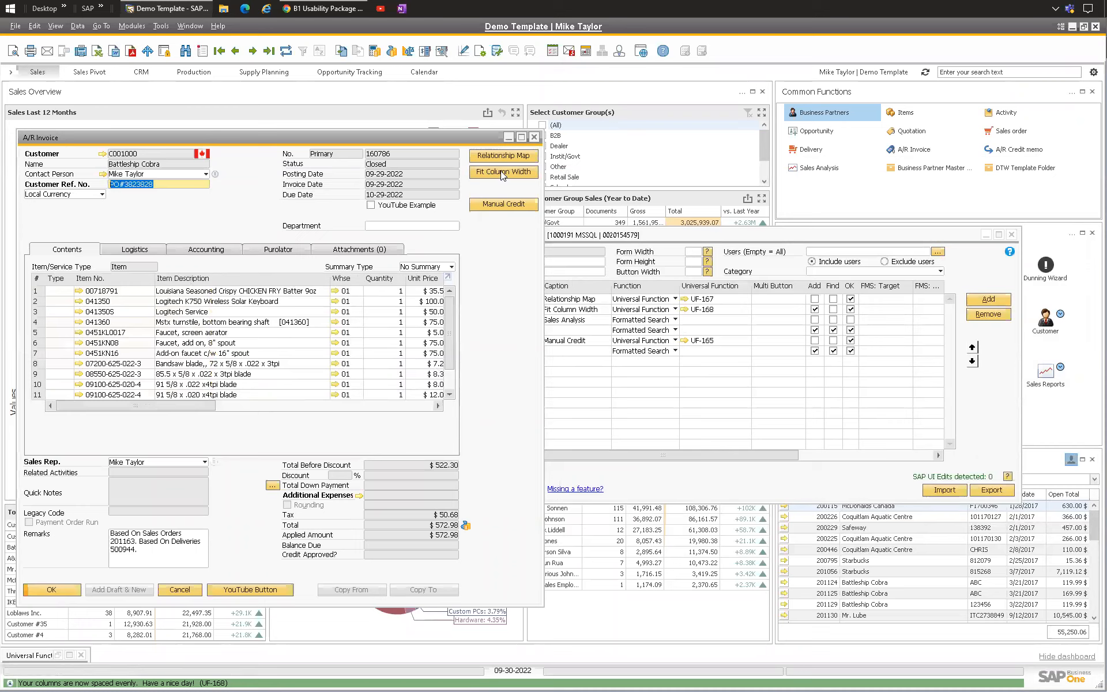
# Step: Compare the result with the built-in Fit Column Width command
pyautogui.click(55, 25)
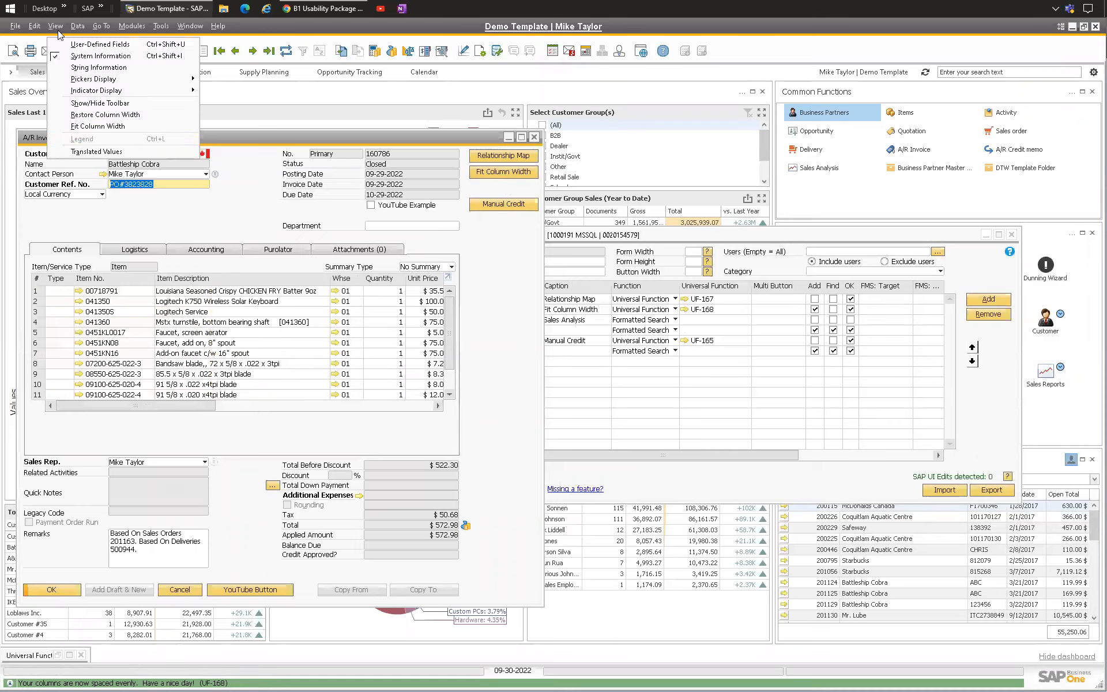
pyautogui.click(91, 127)
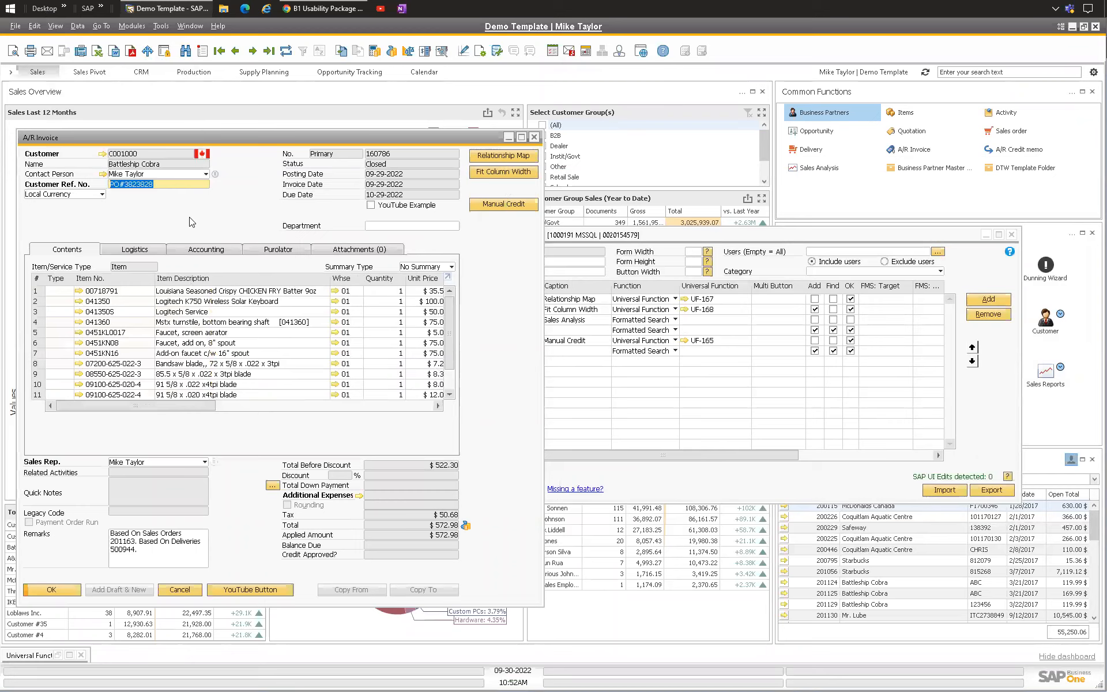
pyautogui.click(56, 26)
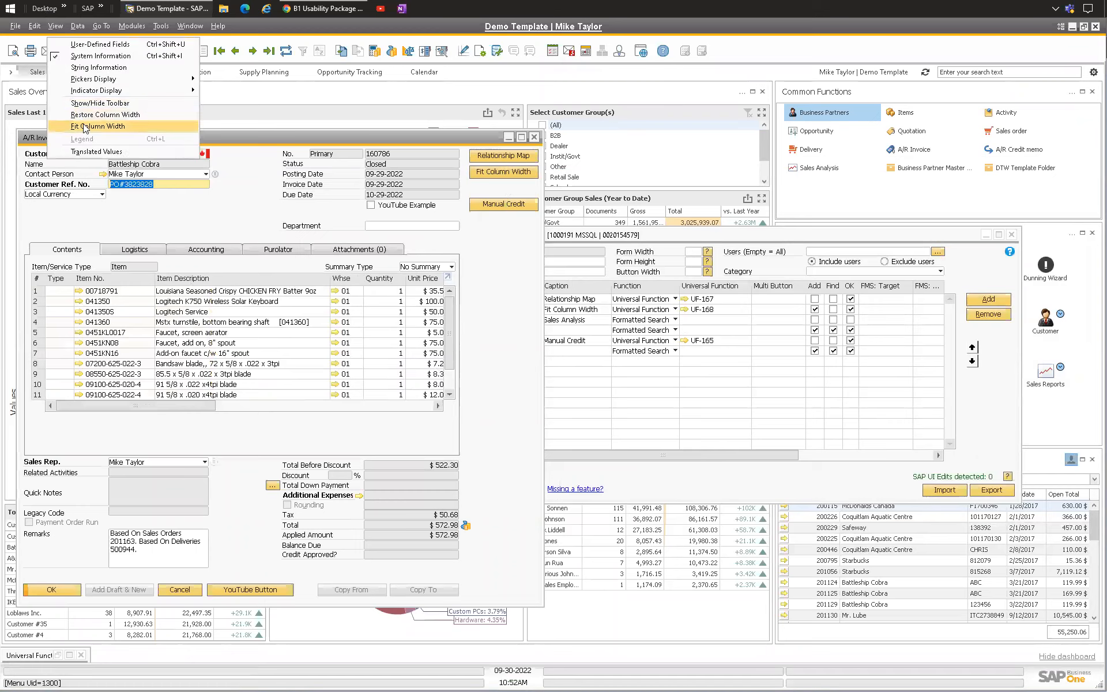
pyautogui.click(230, 199)
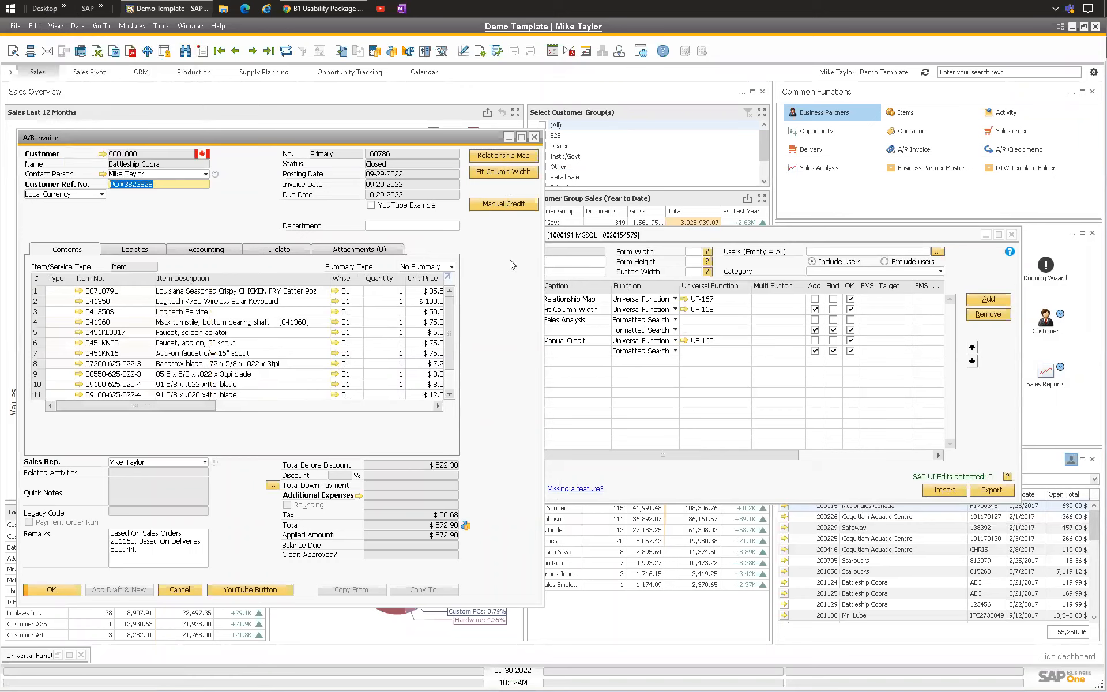
# Step: Reopen the A/R invoice form and display invoice 160786
pyautogui.click(652, 237)
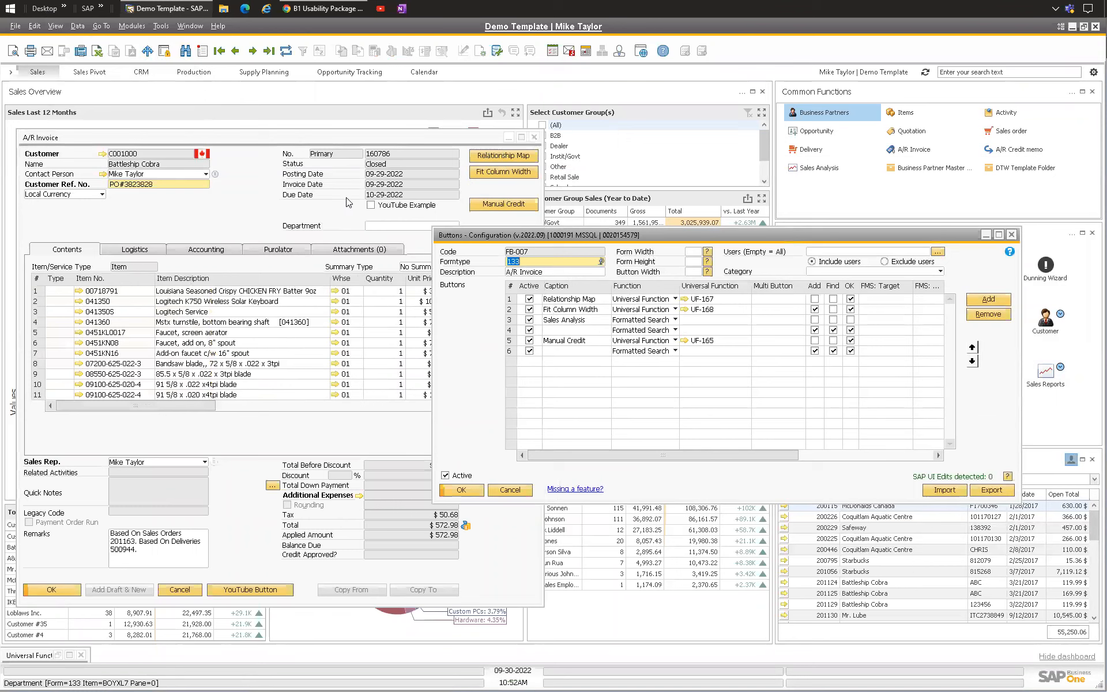
pyautogui.click(376, 142)
pyautogui.rightClick(378, 154)
pyautogui.click(290, 186)
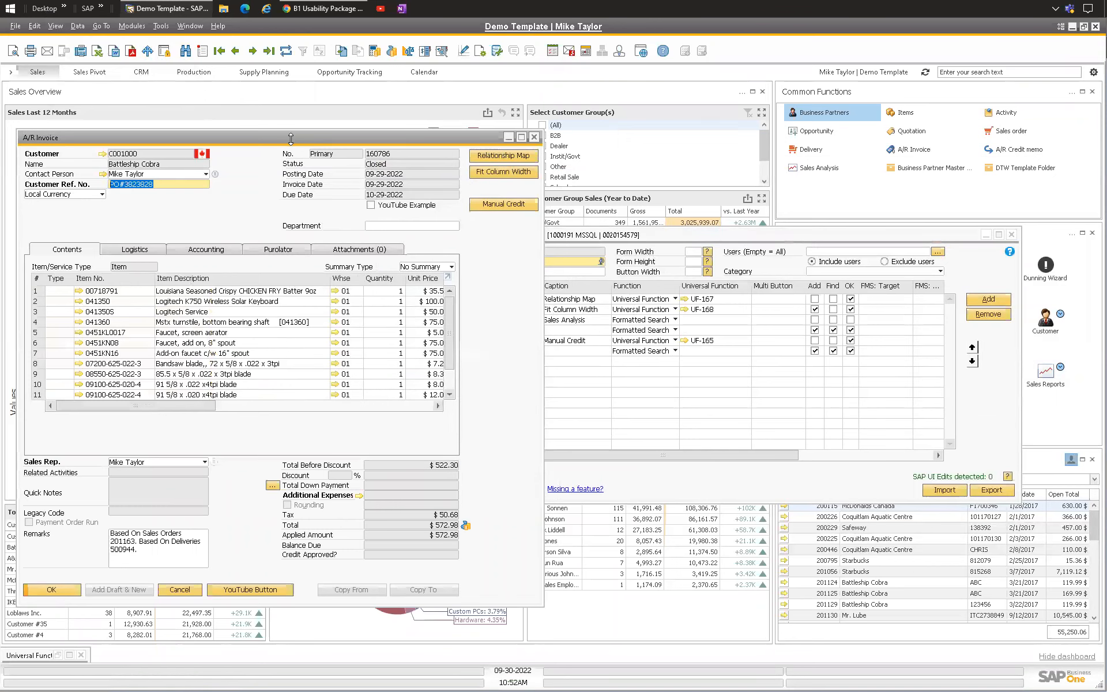
pyautogui.press('Escape')
pyautogui.click(132, 26)
pyautogui.moveTo(168, 91)
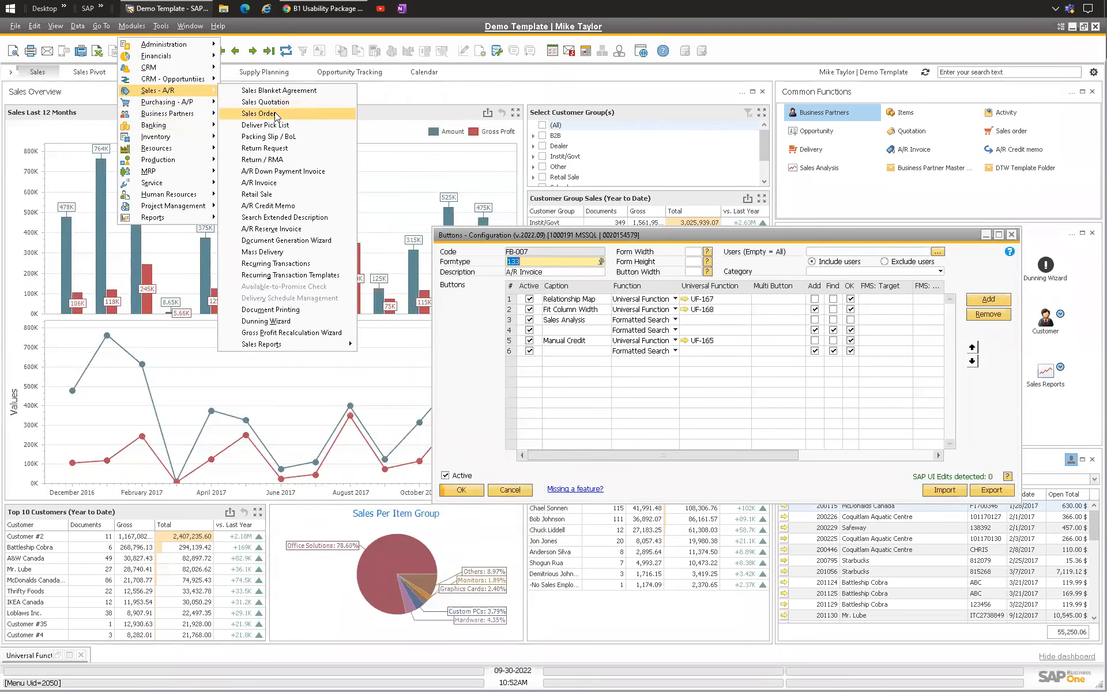
pyautogui.click(274, 183)
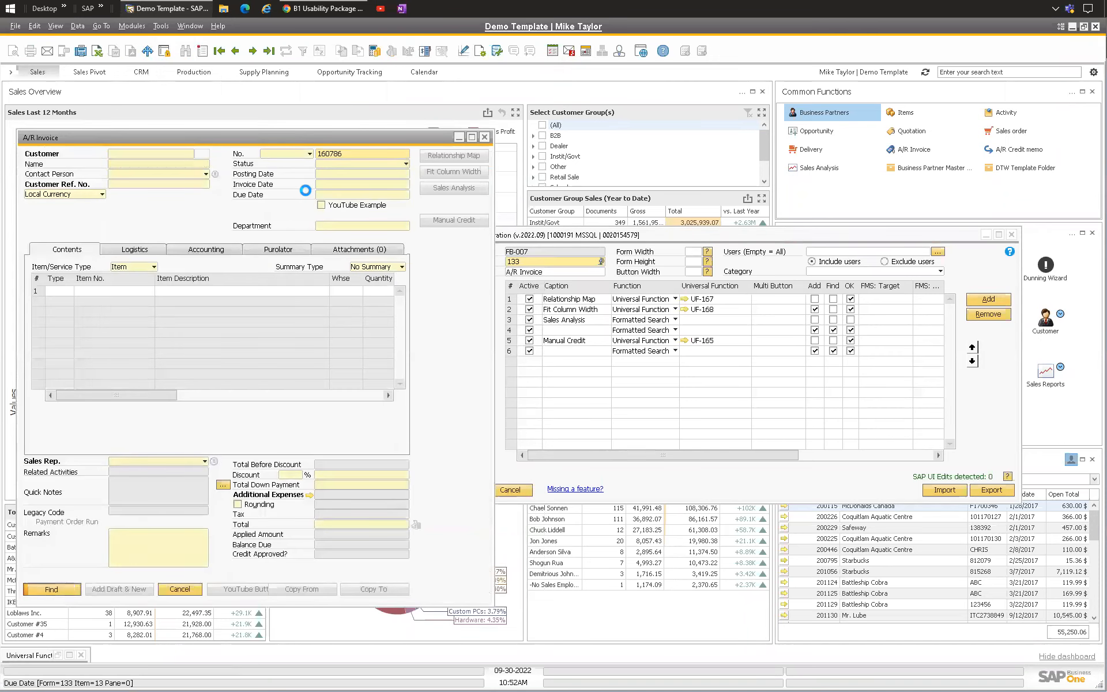
pyautogui.click(587, 236)
pyautogui.click(434, 204)
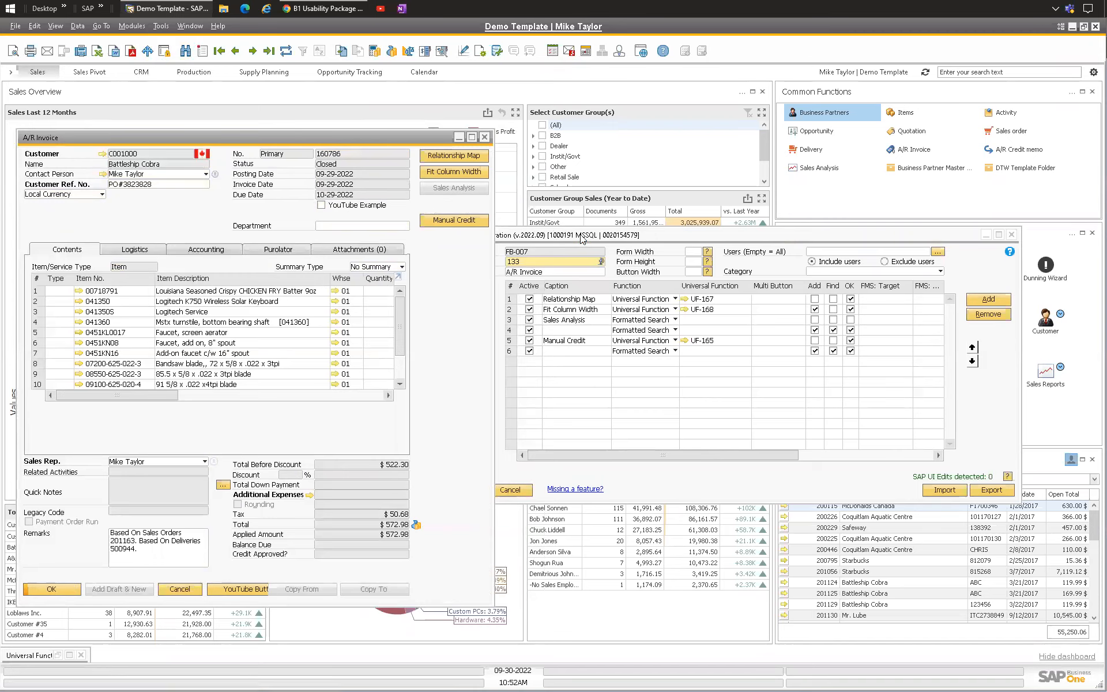
# Step: Open a new universal function in Add mode from the Sales Analysis button's Universal Function cell
pyautogui.moveTo(581, 236); pyautogui.dragTo(602, 233)
pyautogui.click(601, 317)
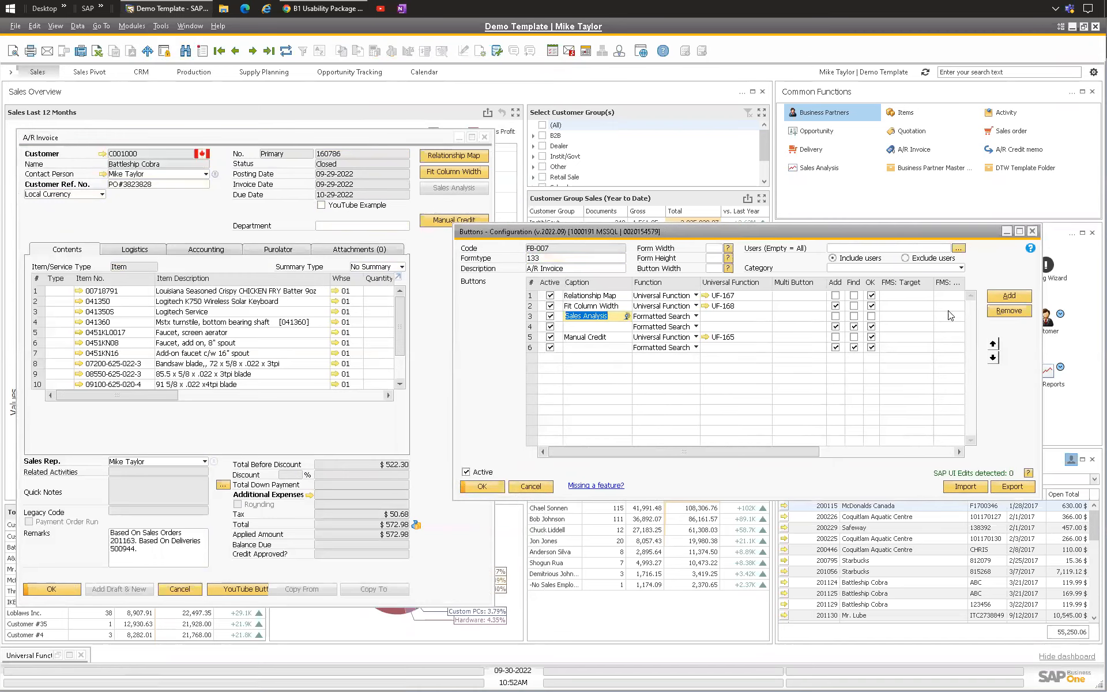
pyautogui.click(725, 316)
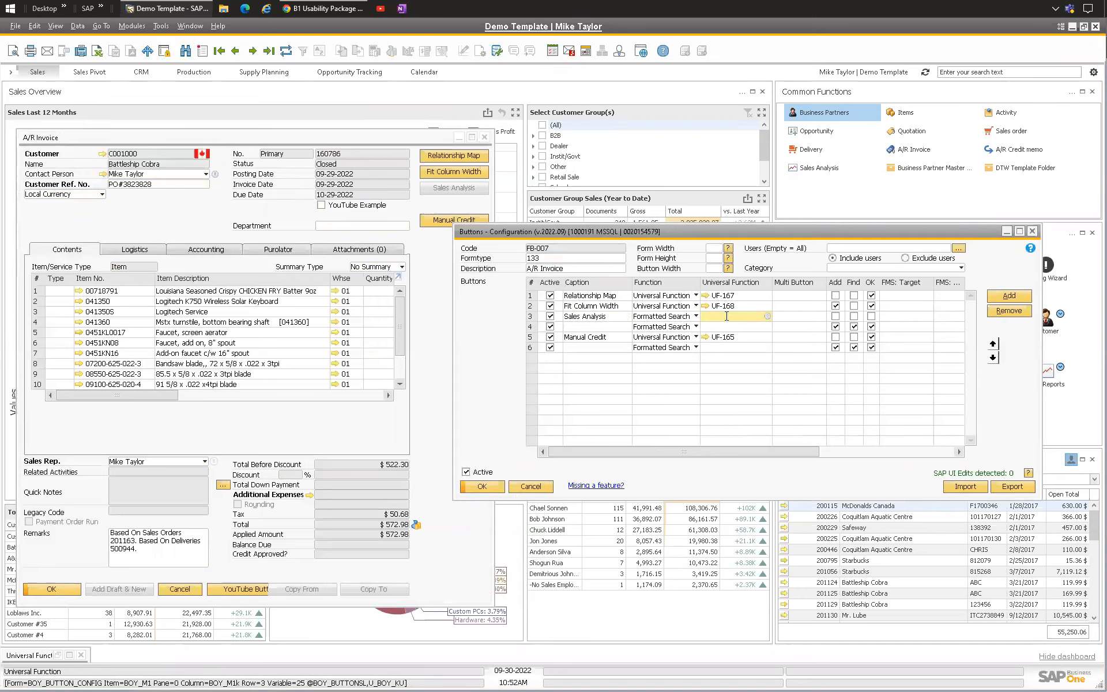
pyautogui.click(594, 316)
pyautogui.click(190, 210)
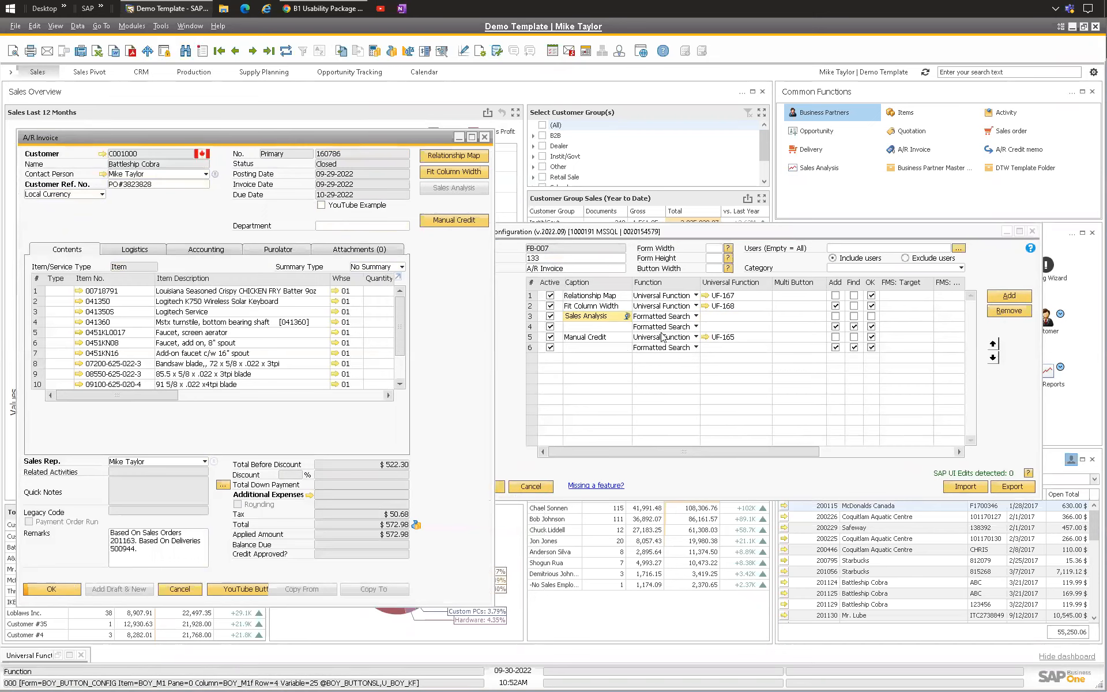
pyautogui.click(132, 26)
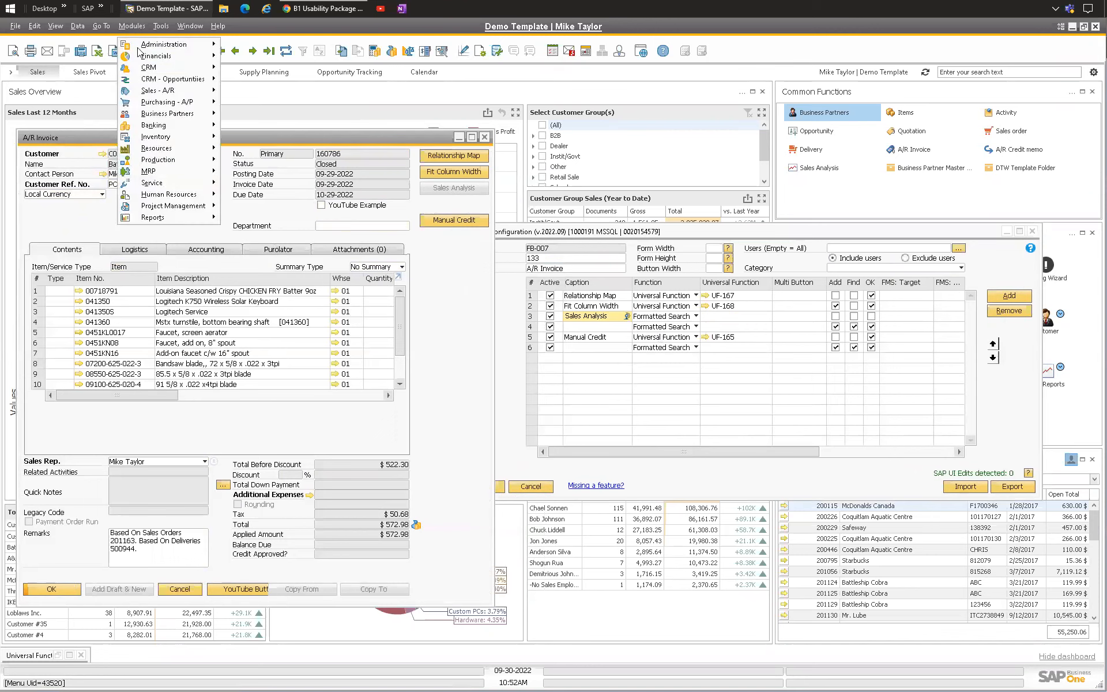
pyautogui.click(730, 316)
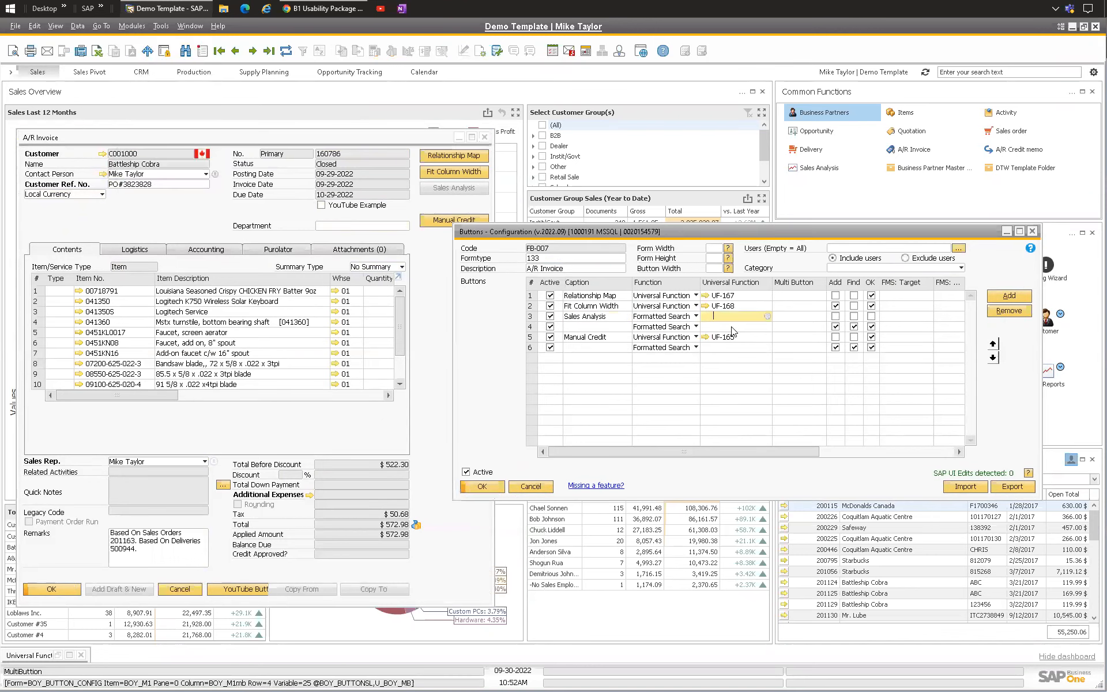
pyautogui.press('Tab')
pyautogui.click(695, 458)
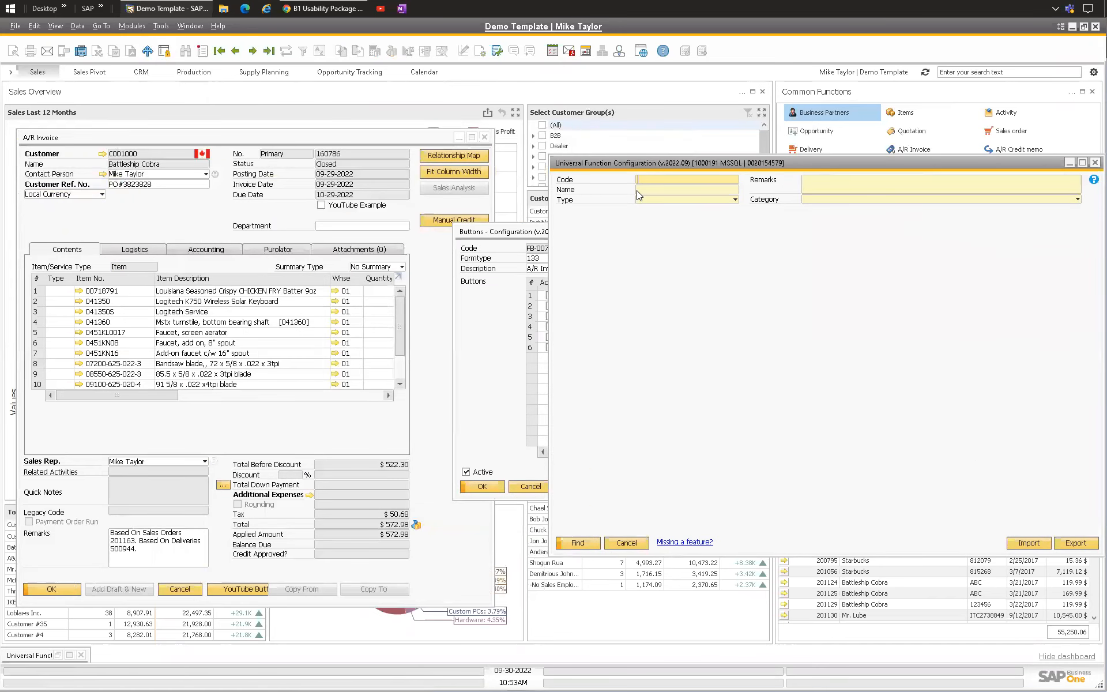
pyautogui.hotkey('ctrl', 'a')
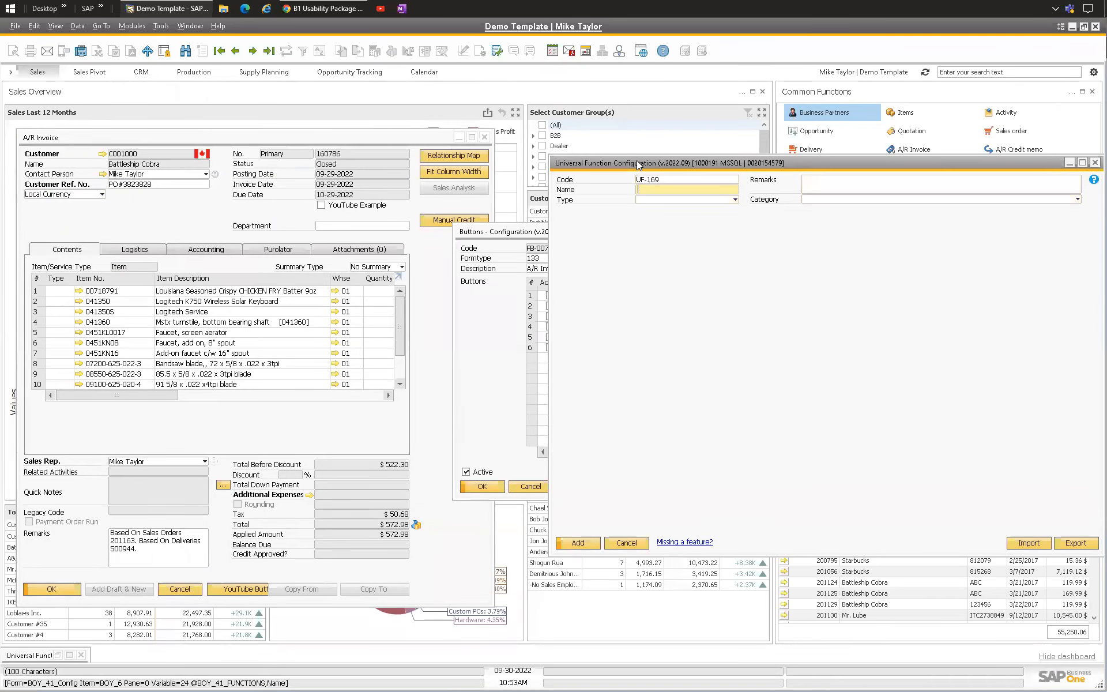
# Step: Name the new universal function OXXX: Sales Analysis and set its type to Macro
pyautogui.moveTo(636, 160); pyautogui.dragTo(546, 171)
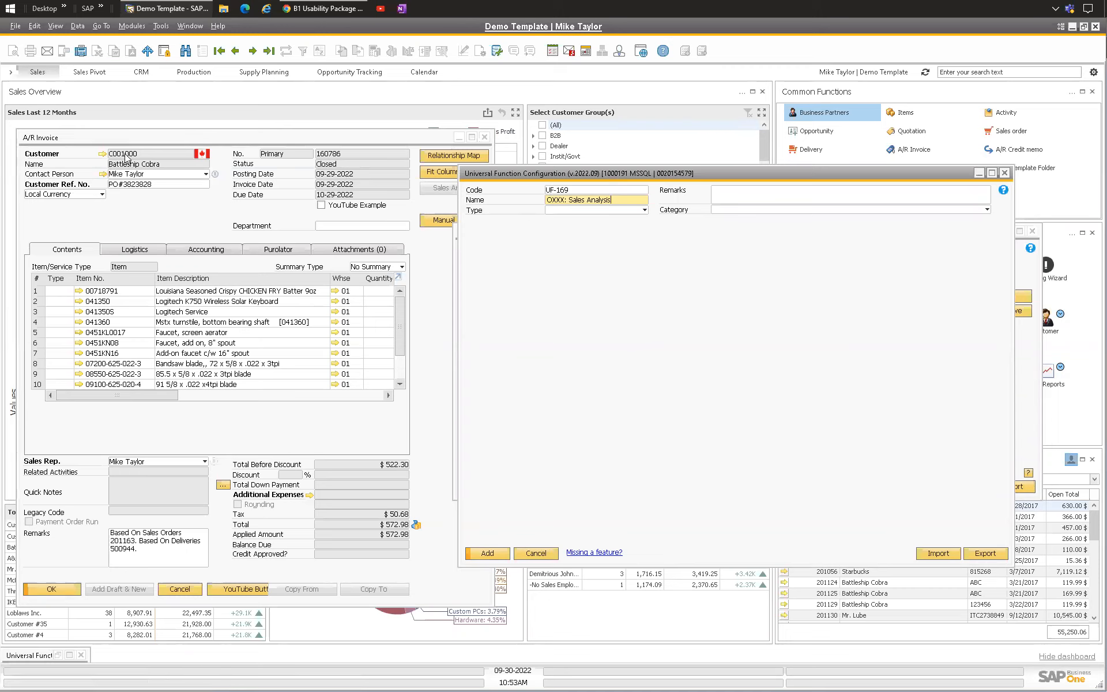
pyautogui.click(570, 210)
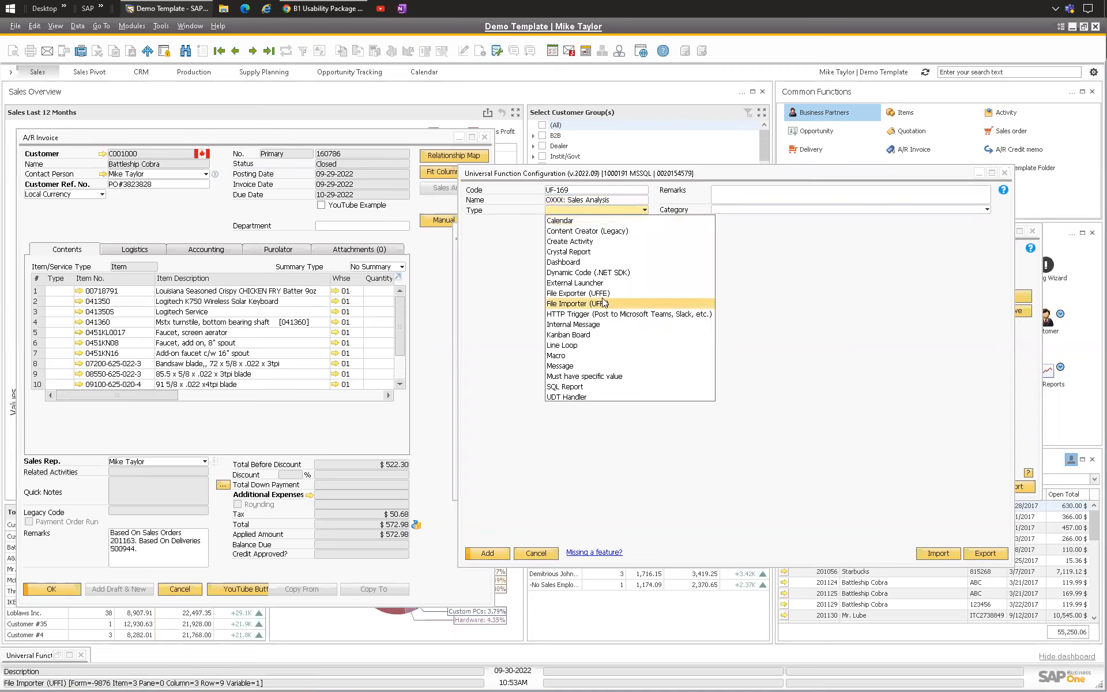
pyautogui.click(556, 355)
# Step: Insert an Activate command in the macro and complete it as Activate(12801); -- Open Sales Analysis, using the Sales Analysis menu ID
pyautogui.click(595, 256)
pyautogui.write('Activate();')
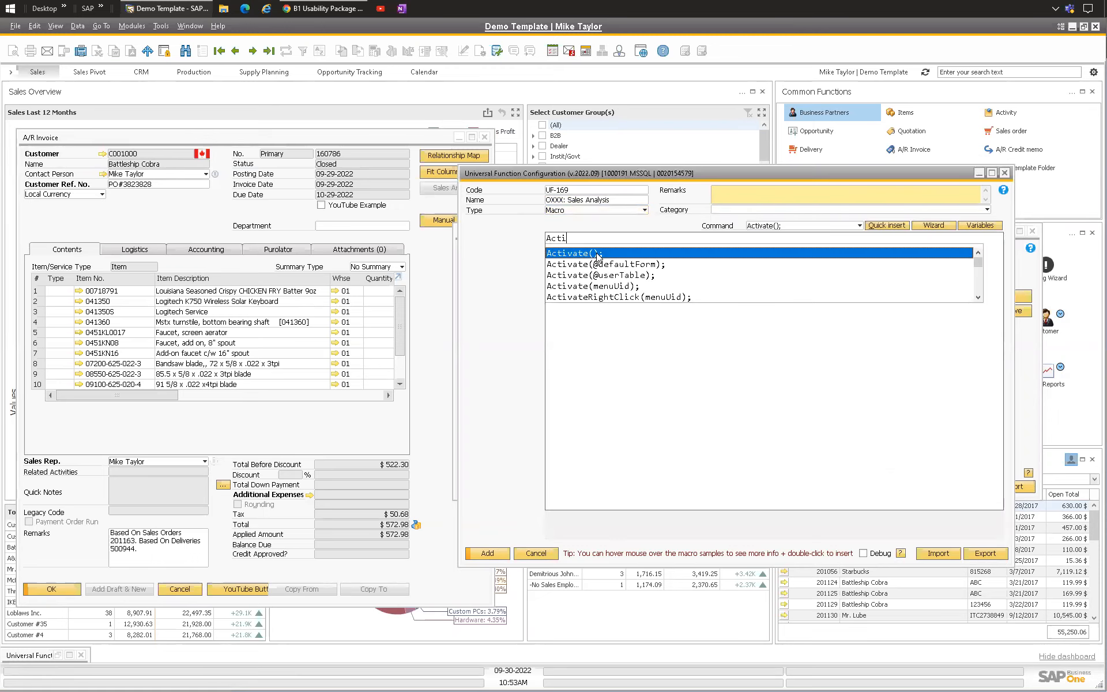
pyautogui.doubleClick(598, 257)
pyautogui.click(147, 144)
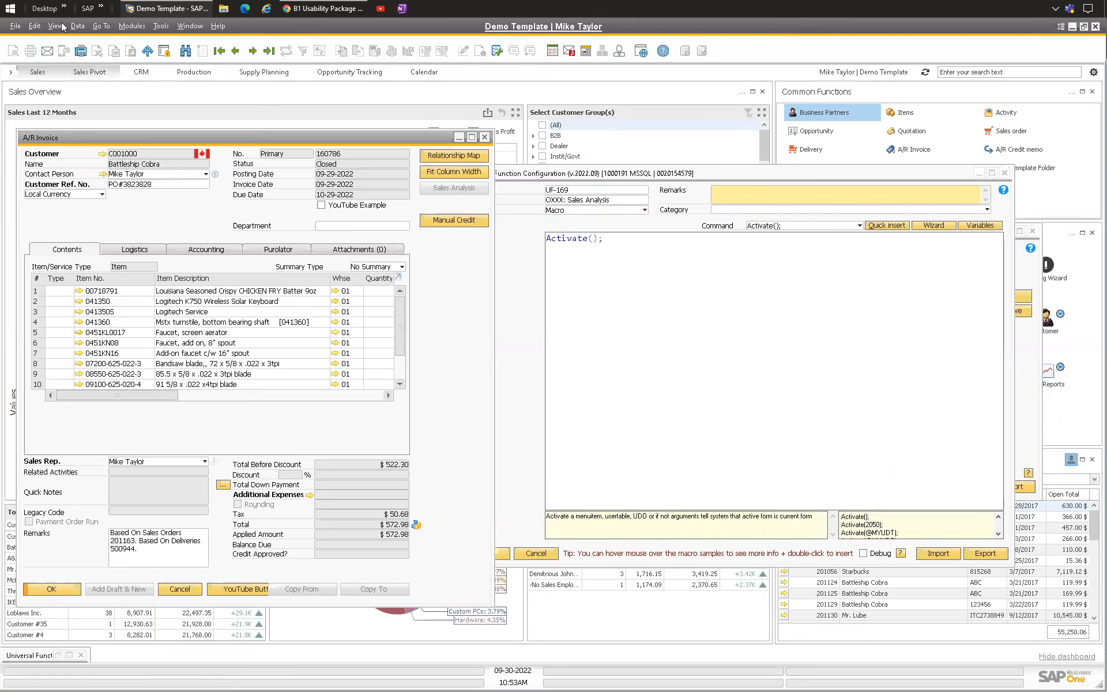
pyautogui.click(131, 26)
pyautogui.moveTo(161, 90)
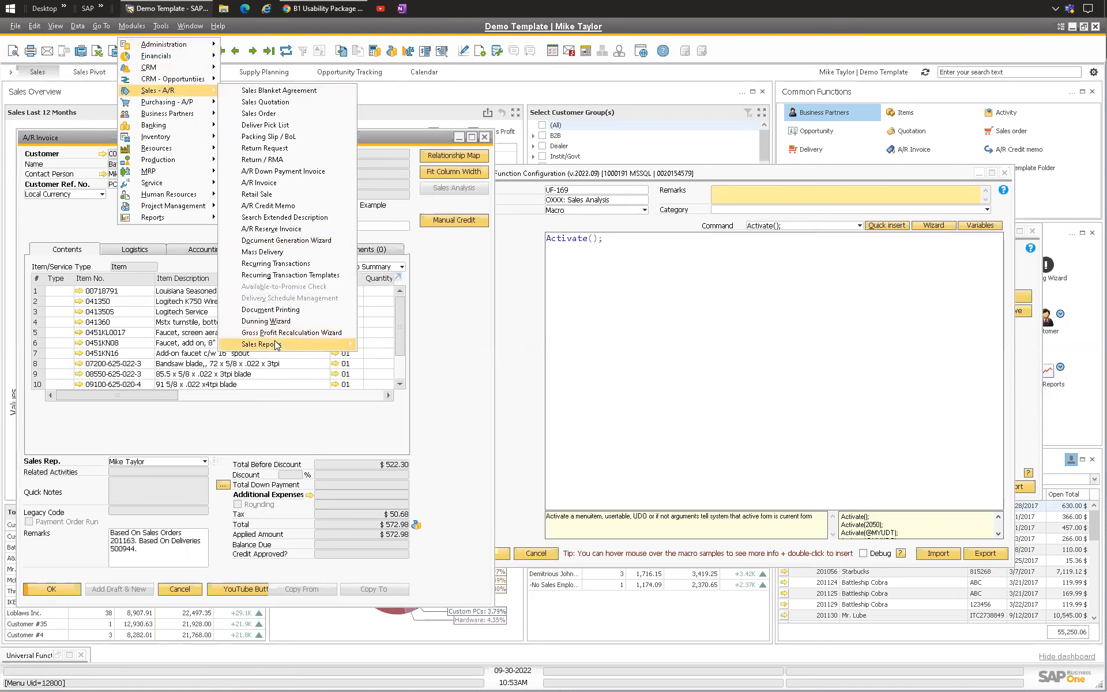
pyautogui.moveTo(271, 344)
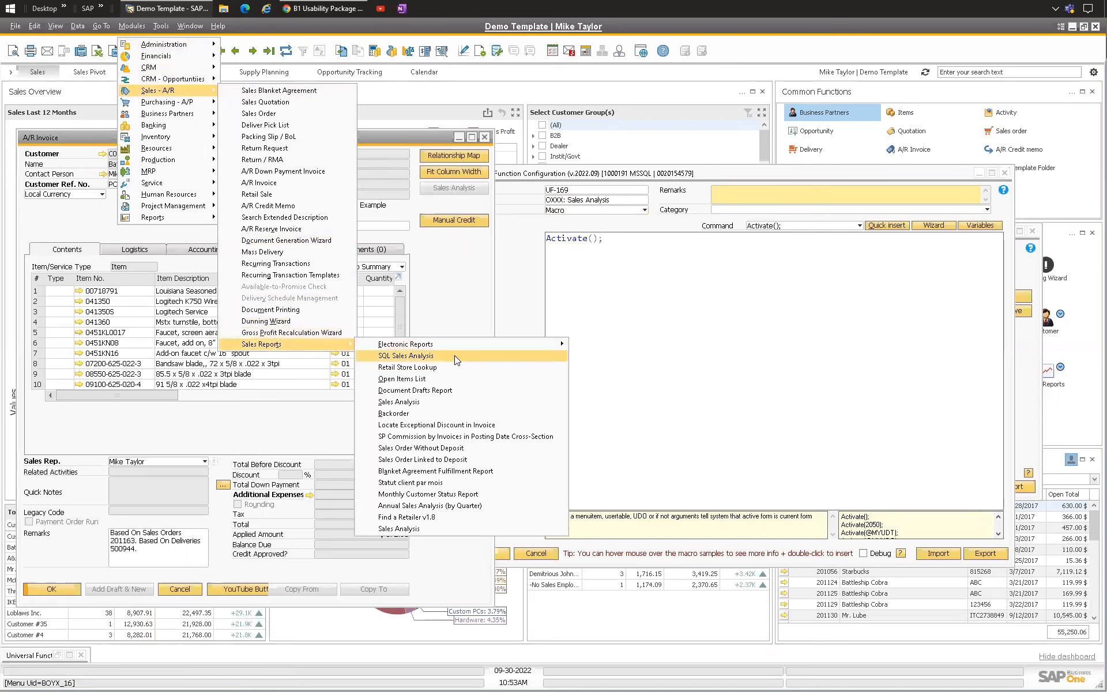
pyautogui.click(429, 403)
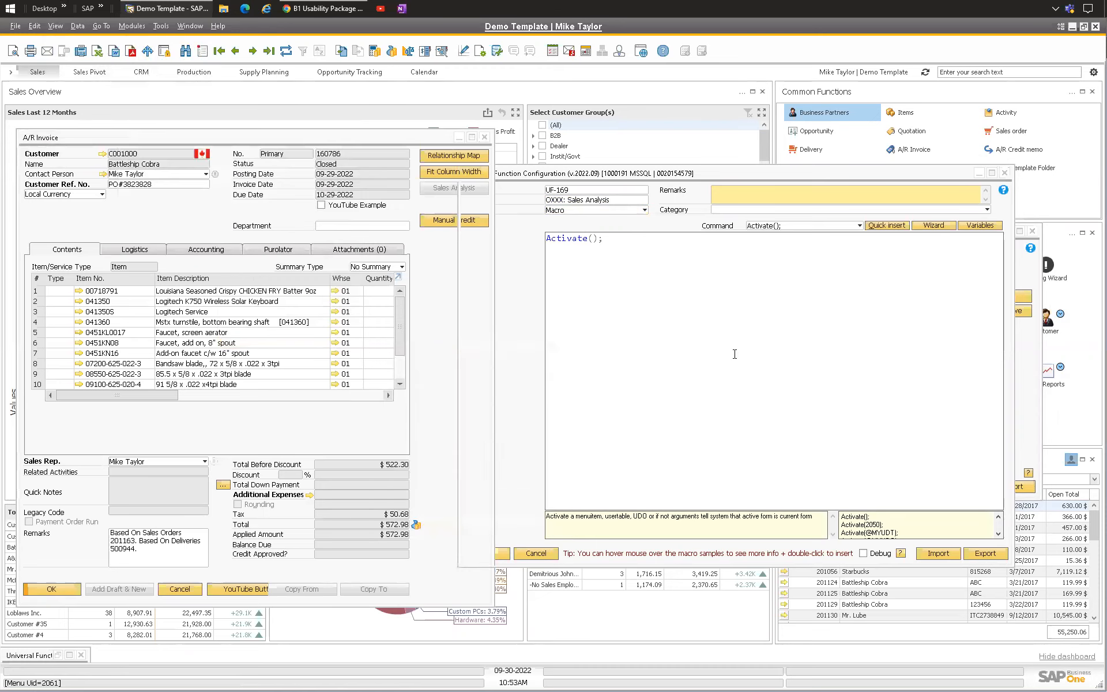
pyautogui.write('01); -- Open Sales Analysis')
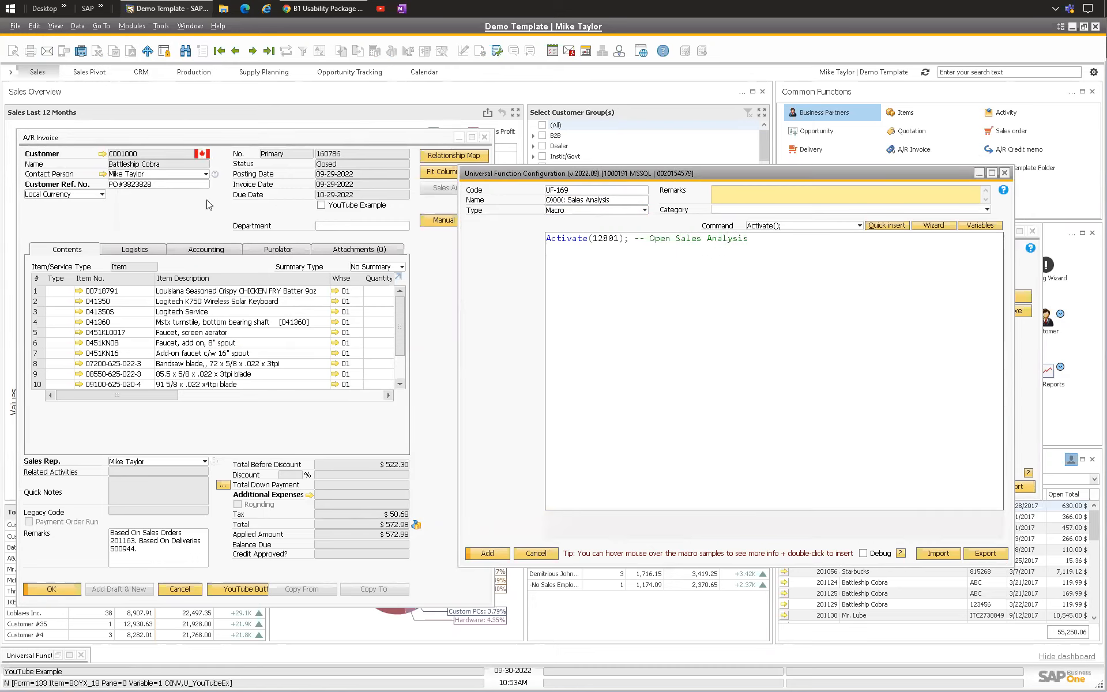
# Step: Open the Sales Analysis report selection criteria window from the Sales Reports menu
pyautogui.click(159, 137)
pyautogui.click(132, 26)
pyautogui.moveTo(167, 91)
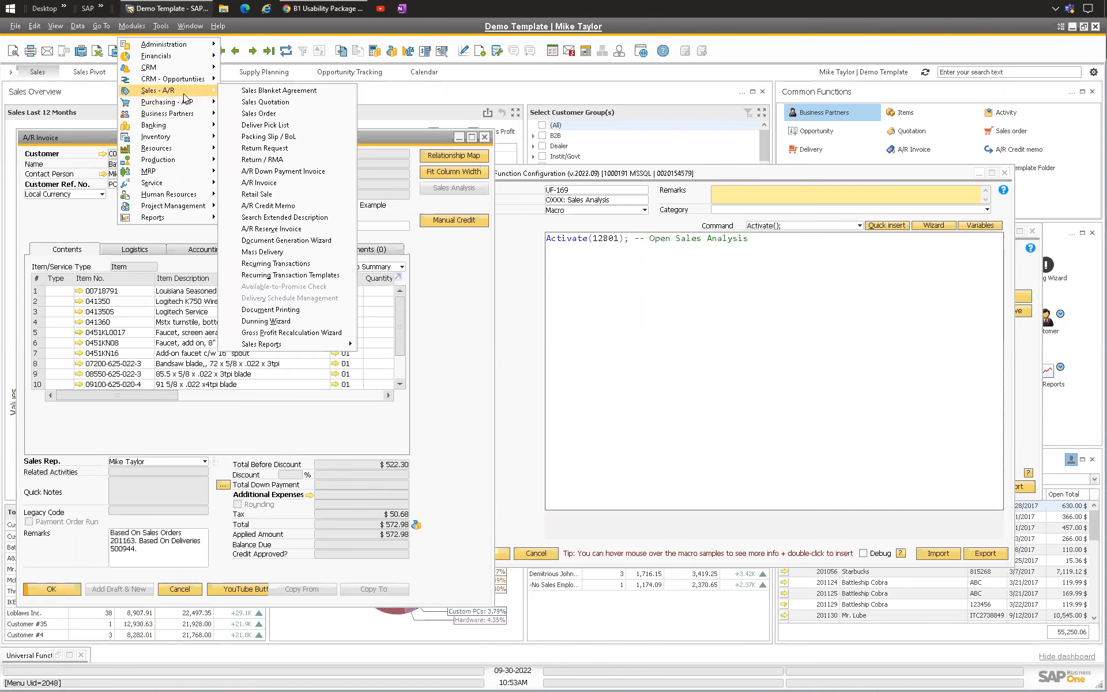
pyautogui.moveTo(277, 343)
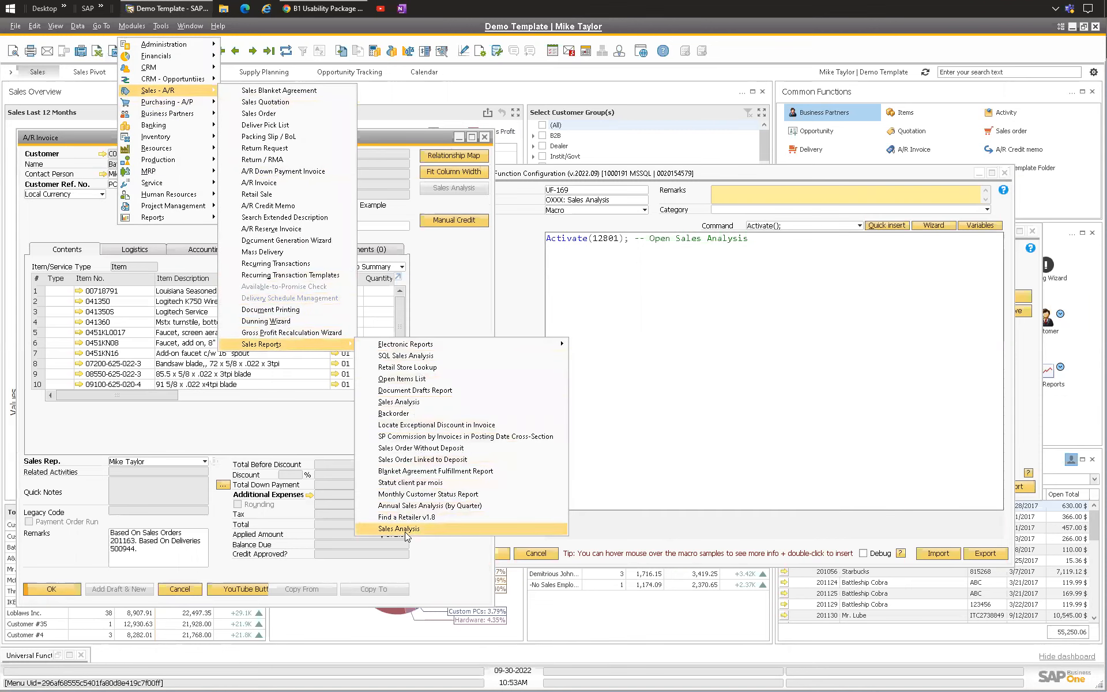
pyautogui.click(401, 401)
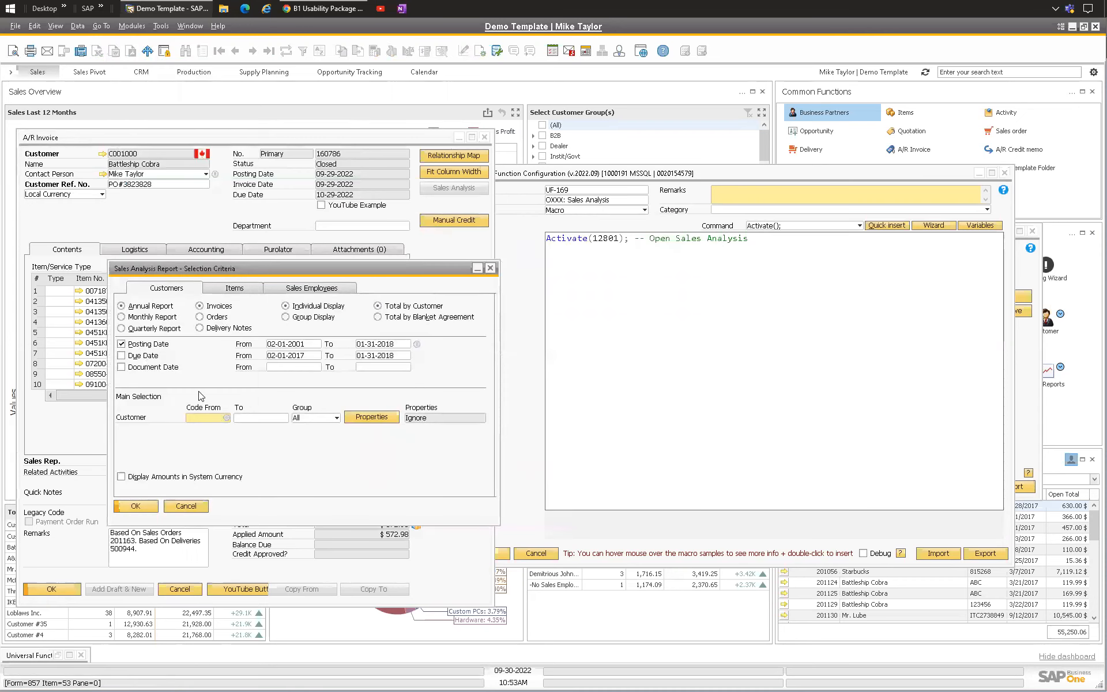
pyautogui.click(760, 266)
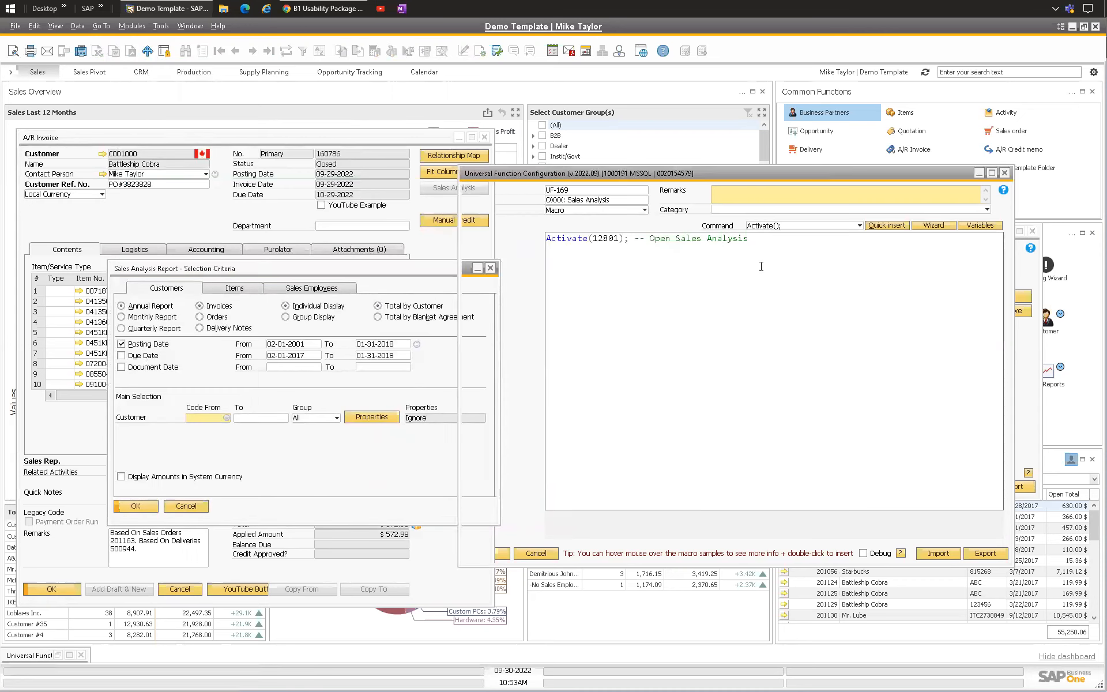
# Step: Add a Transfer command whose source is the invoice customer field's item syntax $[$4.0.0]
pyautogui.write('Tra')
pyautogui.press('Return')
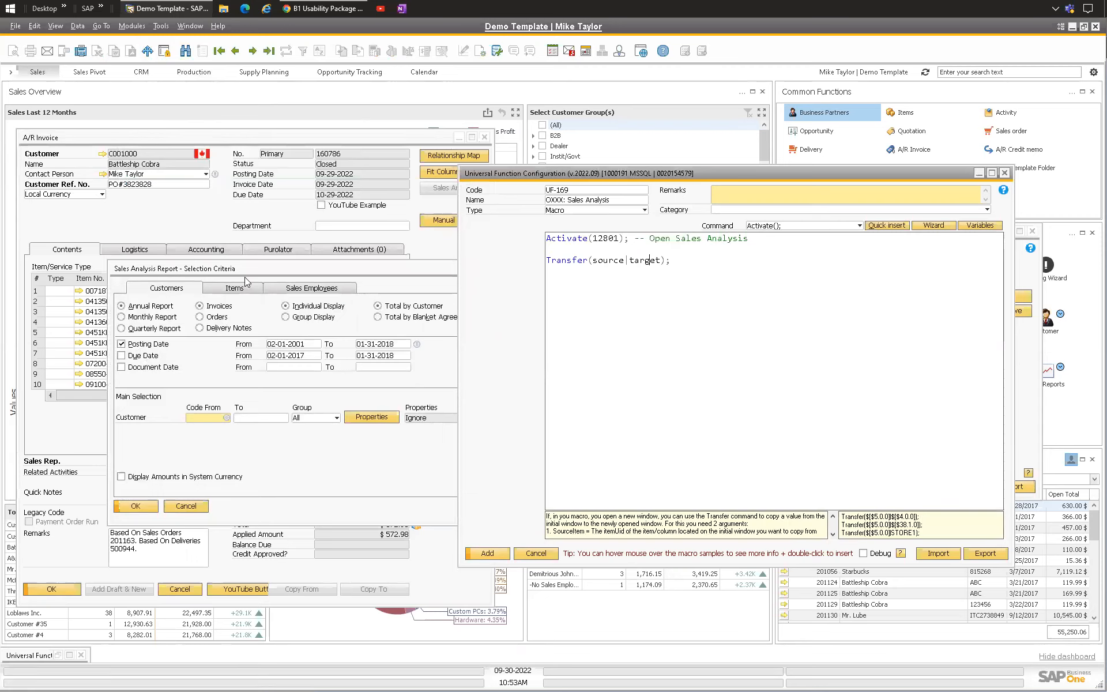
pyautogui.moveTo(245, 268); pyautogui.dragTo(265, 312)
pyautogui.rightClick(129, 162)
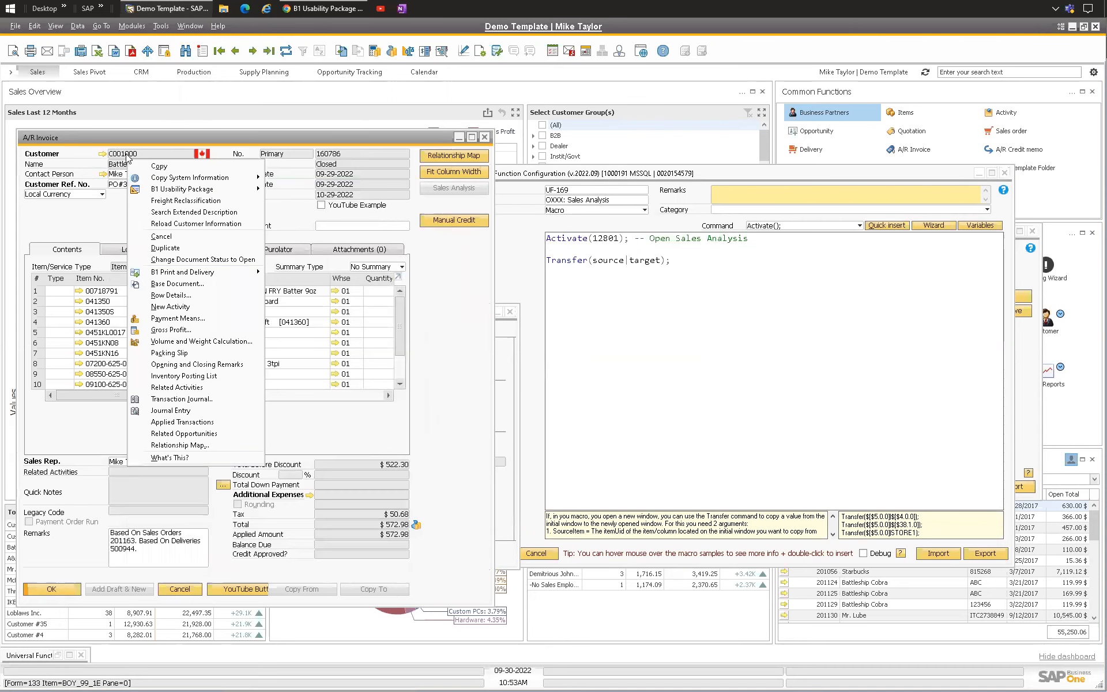
pyautogui.moveTo(163, 179)
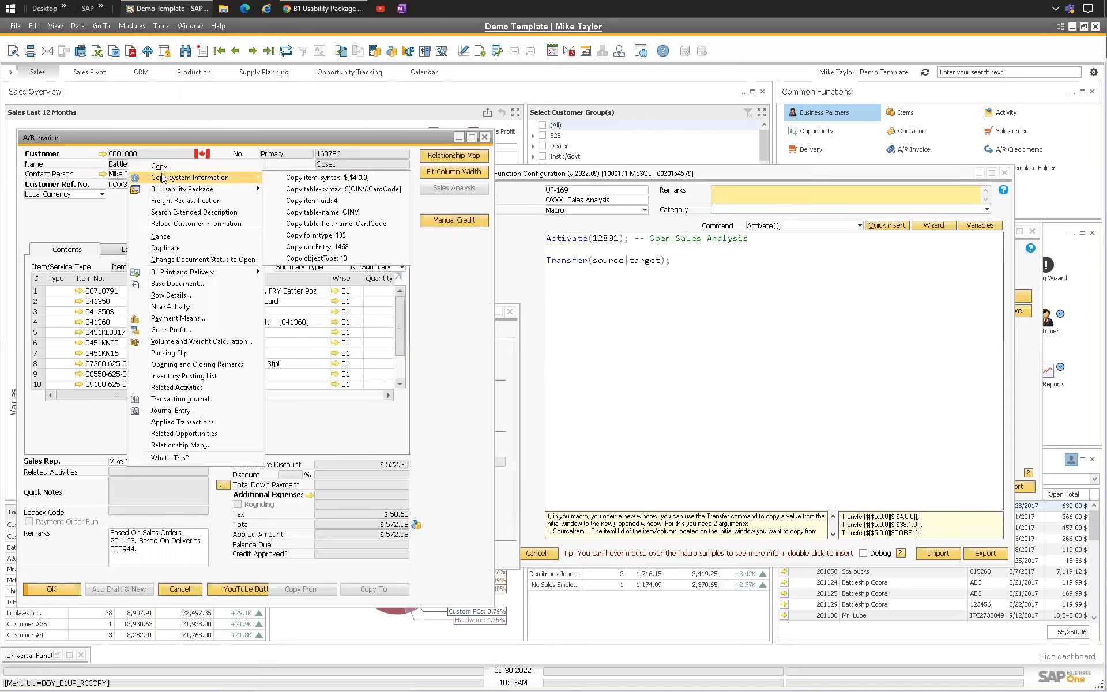
pyautogui.click(338, 179)
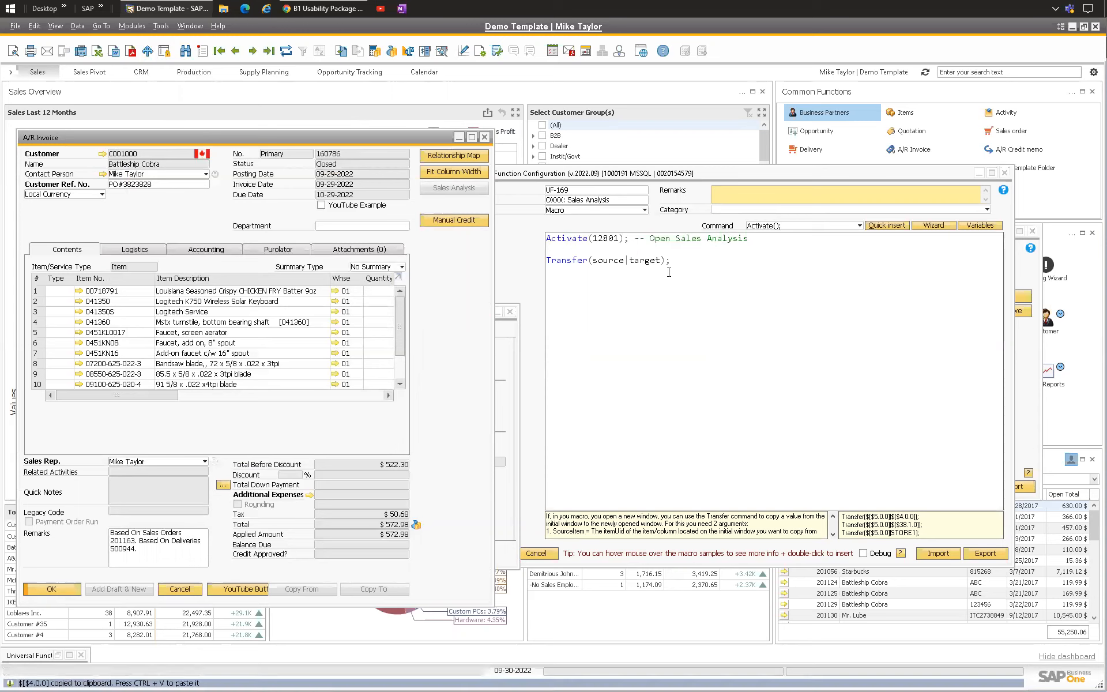
pyautogui.doubleClick(595, 260)
pyautogui.press('BackSpace')
pyautogui.hotkey('ctrl', 'v')
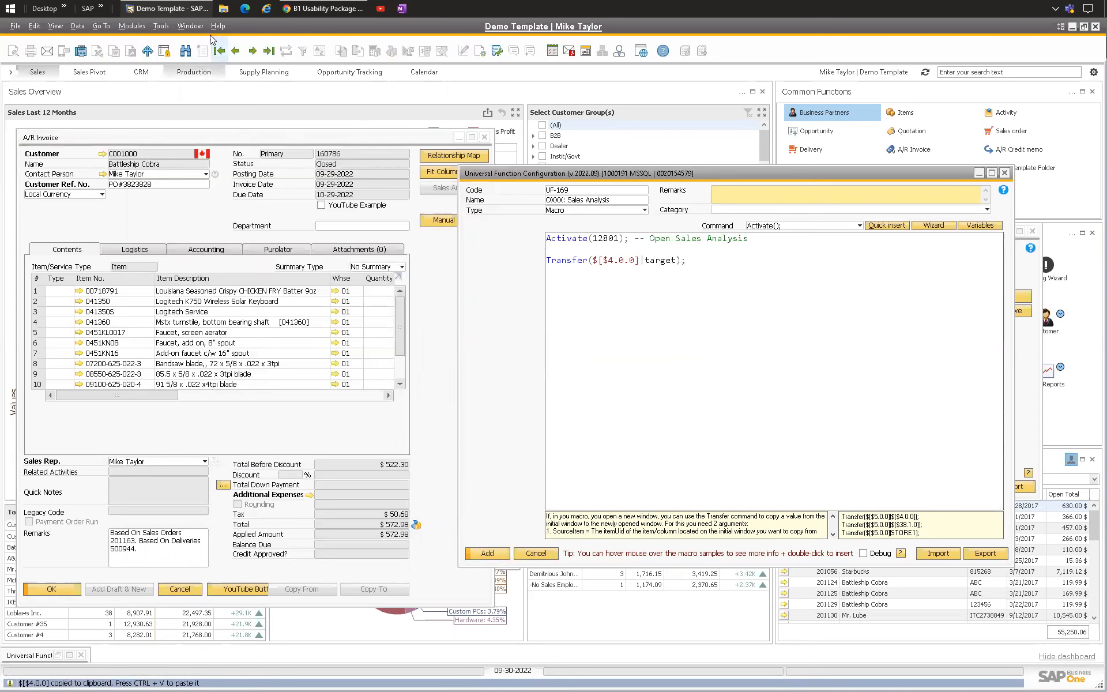
# Step: Set the Transfer target to the Code From field $[$31.0.0] and add the comment -- Copy BP Code to Code From
pyautogui.click(189, 26)
pyautogui.click(210, 248)
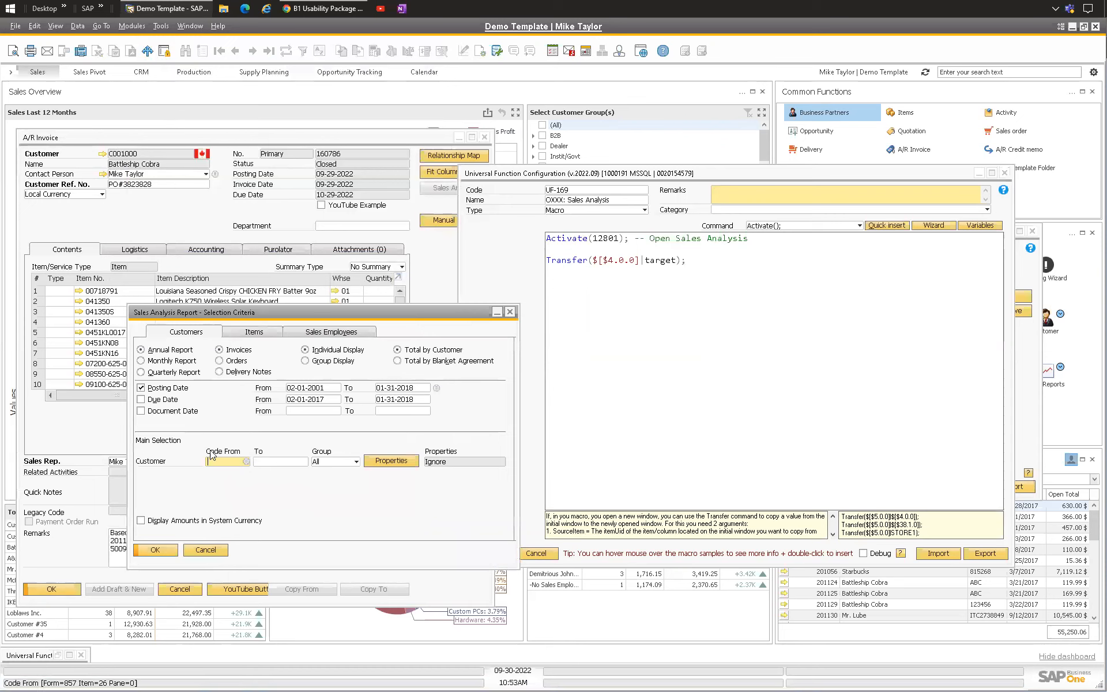
pyautogui.rightClick(221, 459)
pyautogui.moveTo(271, 461)
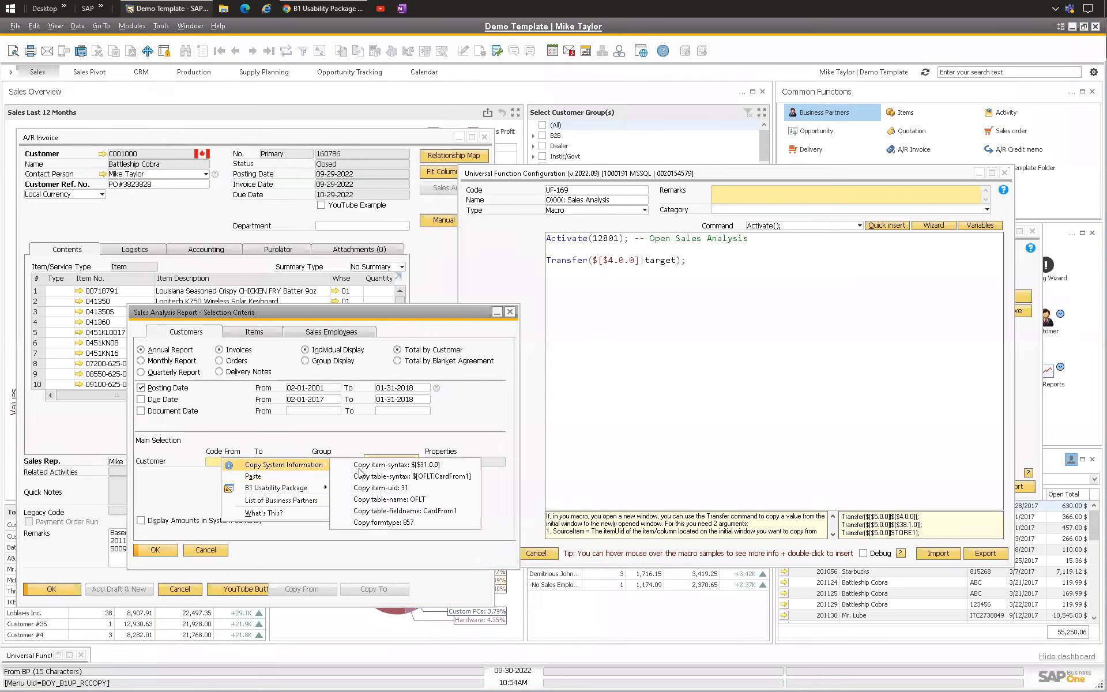
pyautogui.click(392, 468)
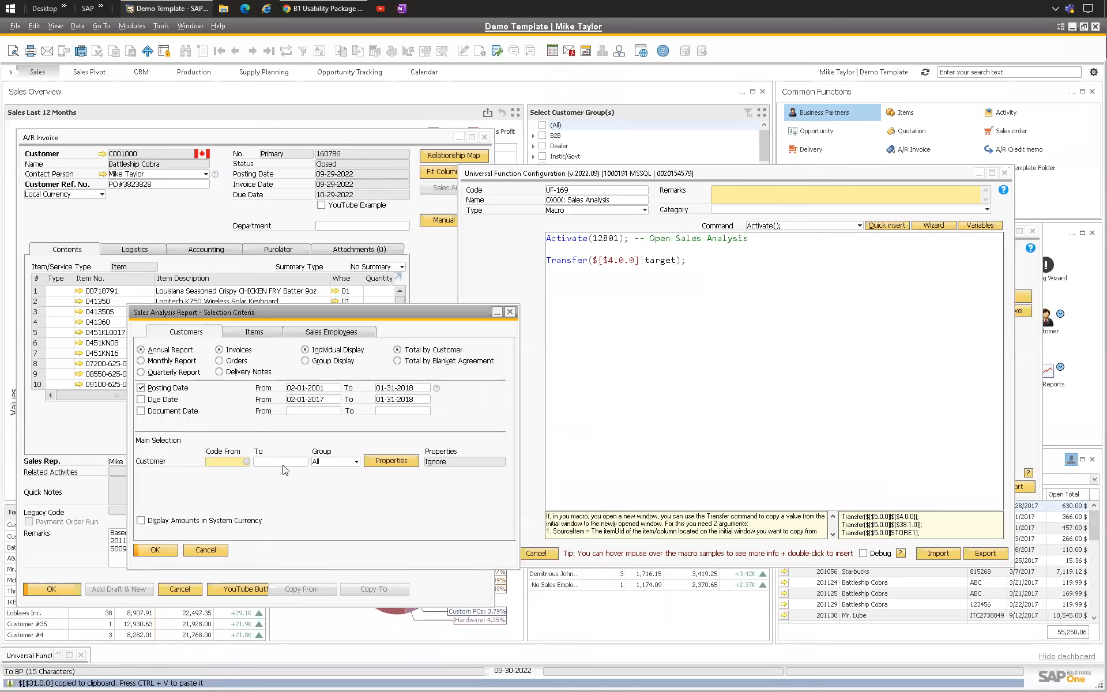
pyautogui.moveTo(646, 259); pyautogui.dragTo(673, 259)
pyautogui.hotkey('ctrl', 'v')
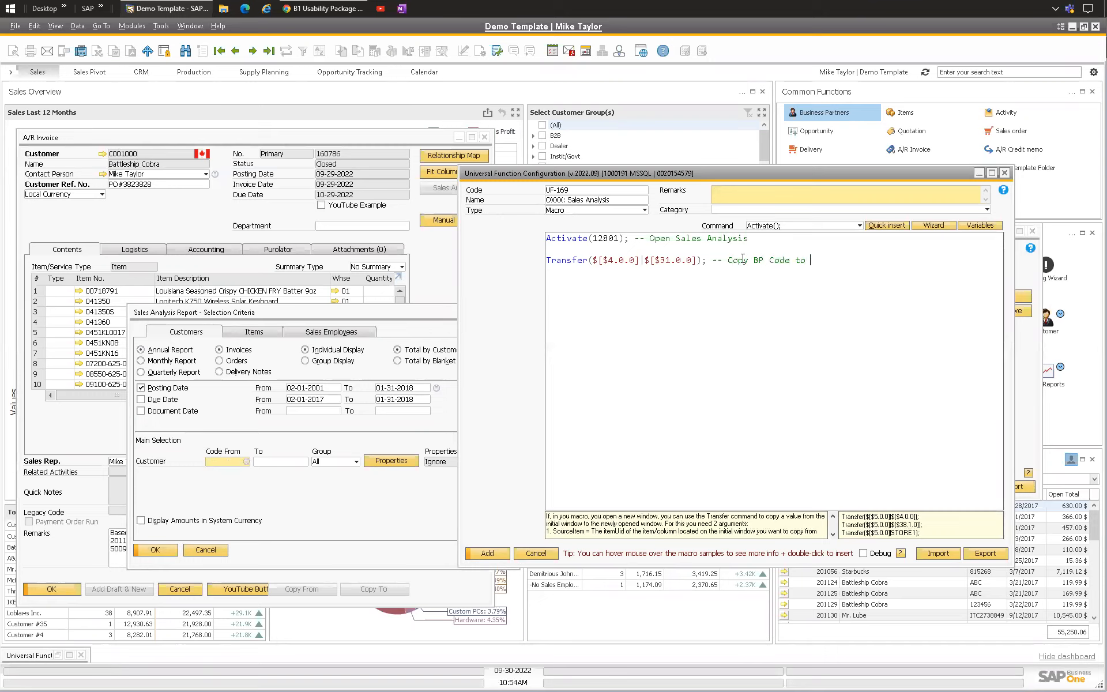
pyautogui.write('e From')
pyautogui.press('Return')
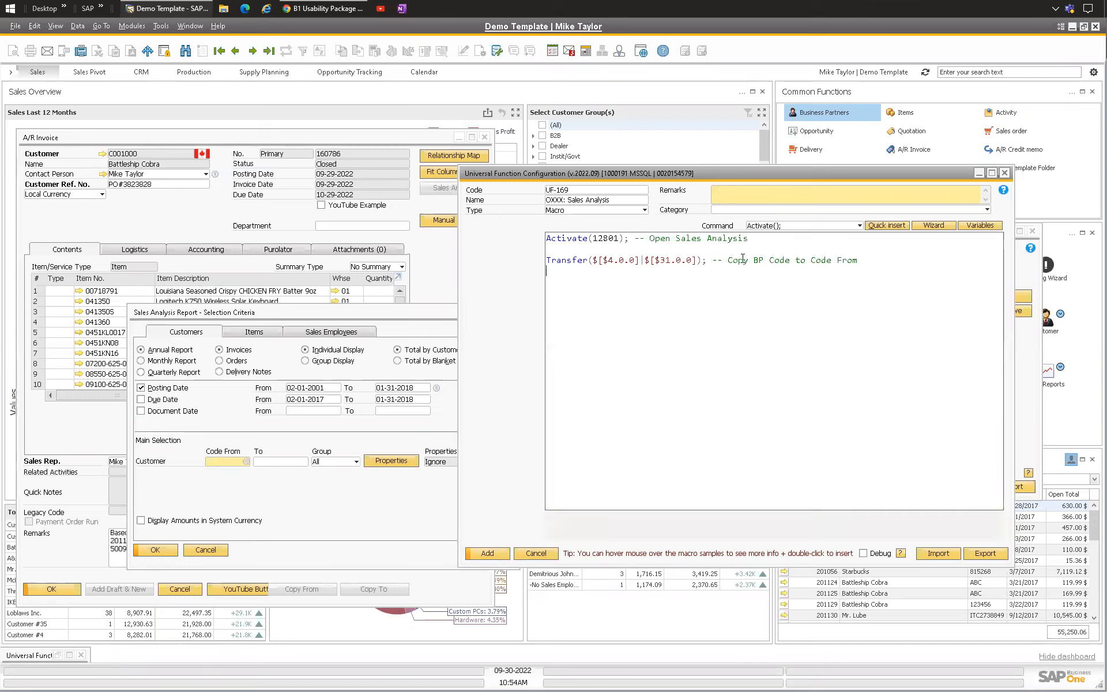
# Step: Duplicate the Transfer line and change its target to the customer To field's item syntax $[$50.0.0]
pyautogui.moveTo(862, 261); pyautogui.dragTo(639, 286)
pyautogui.click(882, 269)
pyautogui.press('Return')
pyautogui.hotkey('ctrl', 'v')
pyautogui.click(279, 461)
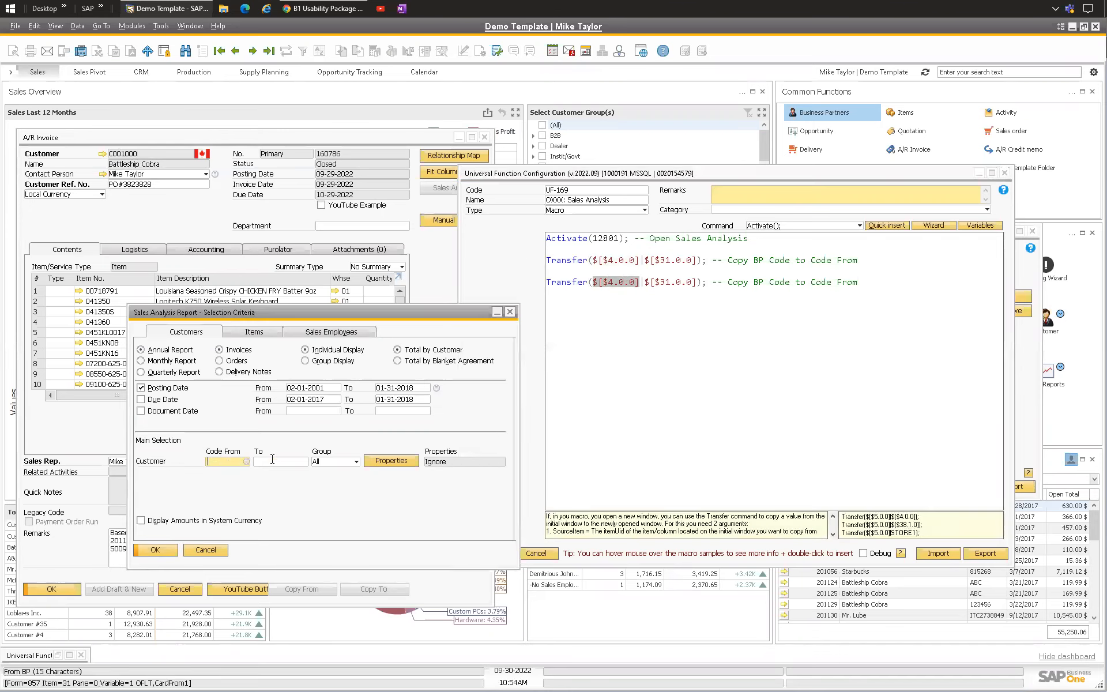
pyautogui.rightClick(272, 462)
pyautogui.moveTo(340, 474)
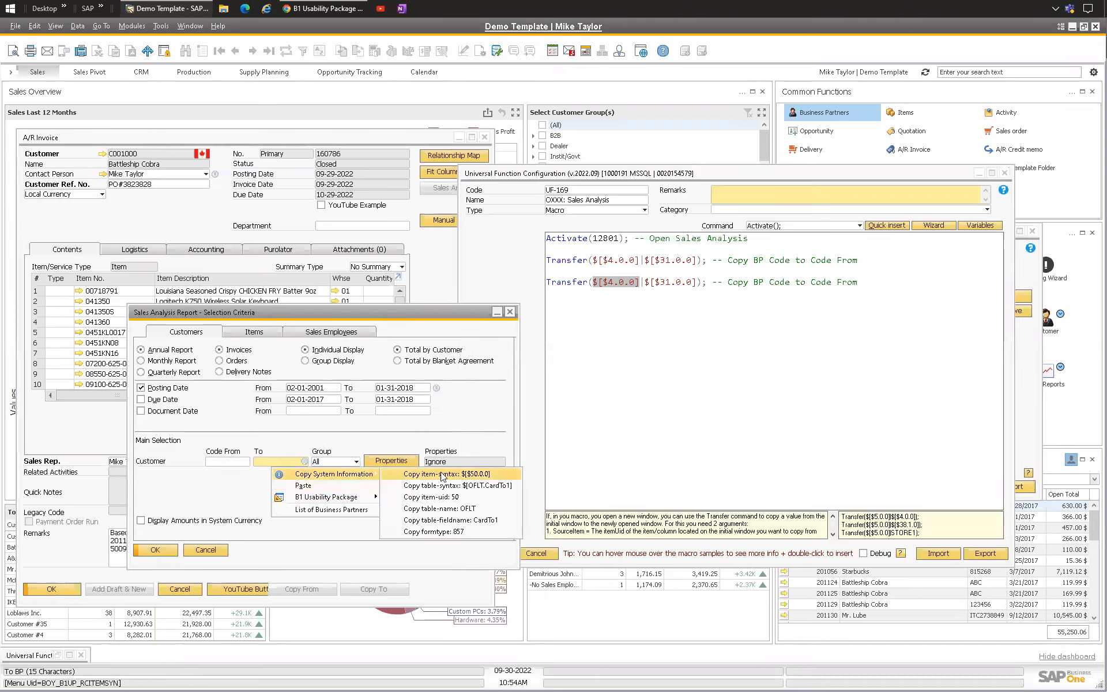
pyautogui.click(430, 477)
pyautogui.moveTo(644, 283); pyautogui.dragTo(697, 288)
pyautogui.hotkey('ctrl', 'v')
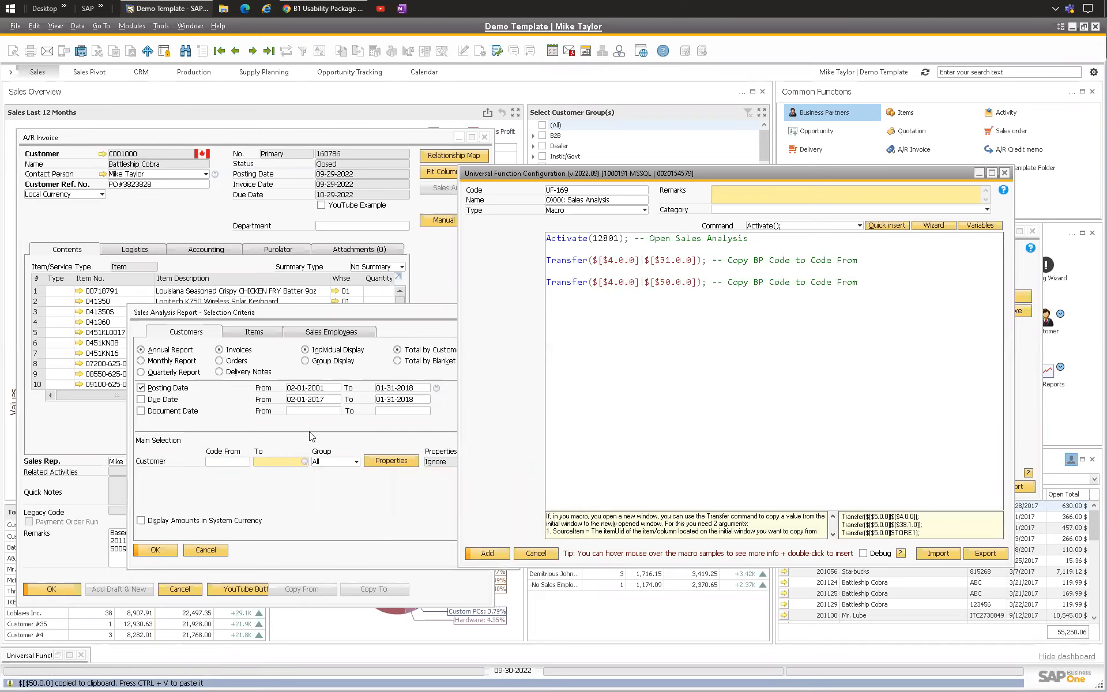
# Step: Inspect the system information of the Sales Analysis customer To field
pyautogui.click(269, 461)
pyautogui.rightClick(272, 463)
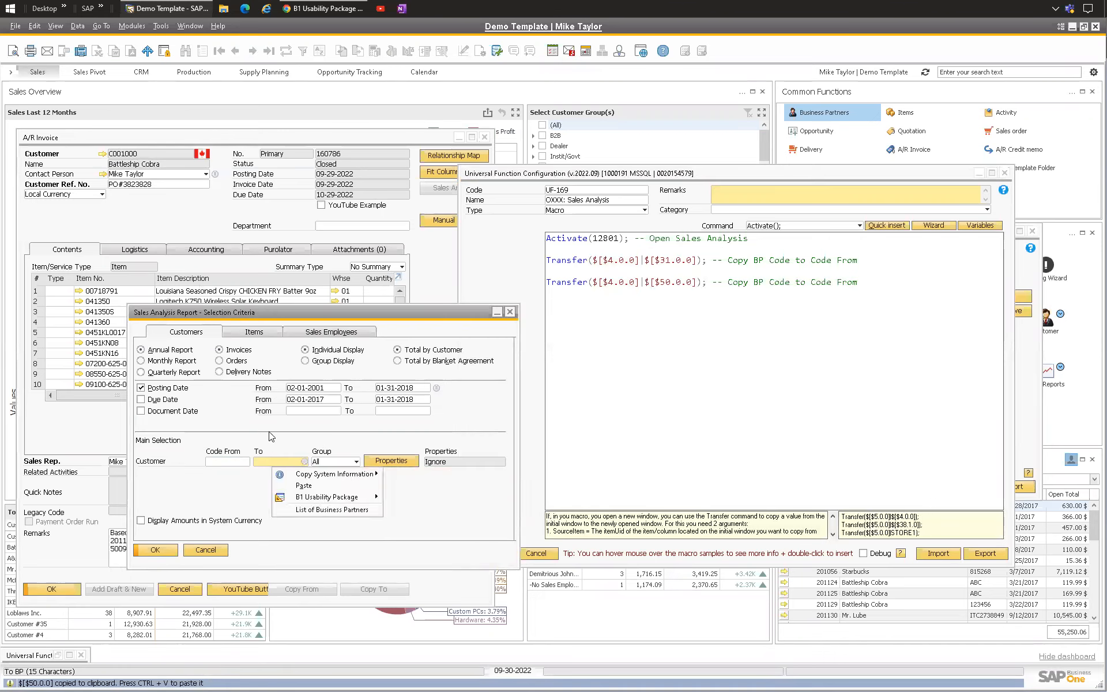
pyautogui.click(55, 25)
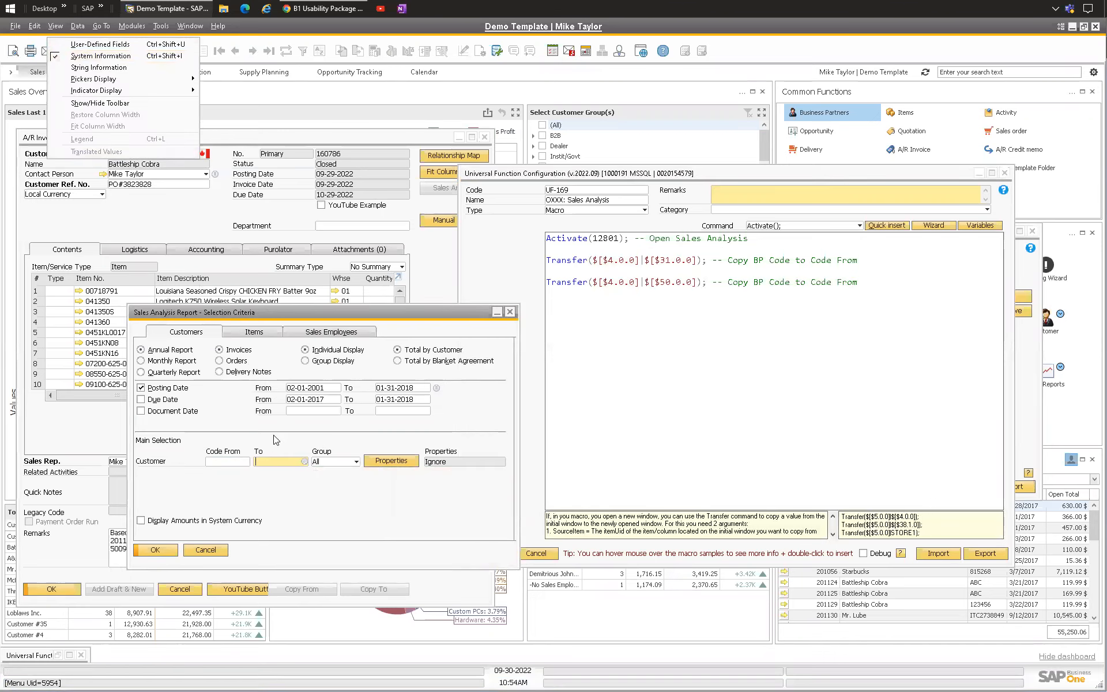
pyautogui.click(279, 462)
pyautogui.rightClick(279, 462)
pyautogui.moveTo(316, 474)
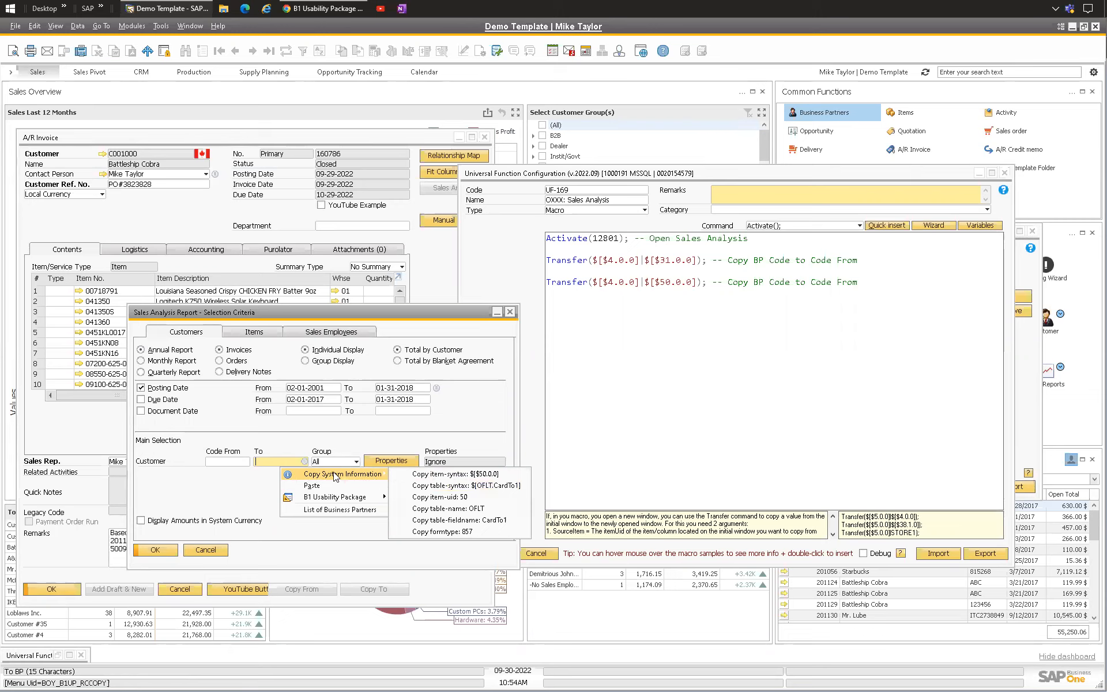
pyautogui.moveTo(352, 474)
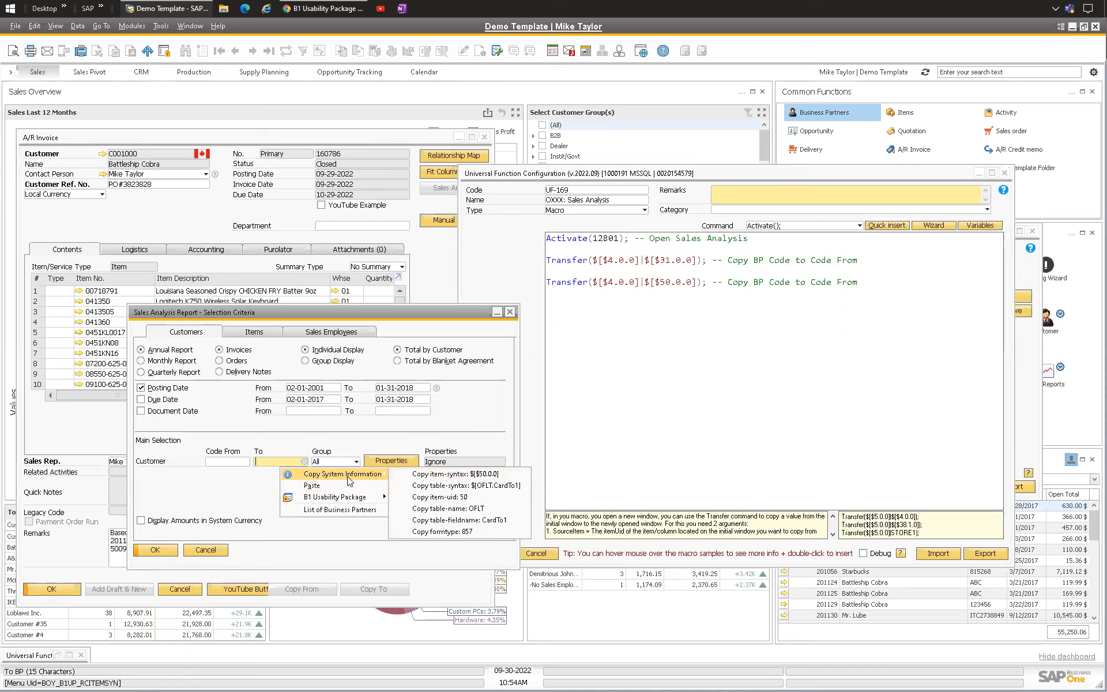
# Step: Change the second Transfer line's comment to -- Copy BP Code to Code To
pyautogui.click(489, 476)
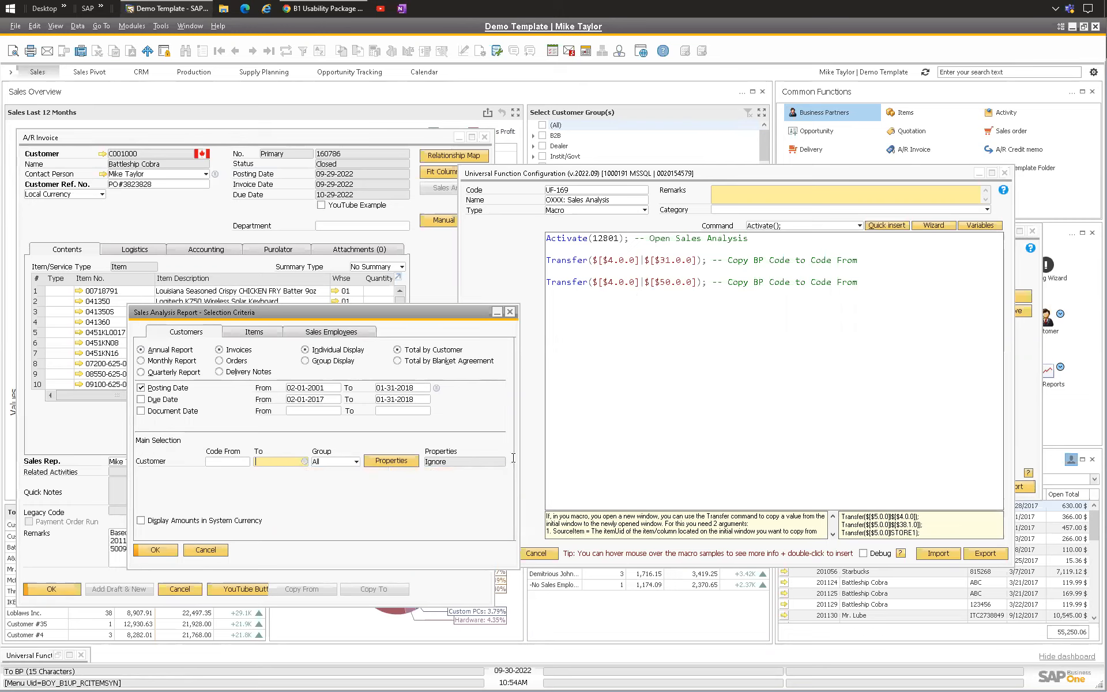
pyautogui.click(796, 298)
pyautogui.doubleClick(846, 282)
pyautogui.write('T')
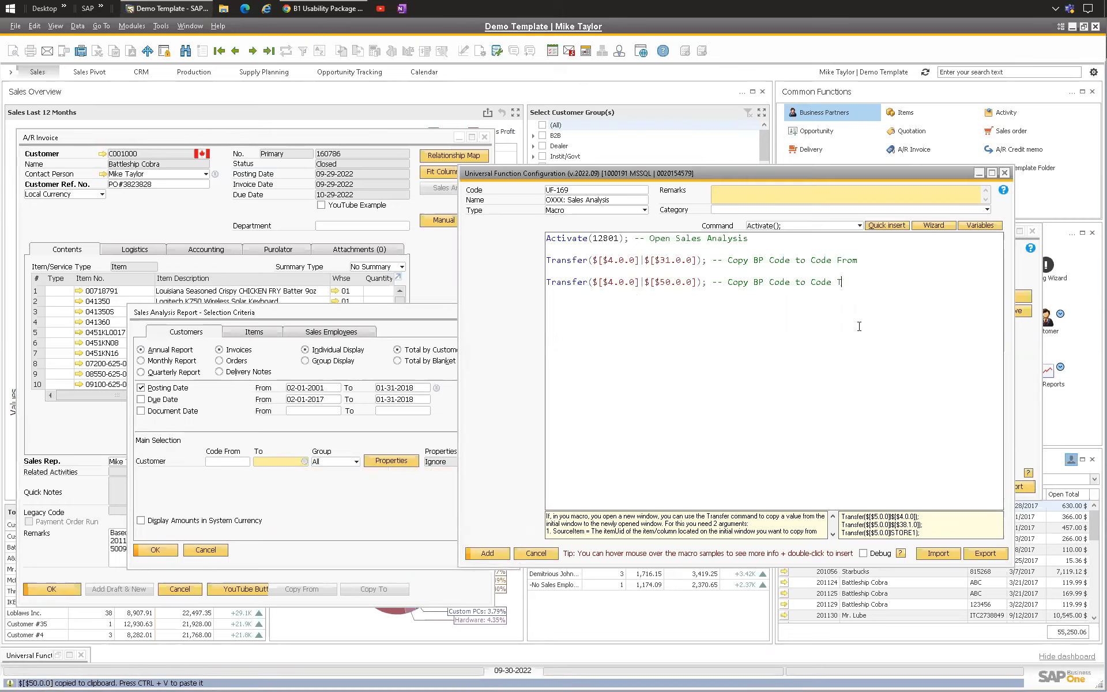
pyautogui.write('o')
# Step: Add a Click(); command on a new line with the comment -- Click OK
pyautogui.press('Return')
pyautogui.press('Return')
pyautogui.write('Clc')
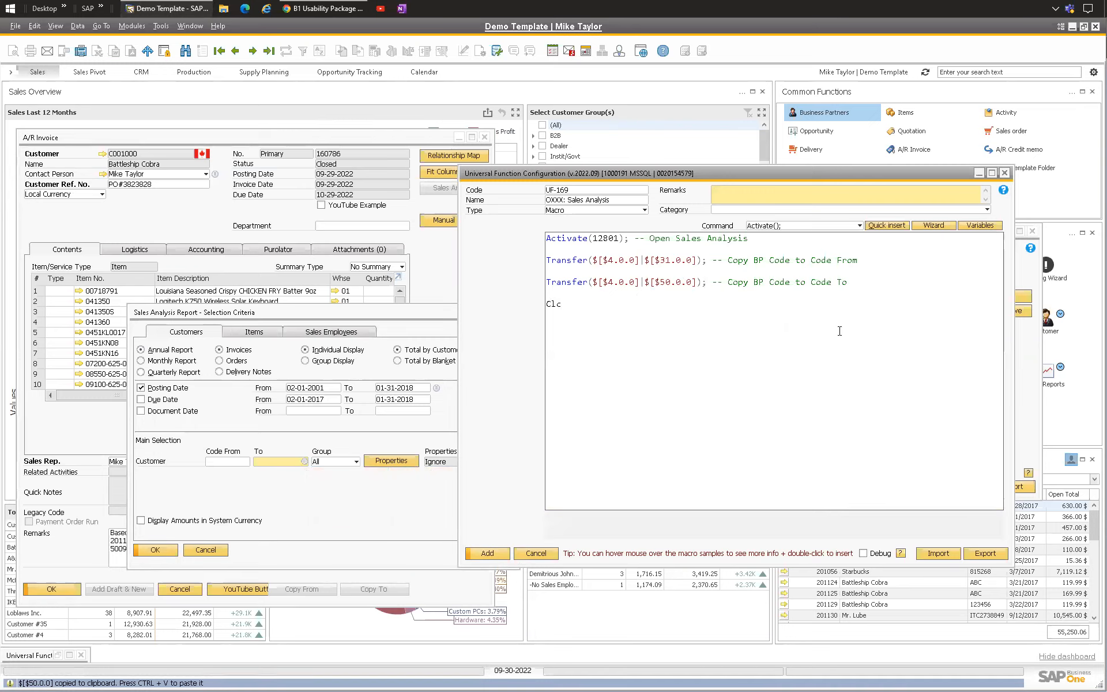
pyautogui.write('ick*(==')
pyautogui.press('BackSpace')
pyautogui.write('(); -')
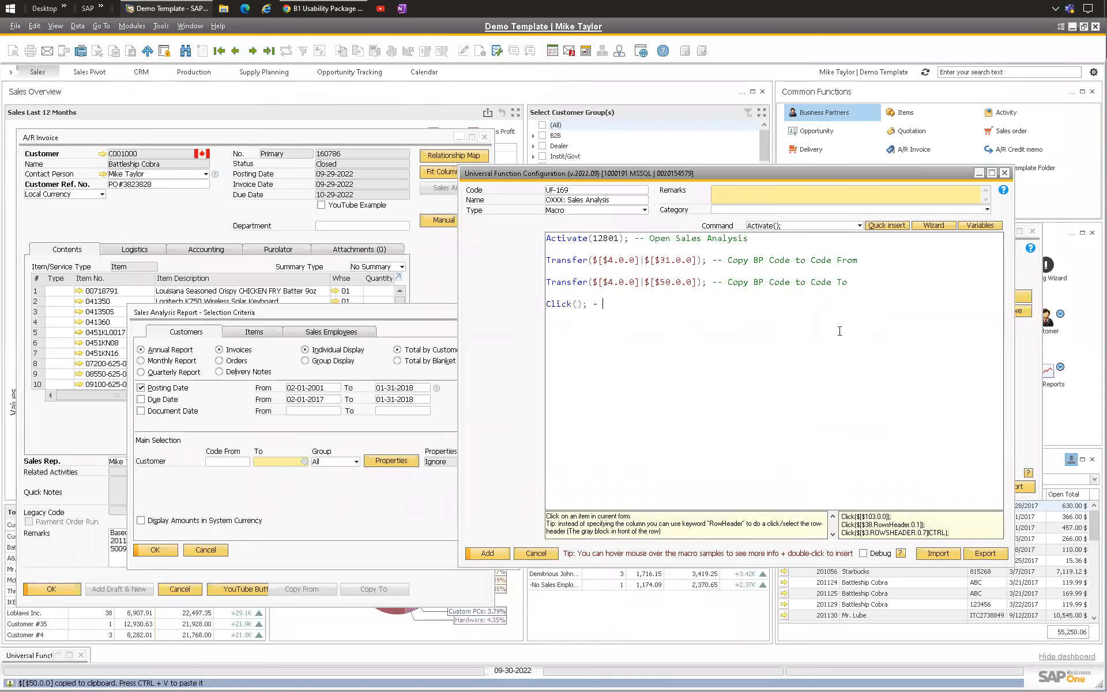
pyautogui.press('Return')
pyautogui.press('Return')
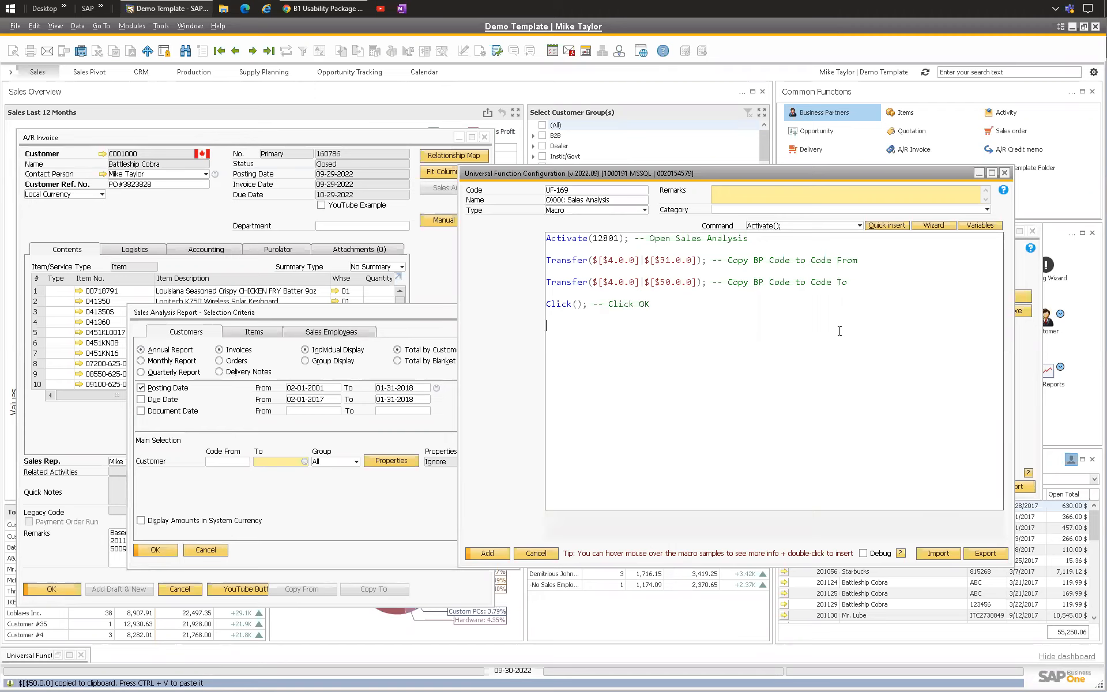
# Step: Add a StatusBar command with the message Running Sales Analysis. (UF-169) and type S
pyautogui.write('StatusBar(message|type);')
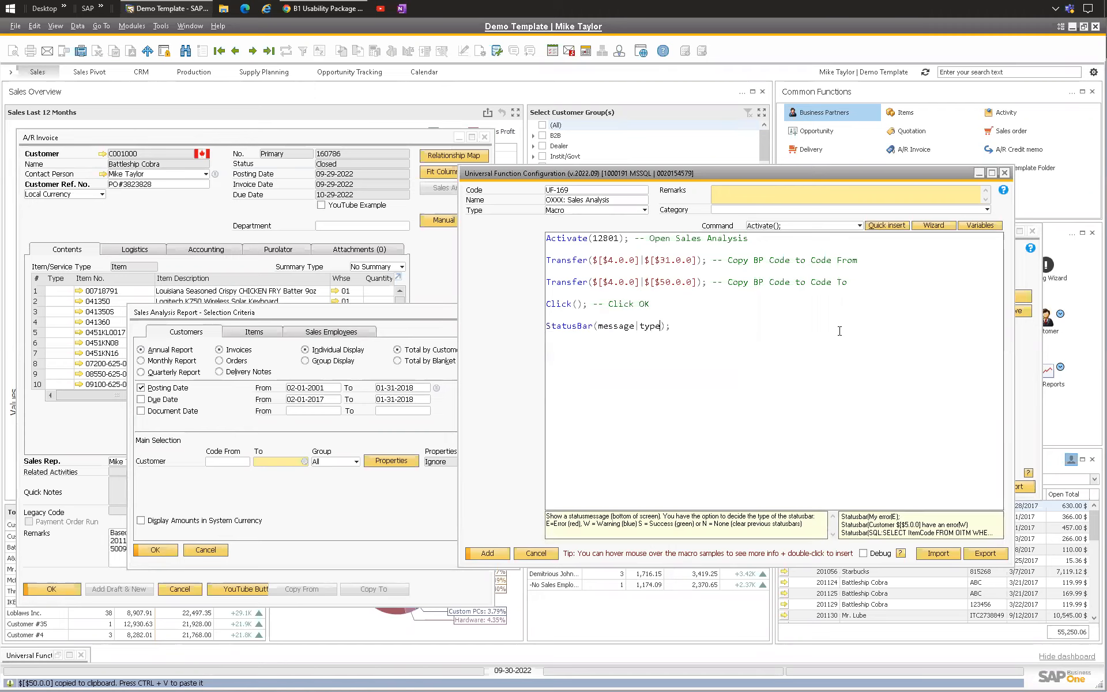
pyautogui.press('BackSpace')
pyautogui.press('BackSpace')
pyautogui.press('BackSpace')
pyautogui.press('BackSpace')
pyautogui.write('Running Sales A')
pyautogui.press('Up')
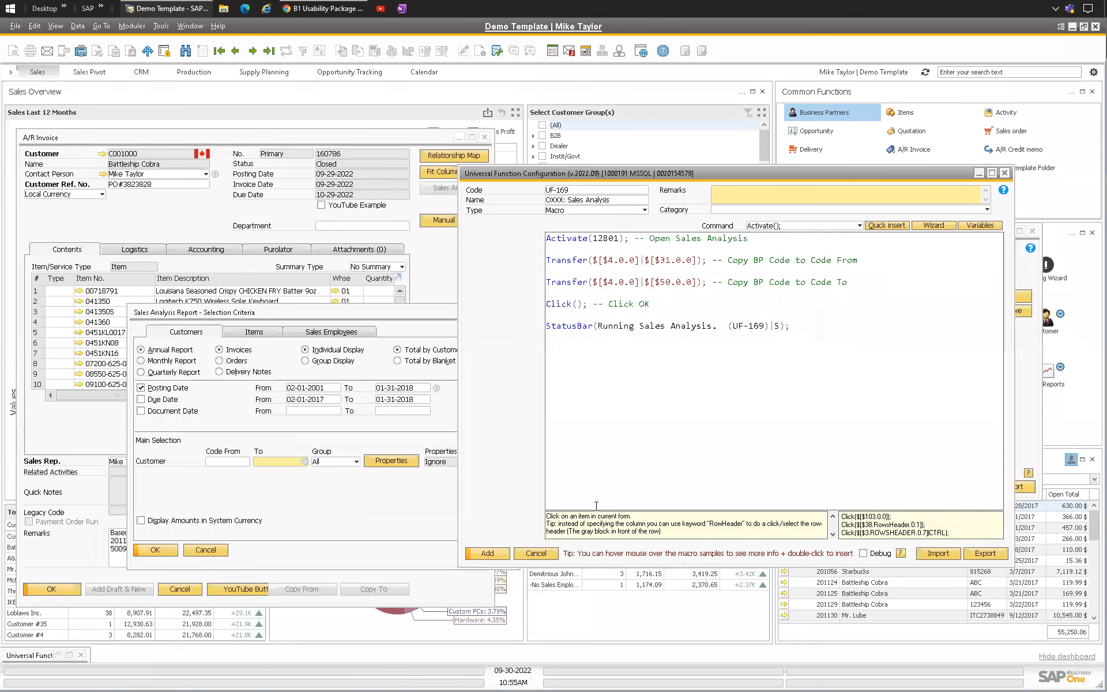
# Step: Update the Sales Analysis macro, confirm the button configuration, and close the Sales Analysis selection window
pyautogui.click(487, 554)
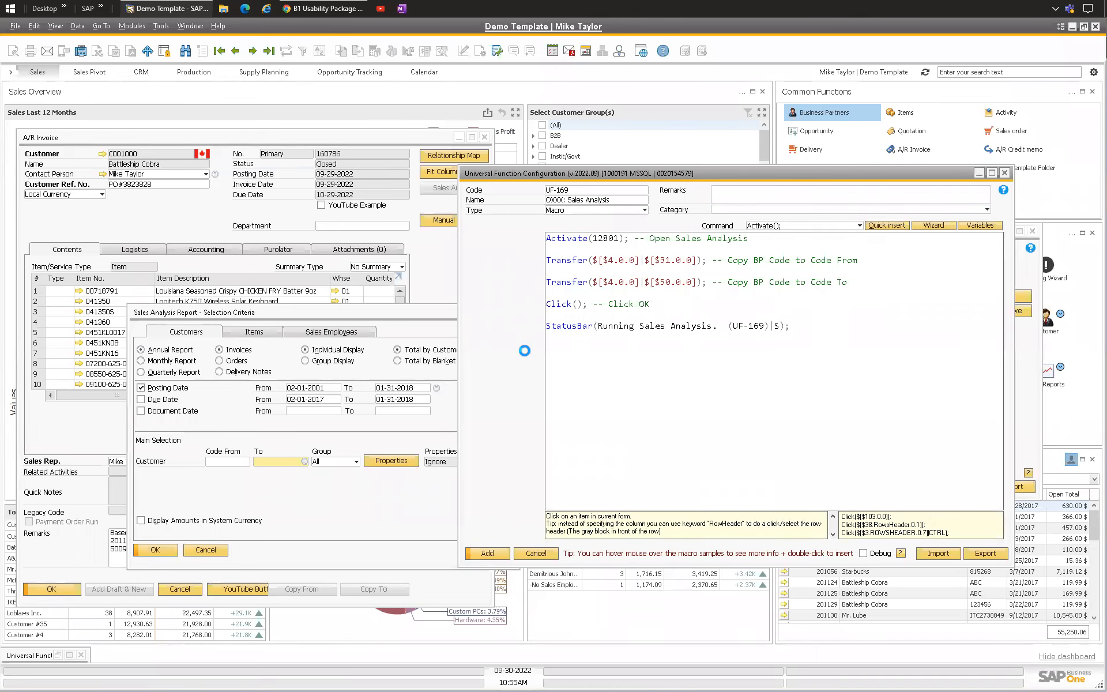
pyautogui.click(562, 475)
pyautogui.click(482, 487)
pyautogui.click(362, 314)
pyautogui.press('Escape')
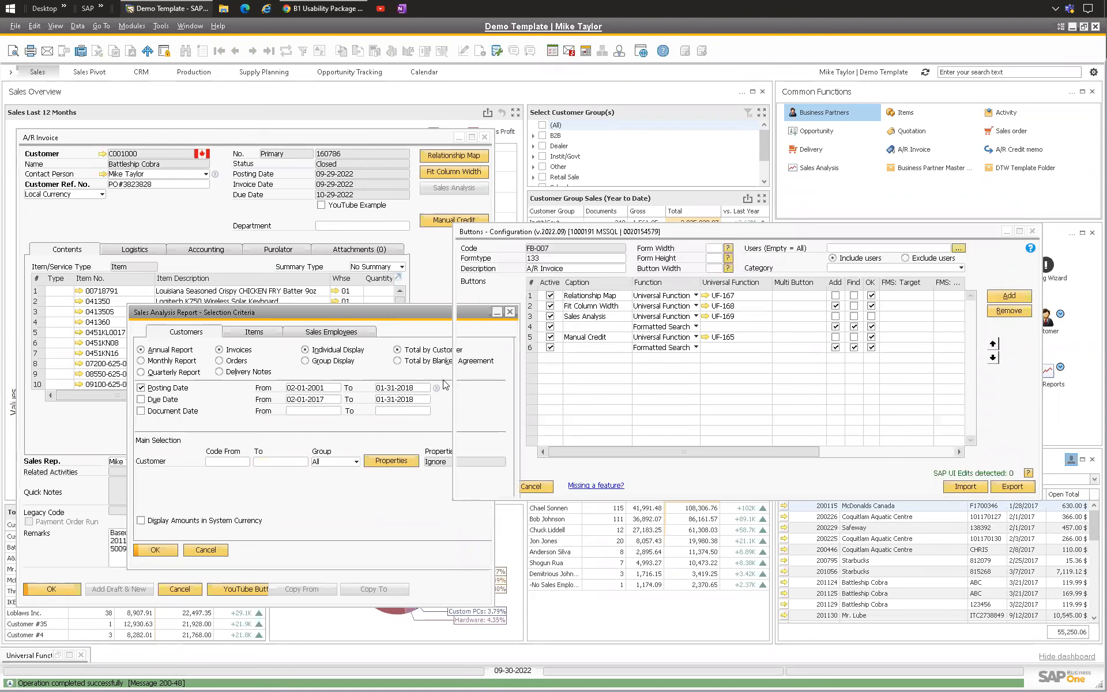
# Step: Enable the Sales Analysis button in Add and OK modes and update the button configuration
pyautogui.click(168, 219)
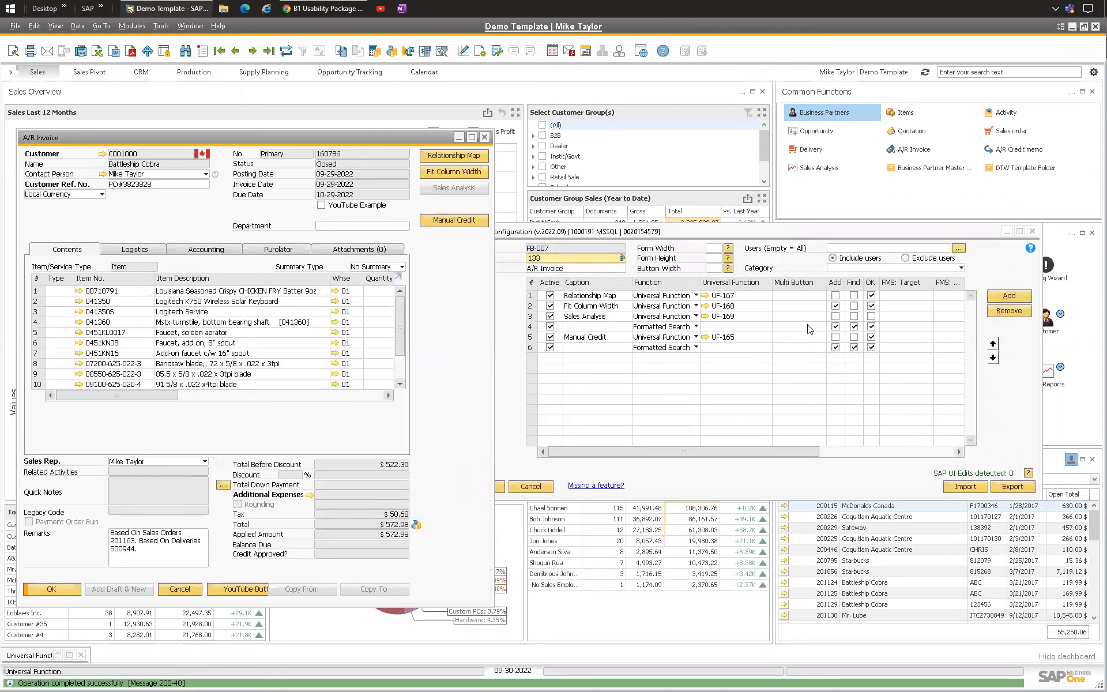
pyautogui.click(836, 316)
pyautogui.click(871, 316)
pyautogui.click(483, 487)
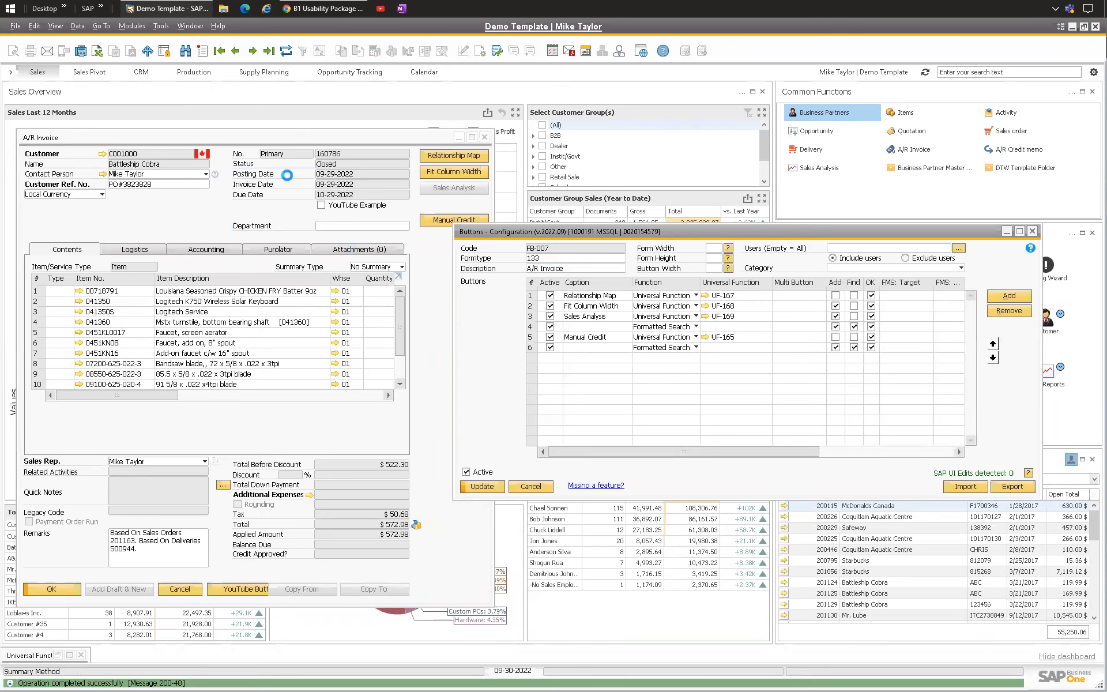
# Step: Close the A/R invoice and reopen it so the updated buttons load
pyautogui.rightClick(339, 159)
pyautogui.press('Escape')
pyautogui.press('Escape')
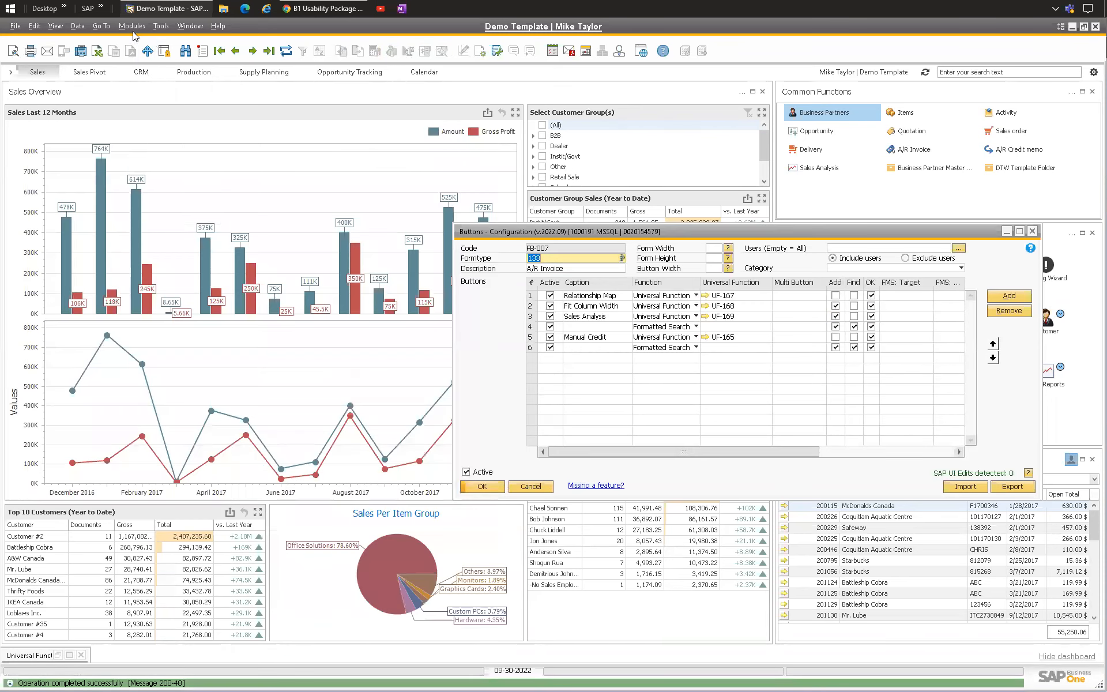
pyautogui.click(137, 28)
pyautogui.moveTo(143, 92)
pyautogui.click(269, 183)
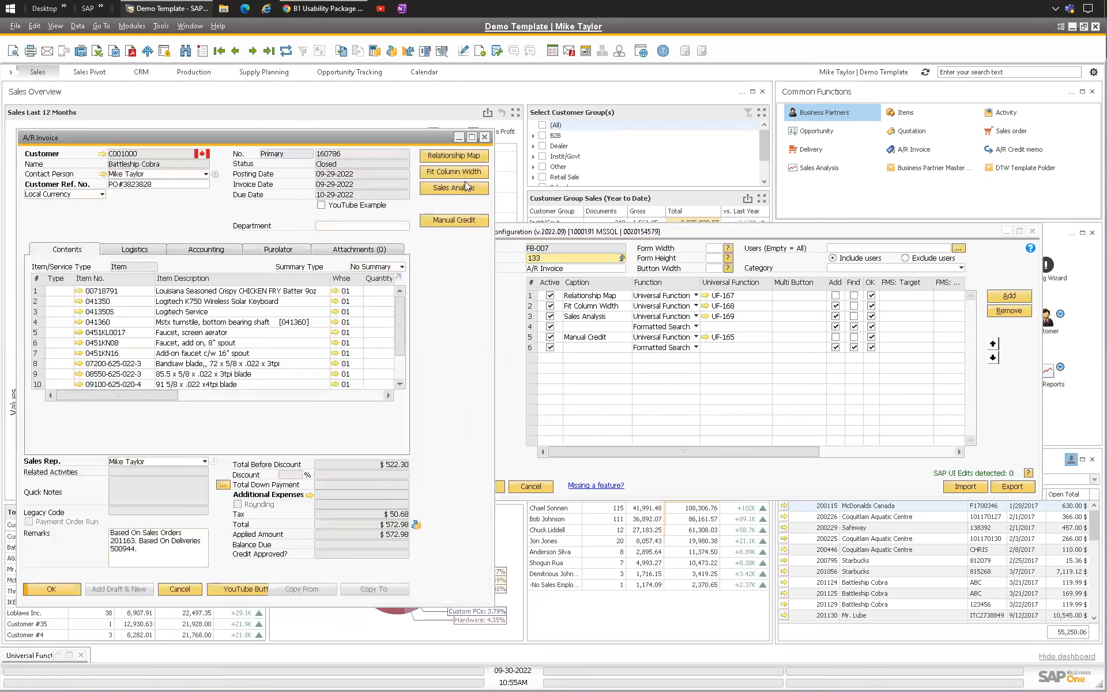
# Step: Run the Sales Analysis button and copy the item syntax of the selection window's OK button
pyautogui.click(454, 187)
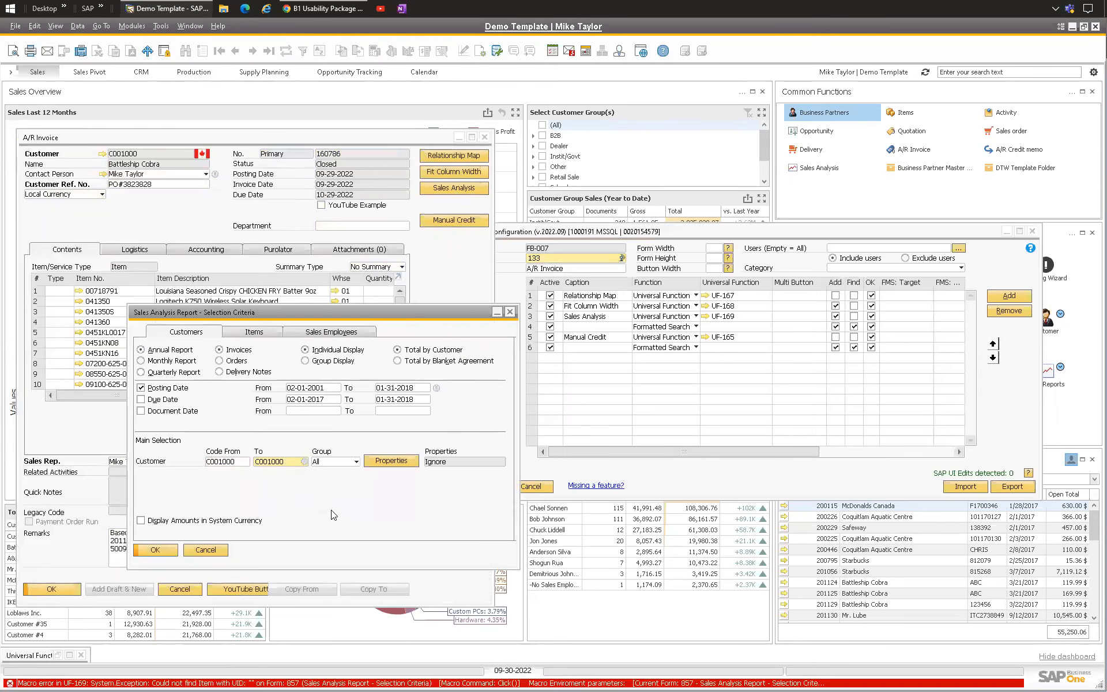
pyautogui.rightClick(161, 551)
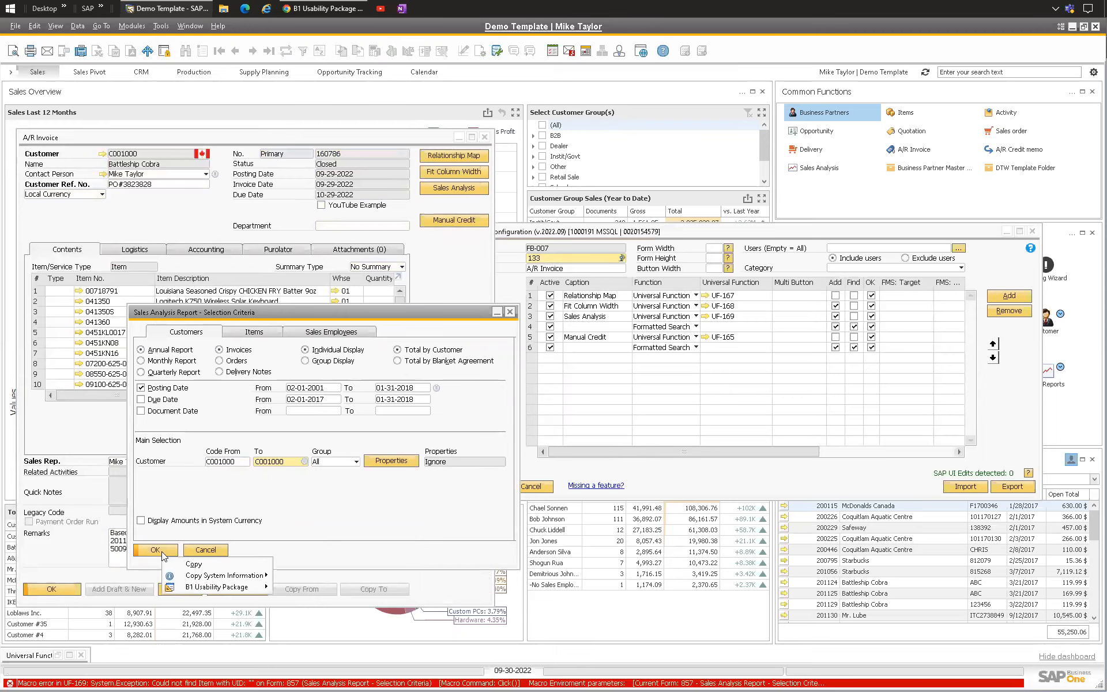
pyautogui.moveTo(230, 575)
pyautogui.click(333, 574)
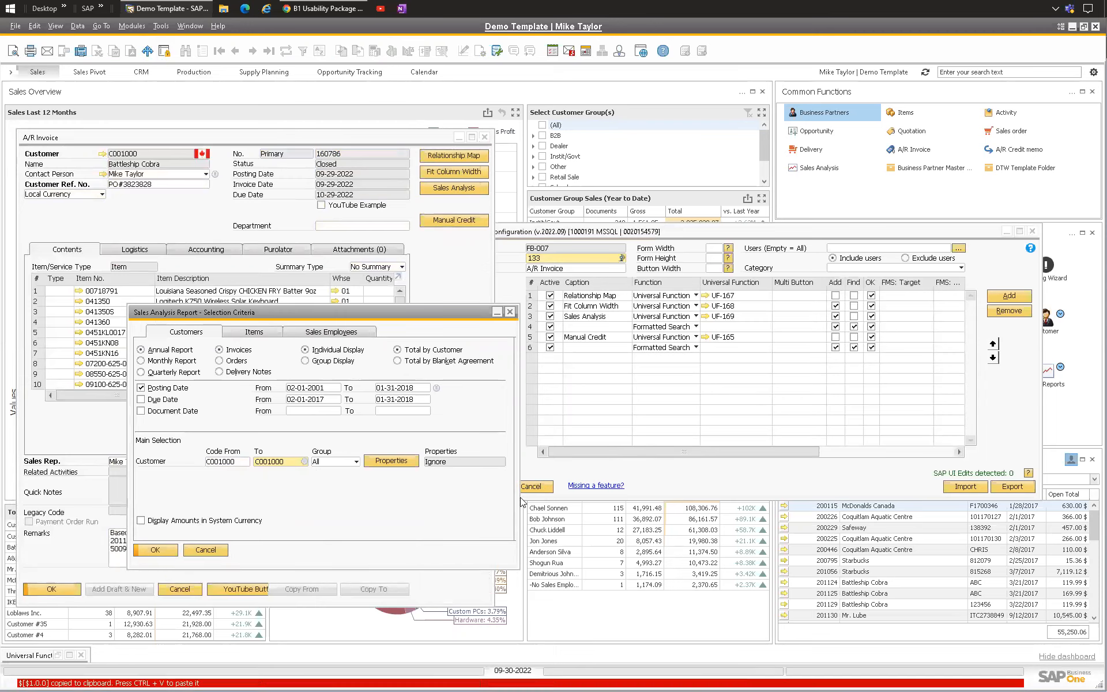
# Step: Paste $[$1.0.0] into the Click command of the Sales Analysis macro and update it
pyautogui.click(708, 321)
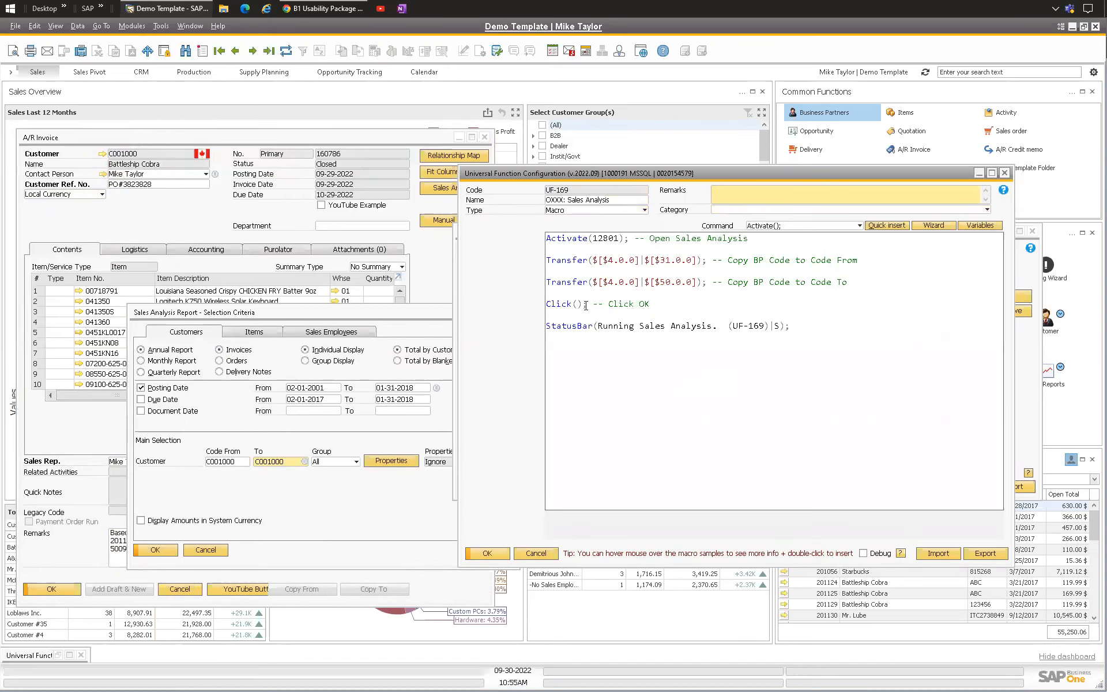
pyautogui.hotkey('ctrl', 'v')
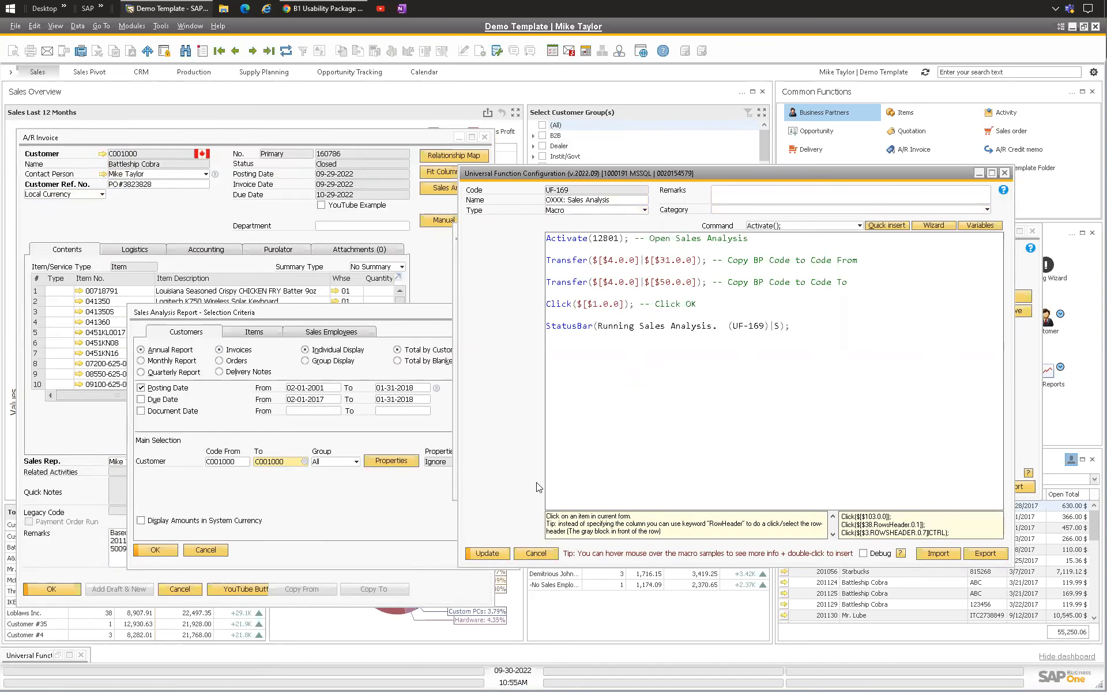
pyautogui.click(488, 551)
pyautogui.click(488, 551)
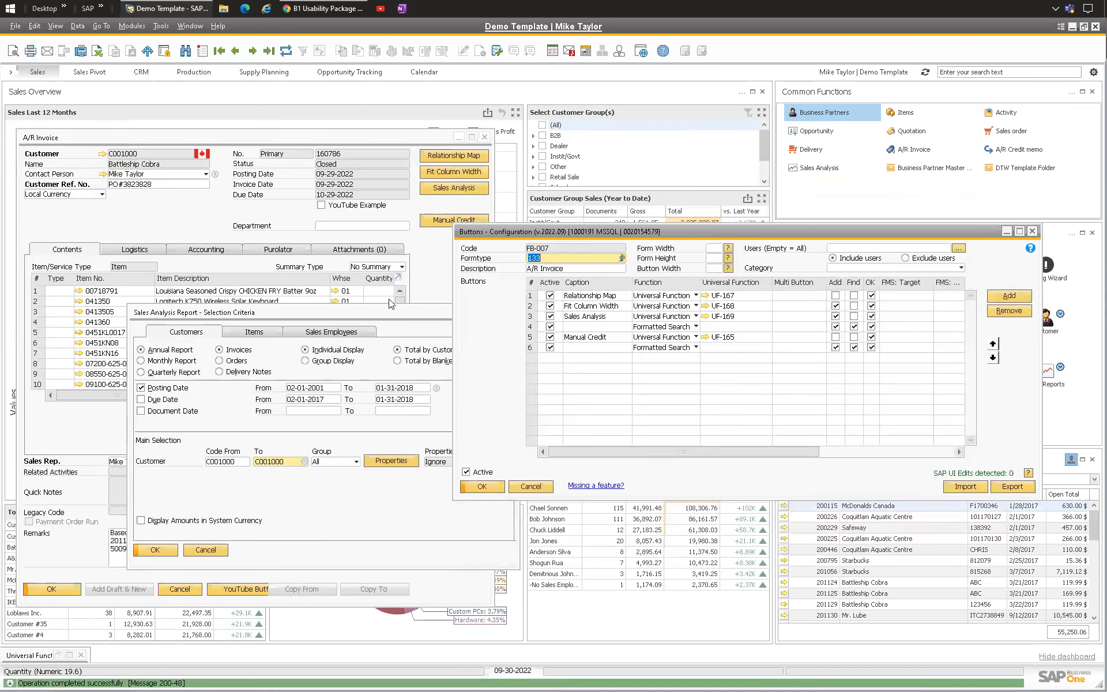
# Step: Close the selection window, update the invoice, and run the Sales Analysis button again
pyautogui.click(396, 313)
pyautogui.click(322, 205)
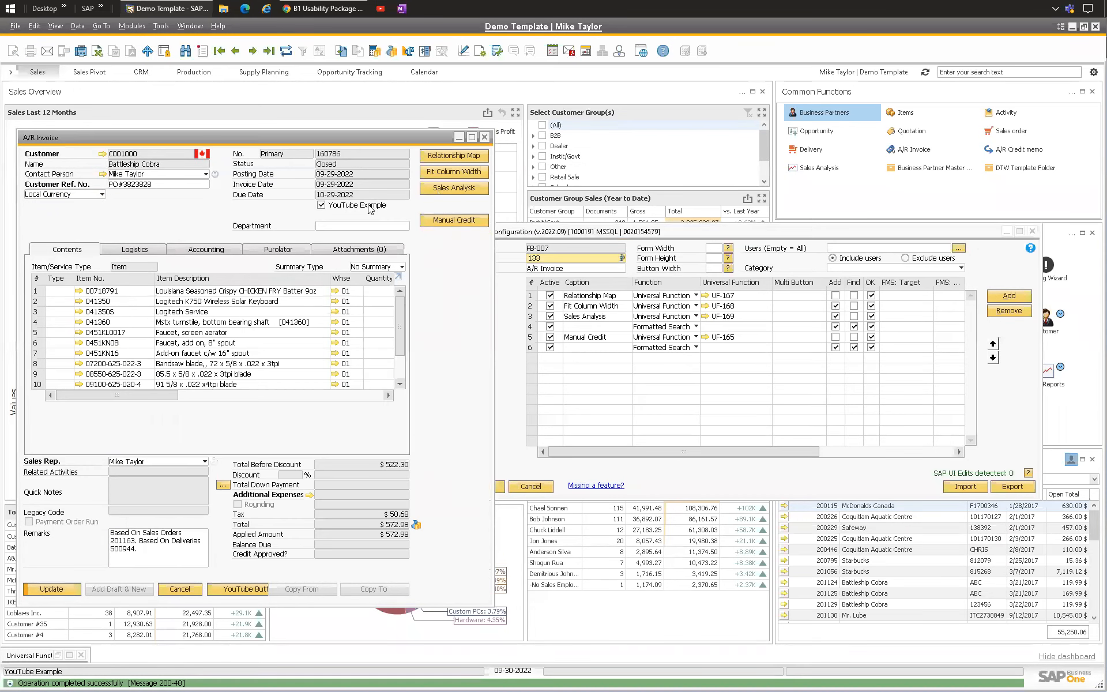
pyautogui.click(52, 588)
pyautogui.click(445, 189)
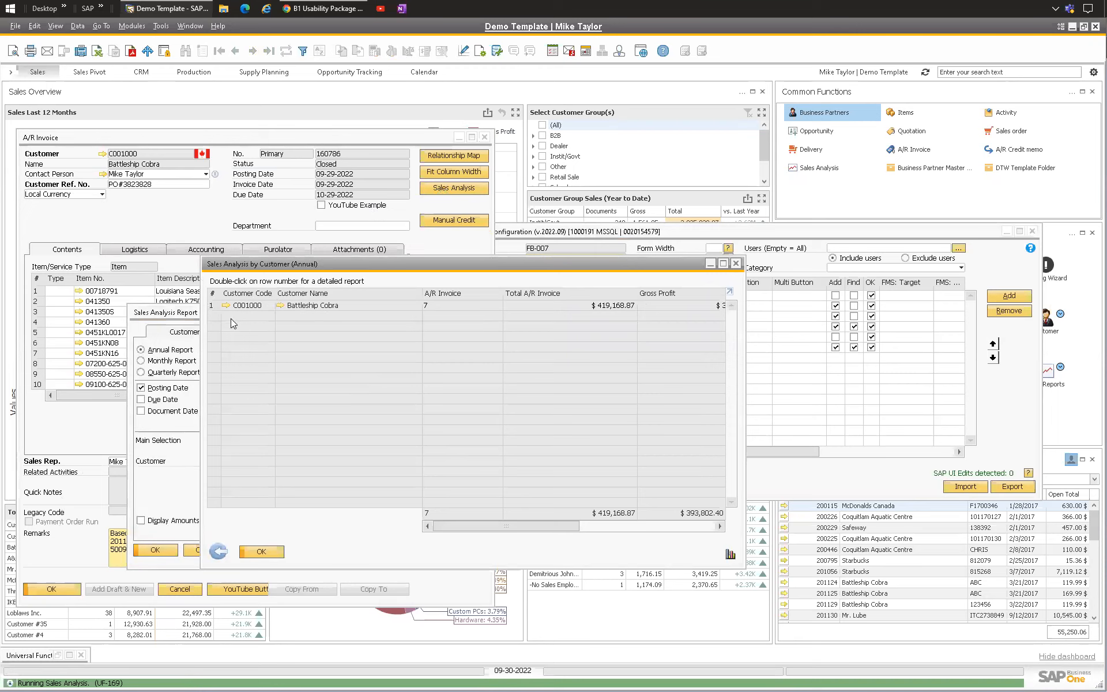
# Step: Open the customer's detailed sales analysis report, enlarge it, then close the report windows
pyautogui.doubleClick(211, 306)
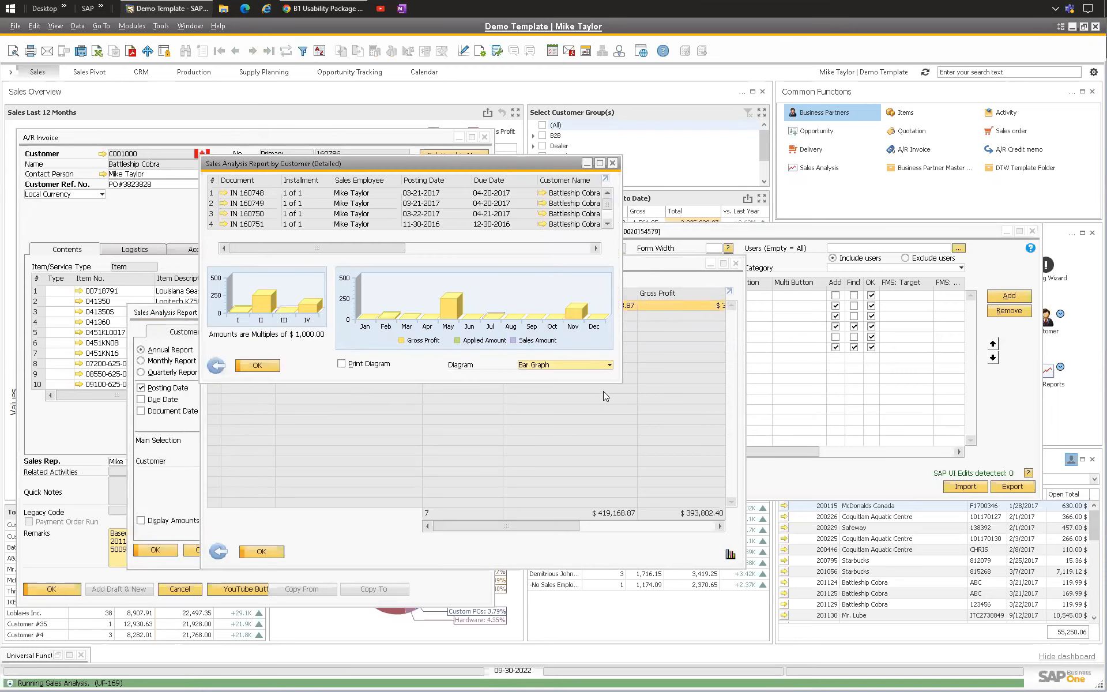
pyautogui.moveTo(604, 385); pyautogui.dragTo(605, 552)
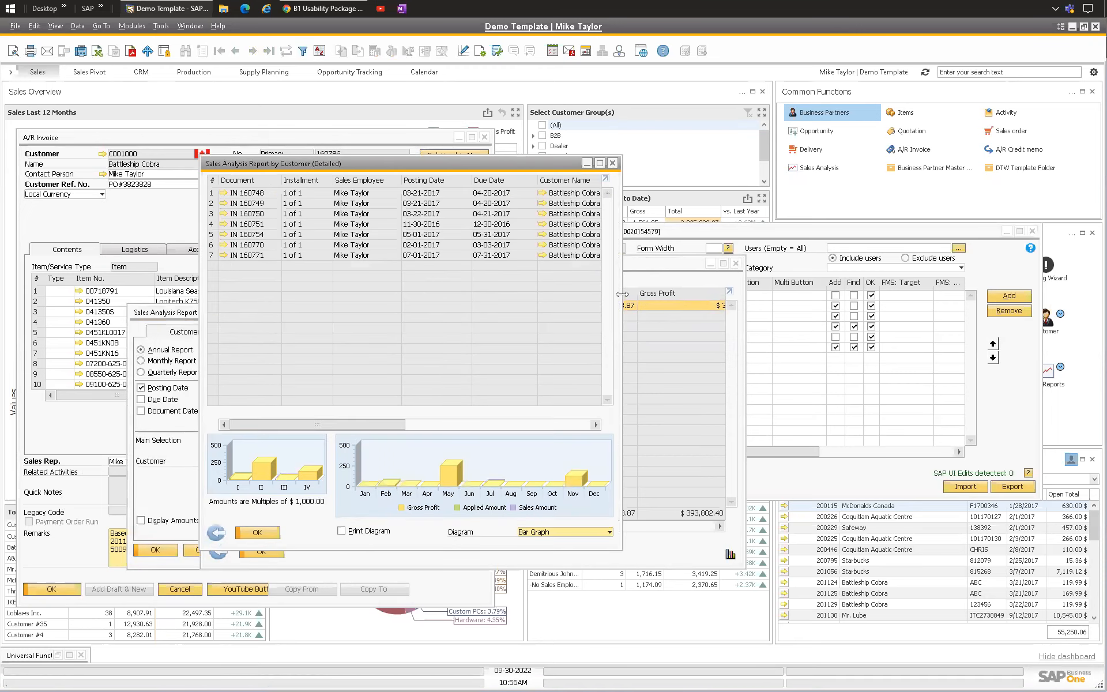
pyautogui.moveTo(622, 301); pyautogui.dragTo(747, 305)
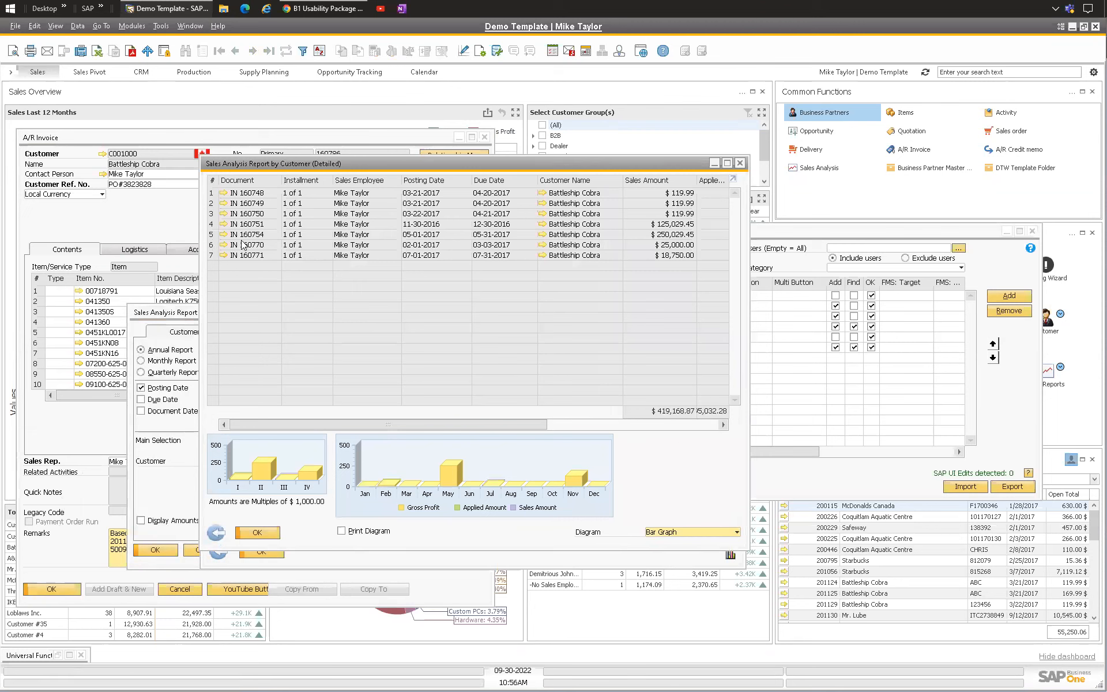
pyautogui.press('Escape')
pyautogui.press('Escape')
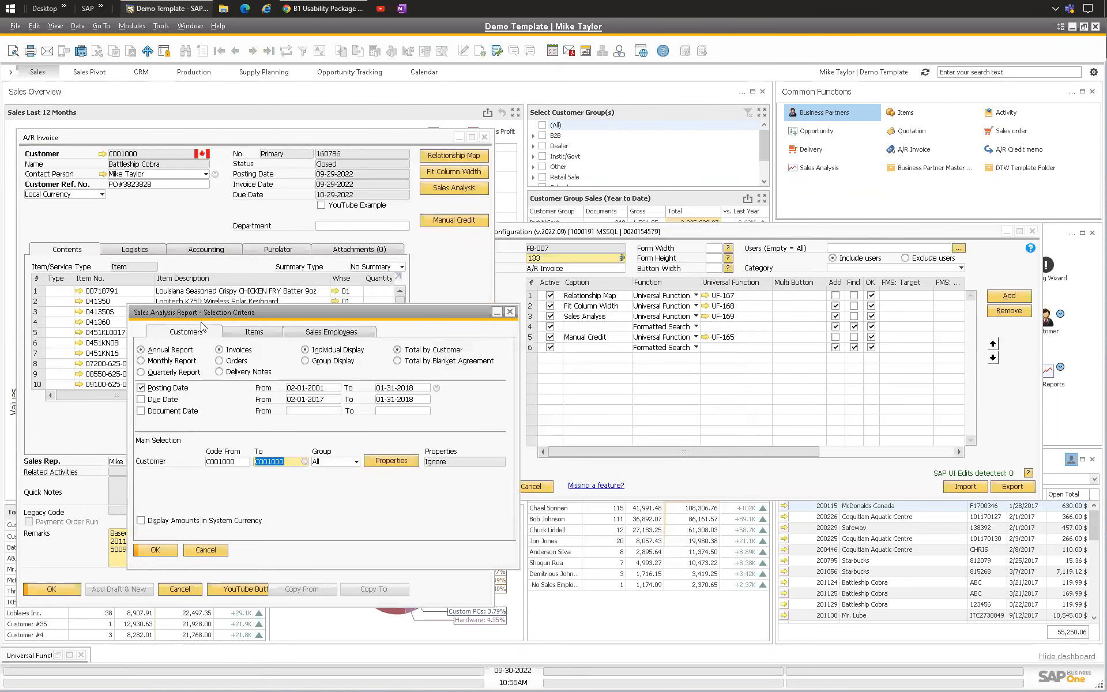
pyautogui.press('Escape')
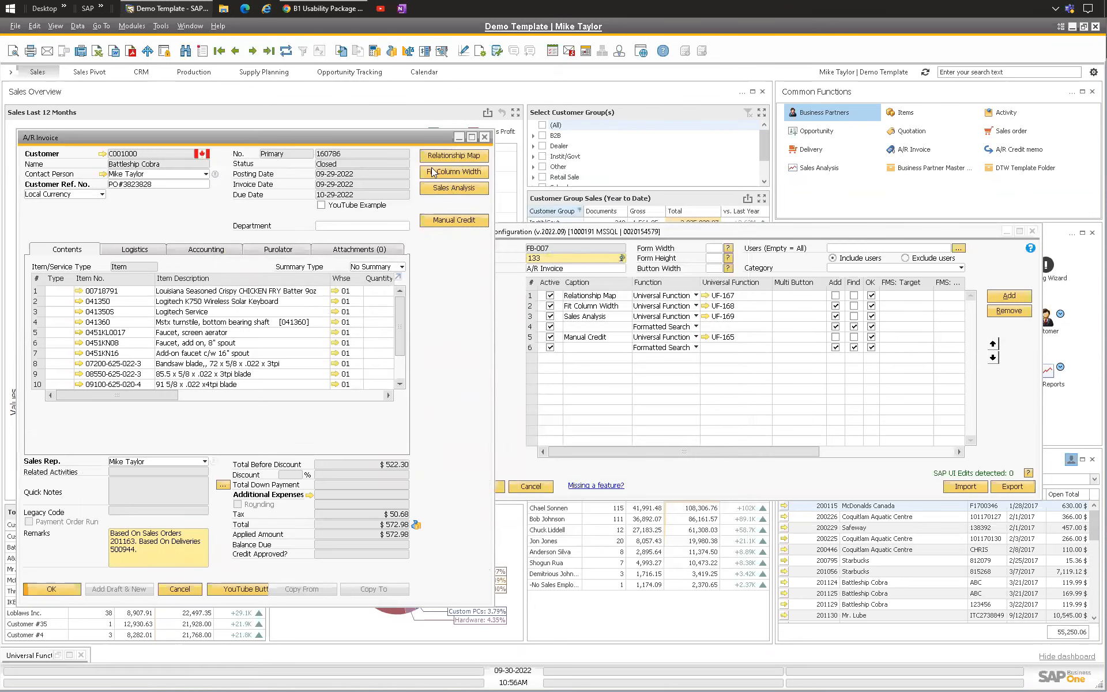
# Step: Reopen the Sales Analysis macro for review and close it with the button configuration
pyautogui.click(705, 316)
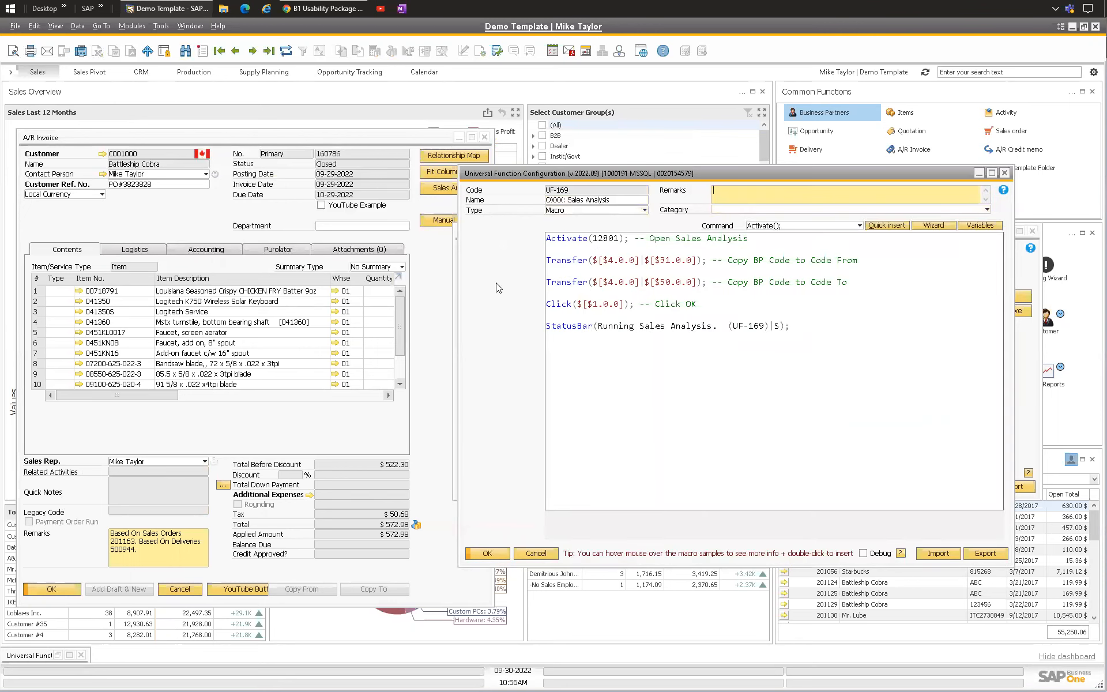
pyautogui.press('Escape')
pyautogui.press('Escape')
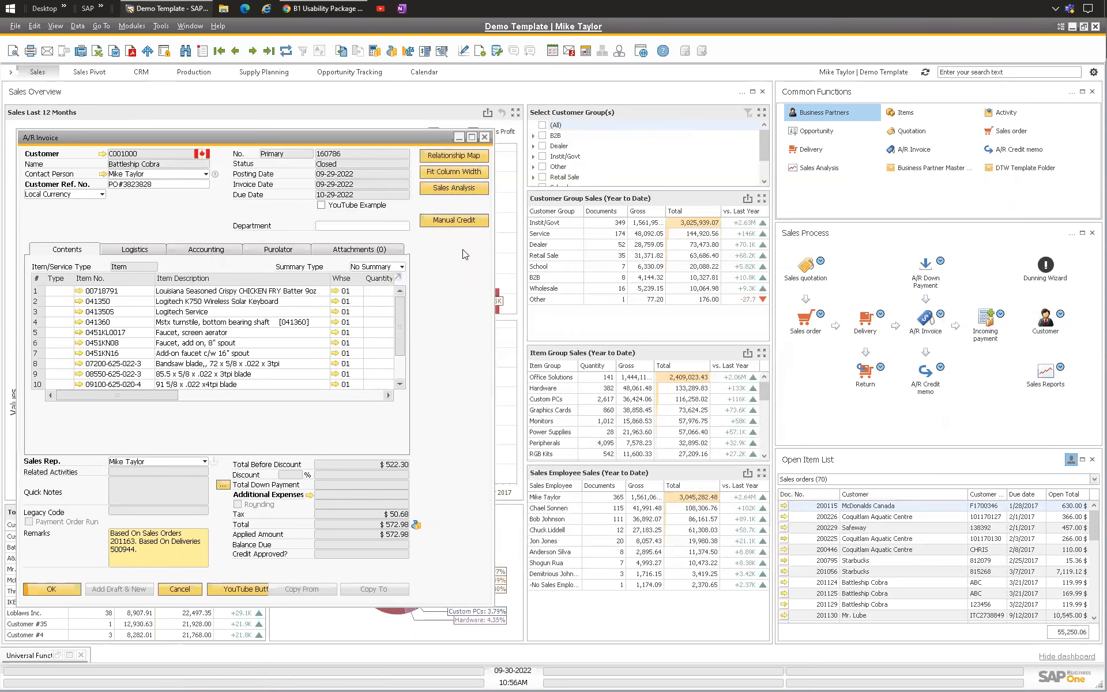
# Step: Reposition the A/R invoice and open its Relationship Map
pyautogui.moveTo(184, 147); pyautogui.dragTo(196, 149)
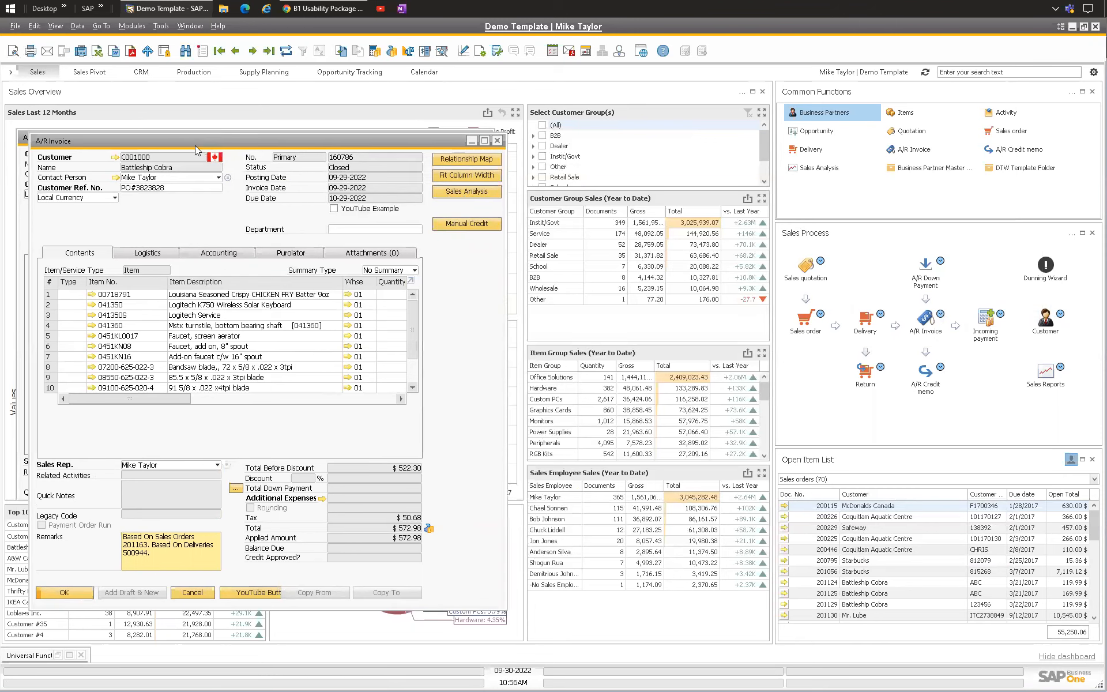
pyautogui.rightClick(153, 218)
pyautogui.press('Escape')
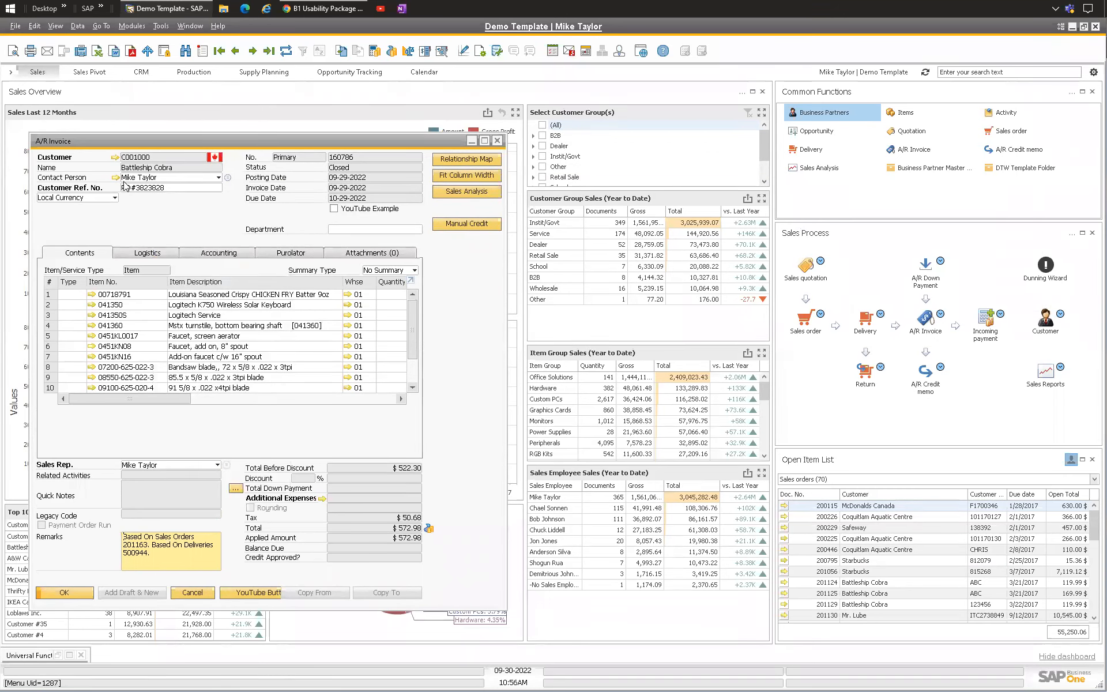
pyautogui.click(465, 159)
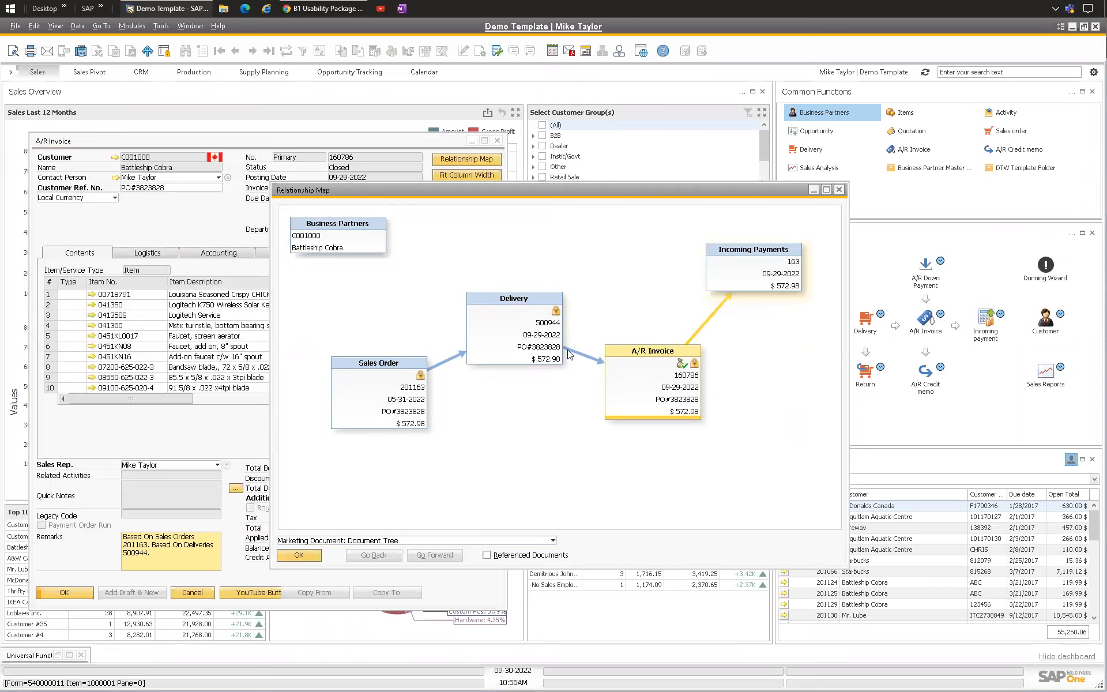
# Step: Switch the relationship map view to Marketing Document: Referenced Documents, then close the map
pyautogui.click(344, 541)
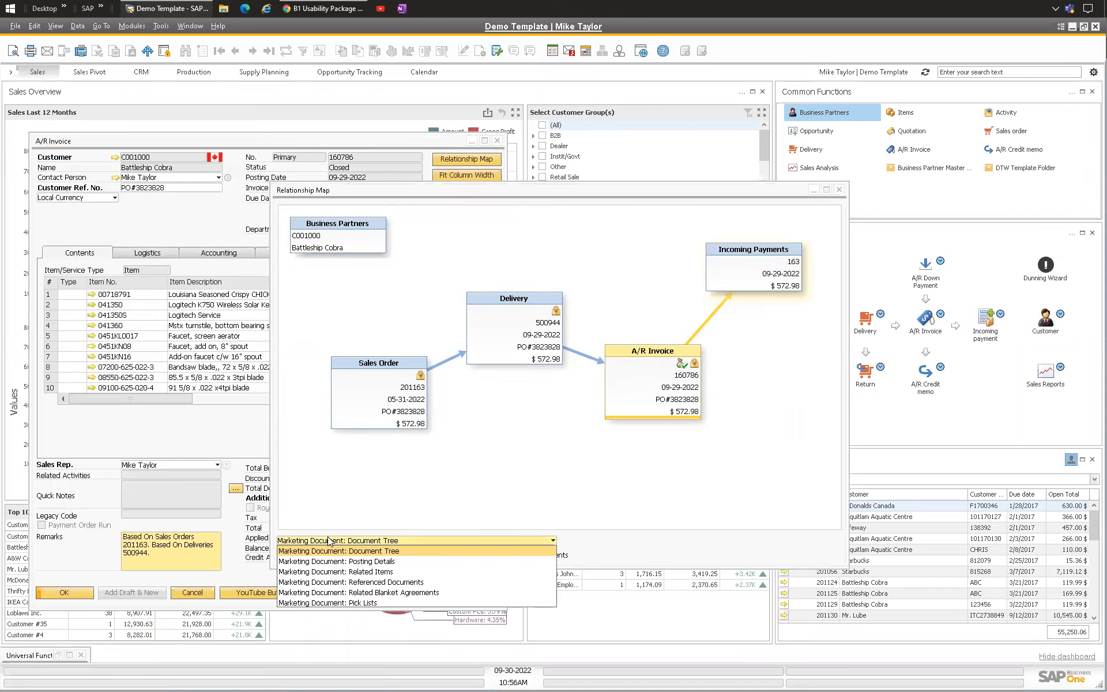
pyautogui.click(384, 582)
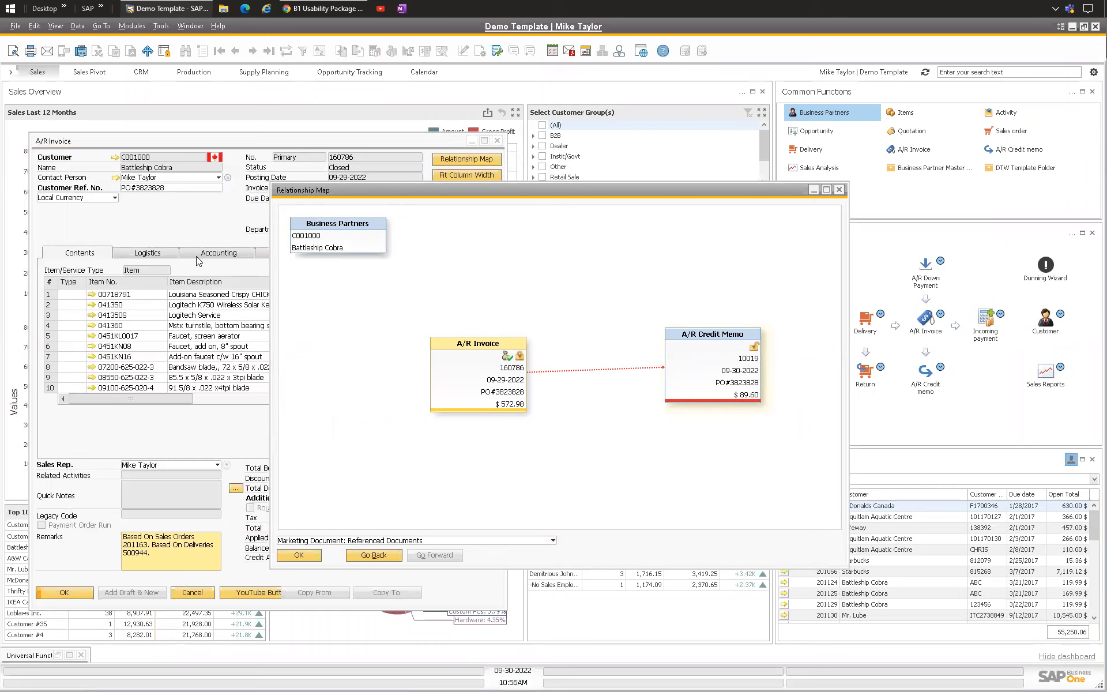
pyautogui.click(299, 554)
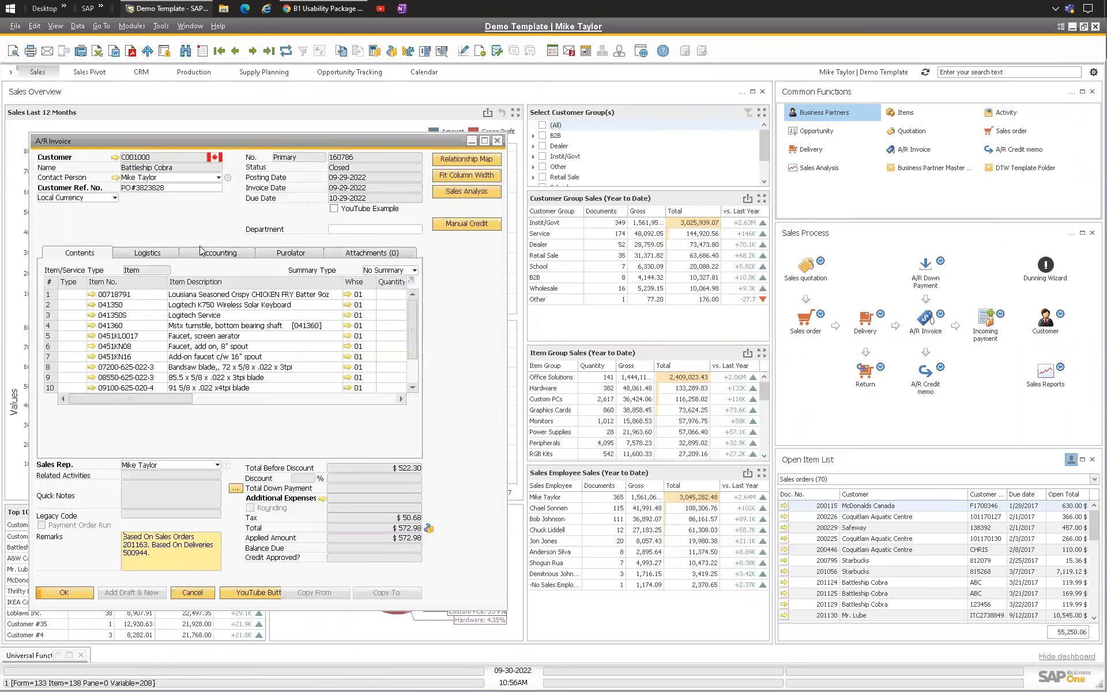
# Step: Review the invoice's referenced documents in both the Referenced To and Referenced By views, then close the reference window
pyautogui.click(214, 254)
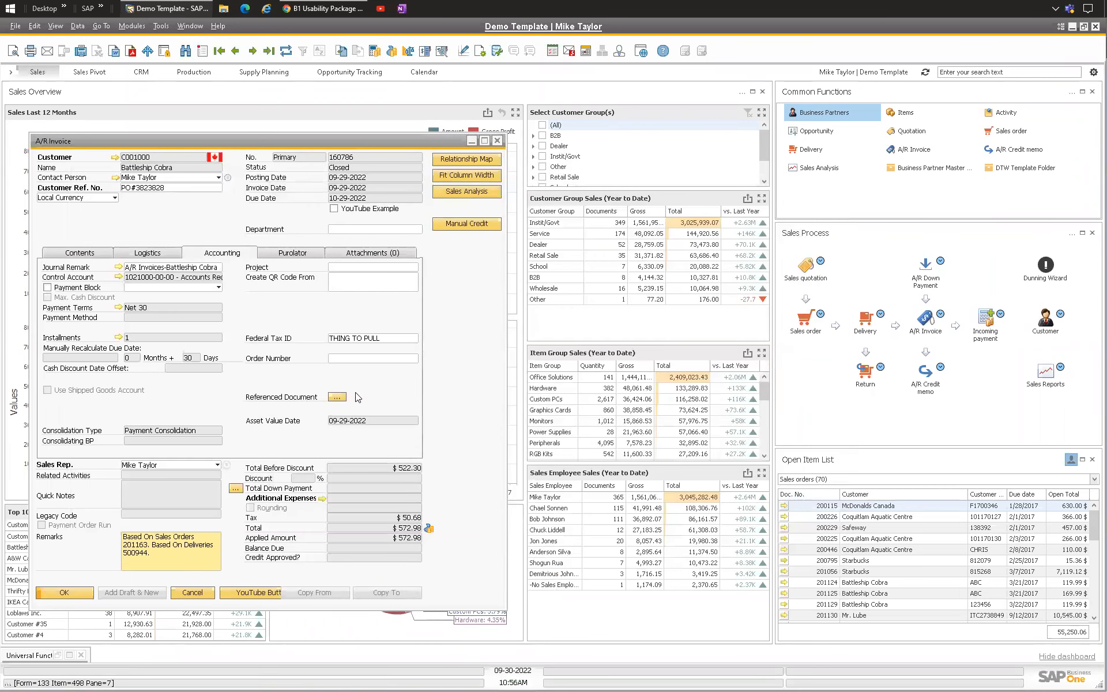
pyautogui.click(337, 396)
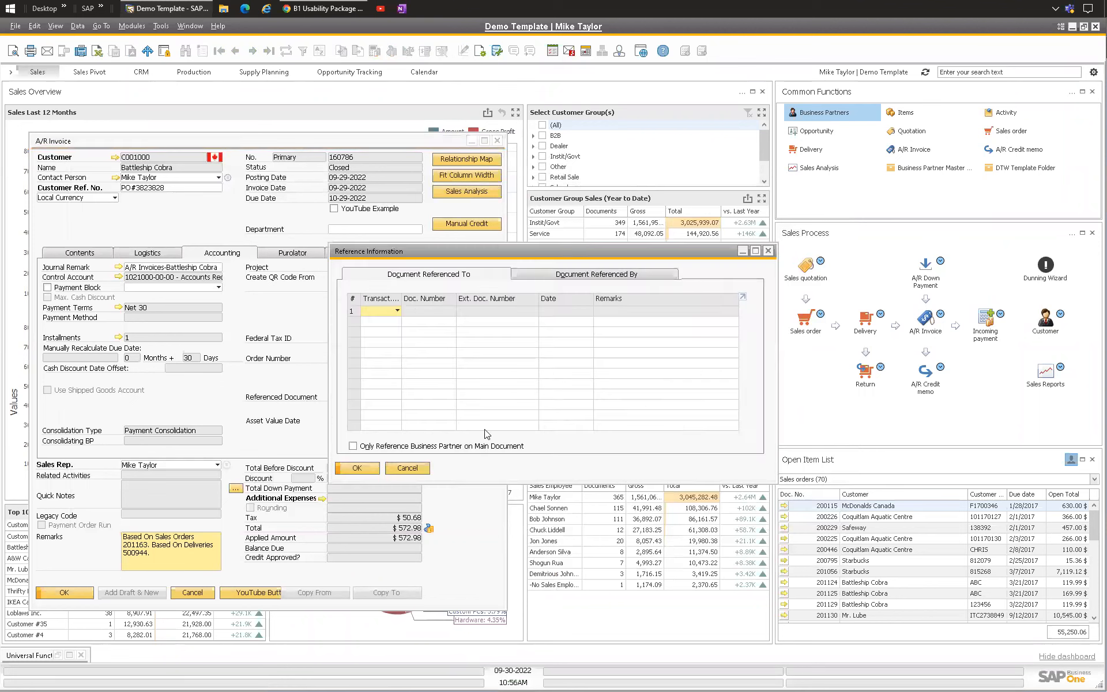
pyautogui.click(577, 278)
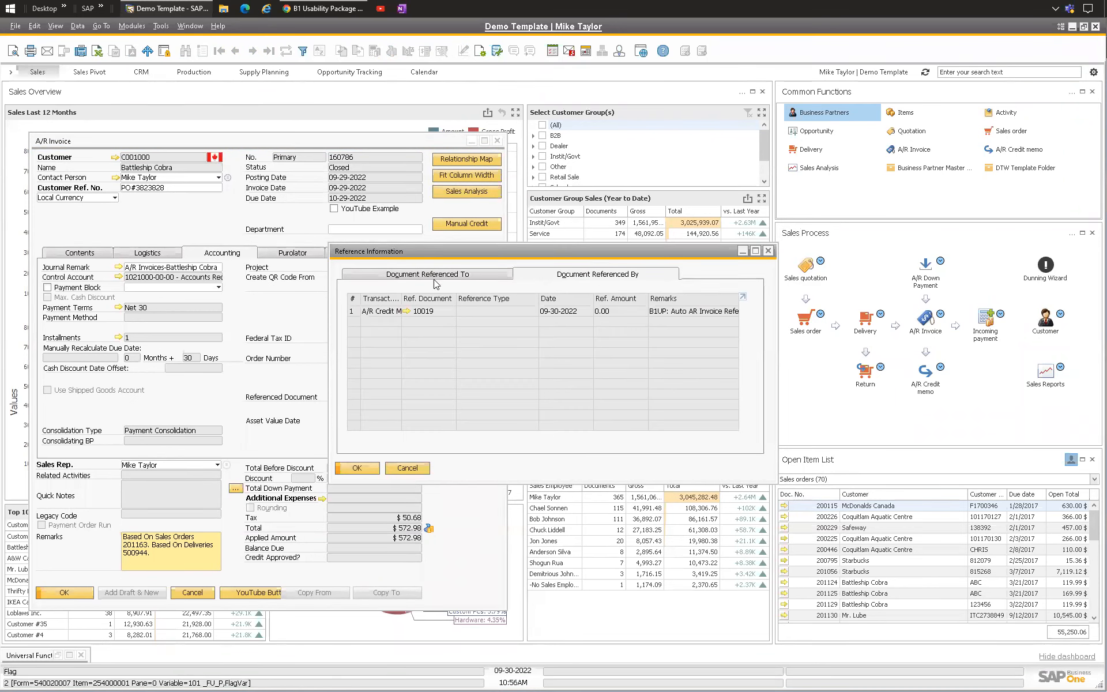
pyautogui.click(474, 275)
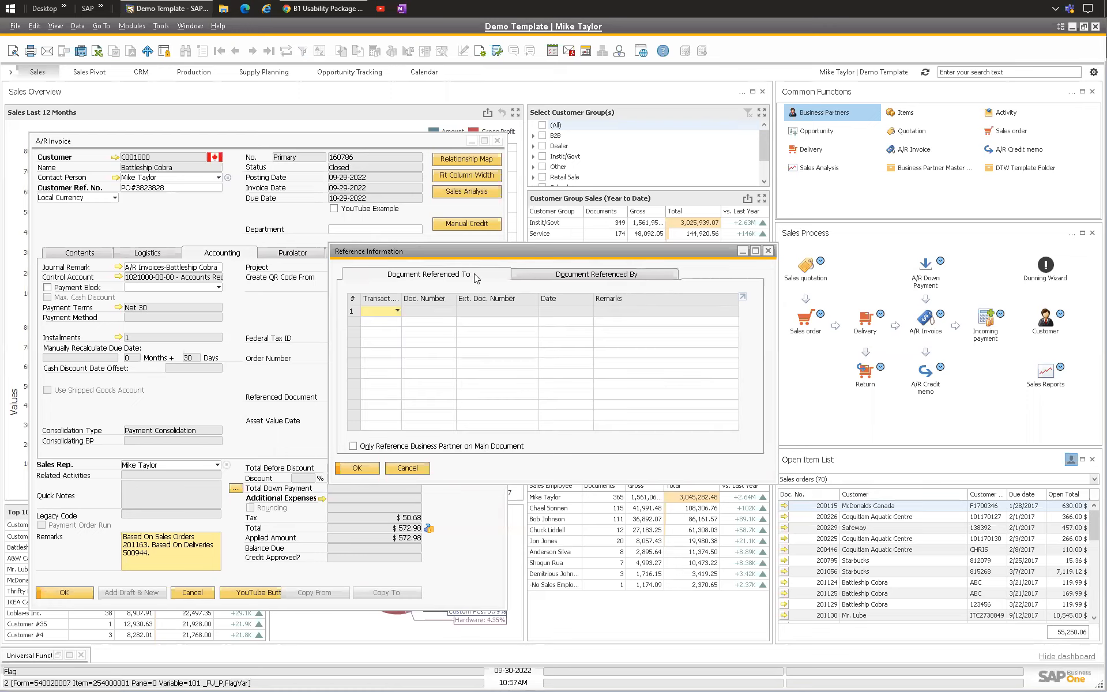
pyautogui.click(408, 469)
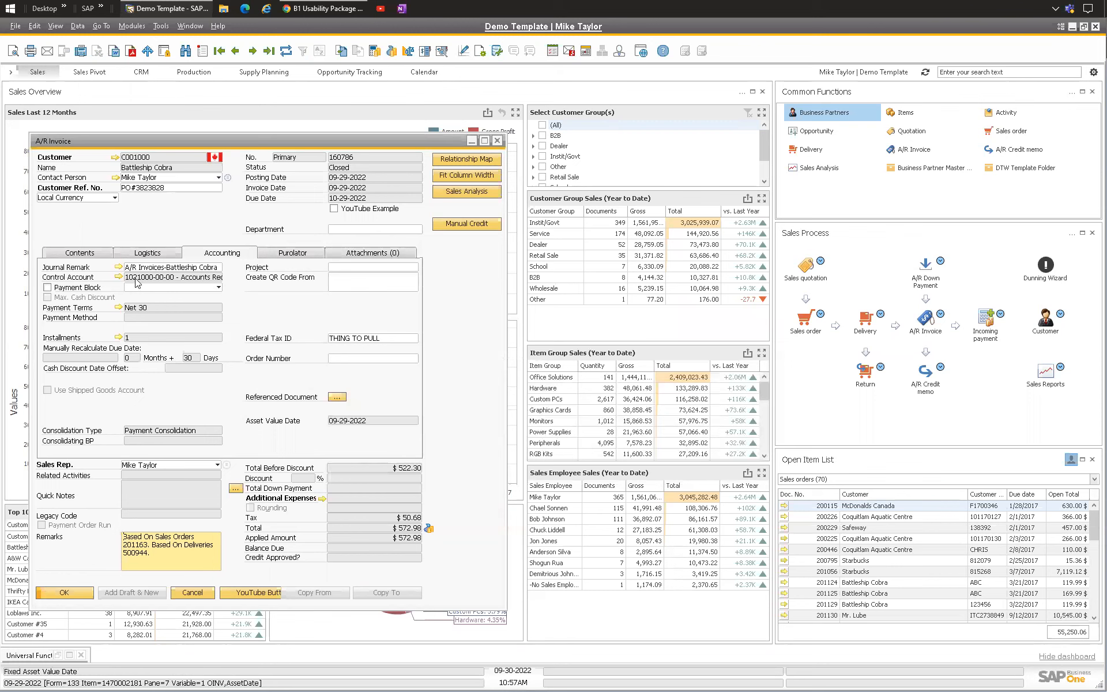
pyautogui.click(87, 255)
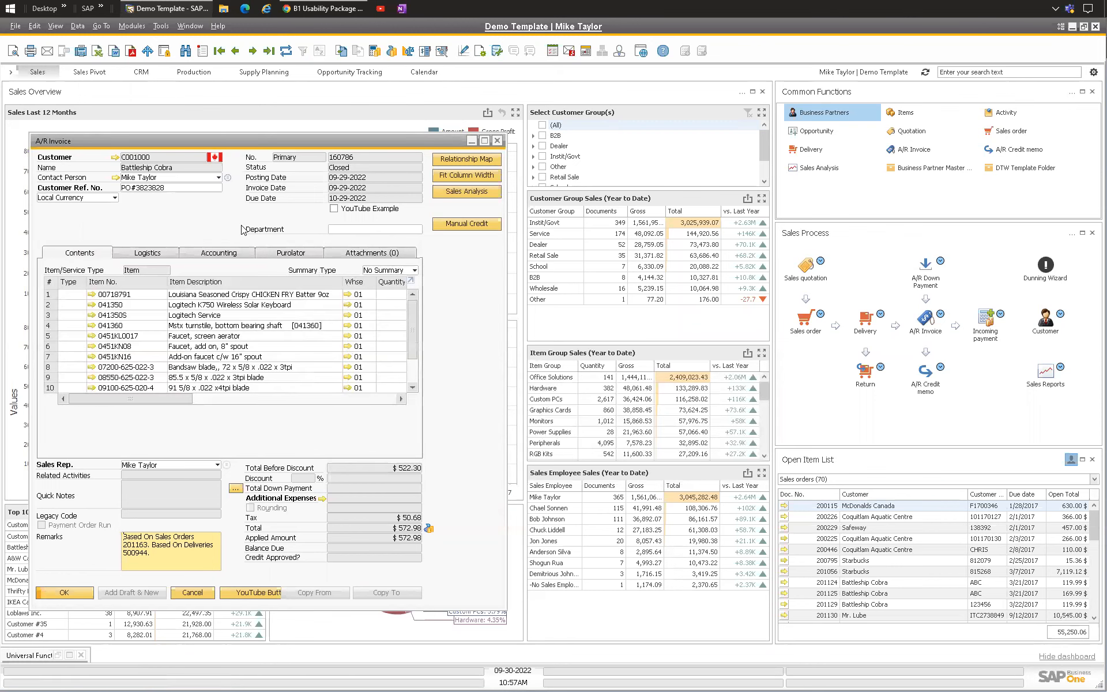
# Step: Open the invoice's Relationship Map, switch to Referenced Documents, return to Document Tree, and close the map
pyautogui.rightClick(175, 223)
pyautogui.click(172, 224)
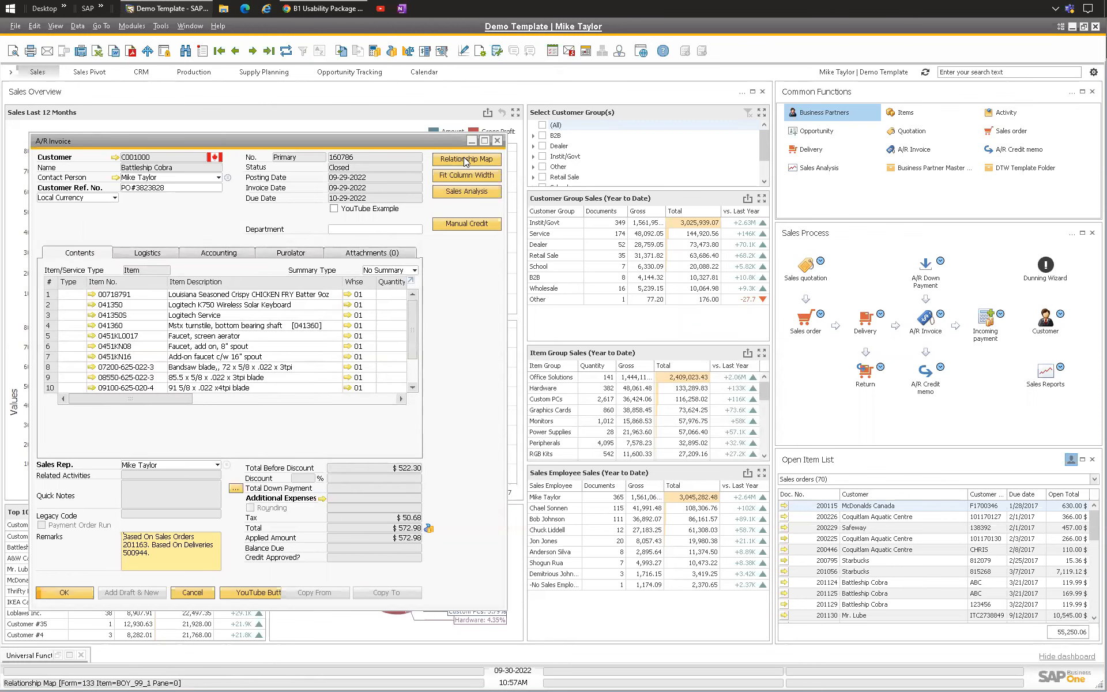
pyautogui.click(465, 160)
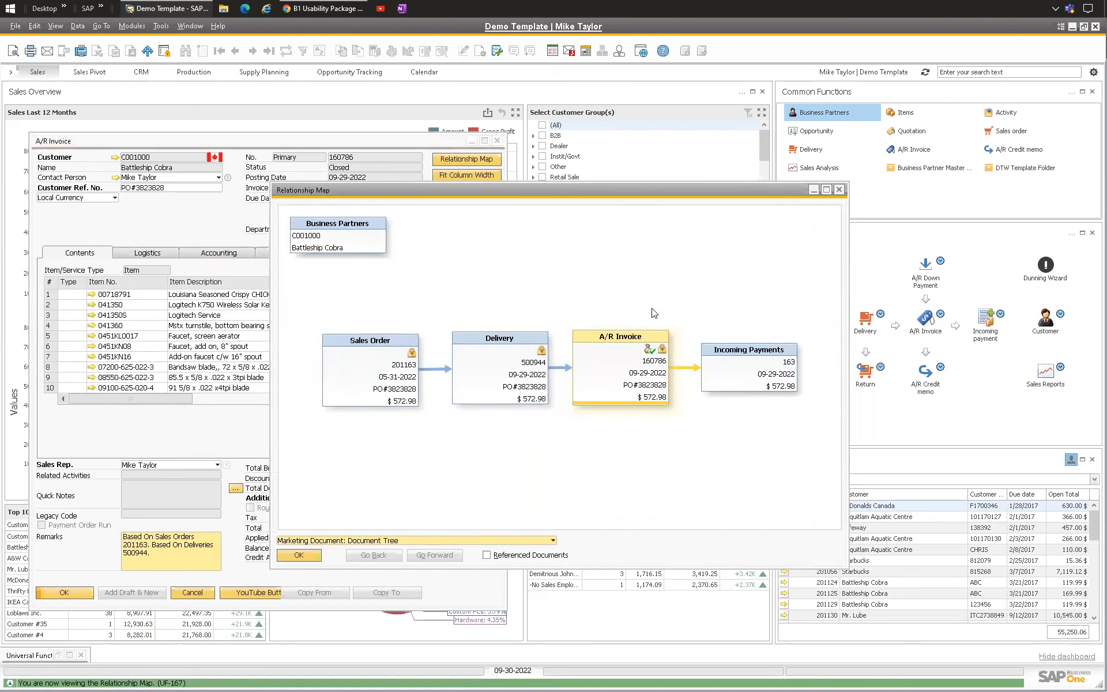
pyautogui.click(428, 540)
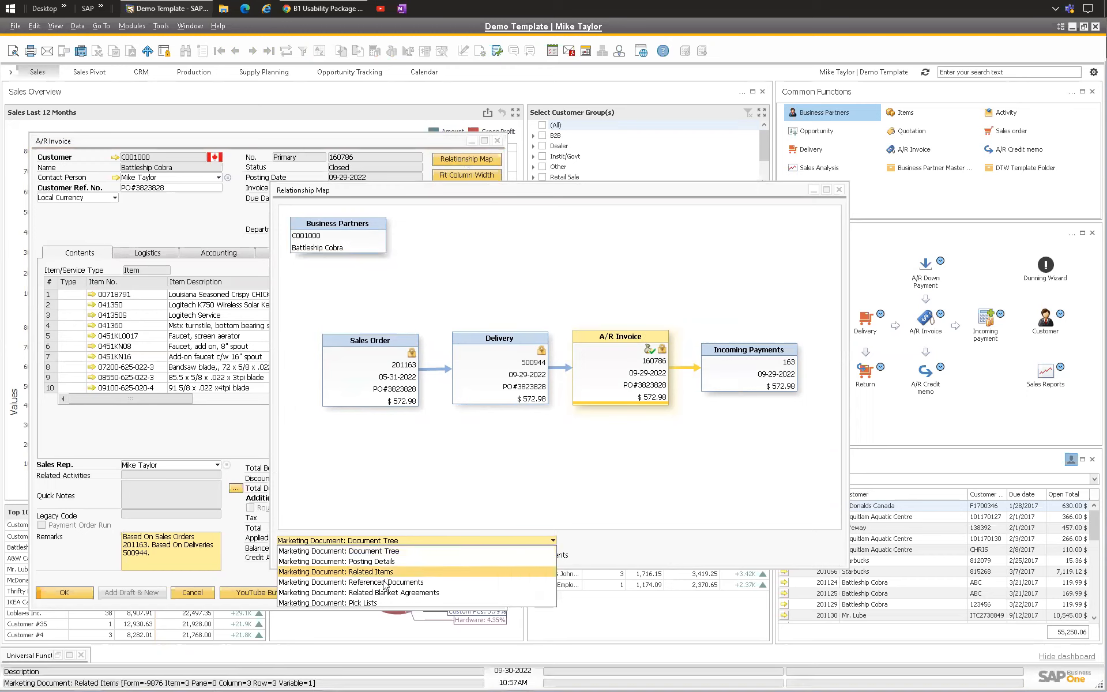
pyautogui.click(426, 582)
pyautogui.moveTo(661, 356); pyautogui.dragTo(639, 277)
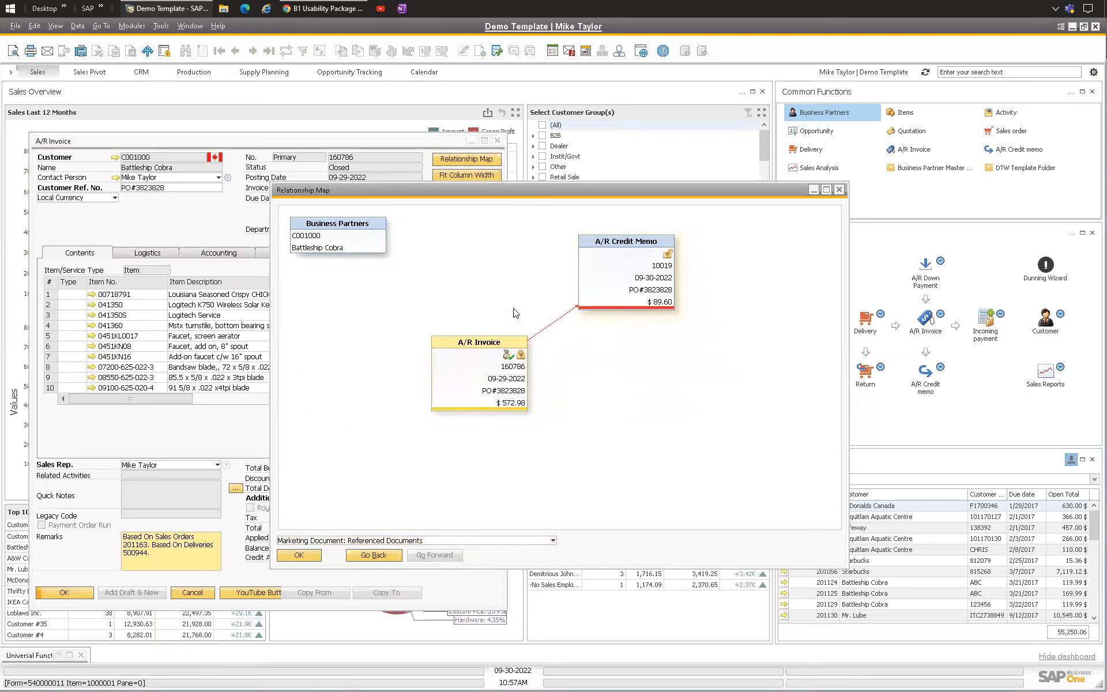
pyautogui.click(360, 542)
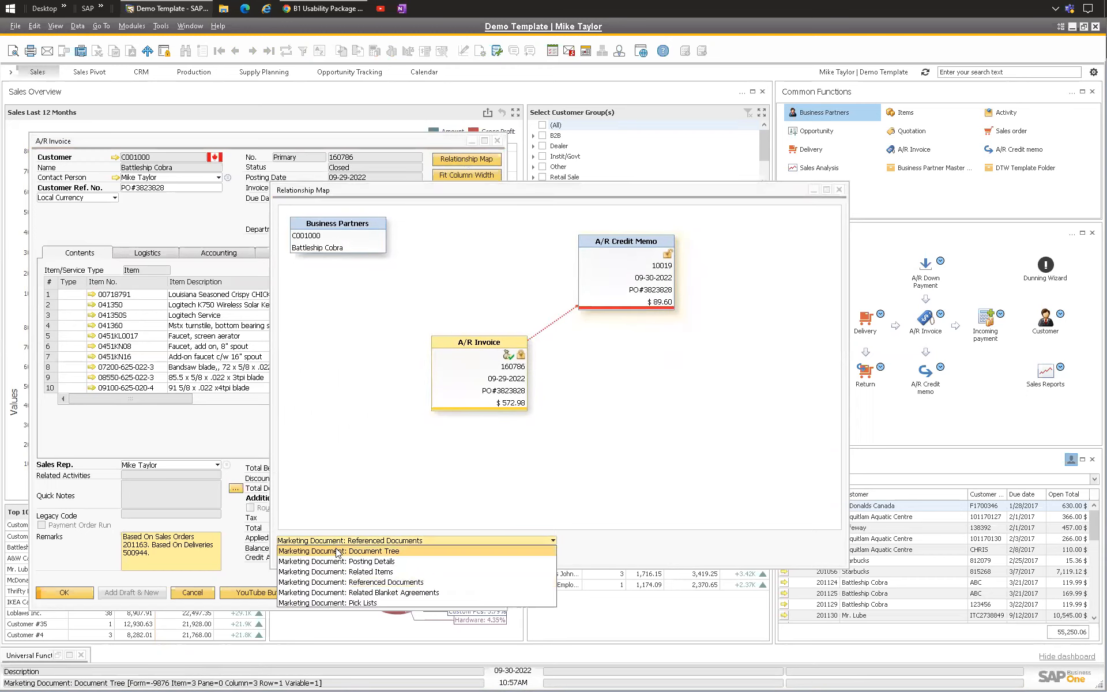
pyautogui.click(363, 552)
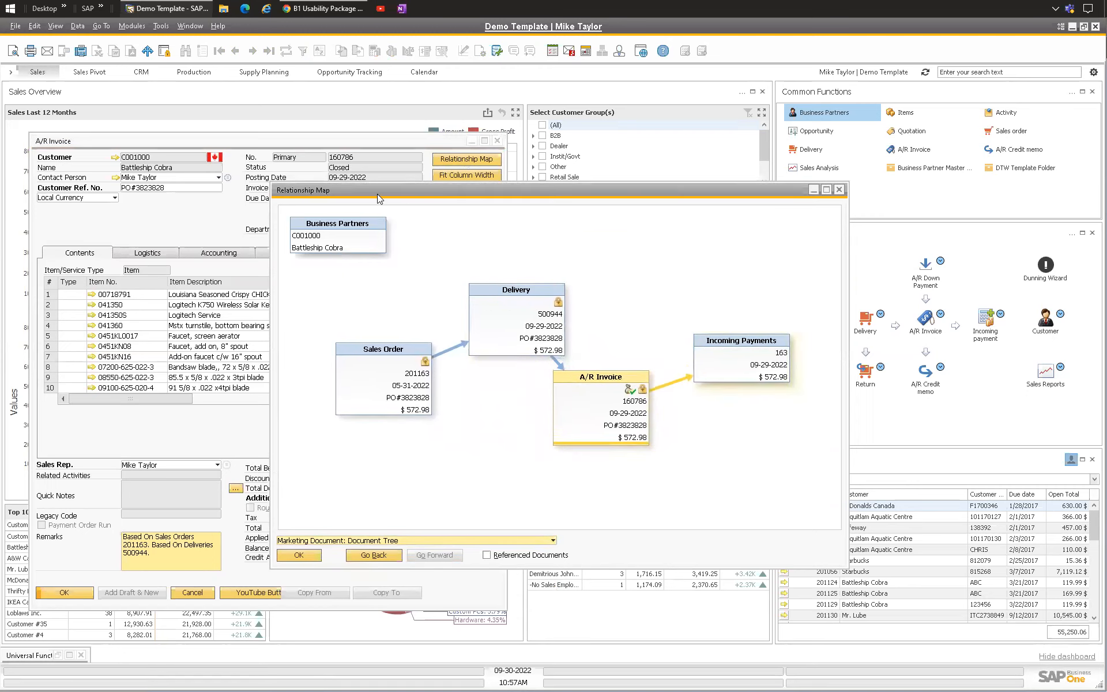
pyautogui.press('Escape')
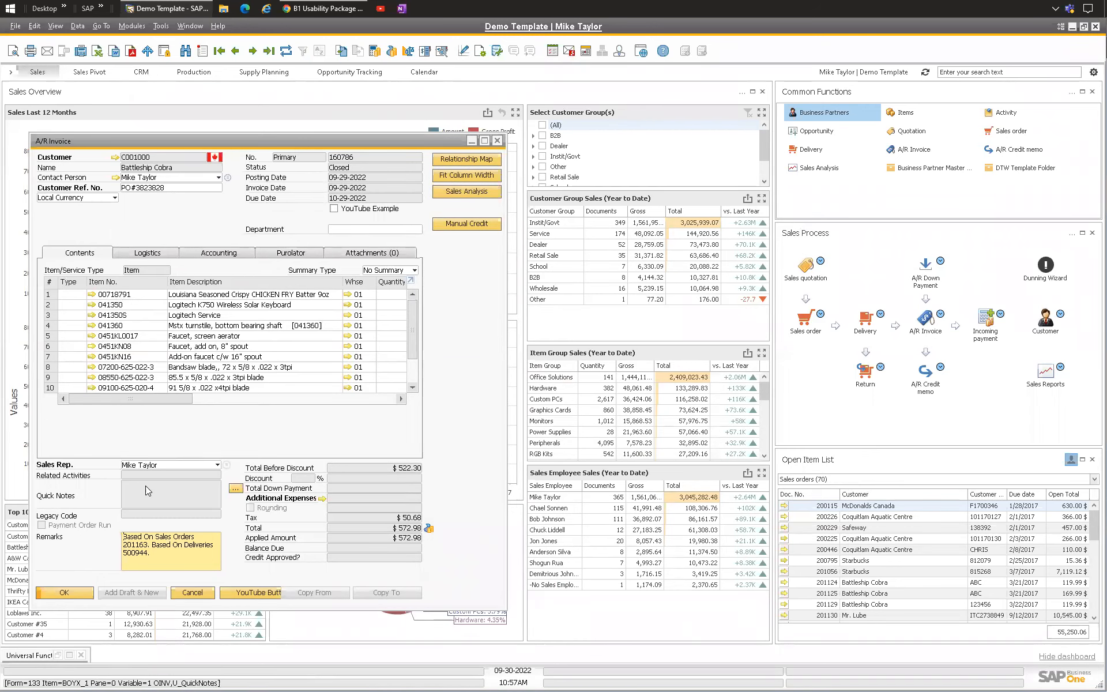
# Step: Reopen the invoice's reference information to view the documents referencing it, then close it
pyautogui.click(209, 253)
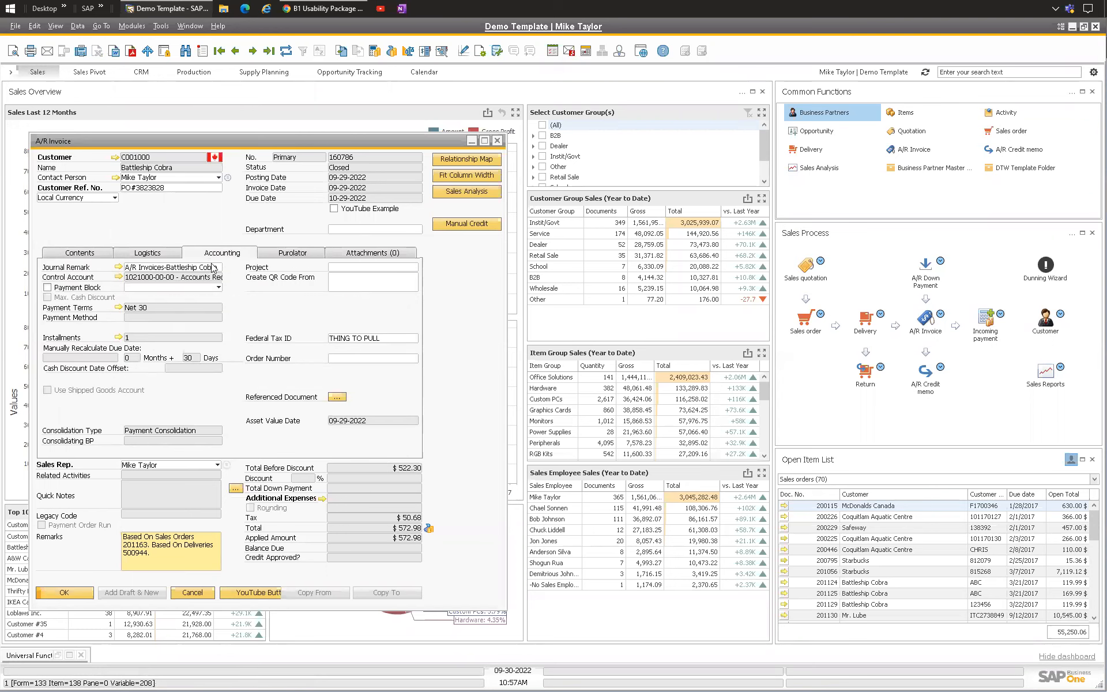
pyautogui.click(337, 397)
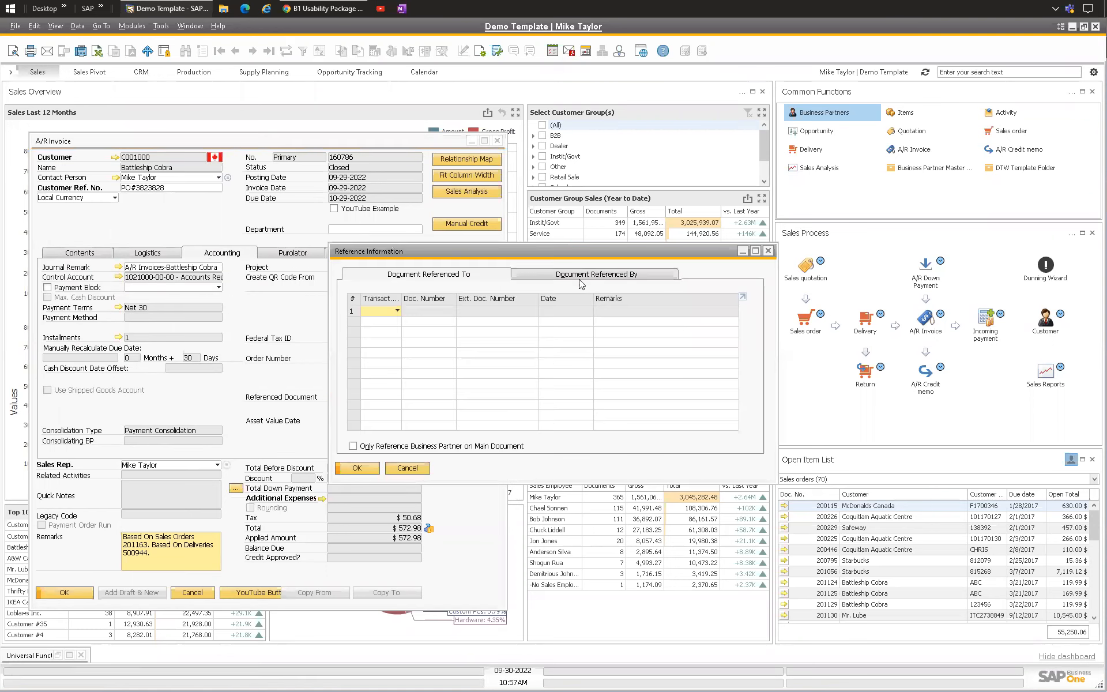
pyautogui.click(578, 277)
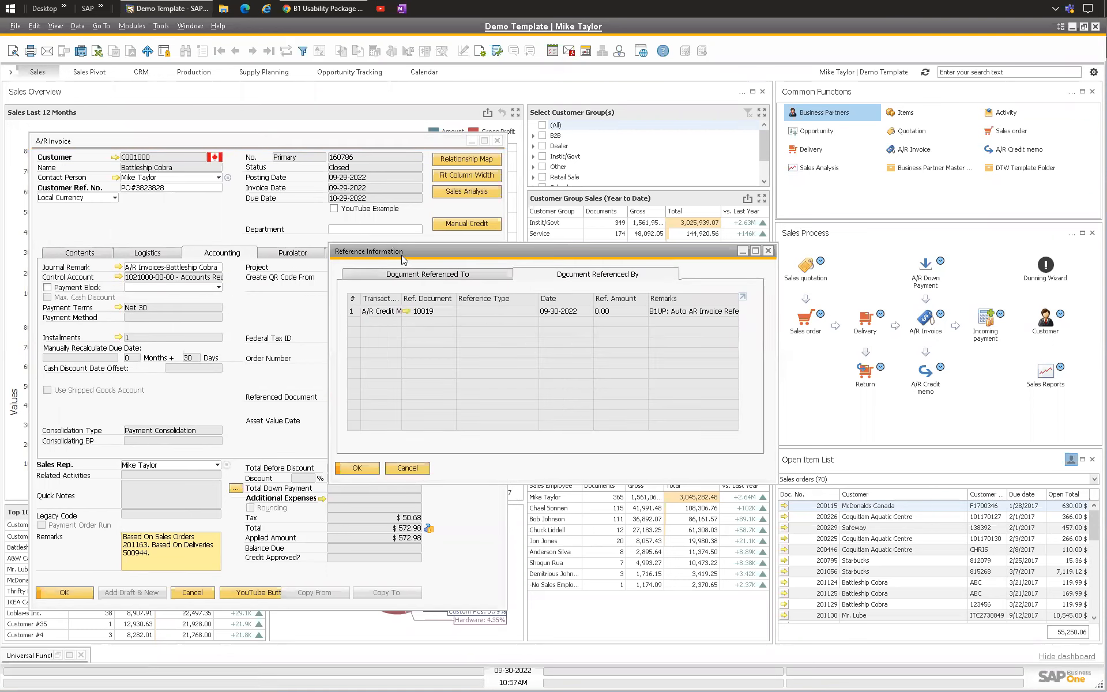
pyautogui.press('Escape')
pyautogui.click(80, 253)
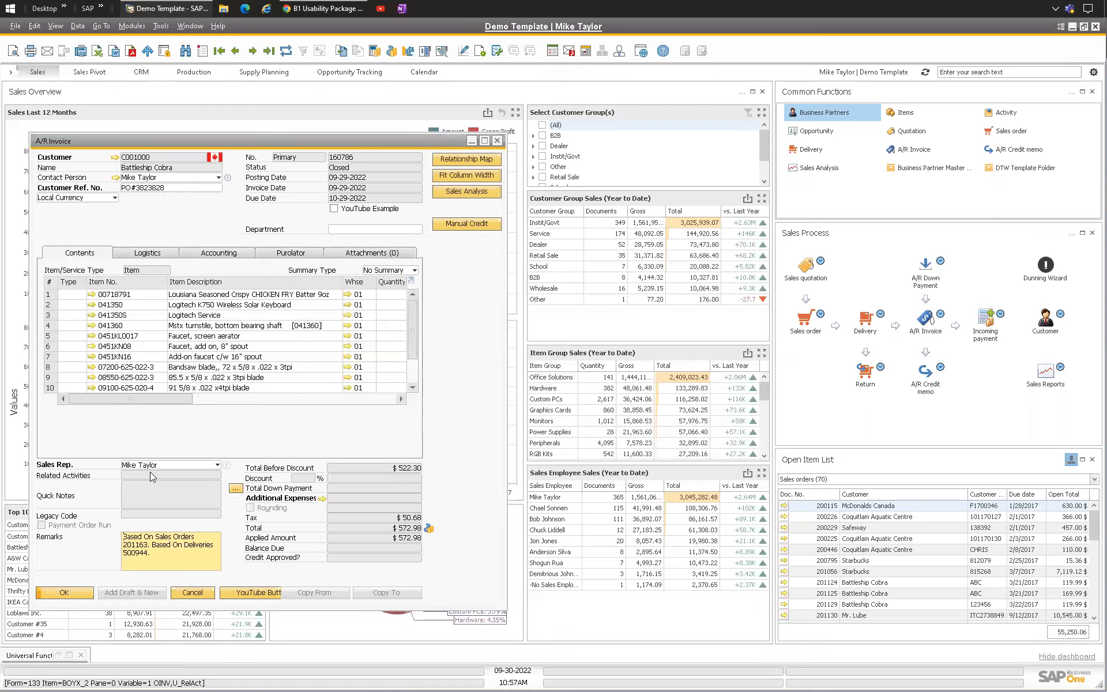
# Step: Open the invoice's Related Activities, then check the documents referencing the invoice again and close the reference window
pyautogui.rightClick(208, 232)
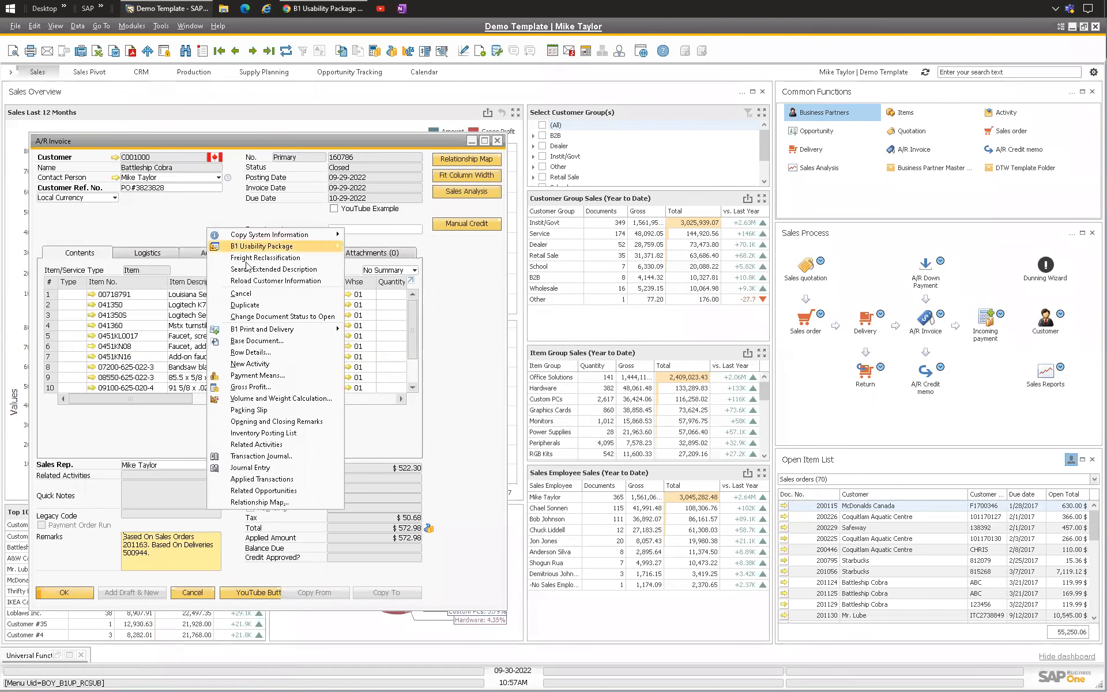
pyautogui.click(272, 445)
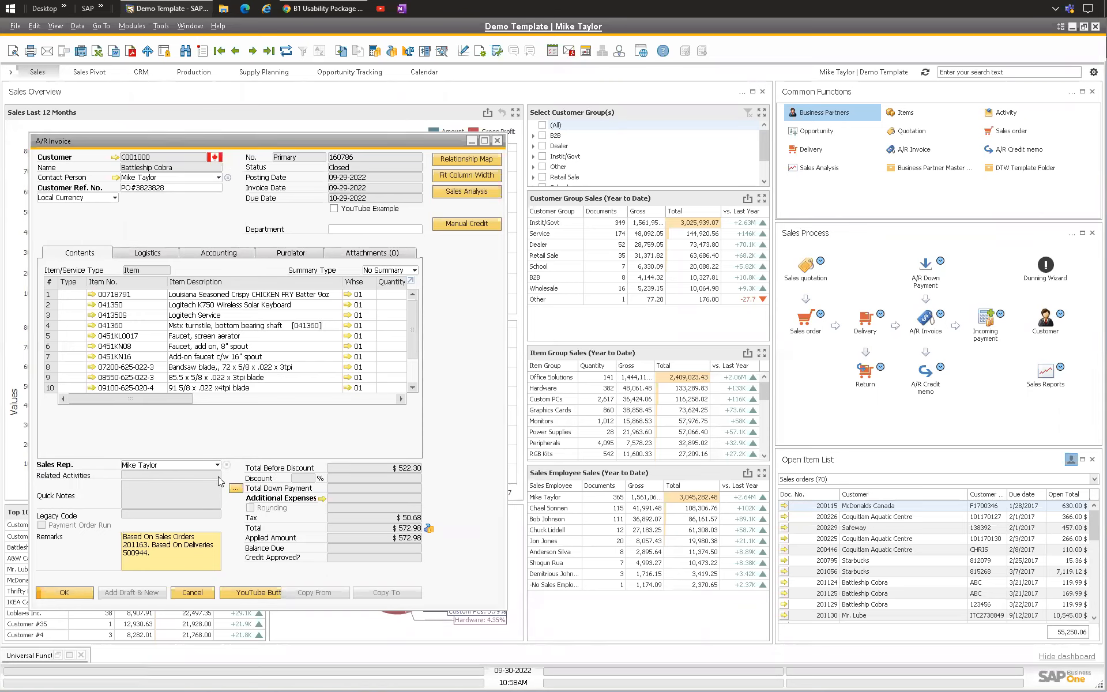
pyautogui.click(213, 254)
pyautogui.click(337, 396)
pyautogui.click(618, 275)
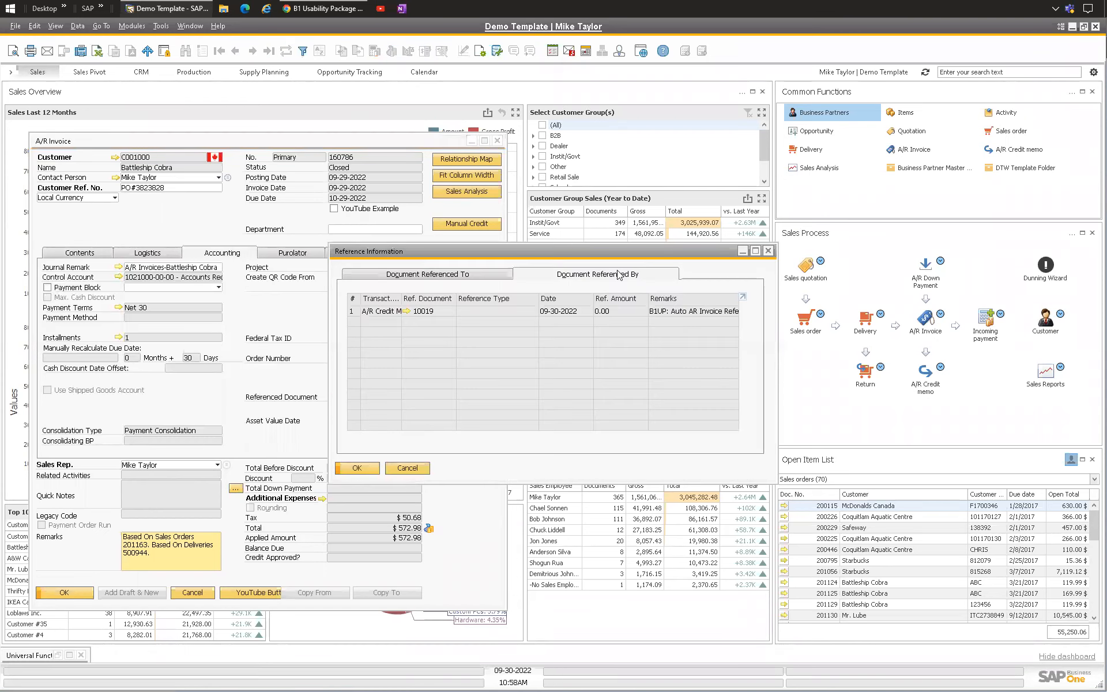
pyautogui.click(403, 468)
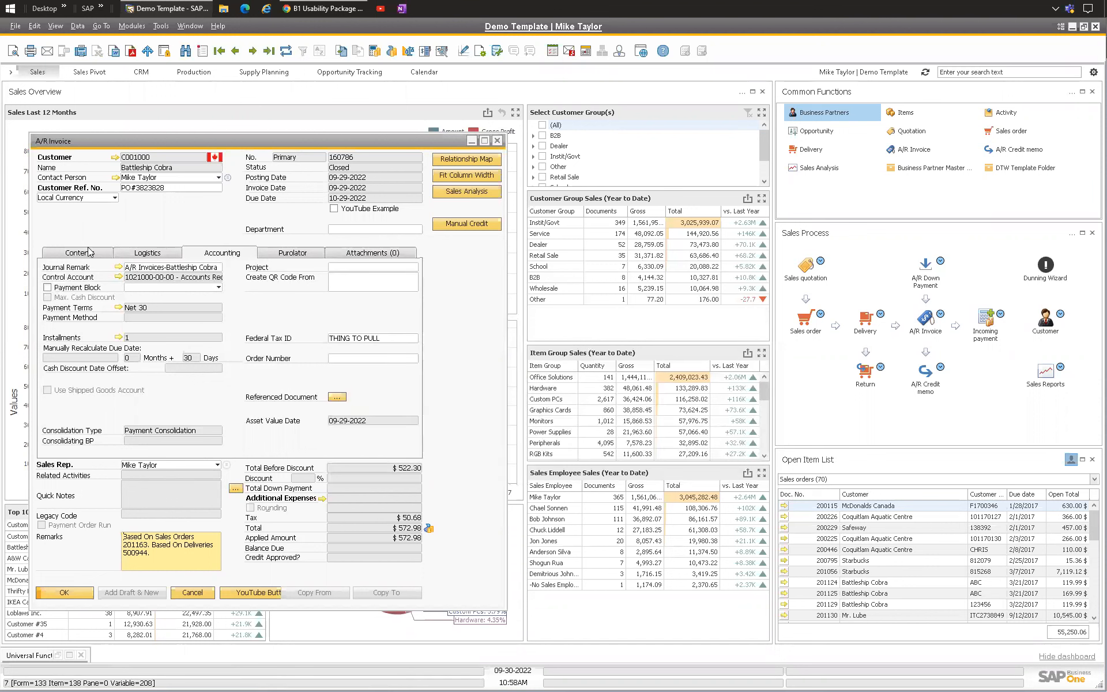
pyautogui.click(66, 254)
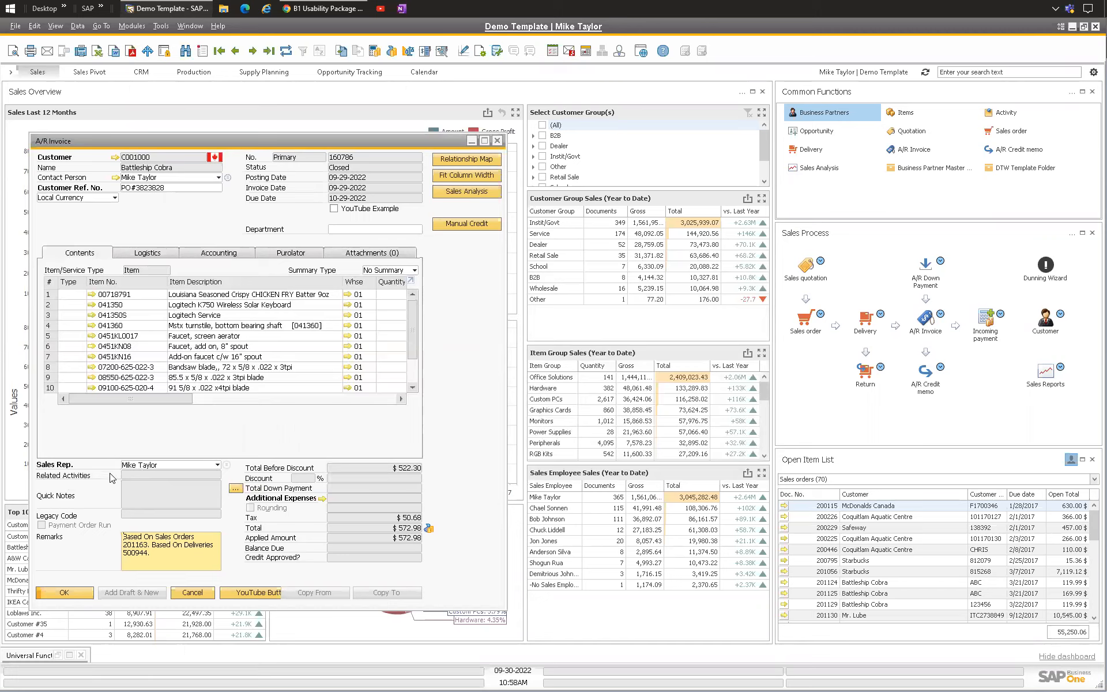
# Step: Examine the A/R credit memo row in the invoice's referenced-by documents, then close the reference window
pyautogui.click(230, 255)
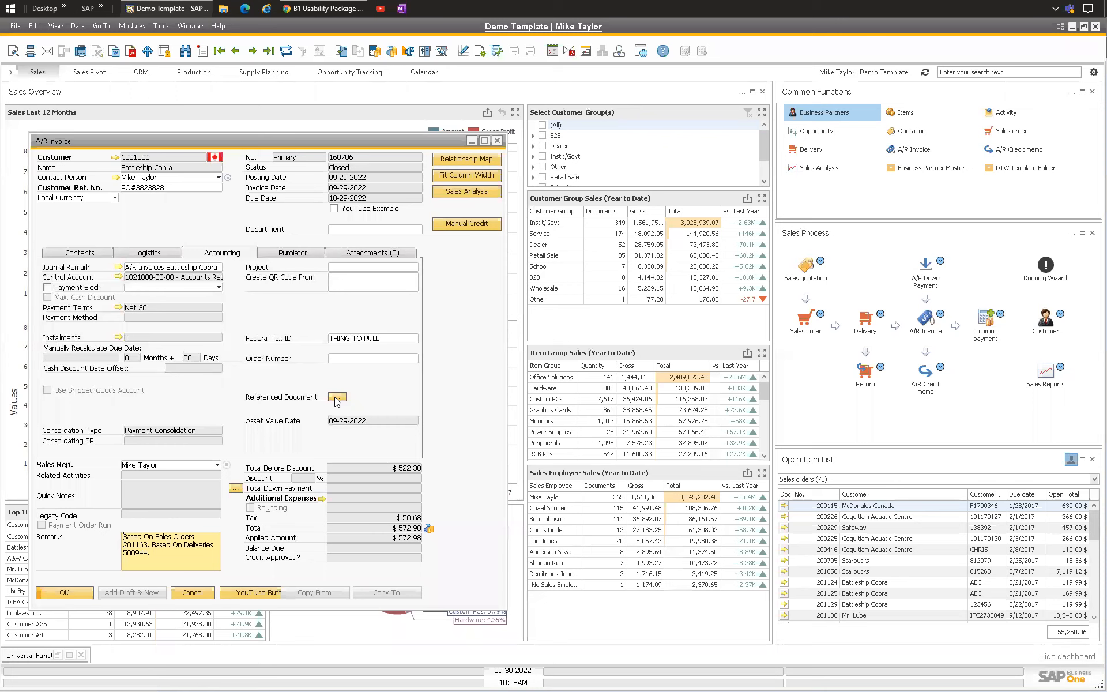
pyautogui.click(337, 396)
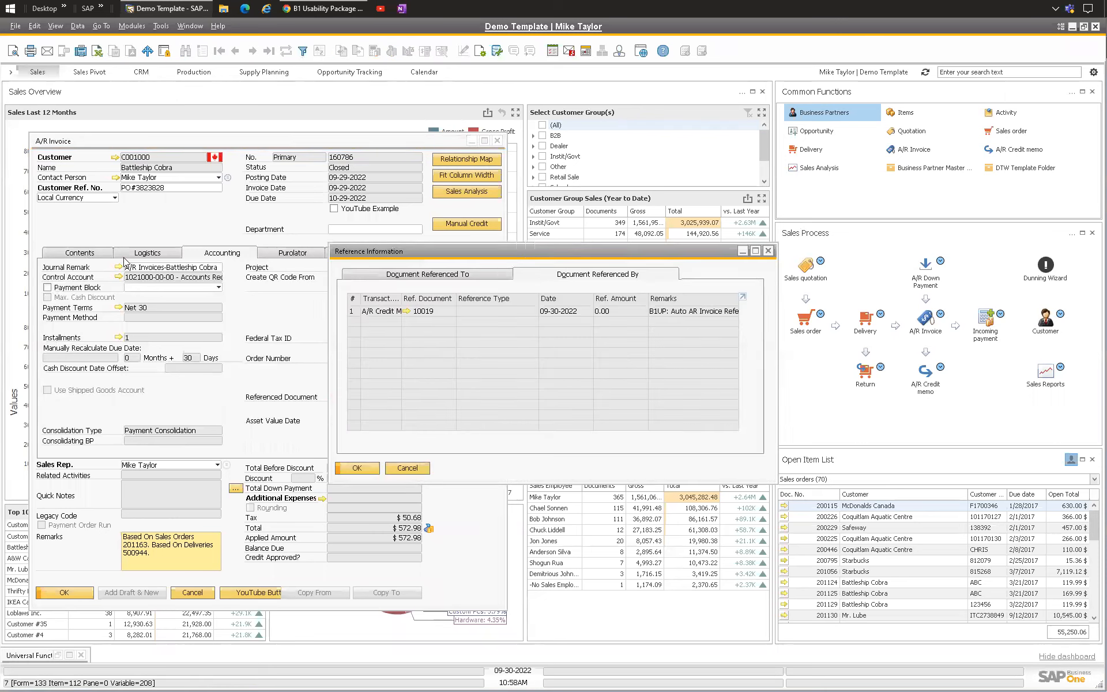
pyautogui.click(434, 314)
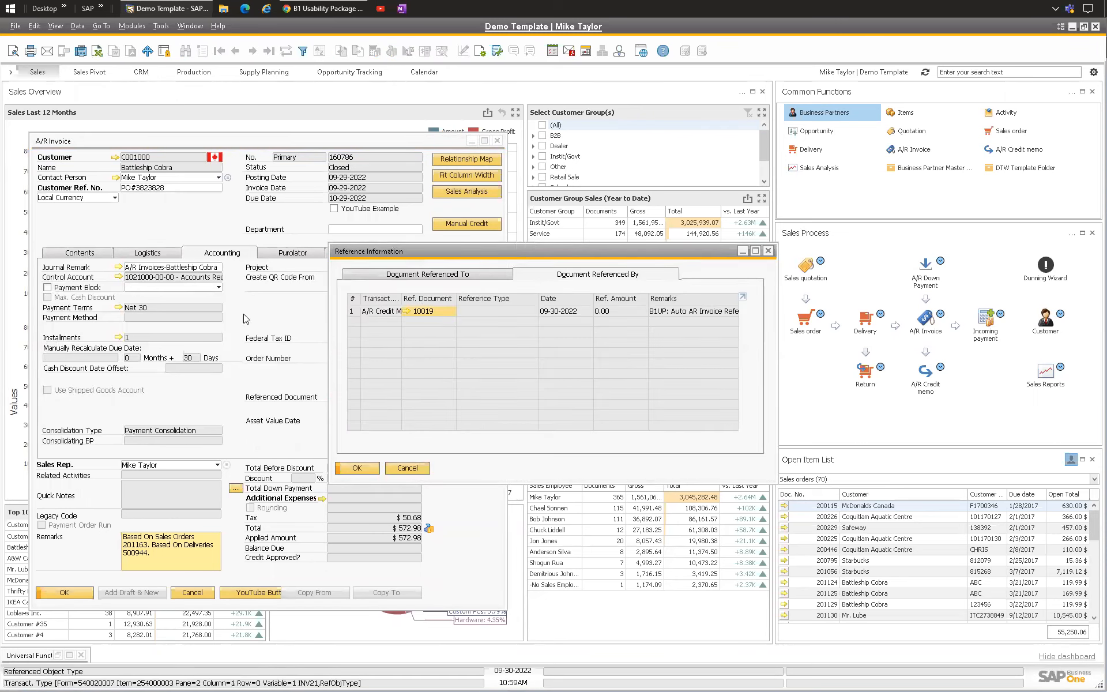
pyautogui.click(382, 312)
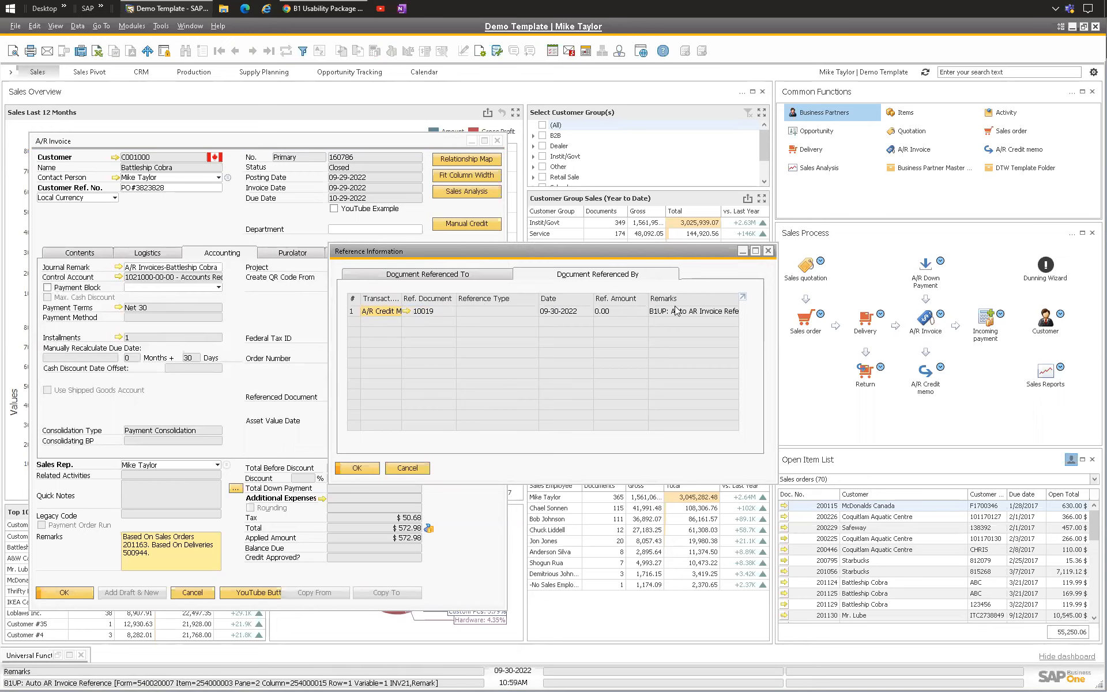
pyautogui.click(767, 251)
pyautogui.click(83, 254)
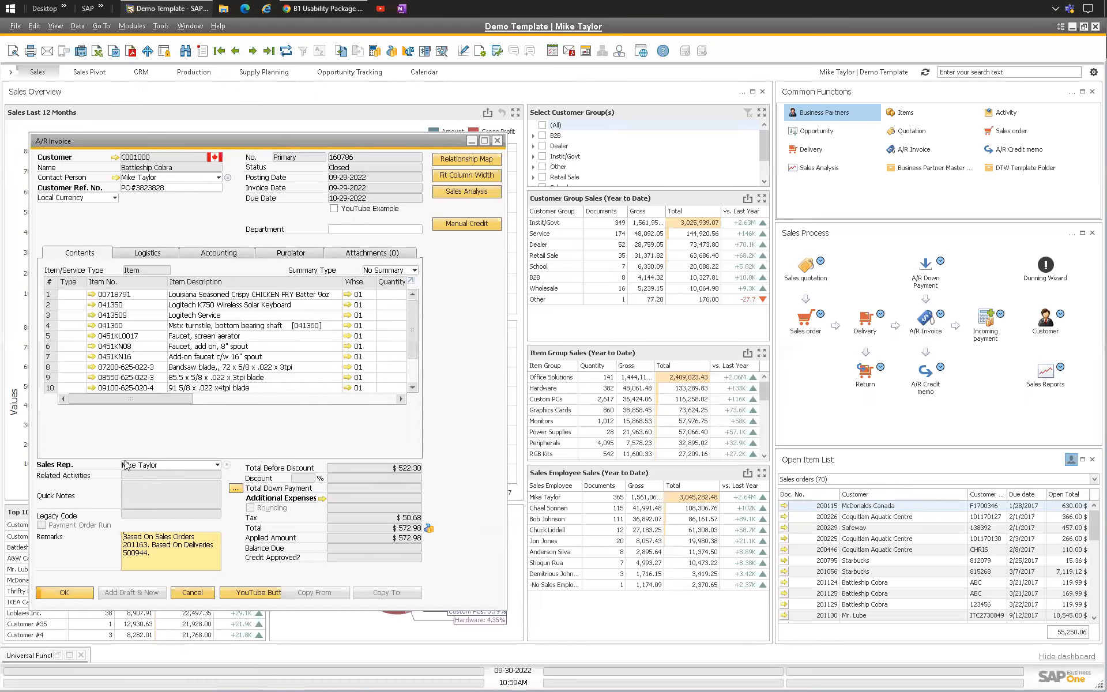
# Step: Inspect the invoice's context options and its referenced documents once more, returning to the Contents view
pyautogui.rightClick(167, 230)
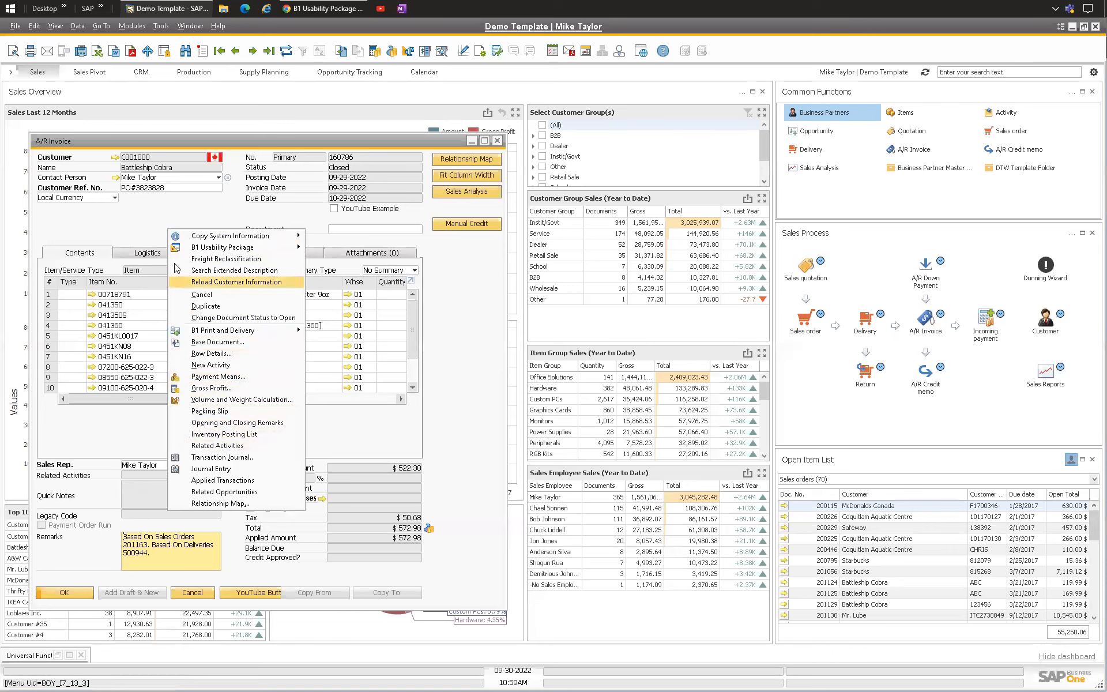
pyautogui.press('Escape')
pyautogui.click(248, 253)
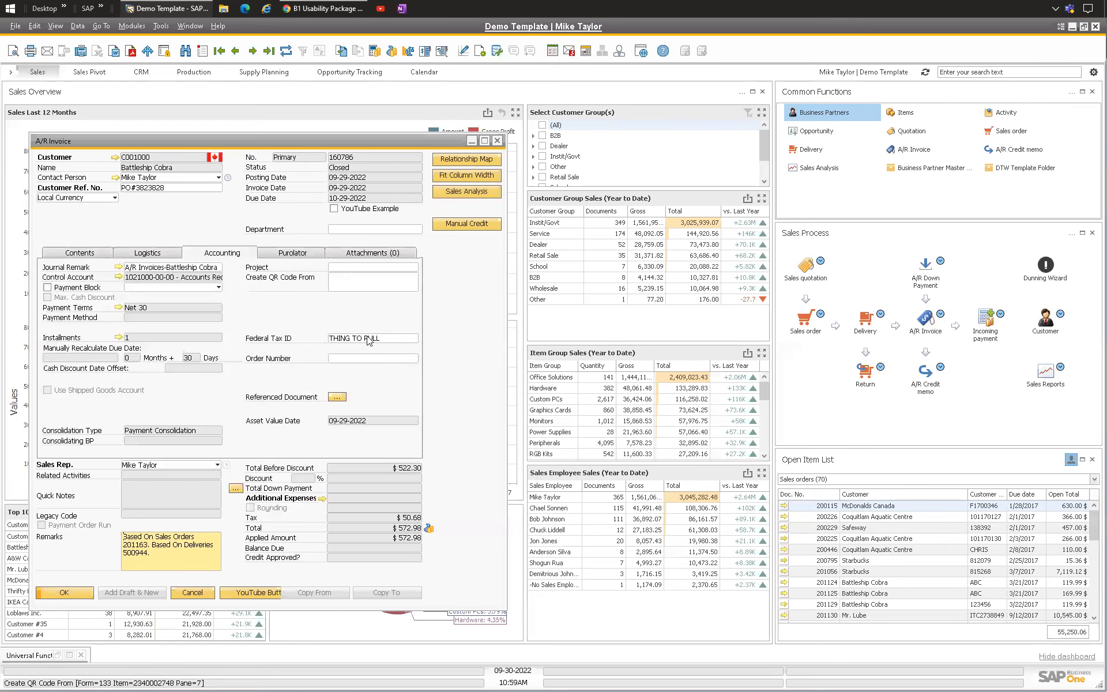
pyautogui.click(337, 397)
pyautogui.click(160, 221)
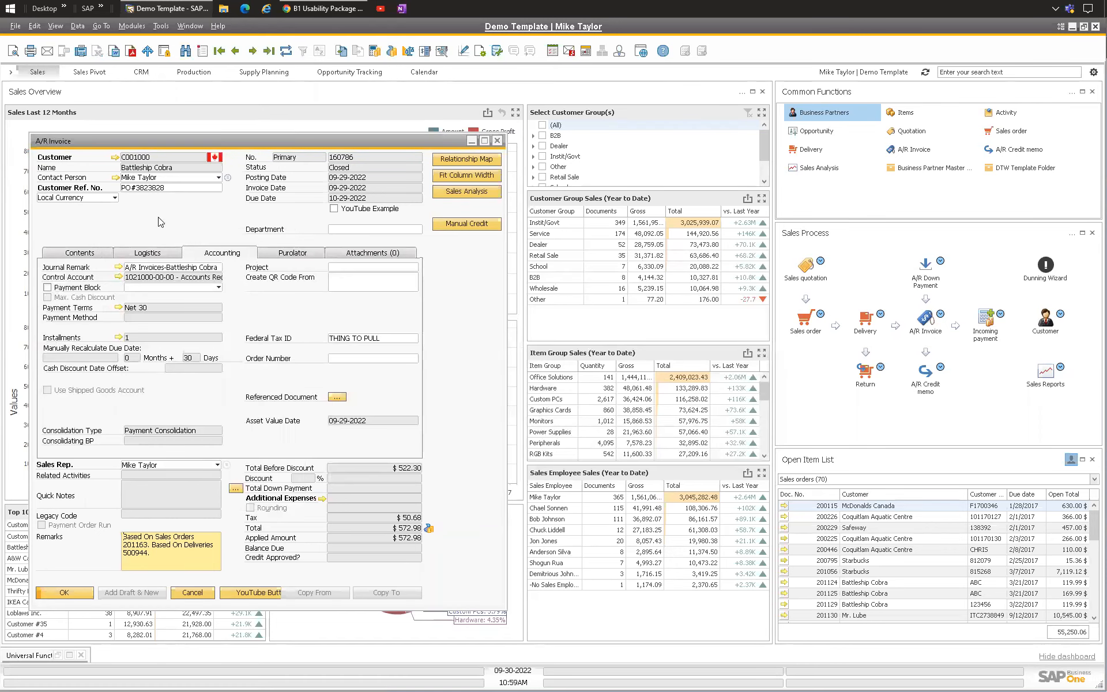
pyautogui.click(81, 253)
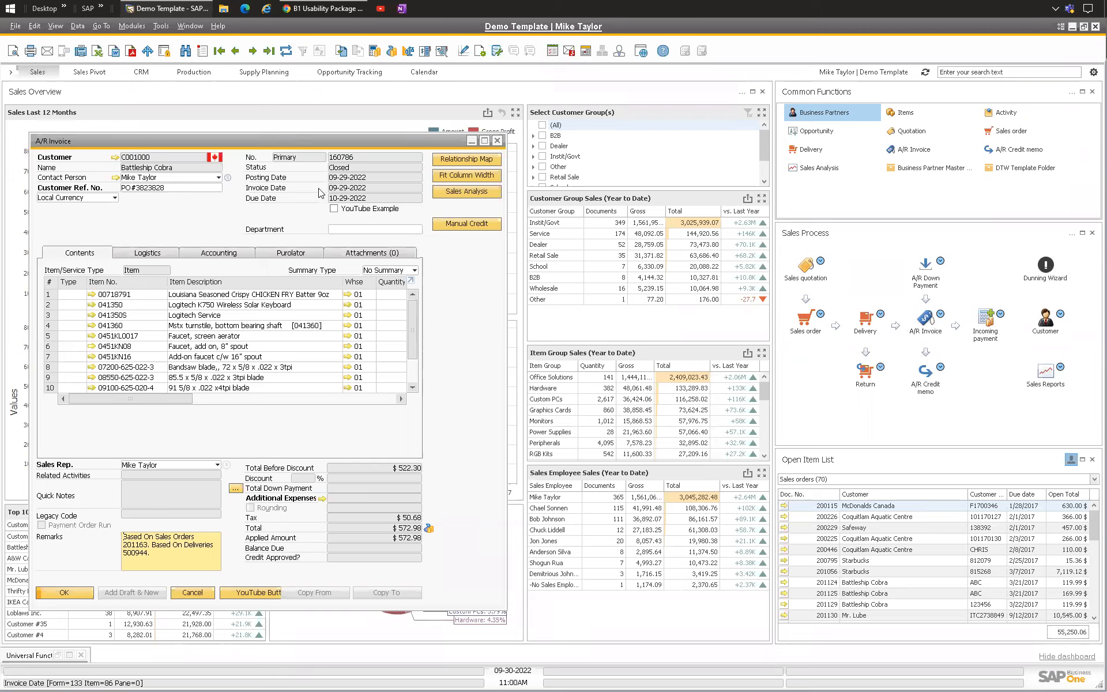
pyautogui.moveTo(318, 10)
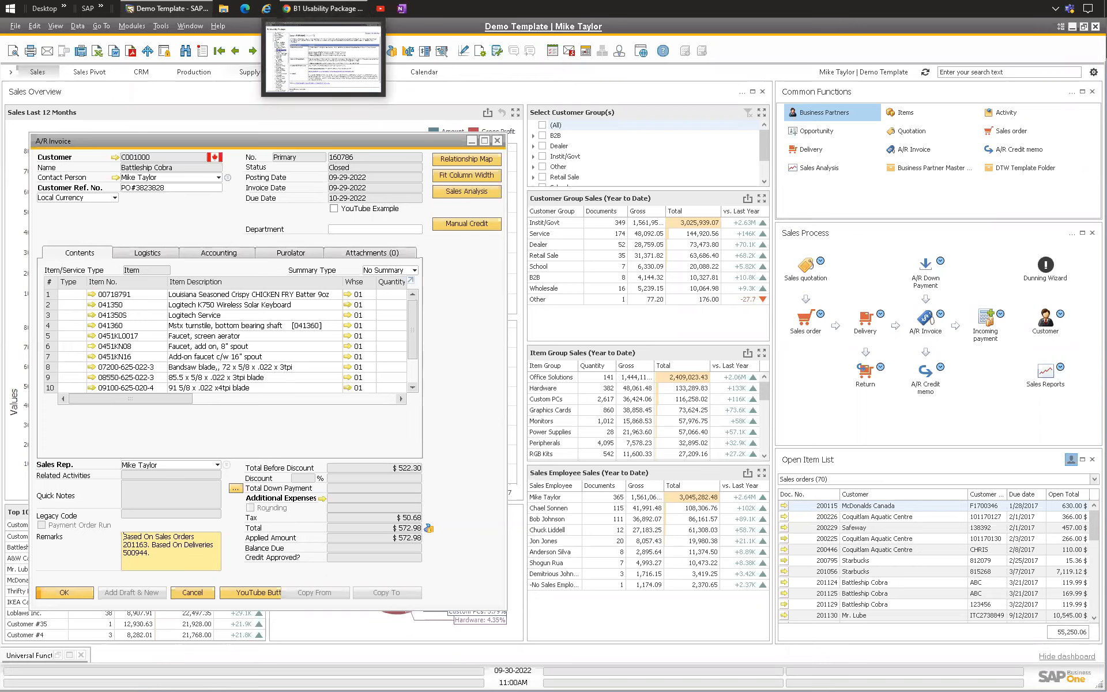
pyautogui.click(305, 5)
pyautogui.click(307, 4)
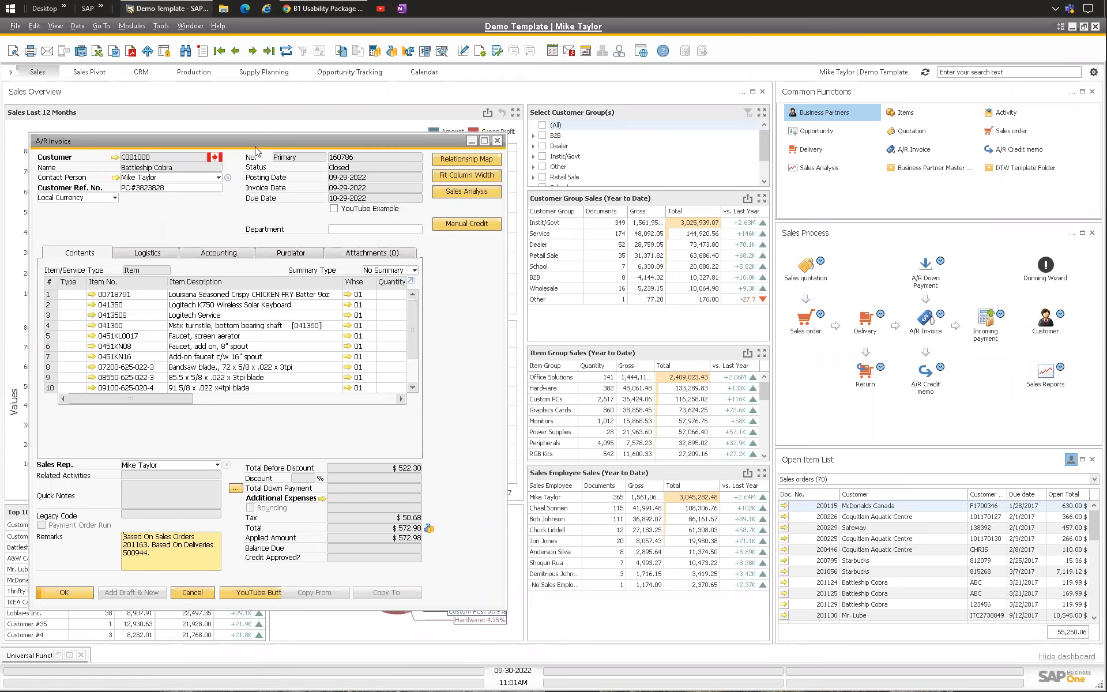
pyautogui.moveTo(254, 145); pyautogui.dragTo(258, 146)
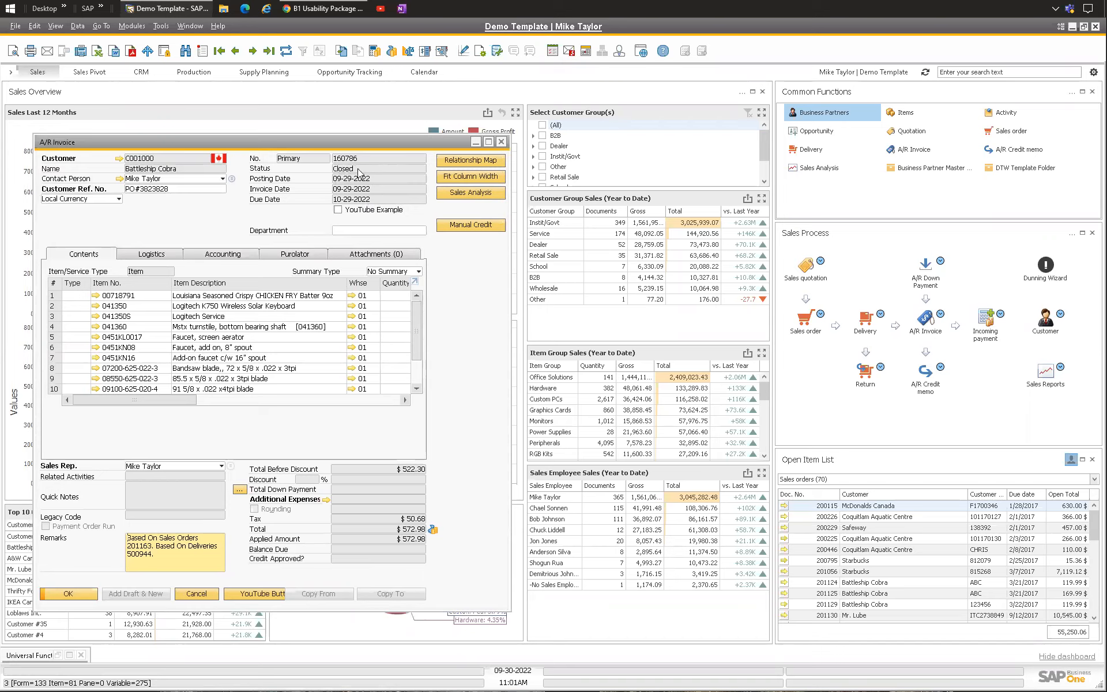
pyautogui.click(77, 26)
pyautogui.moveTo(132, 292)
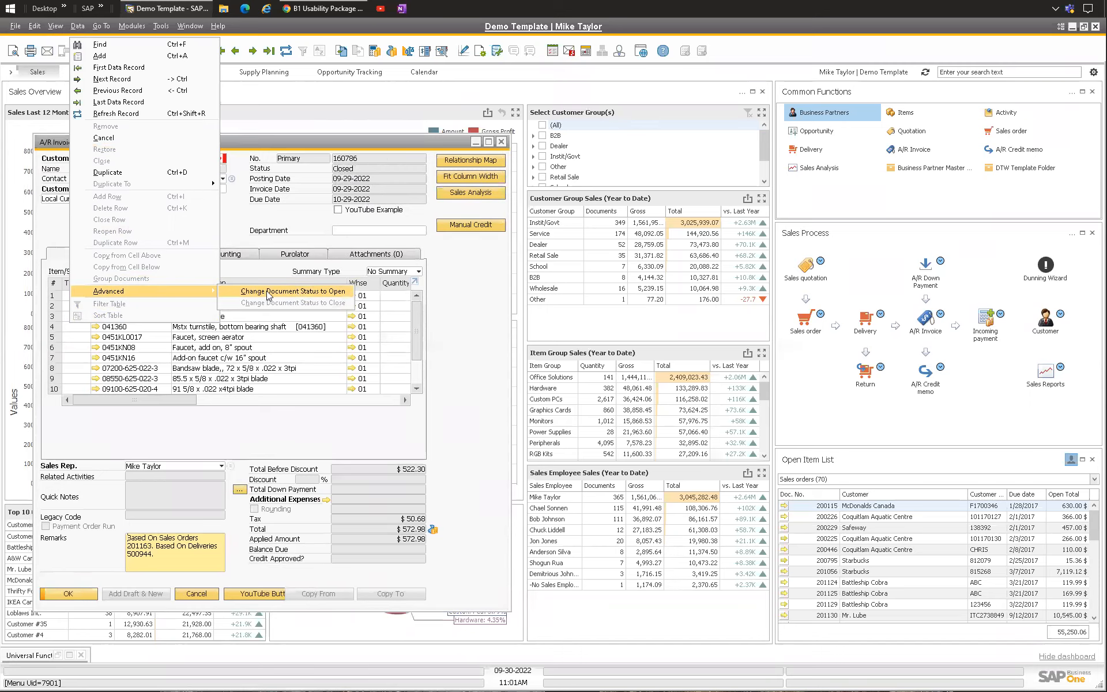
pyautogui.click(306, 199)
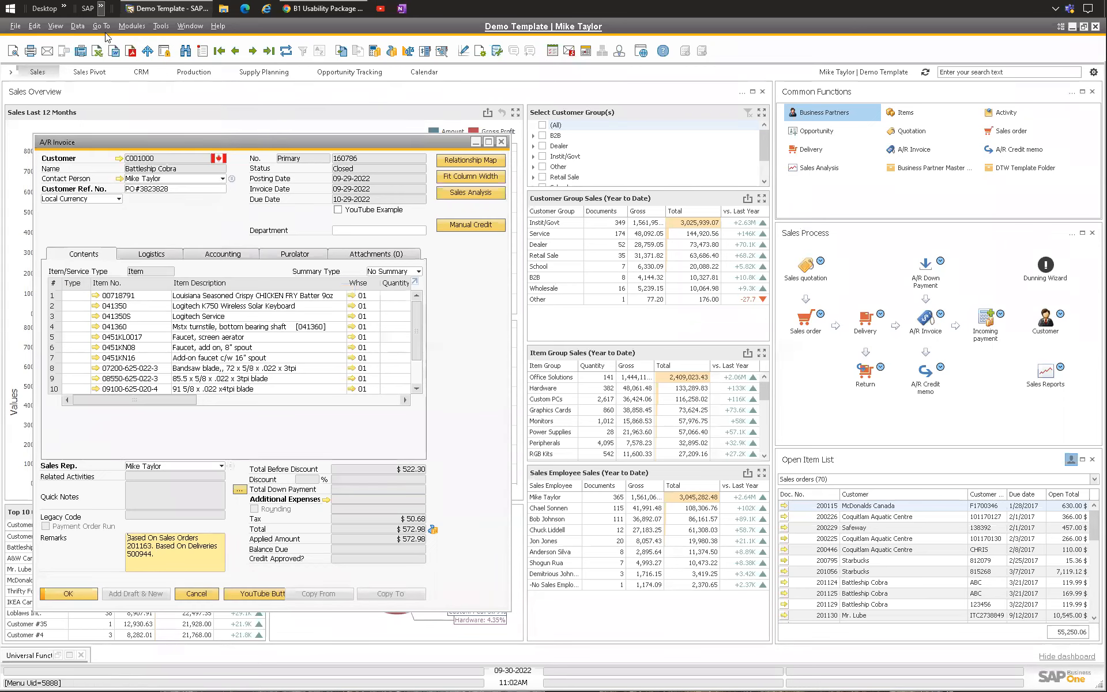
# Step: Change the A/R invoice's document status to Open and confirm
pyautogui.click(78, 26)
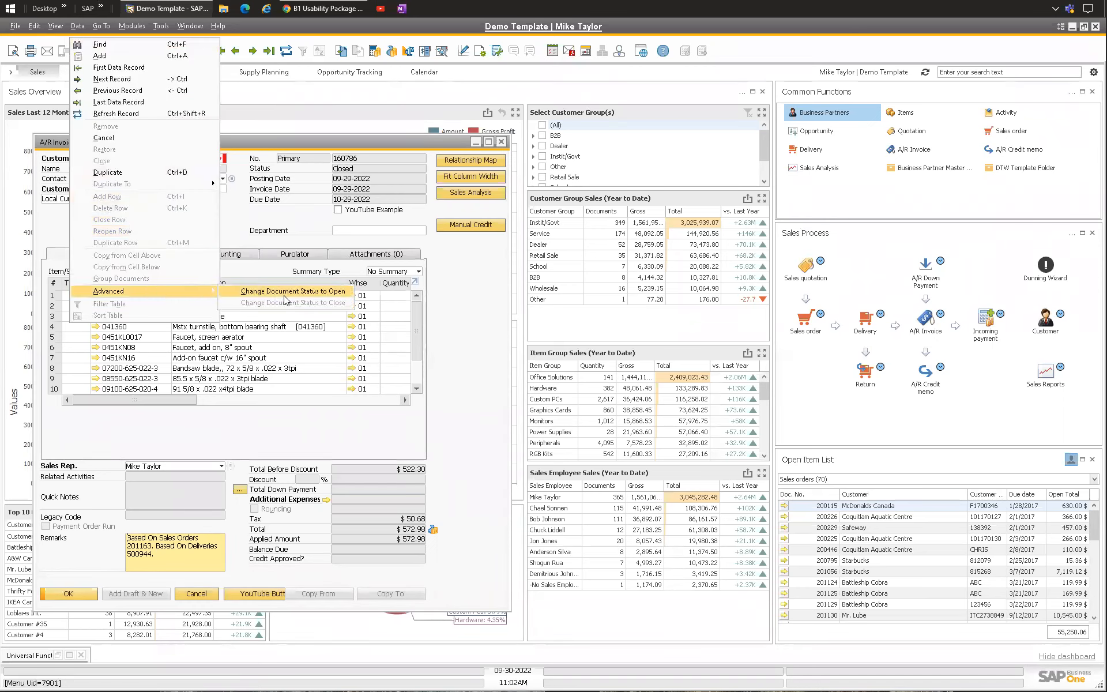
pyautogui.click(285, 292)
pyautogui.click(65, 597)
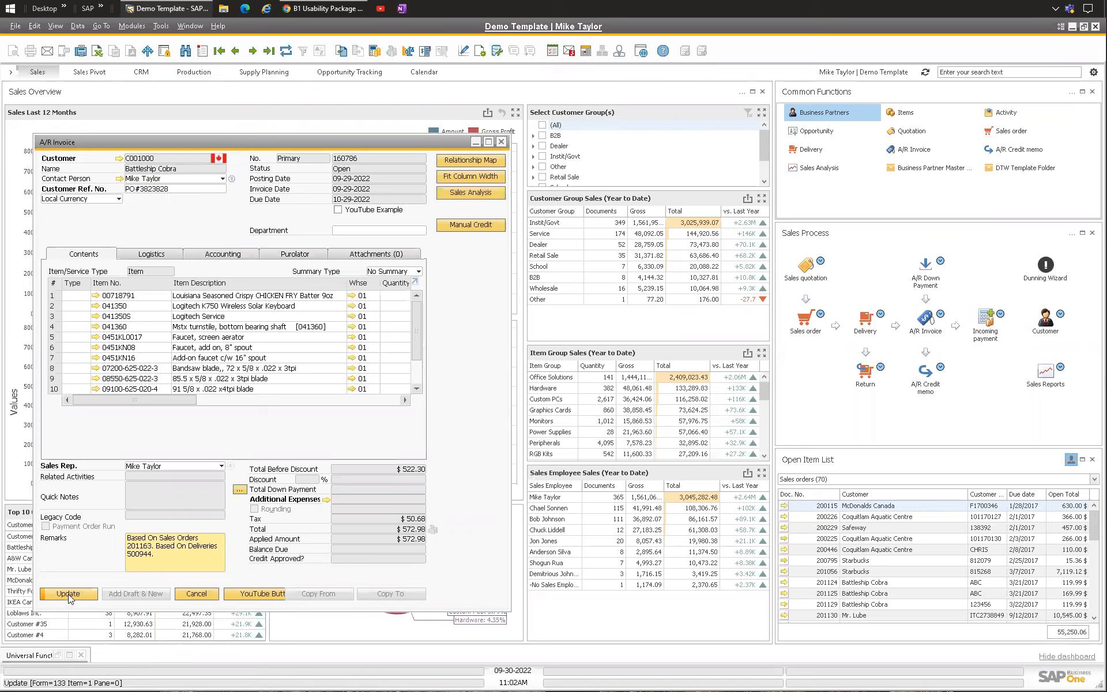
# Step: Copy the invoice to an A/R credit memo, then close the credit memo without adding it
pyautogui.click(383, 596)
pyautogui.click(381, 616)
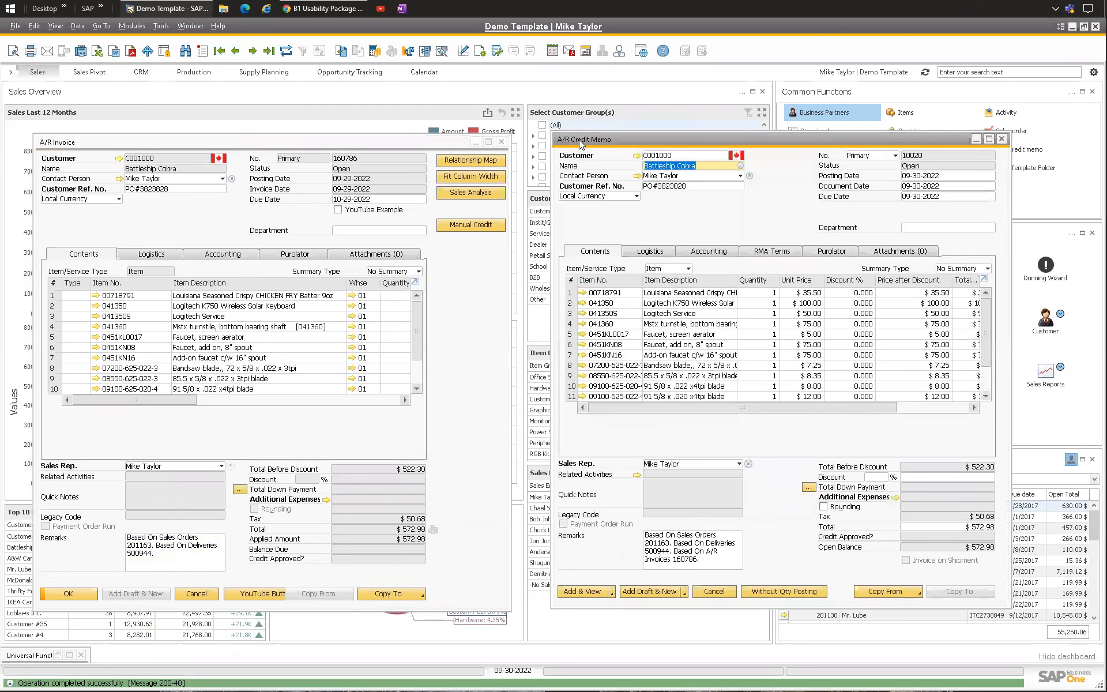
pyautogui.moveTo(581, 144); pyautogui.dragTo(549, 147)
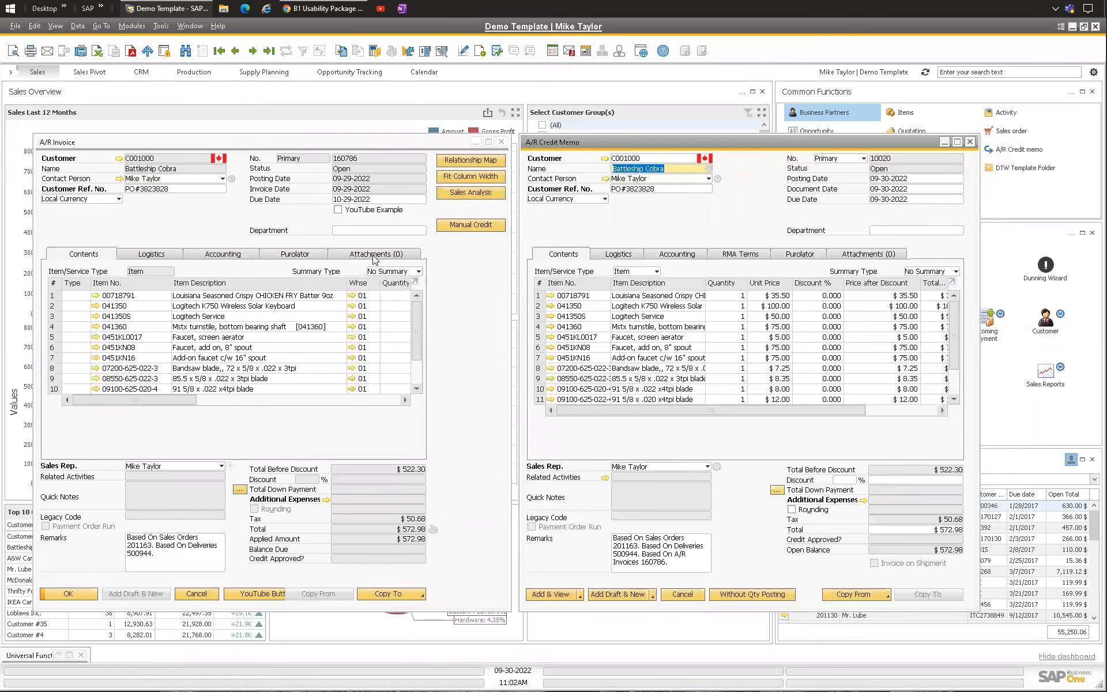
pyautogui.click(257, 212)
pyautogui.click(710, 219)
pyautogui.press('Escape')
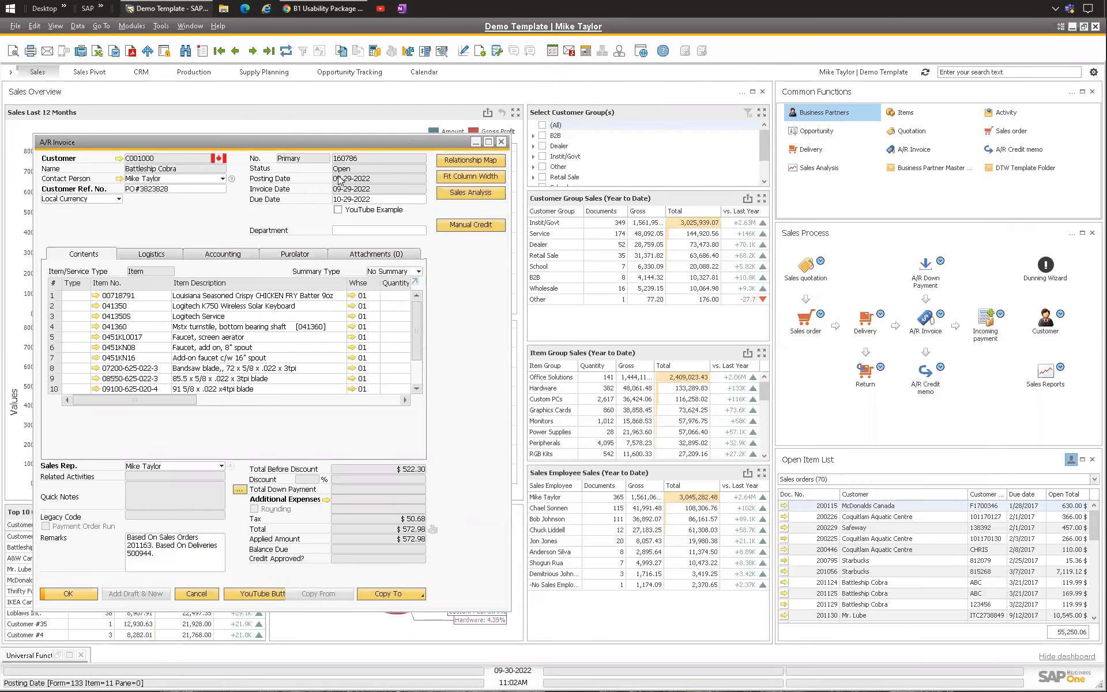
# Step: Change the invoice's document status back to Close and update it
pyautogui.click(72, 28)
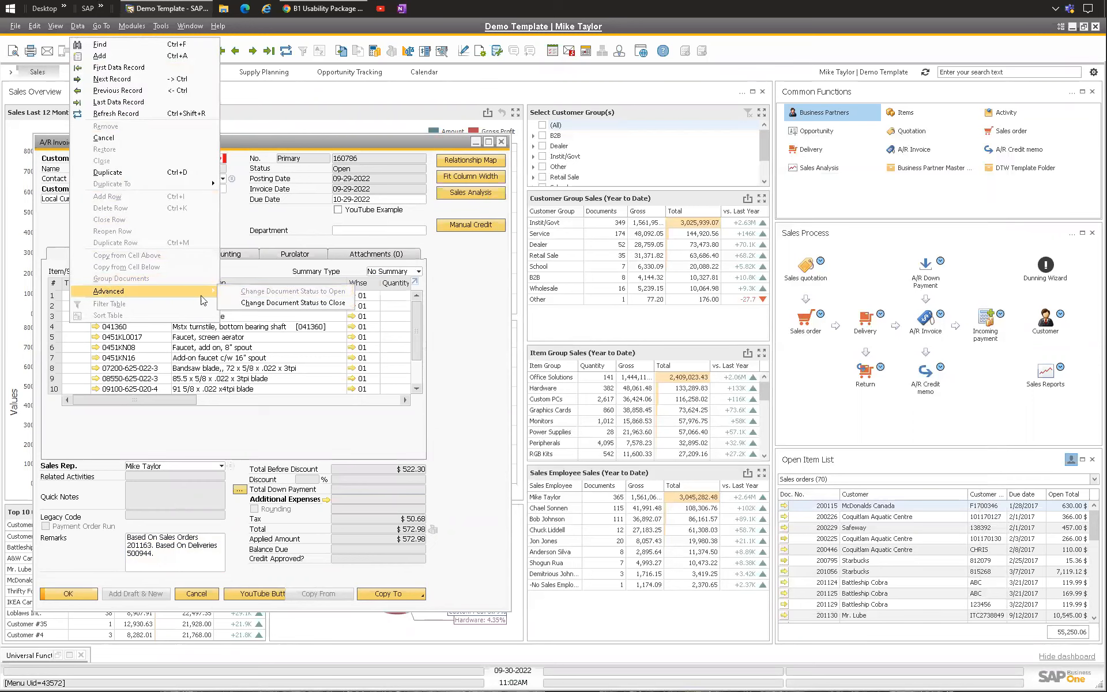
pyautogui.click(259, 303)
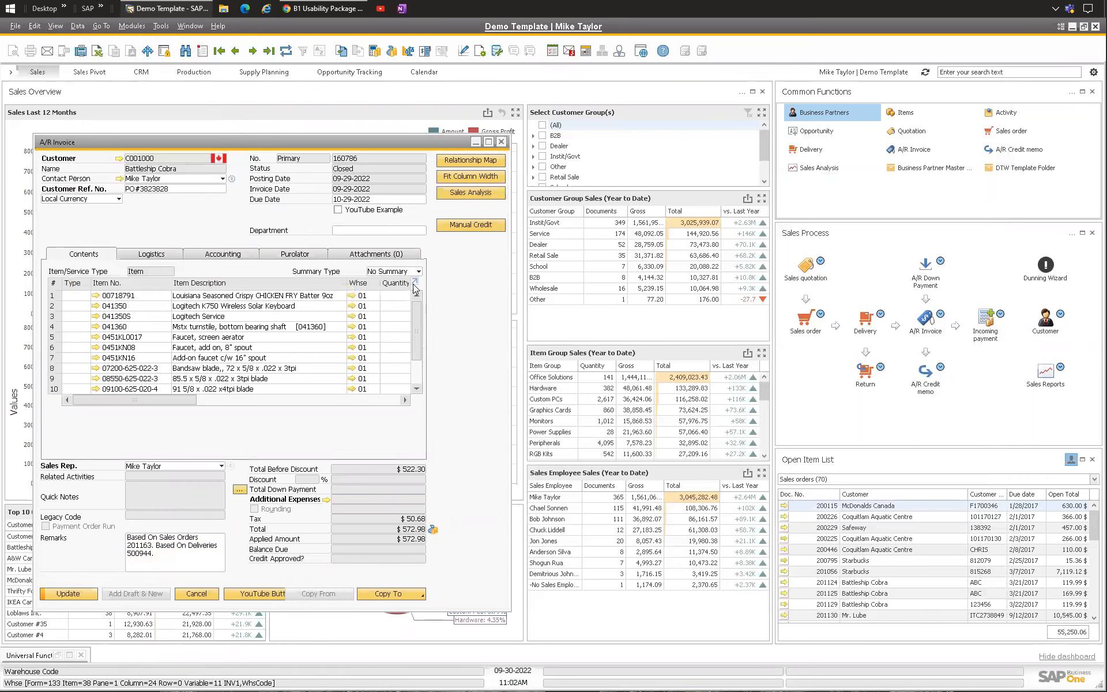
pyautogui.click(61, 593)
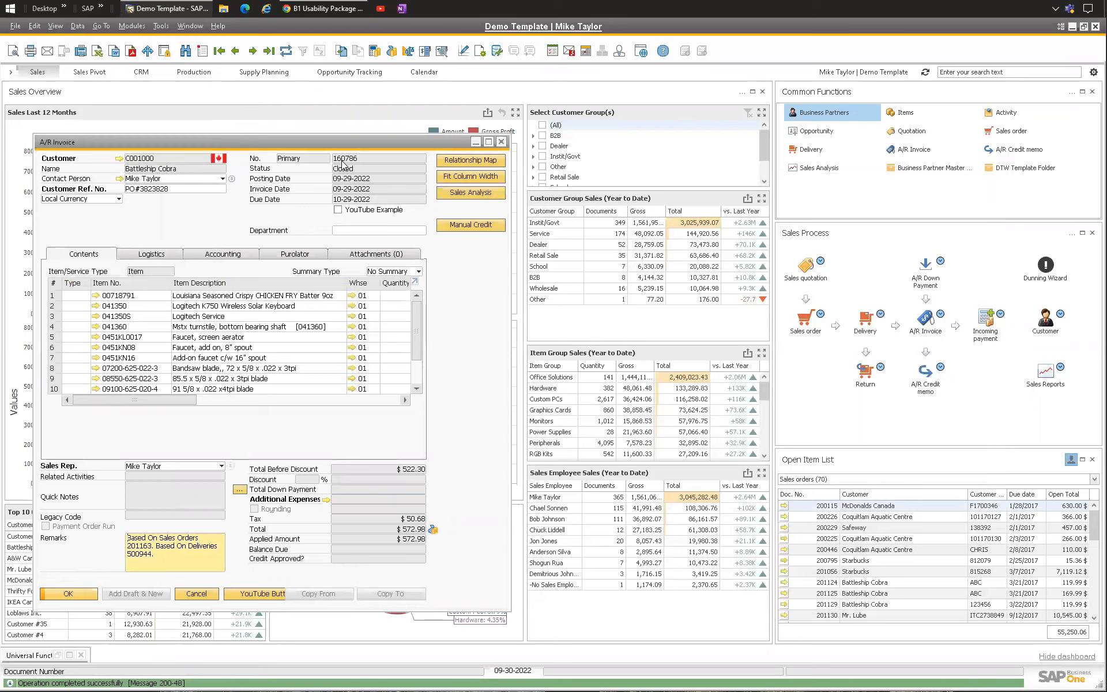
# Step: Open the universal function behind the invoice's Manual Credit button for editing
pyautogui.moveTo(347, 143); pyautogui.dragTo(349, 133)
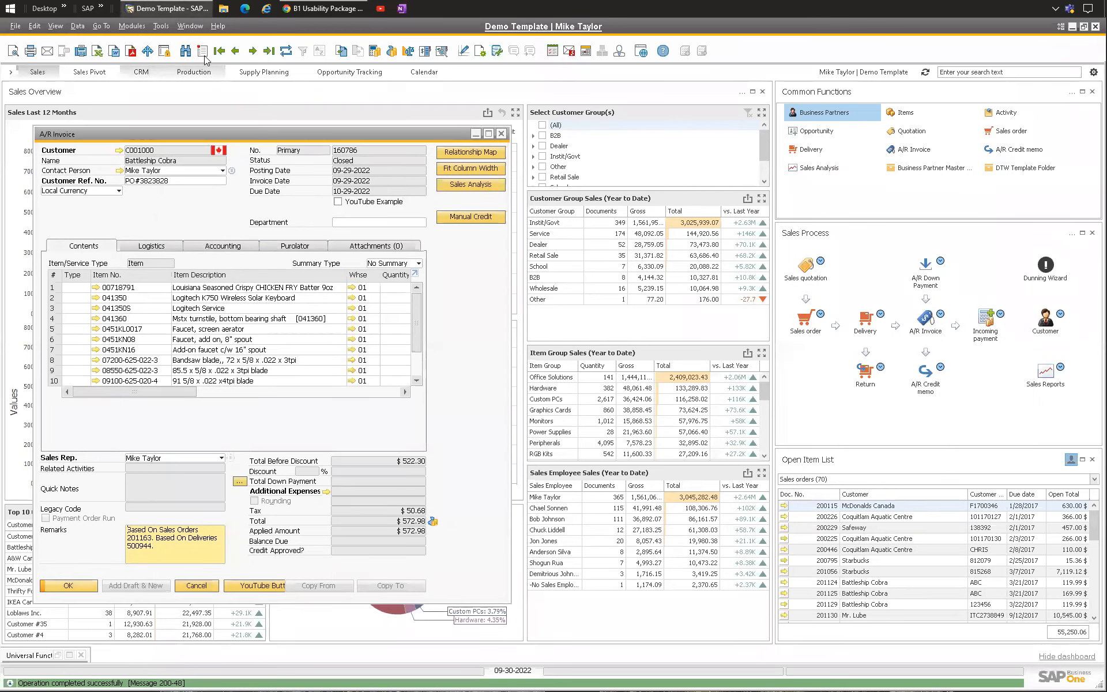
pyautogui.rightClick(459, 219)
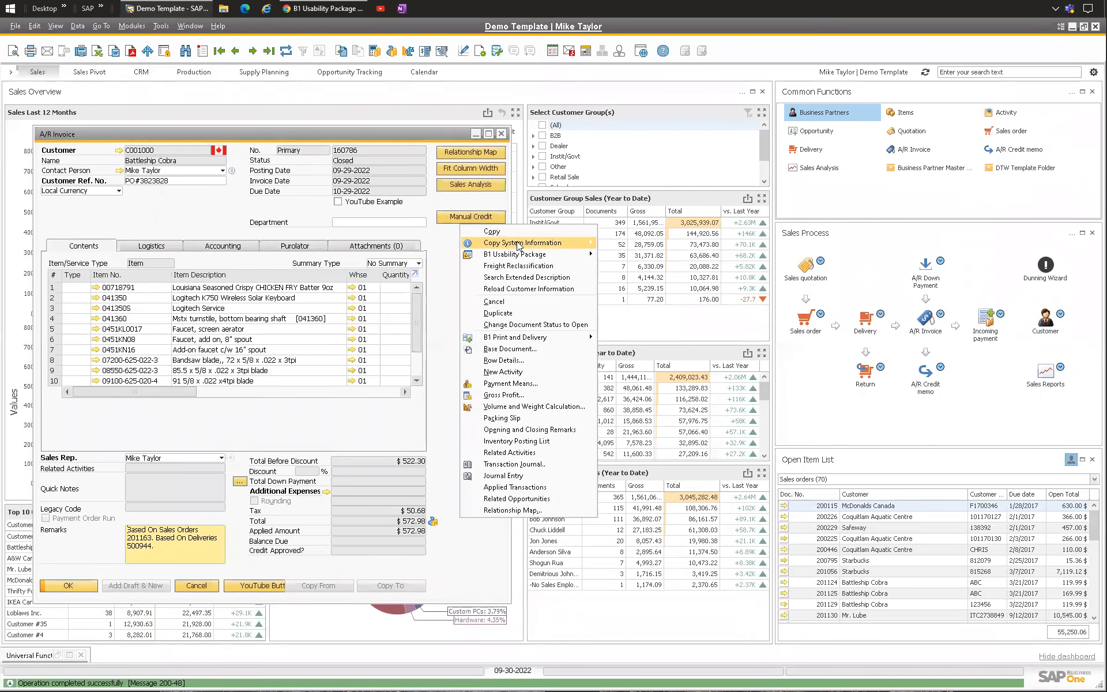
pyautogui.moveTo(518, 254)
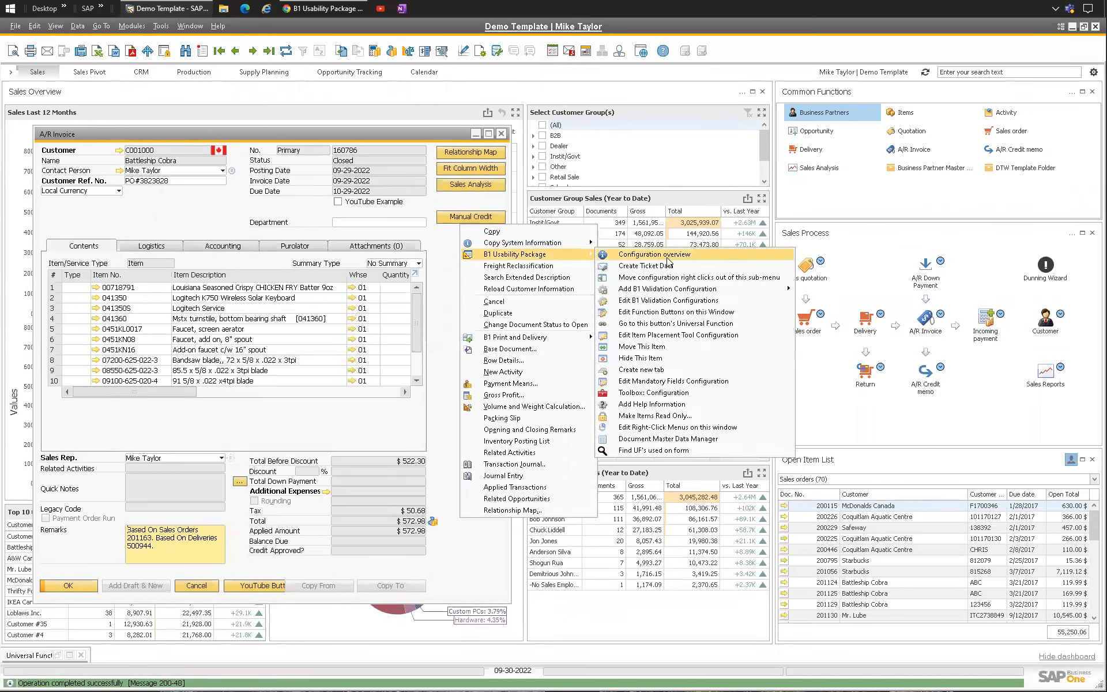
pyautogui.click(680, 324)
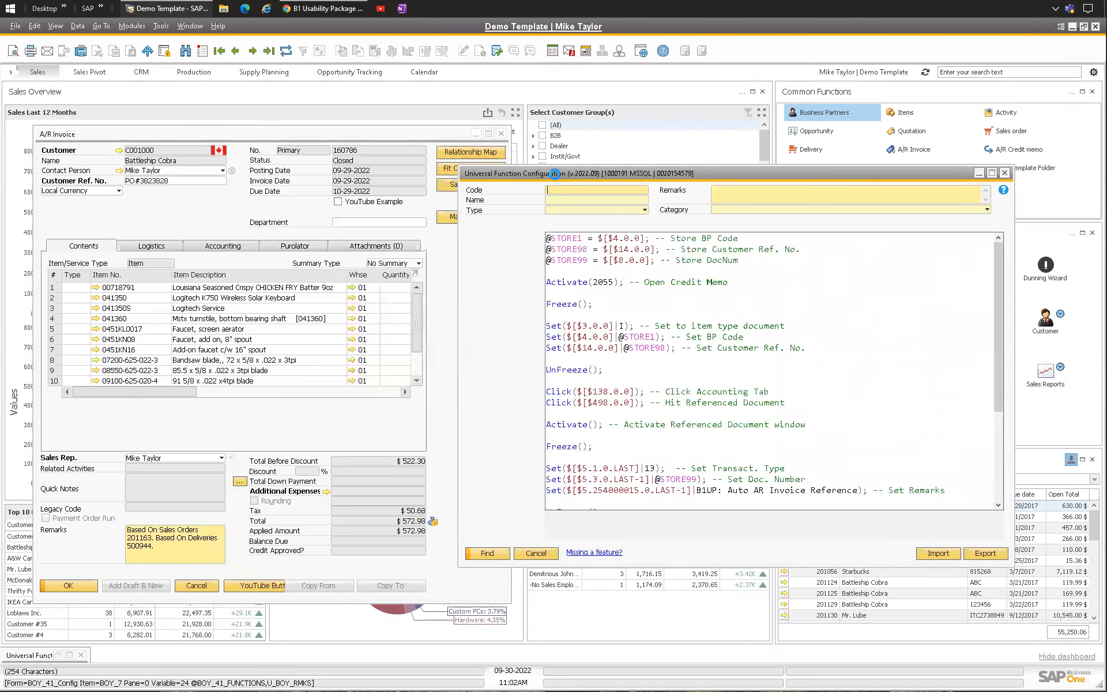
pyautogui.moveTo(603, 174); pyautogui.dragTo(655, 176)
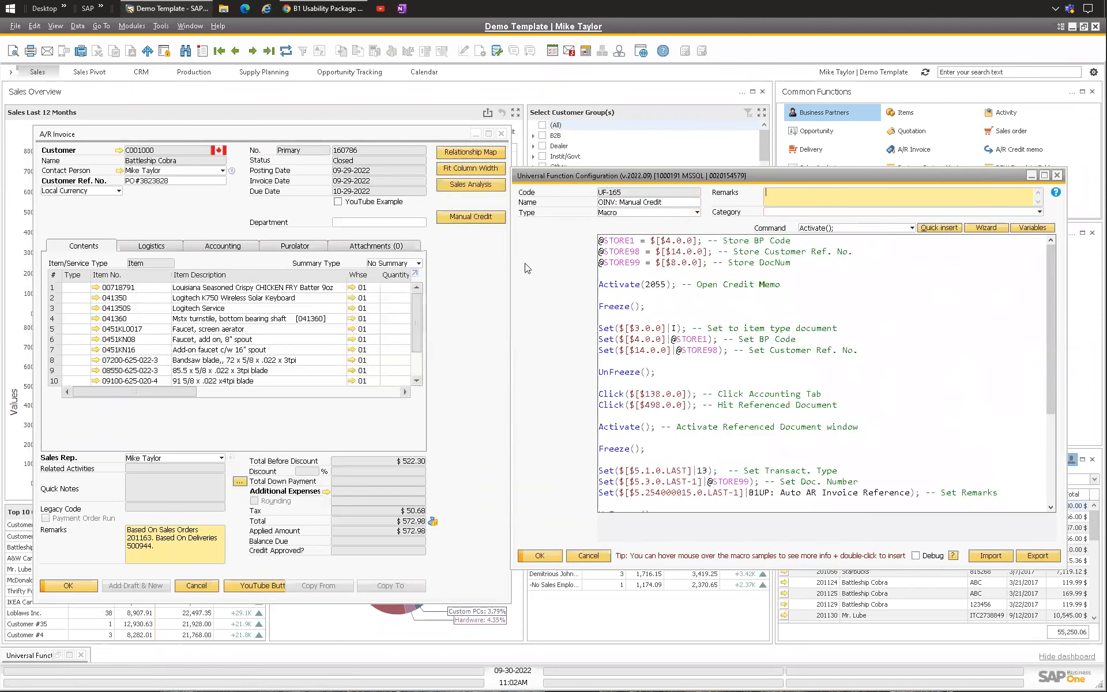
# Step: Replace the whole Manual Credit macro code with a single Activate(); command
pyautogui.click(229, 217)
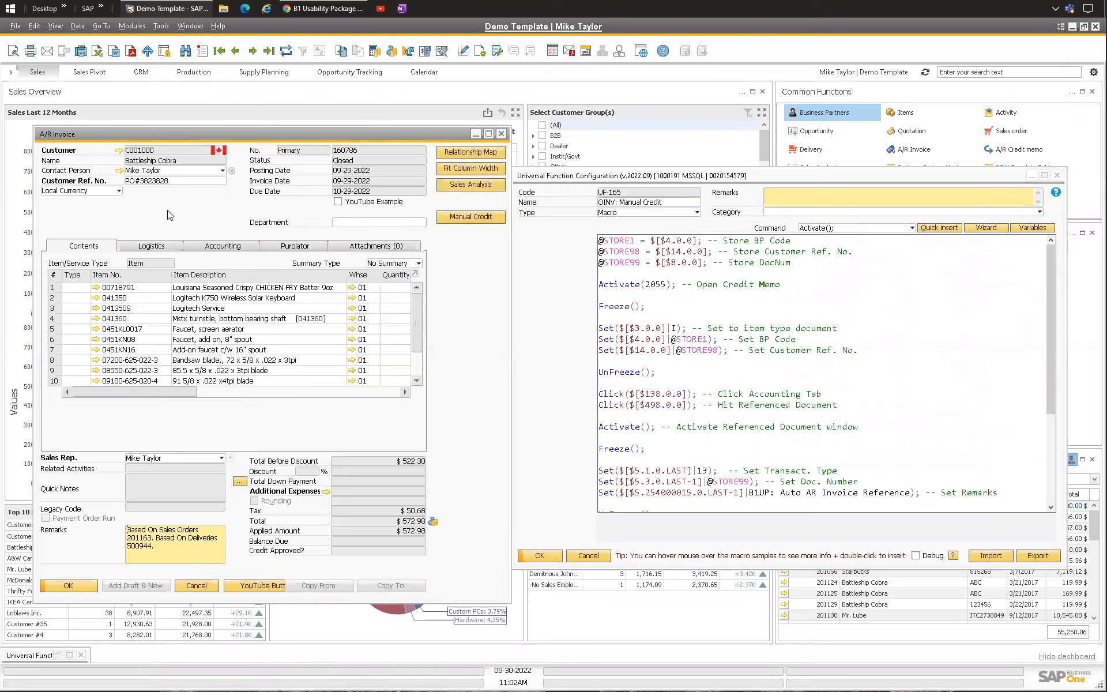
pyautogui.click(662, 304)
pyautogui.click(661, 303)
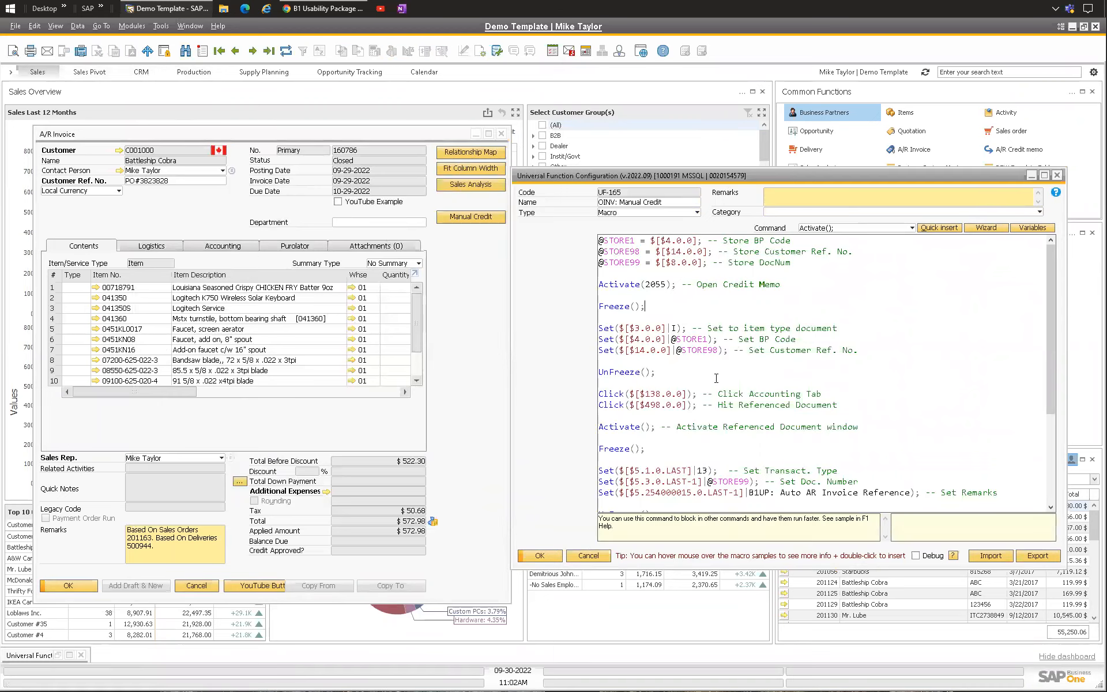
pyautogui.rightClick(705, 306)
pyautogui.click(743, 404)
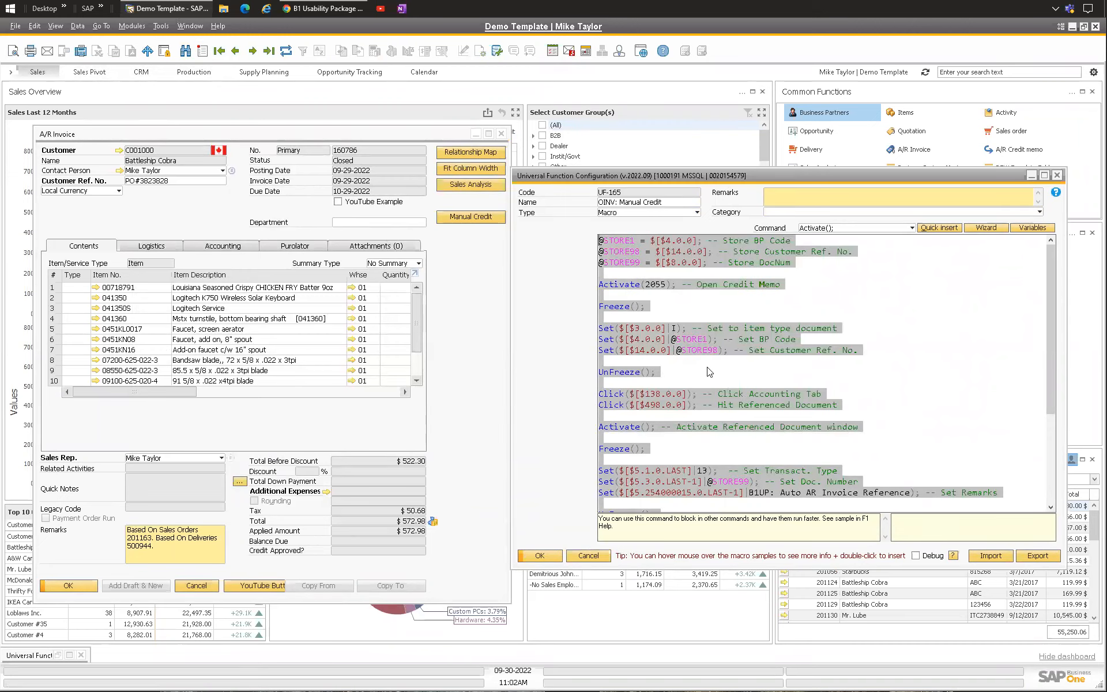
pyautogui.press('Delete')
pyautogui.write('@S')
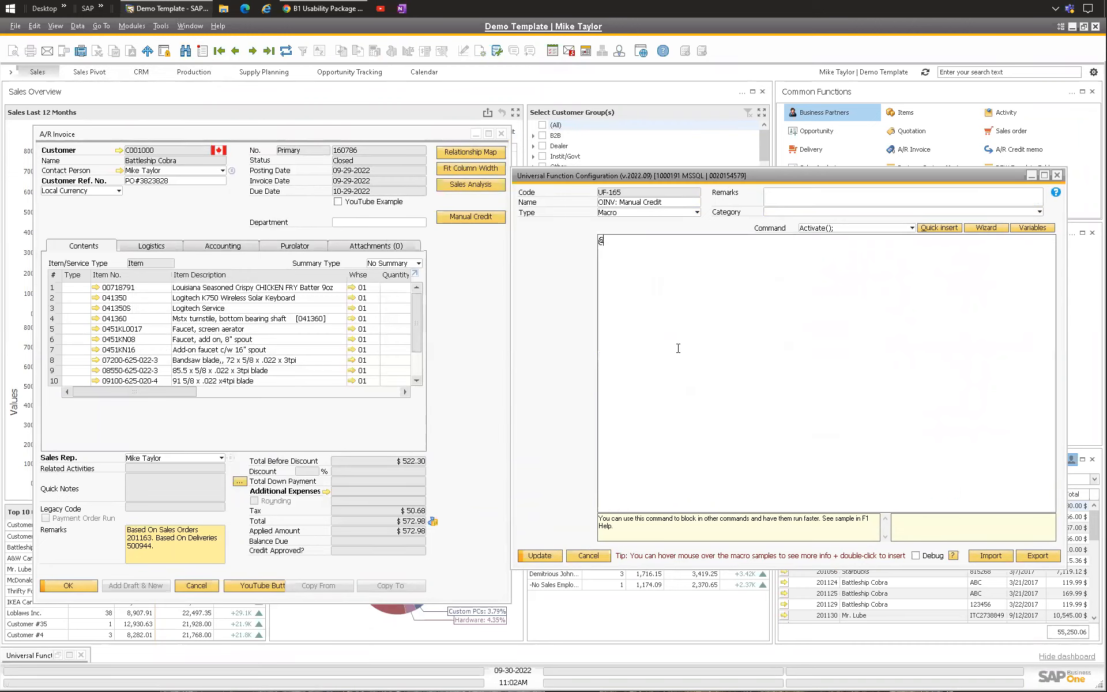
pyautogui.press('BackSpace')
pyautogui.press('BackSpace')
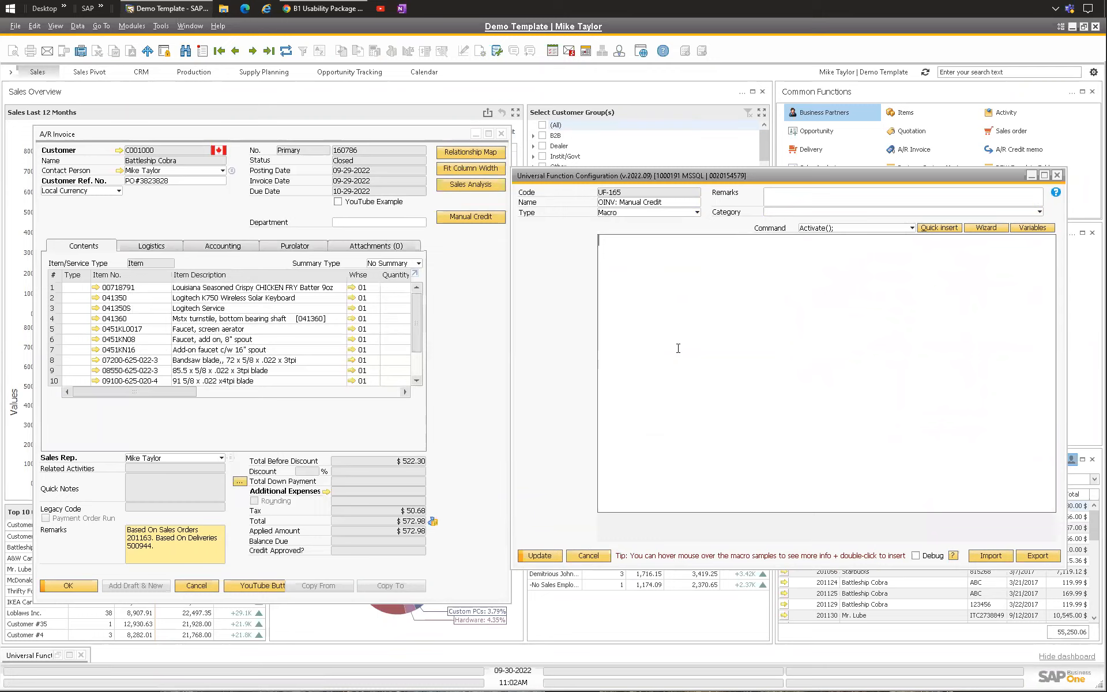
pyautogui.write('Ac')
pyautogui.press('Return')
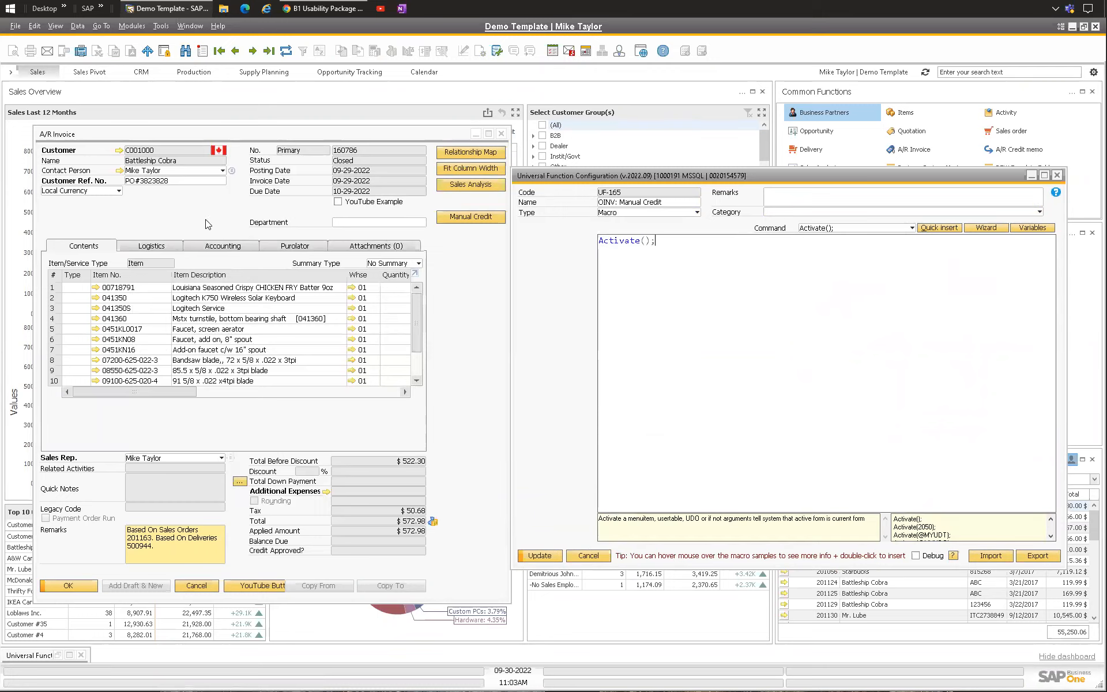
# Step: Reopen the invoice's document status, update it, and copy the invoice to an A/R credit memo
pyautogui.click(438, 263)
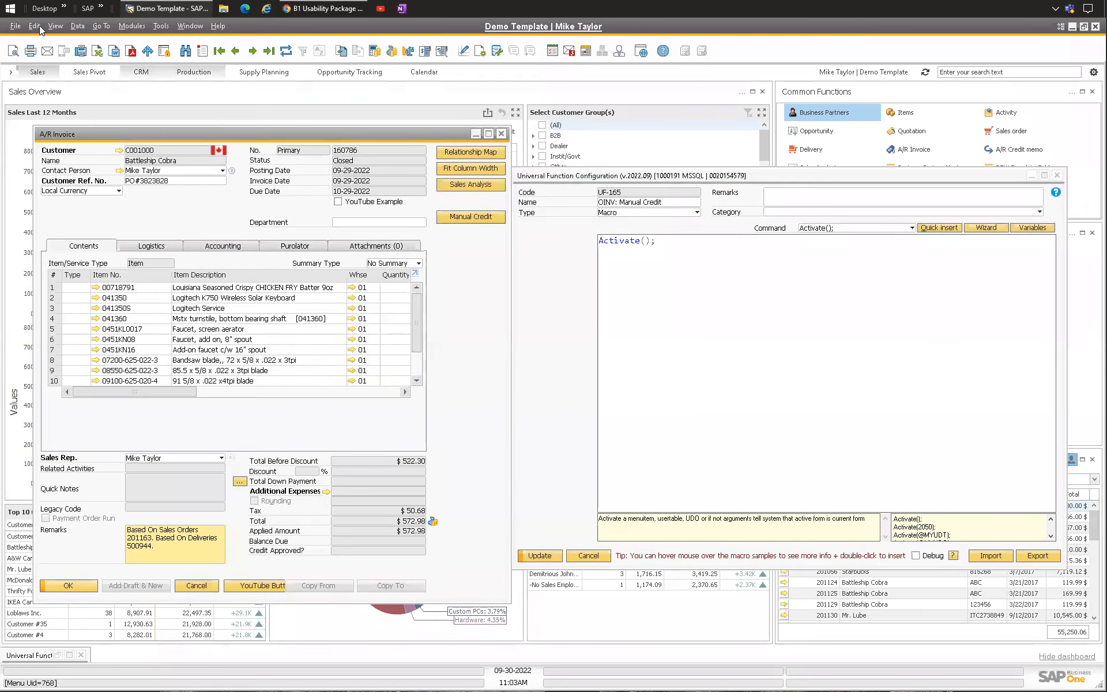
pyautogui.click(77, 26)
pyautogui.click(291, 296)
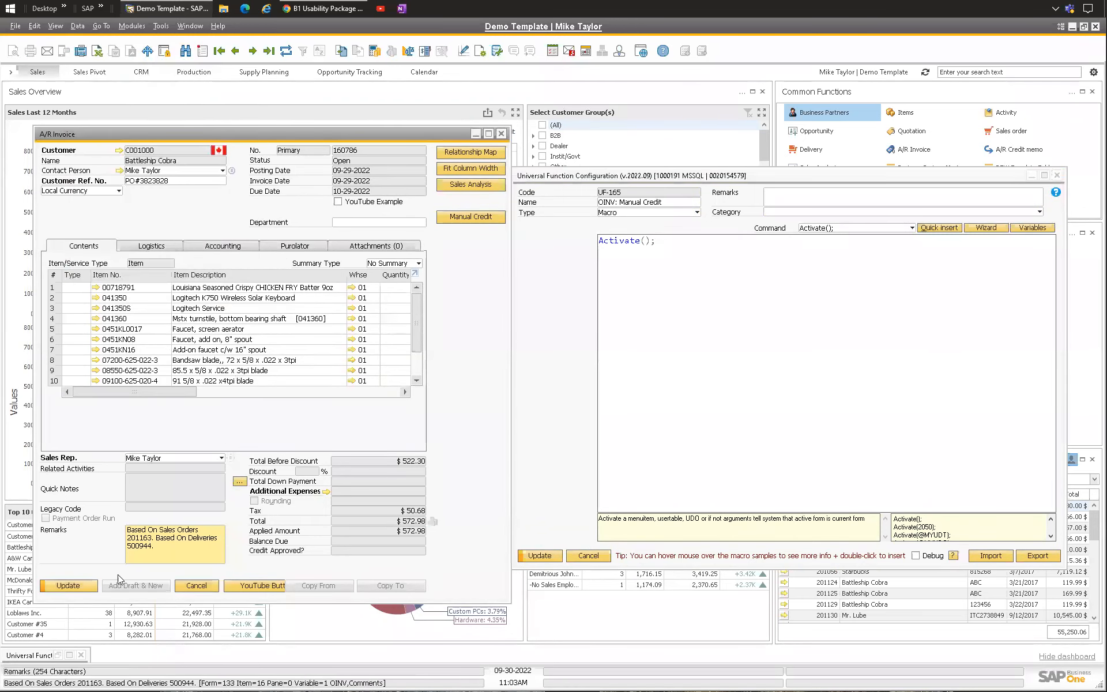
pyautogui.click(68, 585)
pyautogui.click(384, 586)
pyautogui.click(384, 607)
# Step: Delete the credit memo rows so only item 041360 remains
pyautogui.click(607, 339)
pyautogui.hotkey('ctrl', 'k')
pyautogui.hotkey('ctrl', 'k')
pyautogui.hotkey('ctrl', 'k')
pyautogui.hotkey('ctrl', 'k')
pyautogui.hotkey('ctrl', 'k')
pyautogui.hotkey('ctrl', 'k')
pyautogui.hotkey('ctrl', 'k')
pyautogui.hotkey('ctrl', 'k')
pyautogui.hotkey('ctrl', 'k')
pyautogui.hotkey('ctrl', 'k')
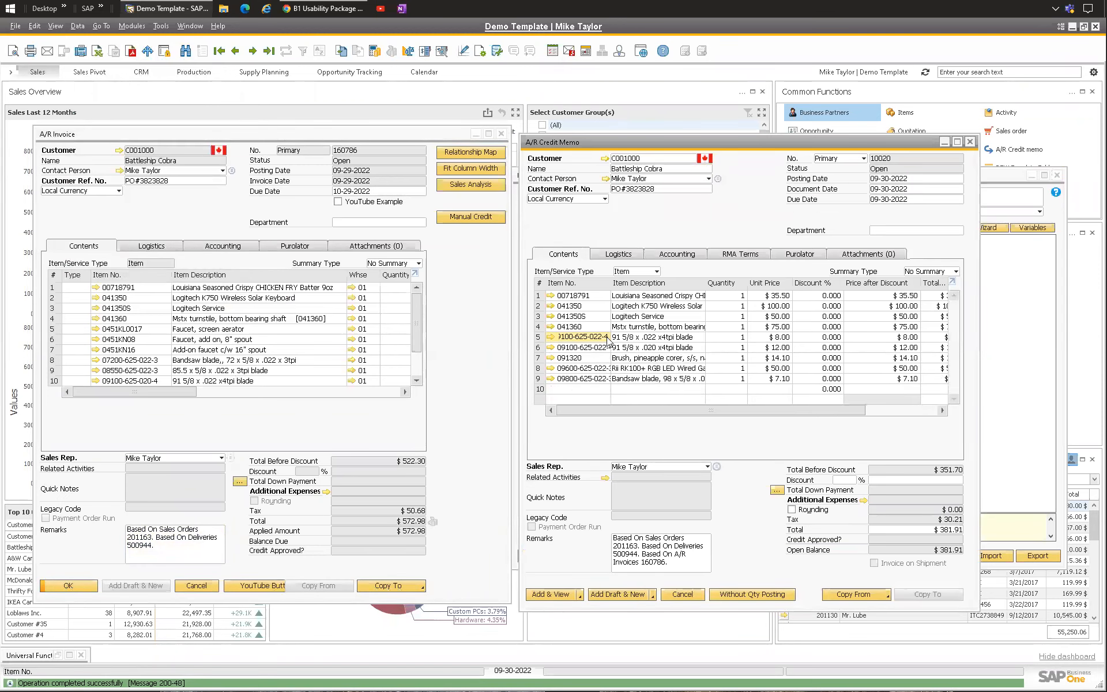
pyautogui.click(656, 294)
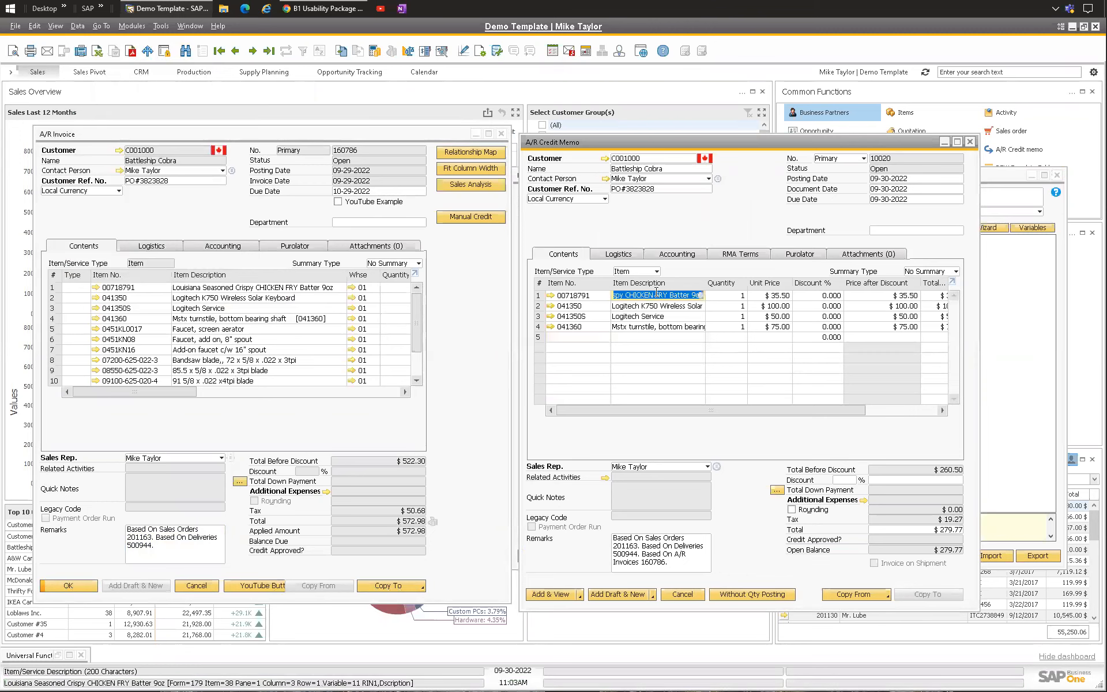
pyautogui.hotkey('ctrl', 'k')
pyautogui.hotkey('ctrl', 'k')
pyautogui.hotkey('ctrl', 'k')
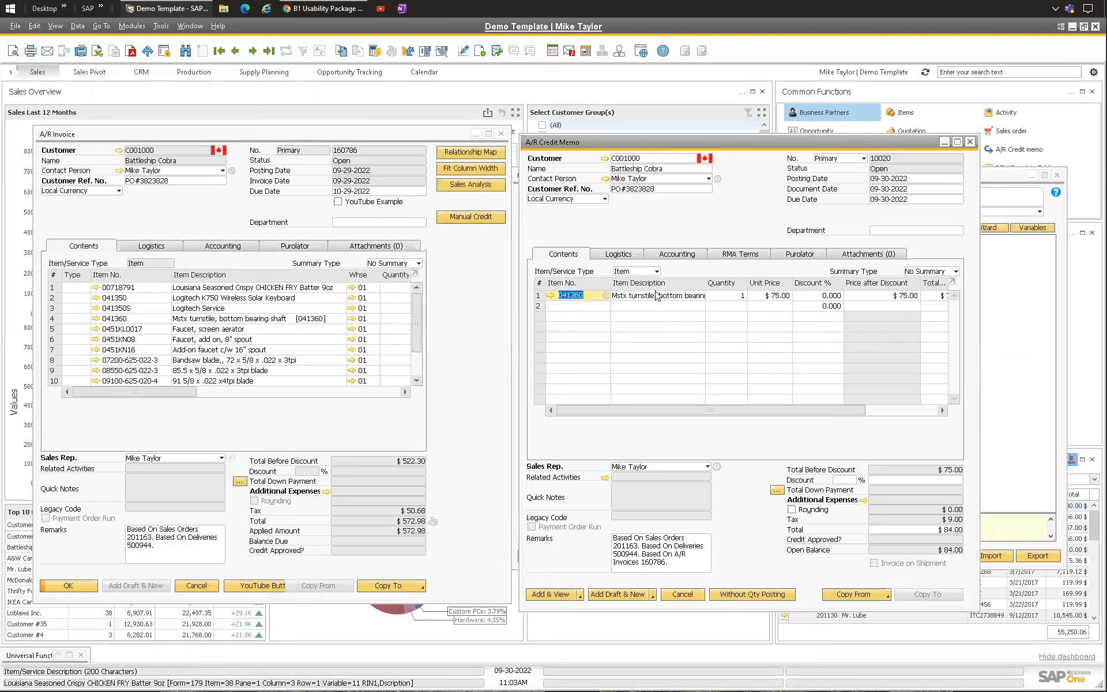
# Step: Add the A/R credit memo and close its window
pyautogui.click(555, 594)
pyautogui.click(412, 373)
pyautogui.click(412, 373)
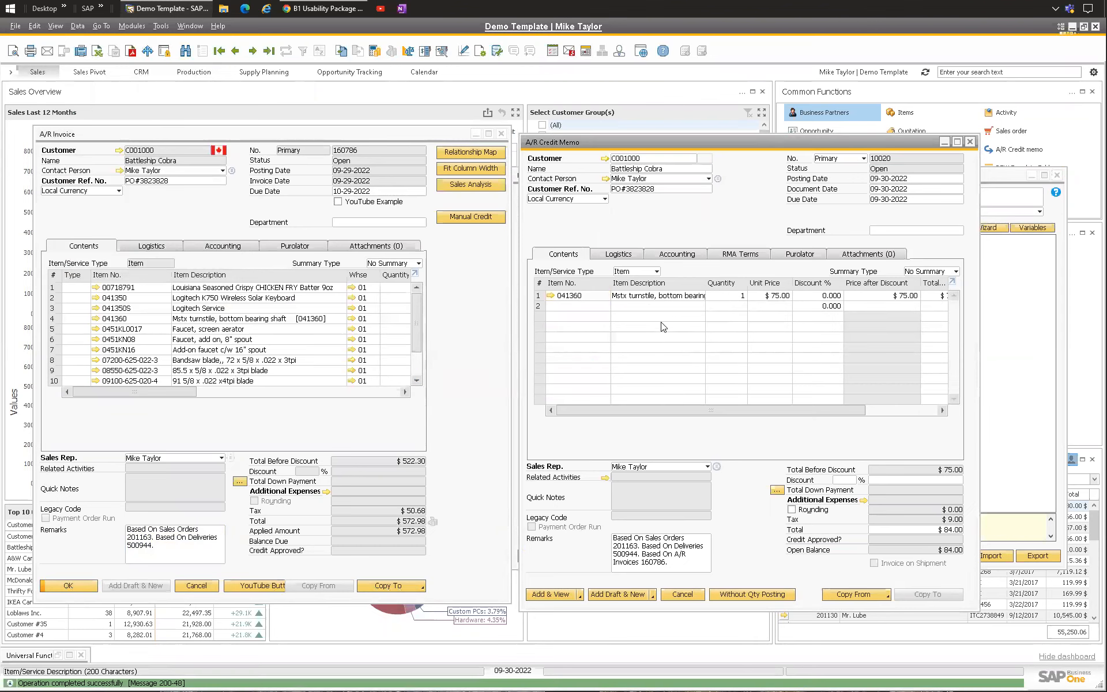
pyautogui.press('Escape')
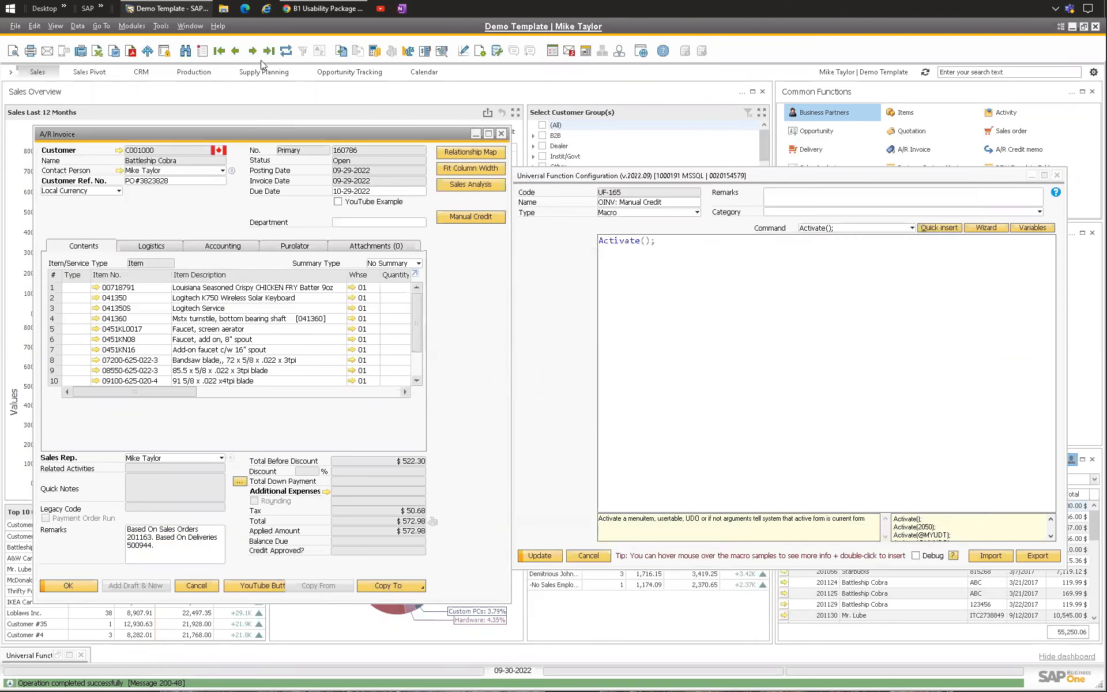
# Step: Refresh the invoice and open its Relationship Map
pyautogui.click(287, 52)
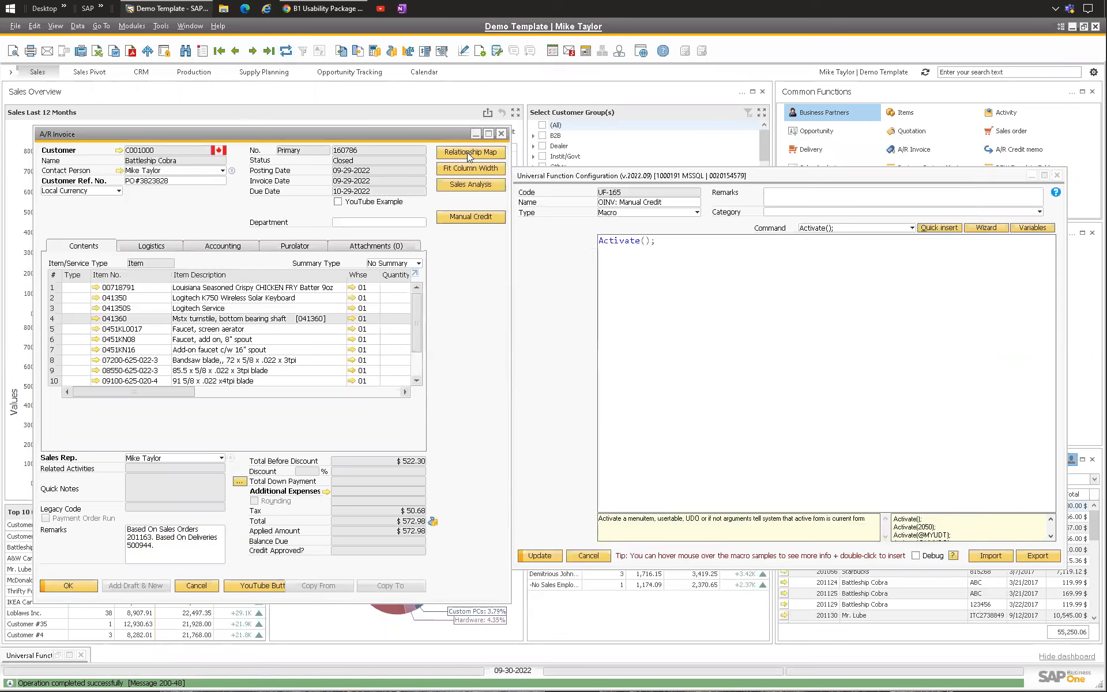
pyautogui.click(468, 152)
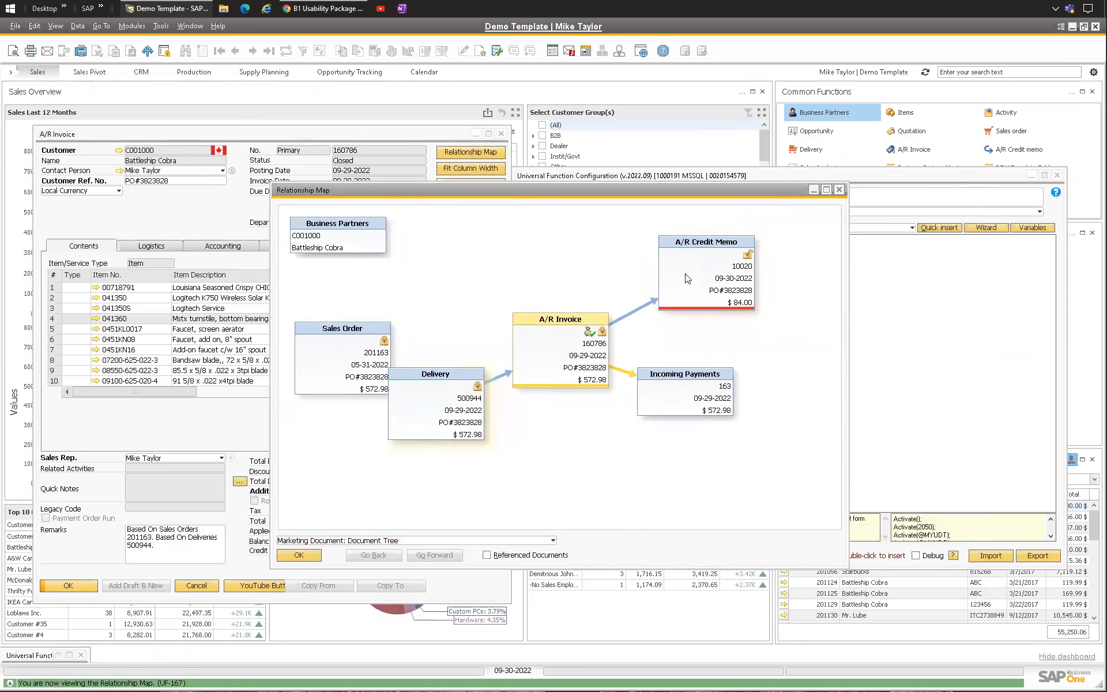
# Step: Open the About SAP Business One window, then close it
pyautogui.click(214, 26)
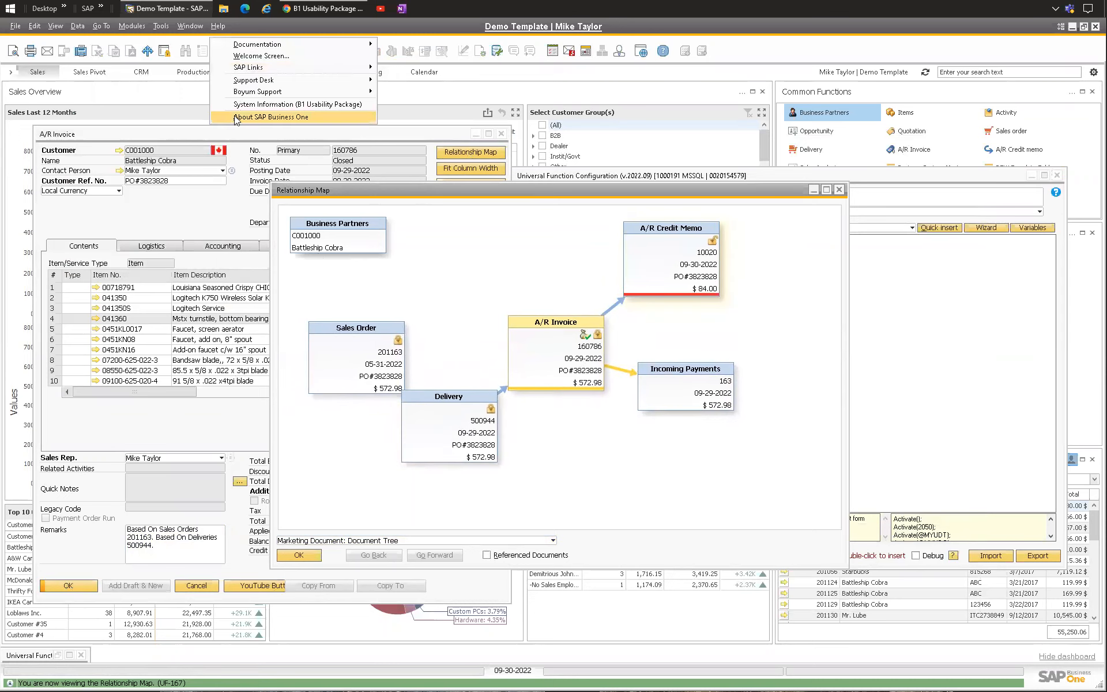
pyautogui.click(237, 118)
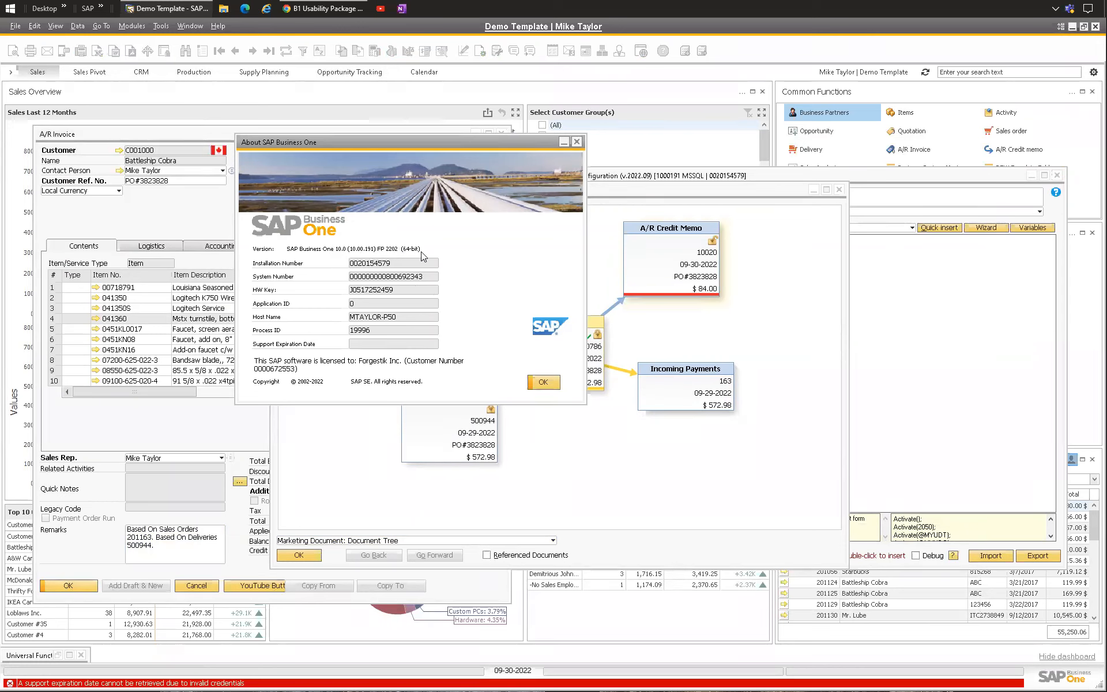
pyautogui.click(576, 143)
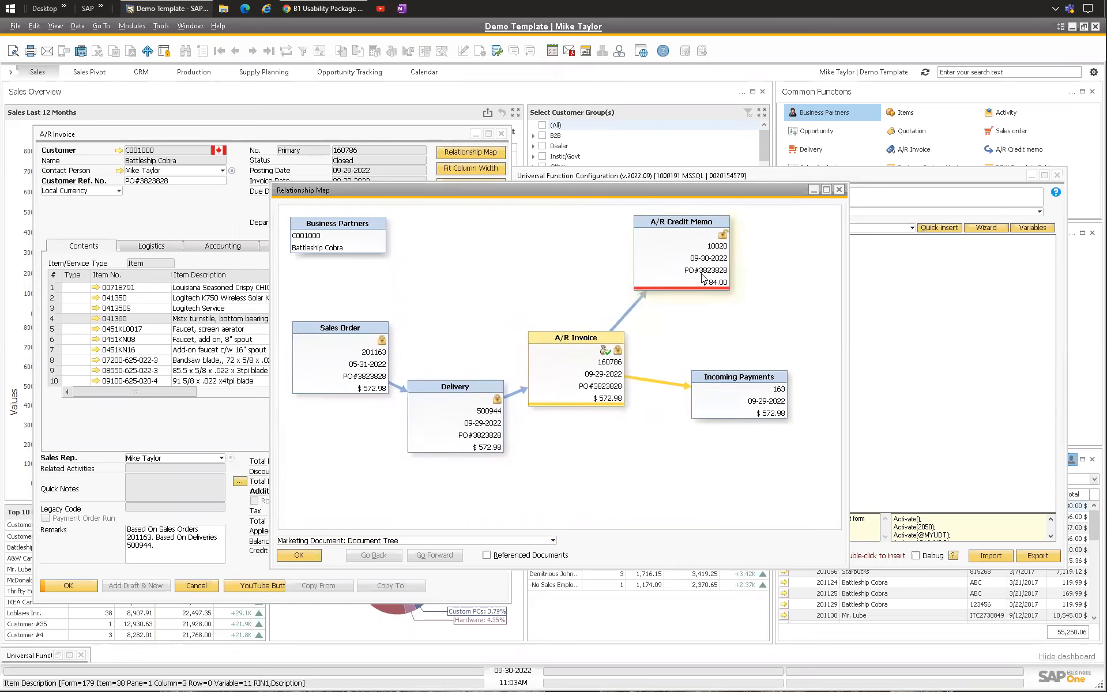
# Step: Inspect the Relationship Map's view options and available data actions, then close the map
pyautogui.click(395, 540)
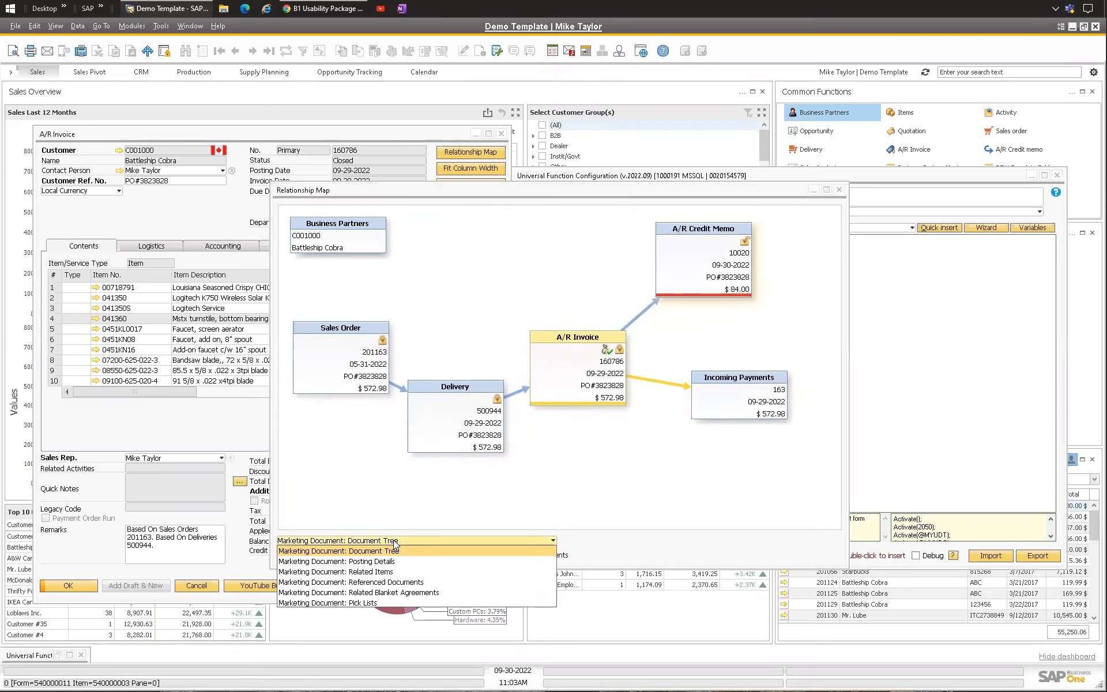
pyautogui.click(144, 123)
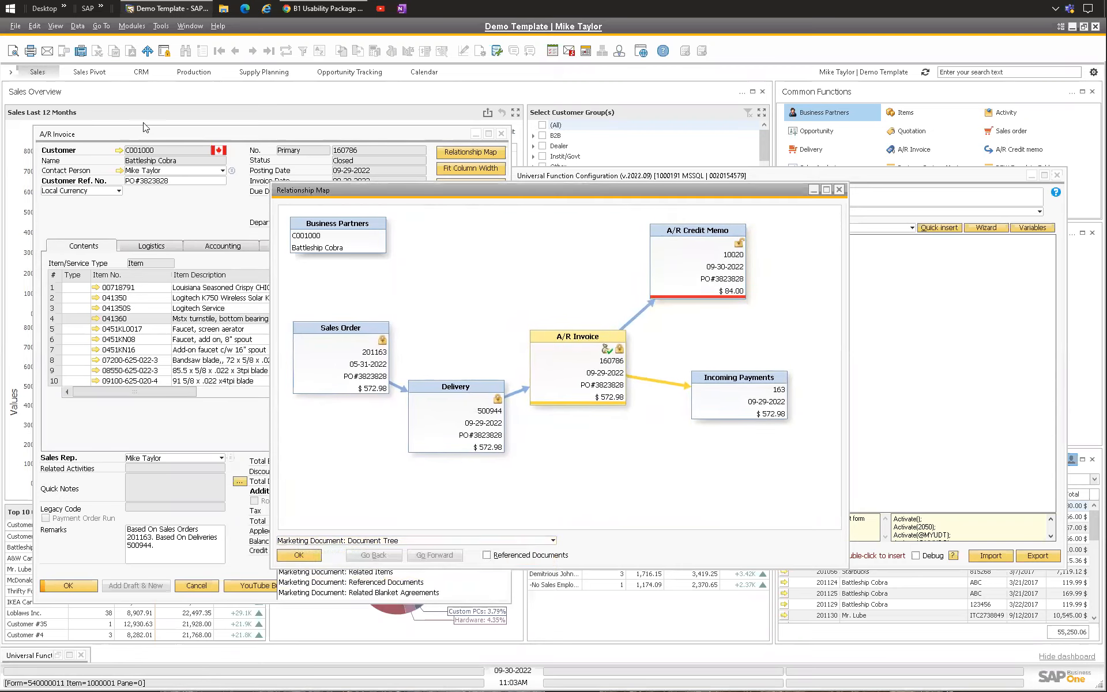
pyautogui.click(77, 26)
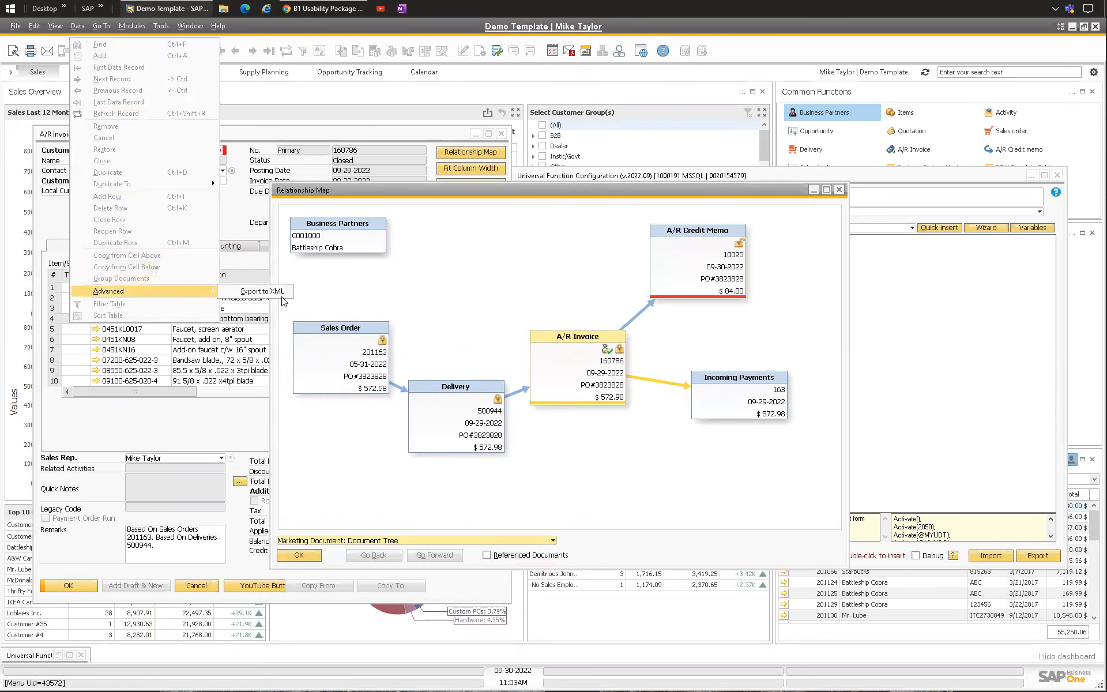
pyautogui.click(620, 258)
pyautogui.press('Escape')
pyautogui.click(597, 284)
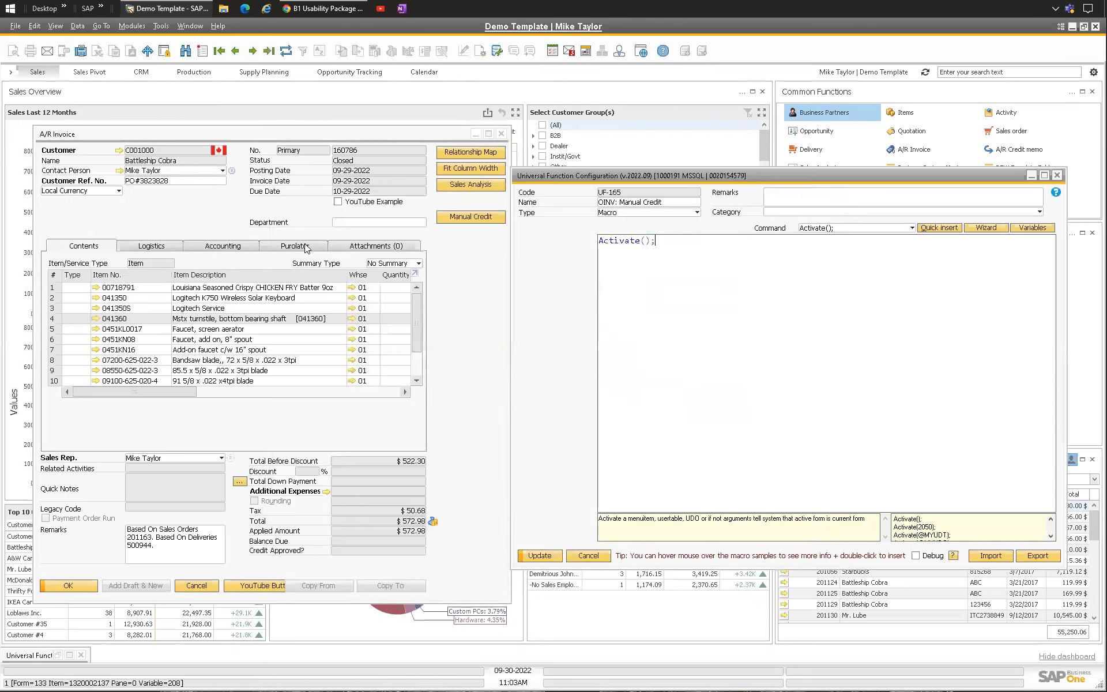
# Step: Look up the menu ID of the Change Document Status to Open command among the invoice's data options
pyautogui.click(486, 216)
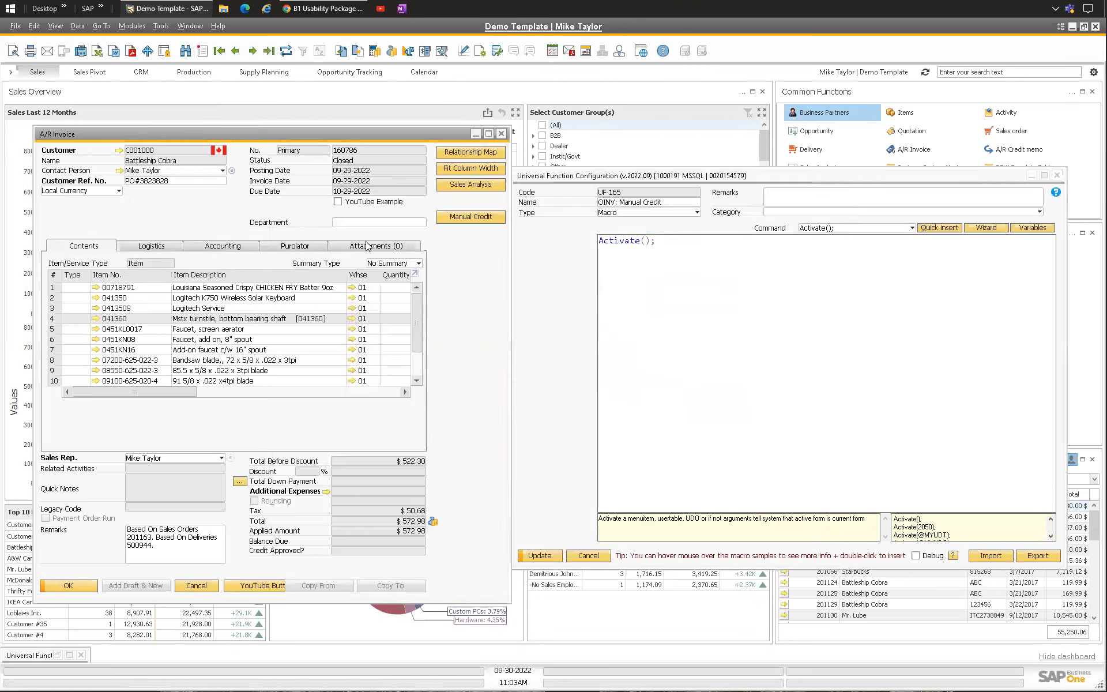
pyautogui.click(581, 261)
pyautogui.click(55, 26)
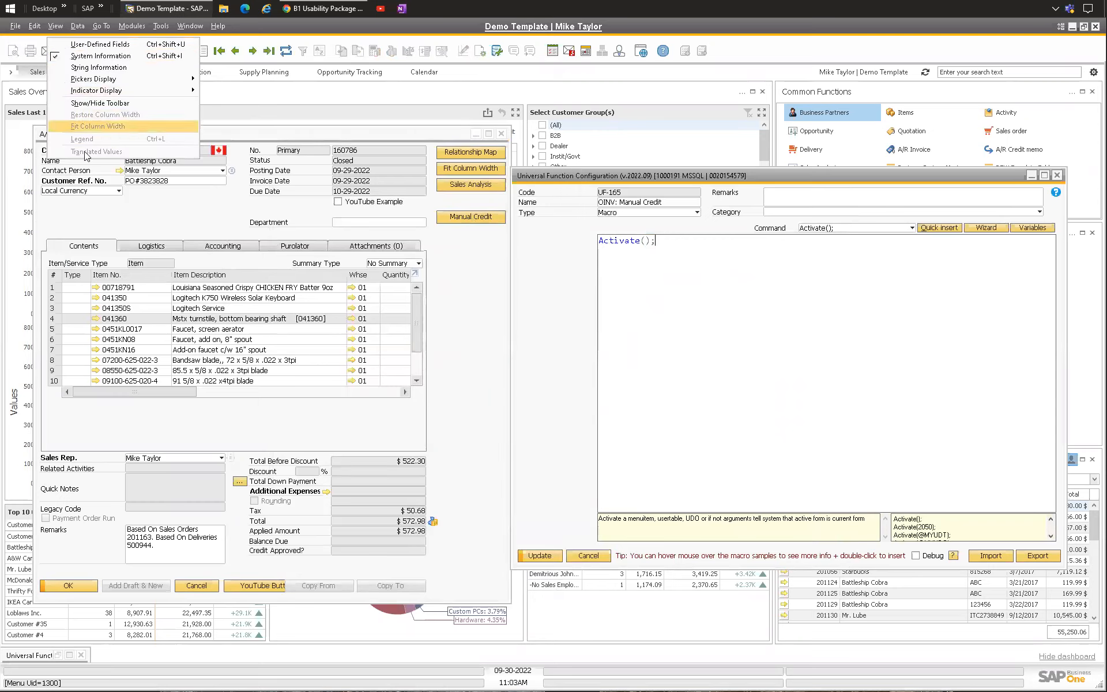
pyautogui.moveTo(78, 26)
pyautogui.click(314, 224)
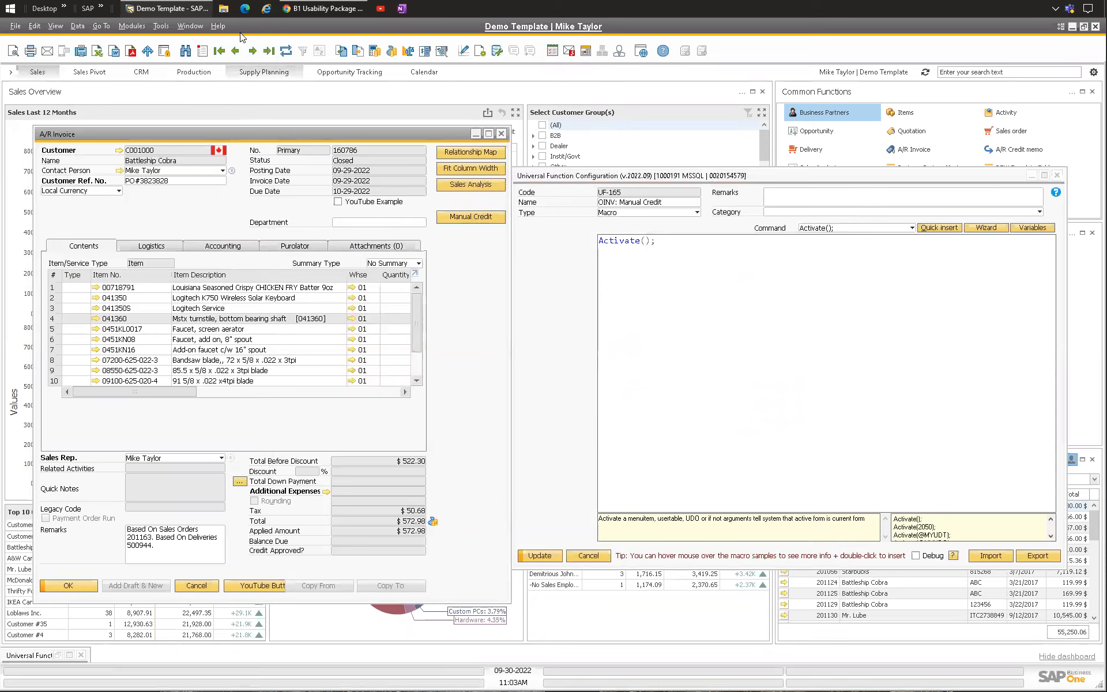
pyautogui.click(76, 26)
pyautogui.moveTo(196, 291)
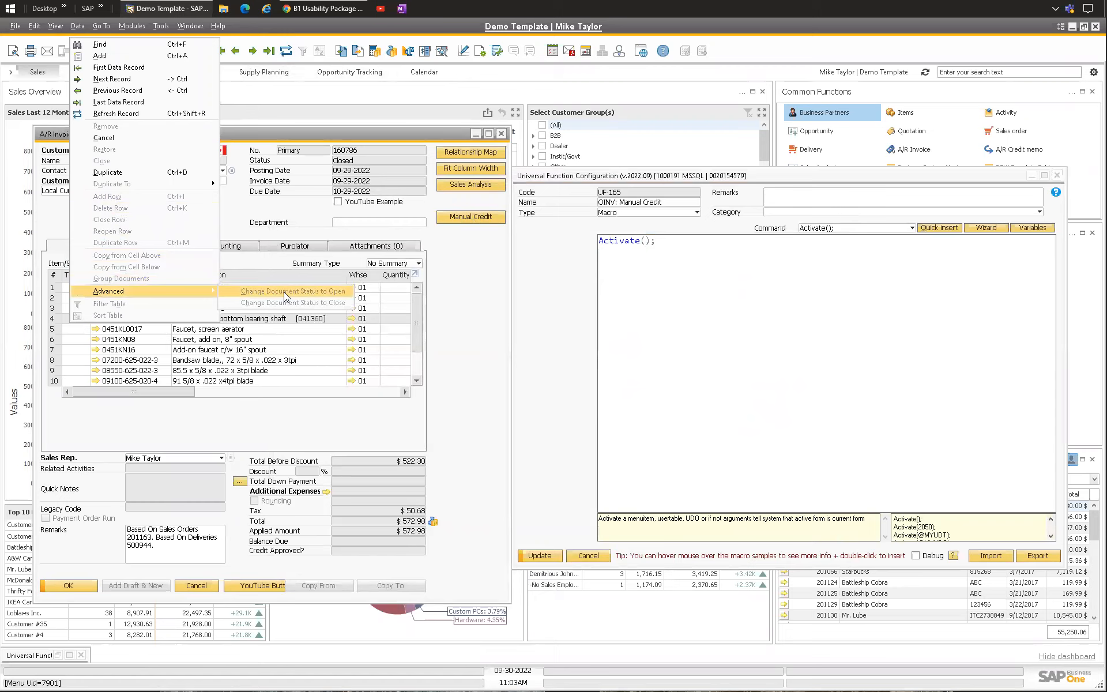
pyautogui.click(615, 243)
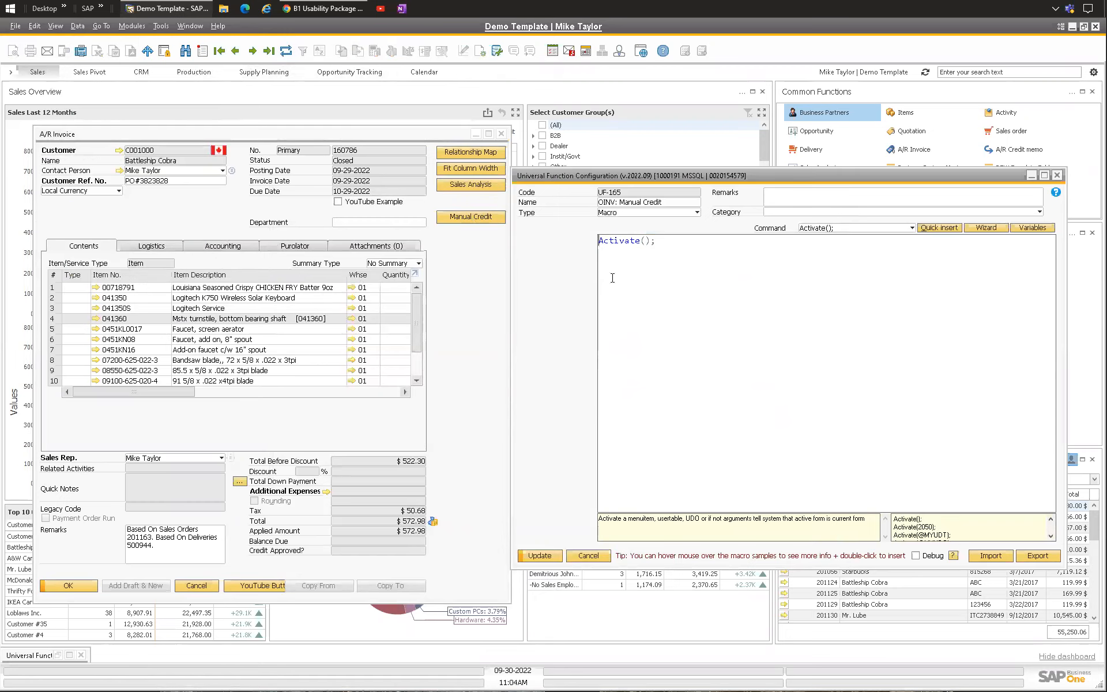
# Step: Start an IF condition above the Activate line using the Status field's copied item syntax $[$81.0.0]
pyautogui.press('Return')
pyautogui.press('Return')
pyautogui.press('Up')
pyautogui.press('Up')
pyautogui.write('IF (')
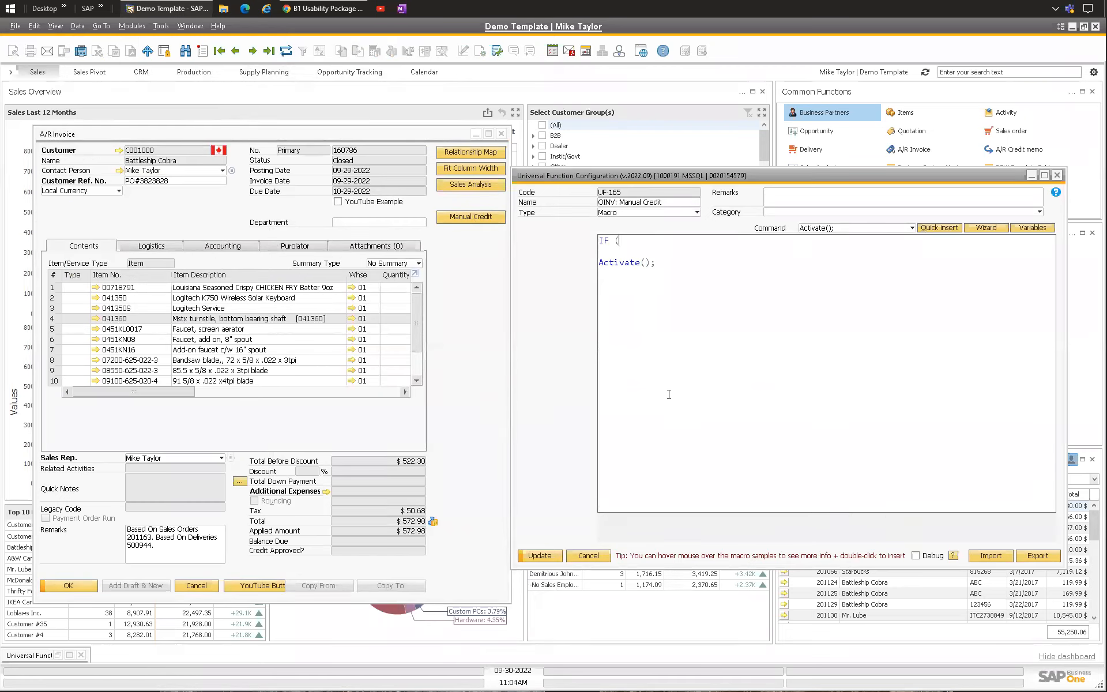
pyautogui.rightClick(360, 160)
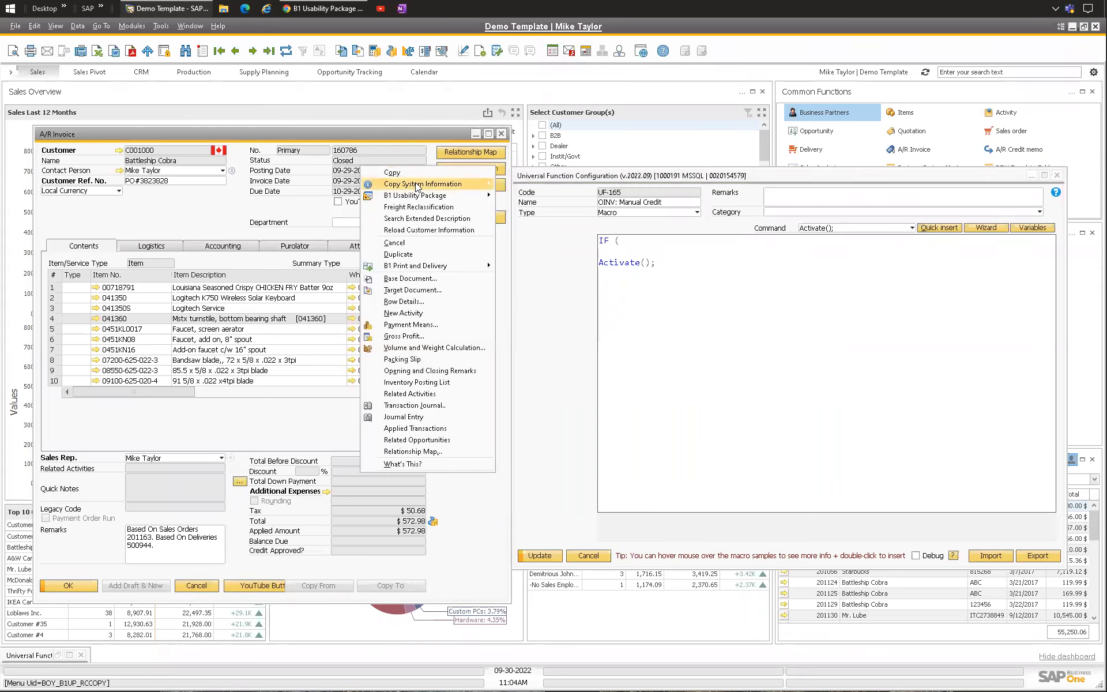
pyautogui.moveTo(427, 183)
pyautogui.click(548, 184)
pyautogui.click(634, 241)
pyautogui.hotkey('ctrl', 'v')
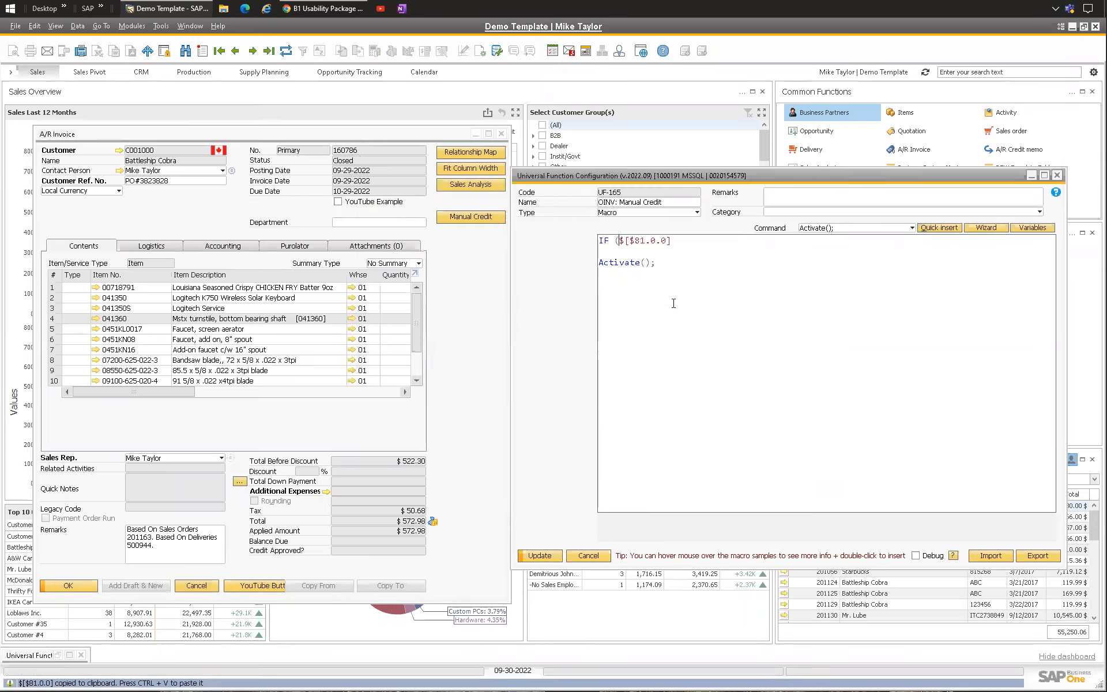
# Step: Complete the condition so it tests whether the Status field equals 3
pyautogui.rightClick(354, 154)
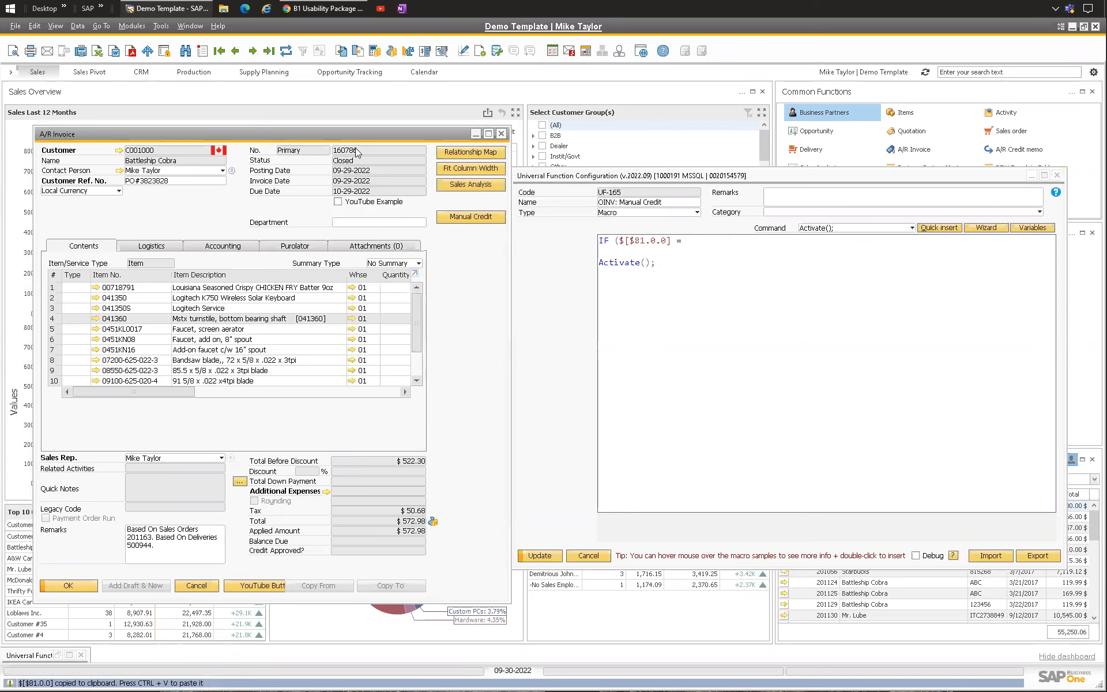
pyautogui.rightClick(350, 166)
pyautogui.moveTo(406, 185)
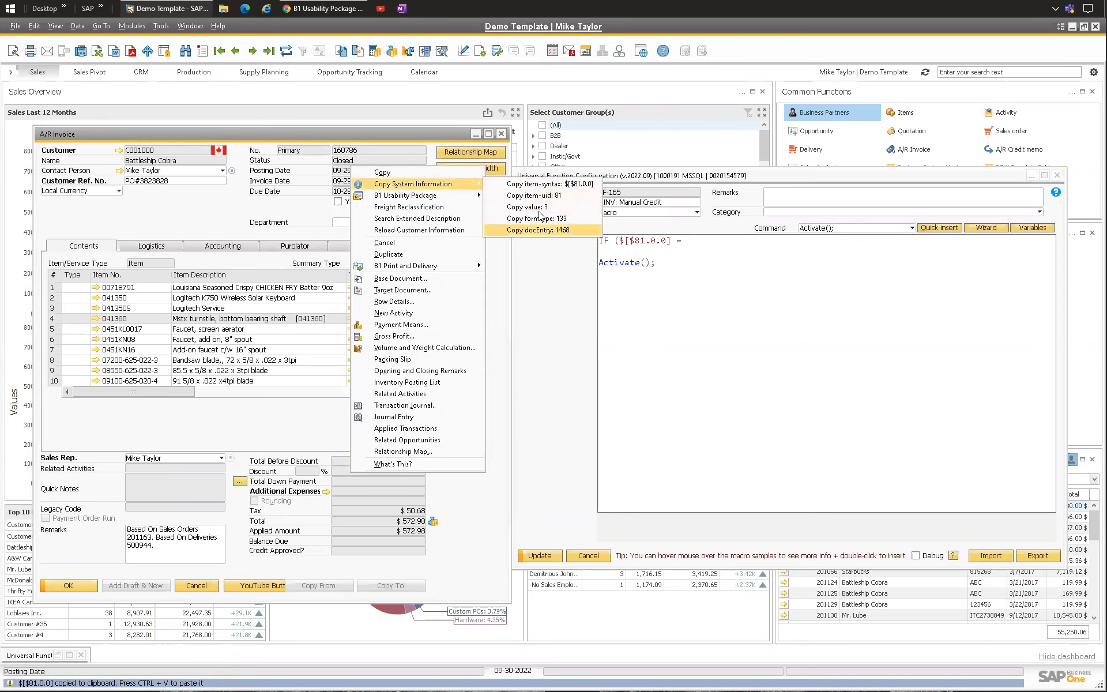
pyautogui.click(699, 241)
pyautogui.write('3)')
# Step: Wrap the Activate line in a BEGIN ... END block under the IF condition
pyautogui.press('Return')
pyautogui.write('BEGING')
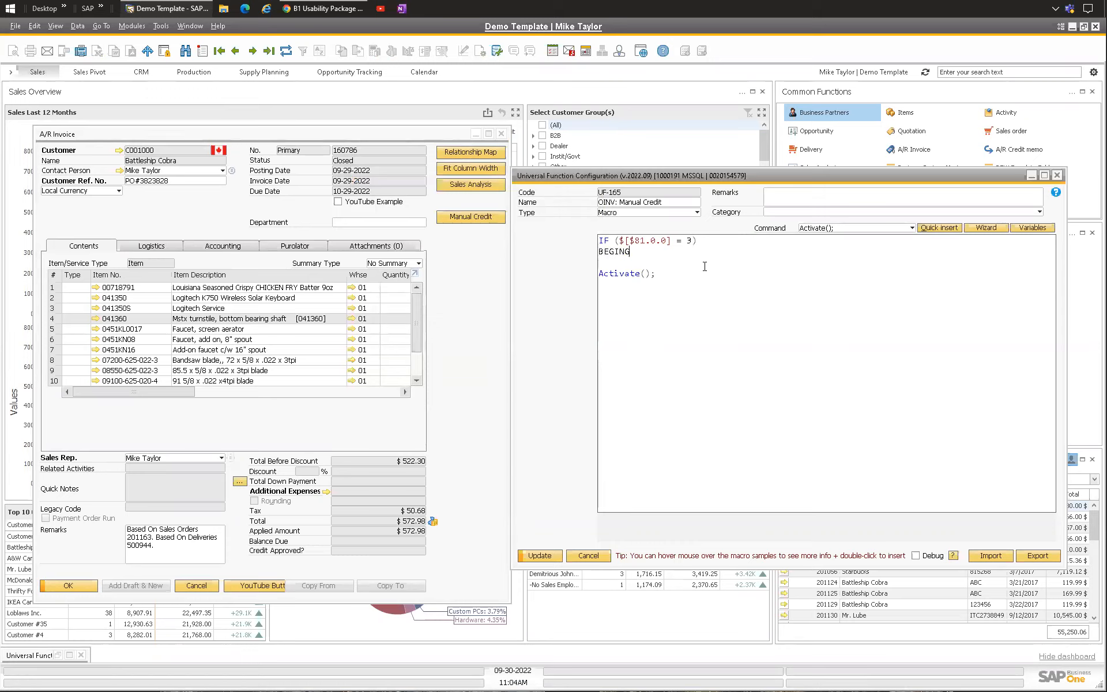
pyautogui.press('Delete')
pyautogui.press('Down')
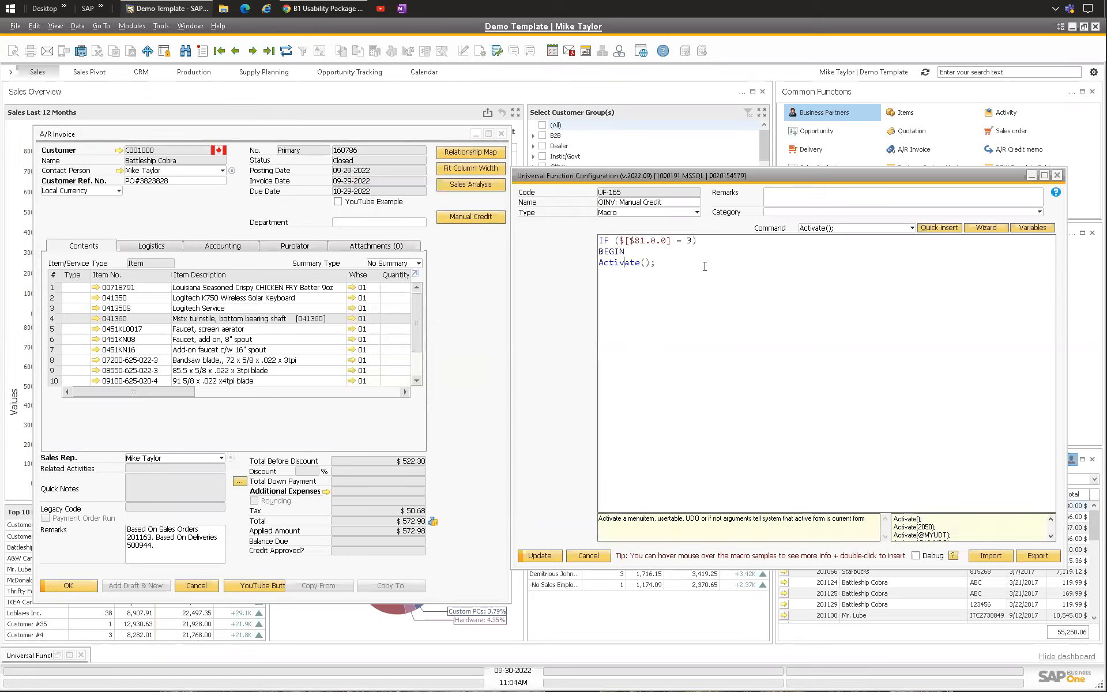
pyautogui.write('END')
pyautogui.press('Up')
# Step: Add the comment '-- Open Document' after the Activate line
pyautogui.moveTo(696, 240); pyautogui.dragTo(600, 243)
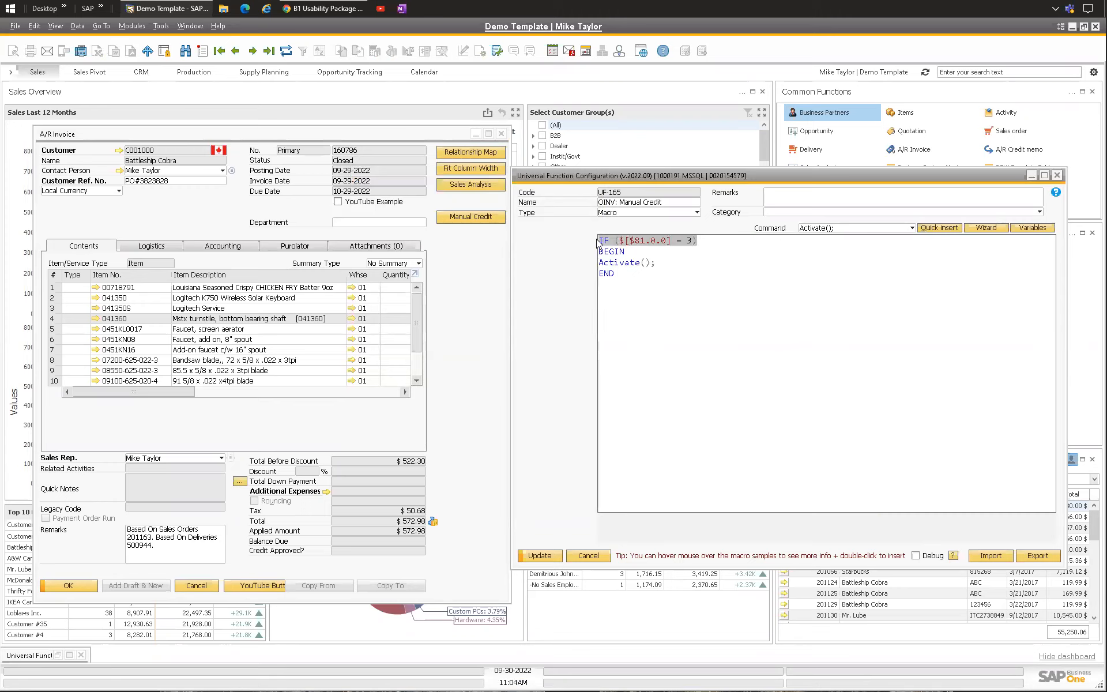
pyautogui.moveTo(687, 241); pyautogui.dragTo(694, 241)
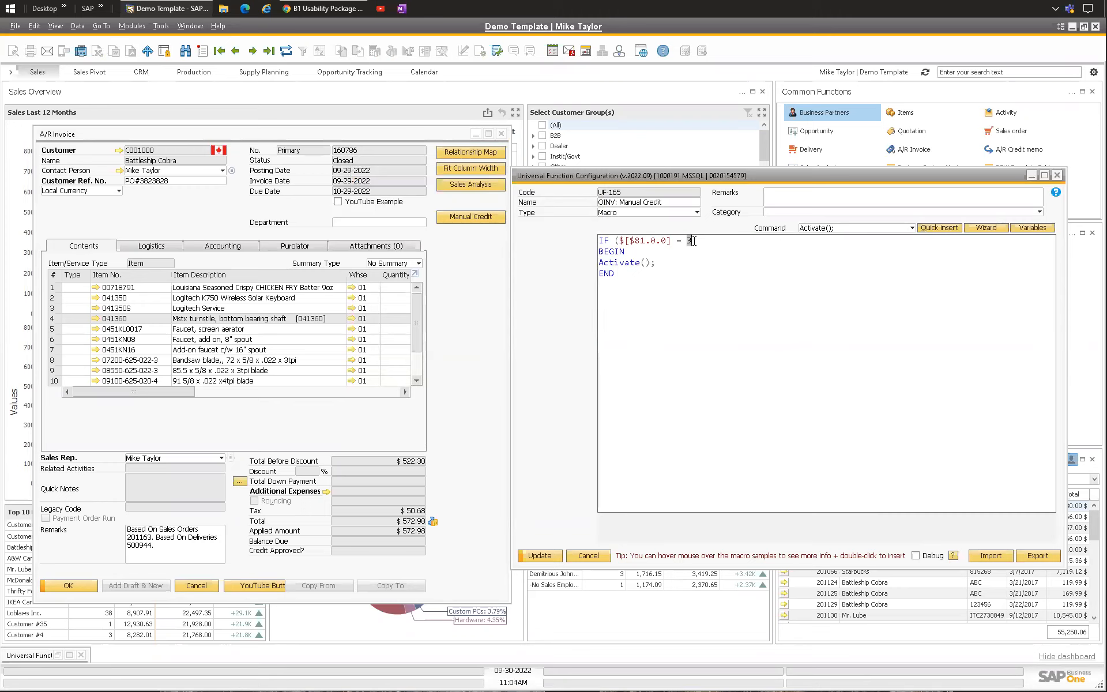
pyautogui.click(671, 266)
pyautogui.write('-- Open Document')
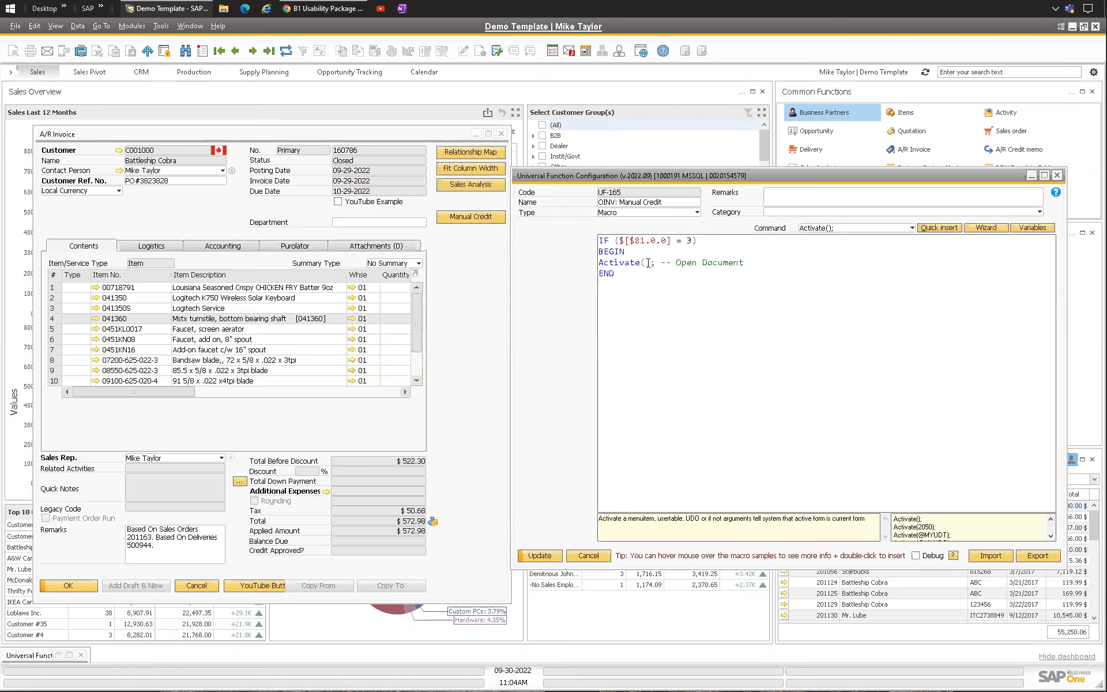
# Step: Set Activate to menu ID 7901 and indent the Activate line
pyautogui.click(78, 27)
pyautogui.click(288, 215)
pyautogui.click(77, 26)
pyautogui.moveTo(134, 291)
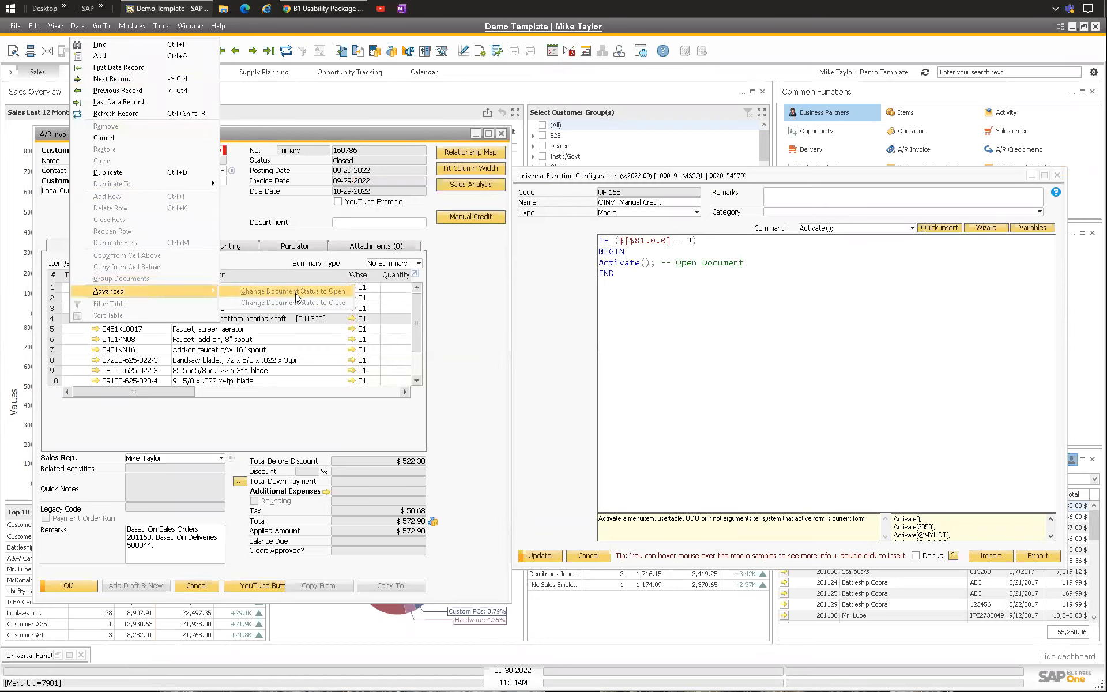
pyautogui.click(708, 260)
pyautogui.click(643, 263)
pyautogui.write('7901')
pyautogui.press('Home')
pyautogui.press('Tab')
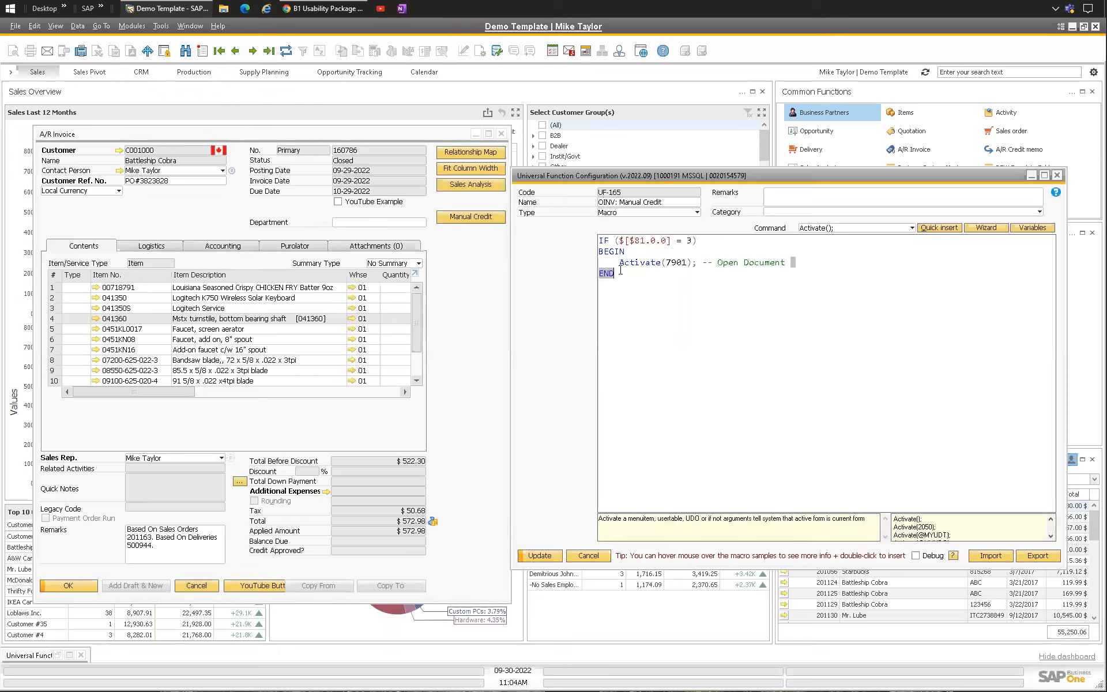
# Step: Insert an AutoPressNextPopup(); line below the Activate line
pyautogui.tripleClick(777, 262)
pyautogui.click(729, 267)
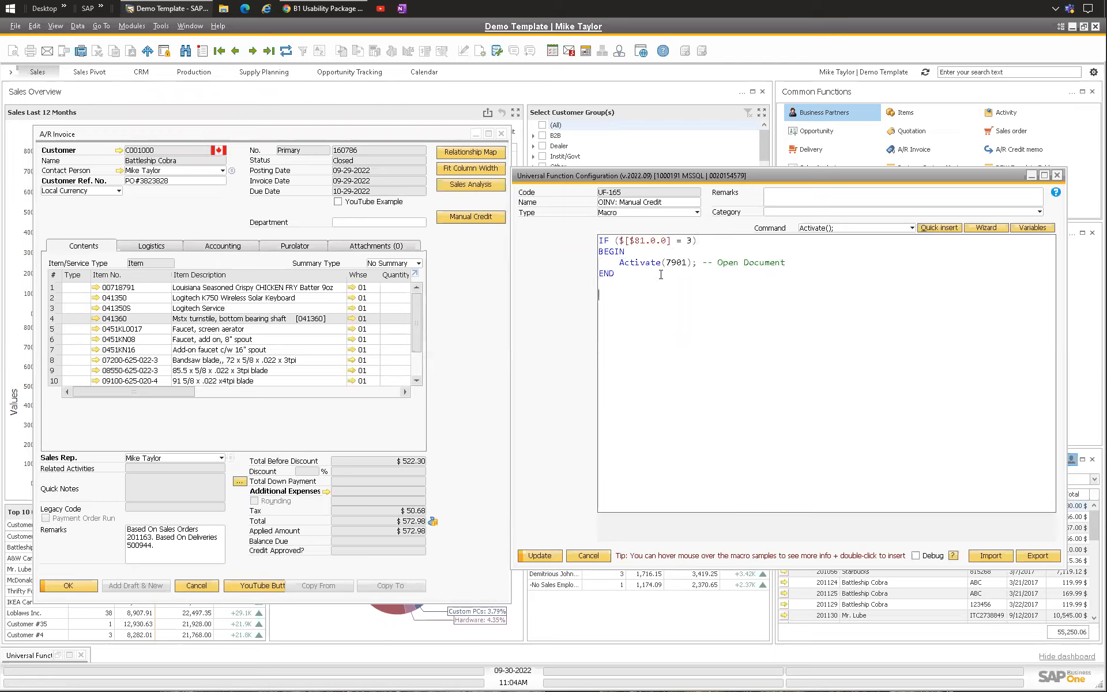
pyautogui.moveTo(687, 241); pyautogui.dragTo(694, 240)
pyautogui.moveTo(619, 264); pyautogui.dragTo(806, 258)
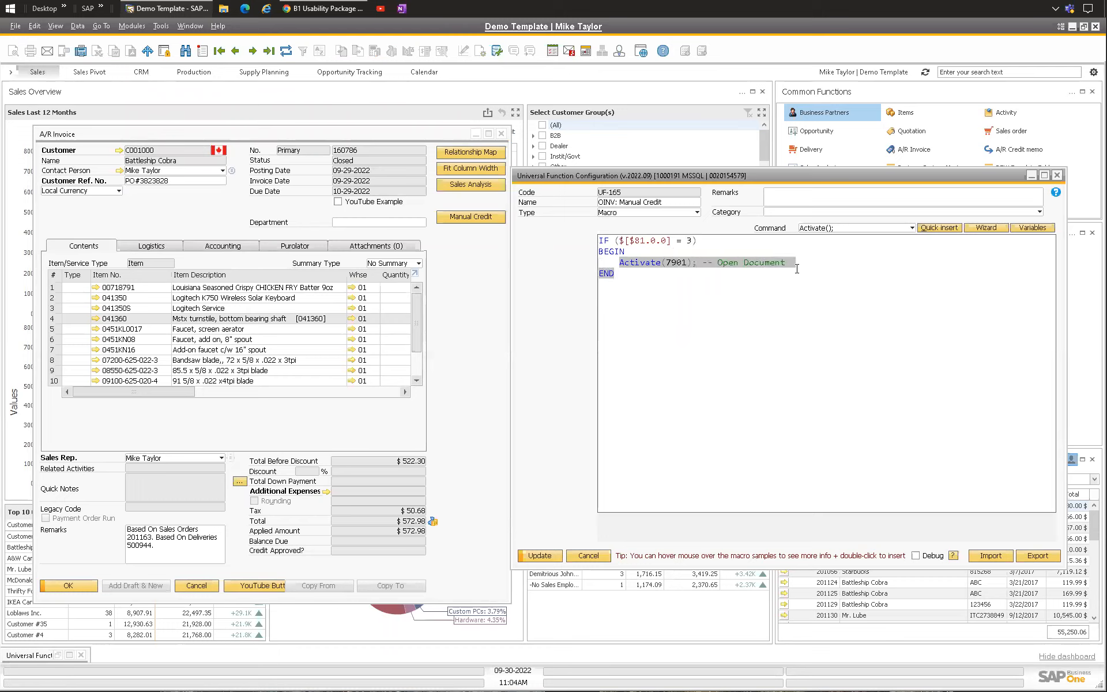
pyautogui.click(671, 271)
pyautogui.press('Return')
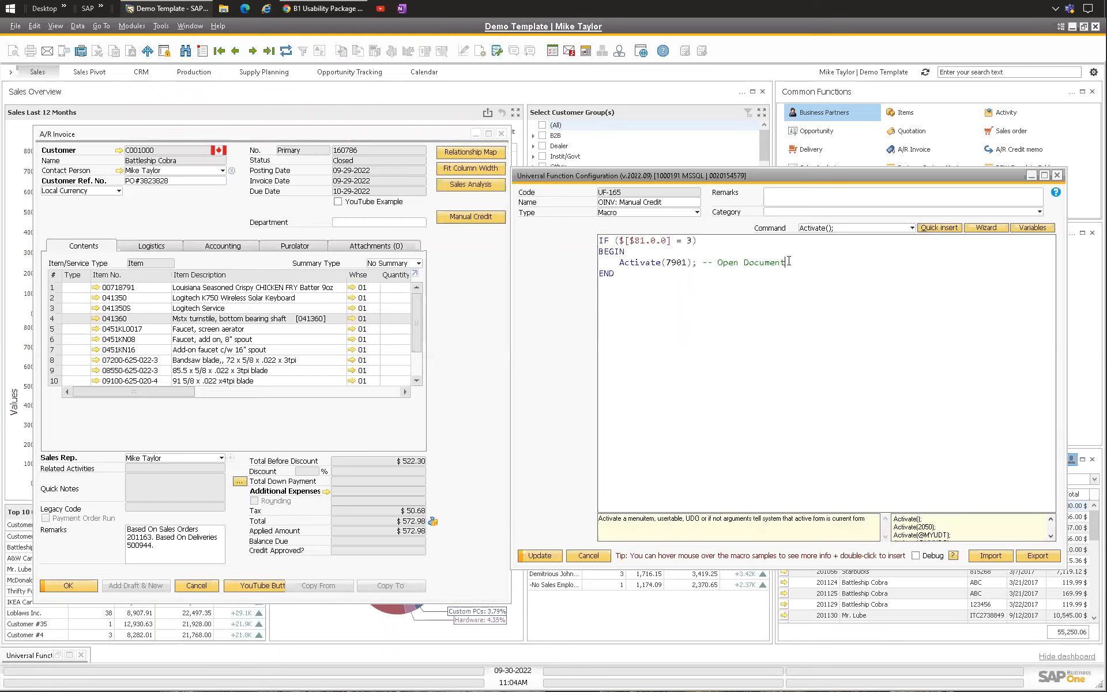
pyautogui.write('Auto')
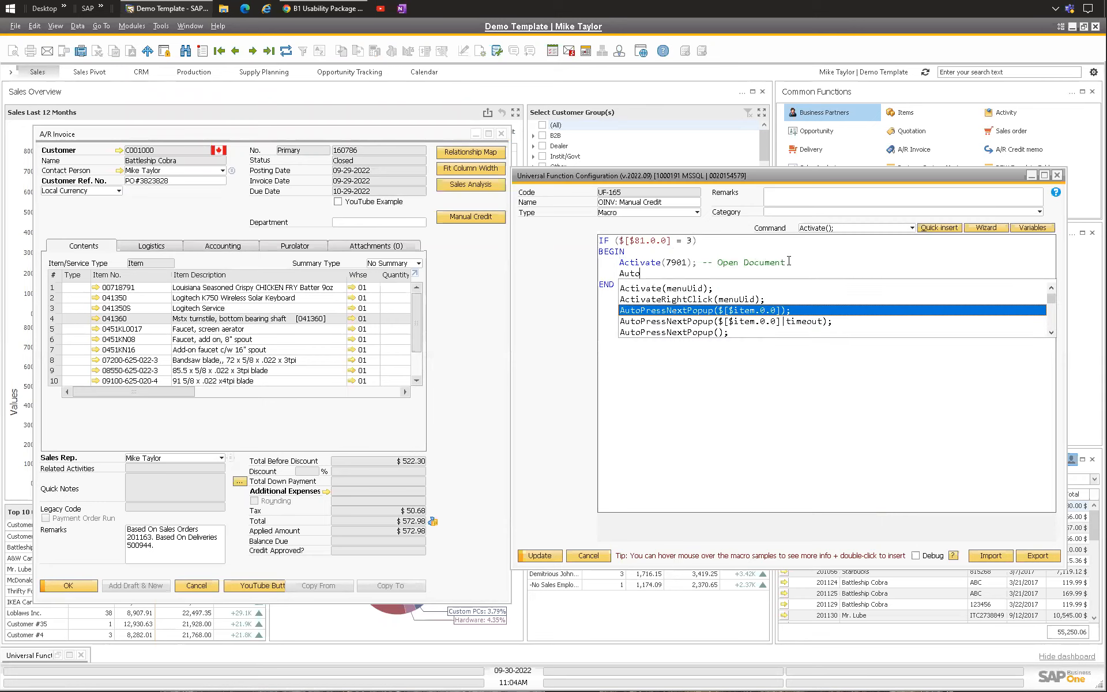
pyautogui.press('Down')
pyautogui.press('Down')
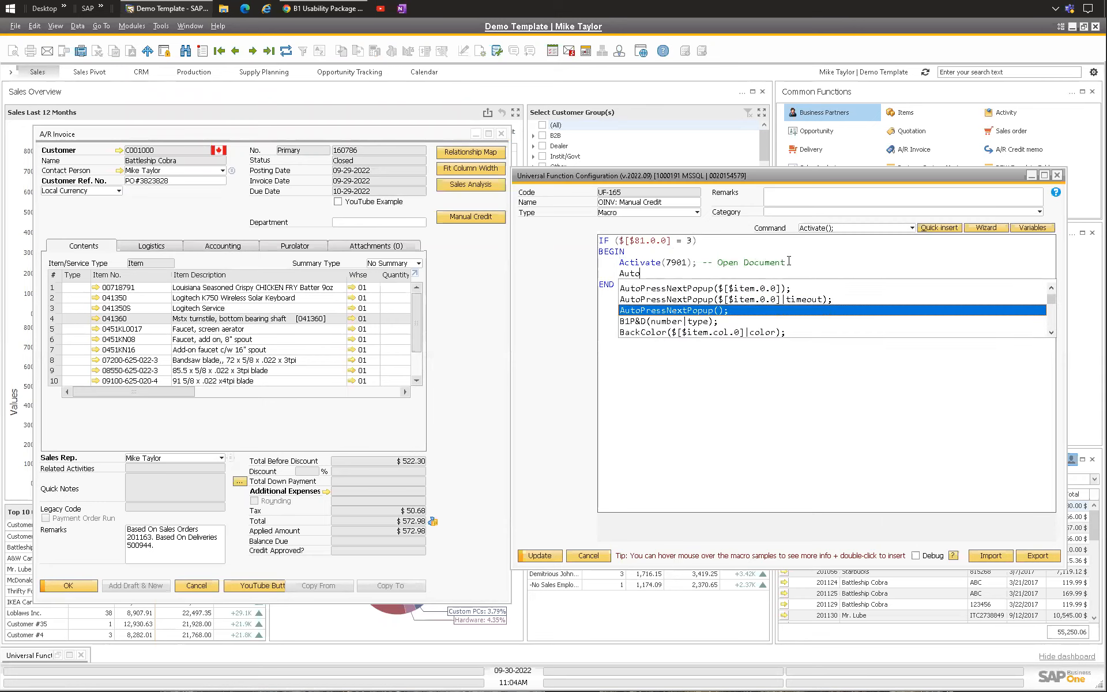
pyautogui.press('Return')
# Step: Add a Click line targeting the invoice's OK button using its copied item syntax $[$1.0.0]
pyautogui.click(733, 274)
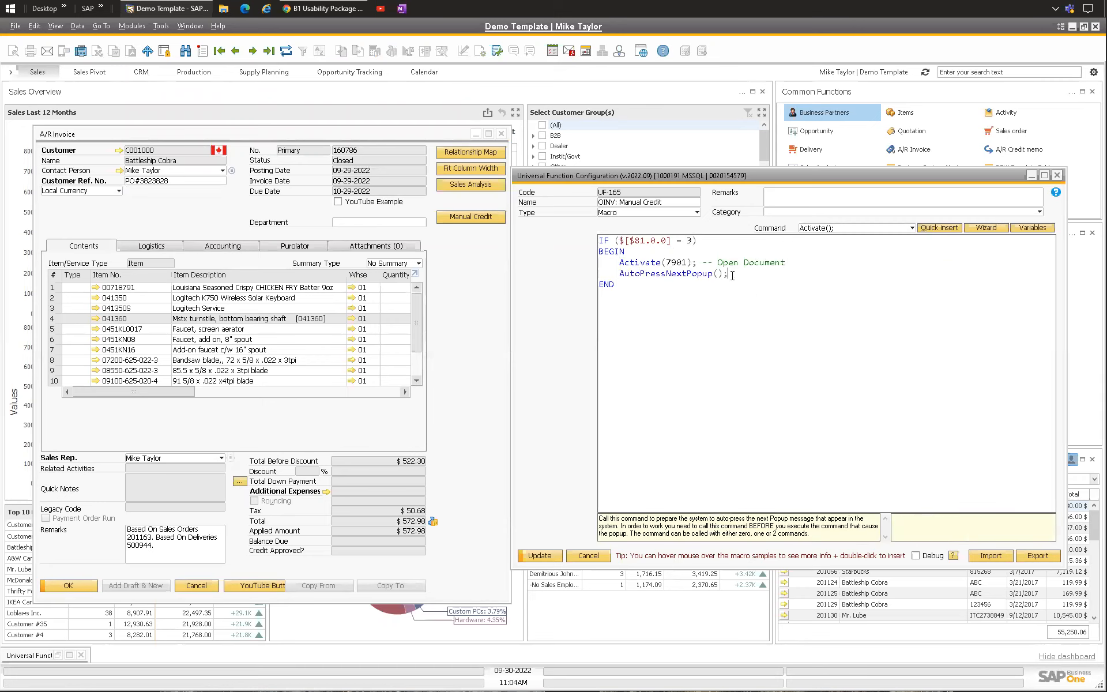
pyautogui.press('Return')
pyautogui.write('Click($[$item.col.0]);')
pyautogui.press('Return')
pyautogui.click(70, 589)
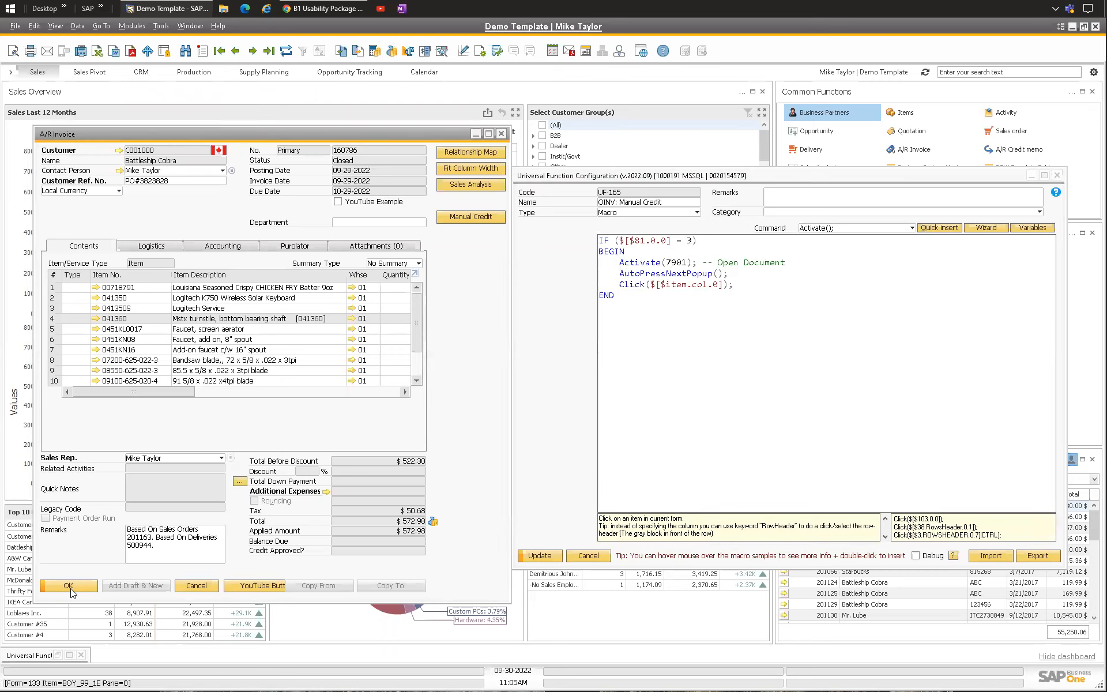
pyautogui.rightClick(70, 588)
pyautogui.moveTo(173, 304)
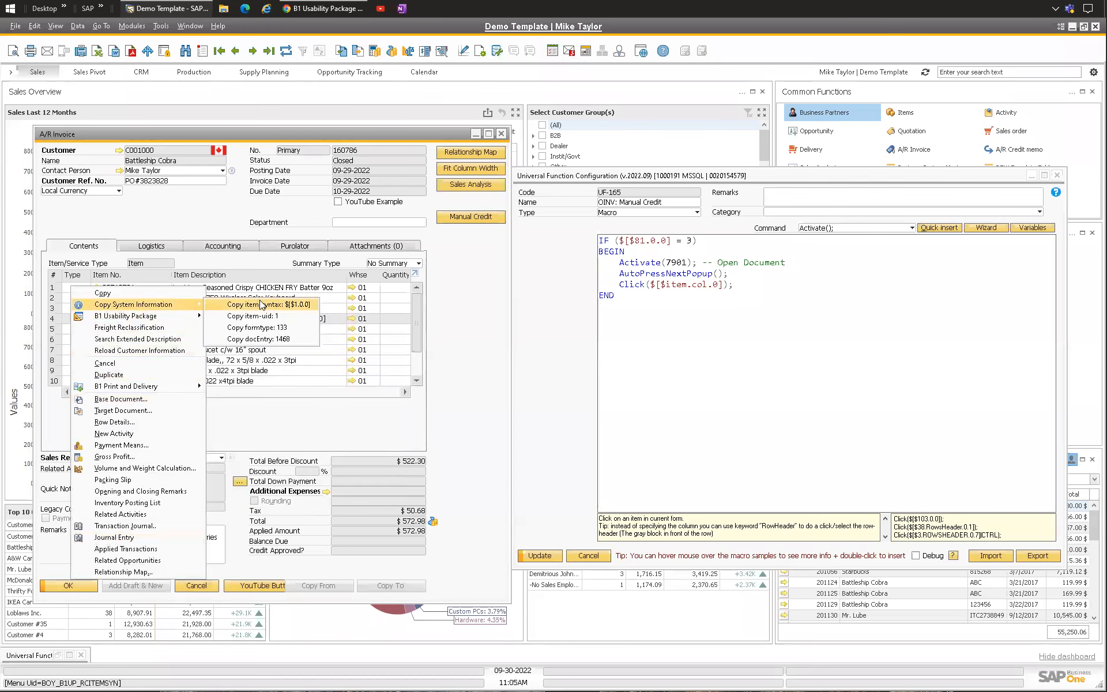
pyautogui.click(260, 304)
pyautogui.moveTo(650, 284); pyautogui.dragTo(722, 284)
pyautogui.write('$[$1.0.0]')
# Step: Comment the lines with '-- Force through any popups from SAP' and '-- Complete Update of document'
pyautogui.click(746, 274)
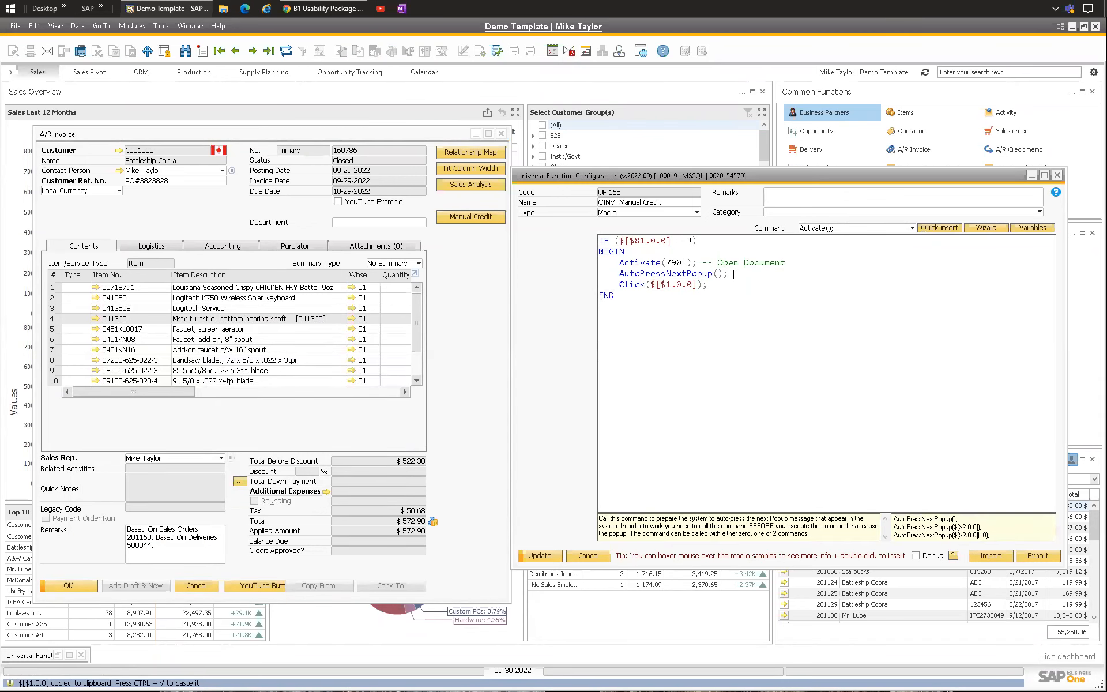
pyautogui.write('-- Force through any popups from SAP')
pyautogui.press('Down')
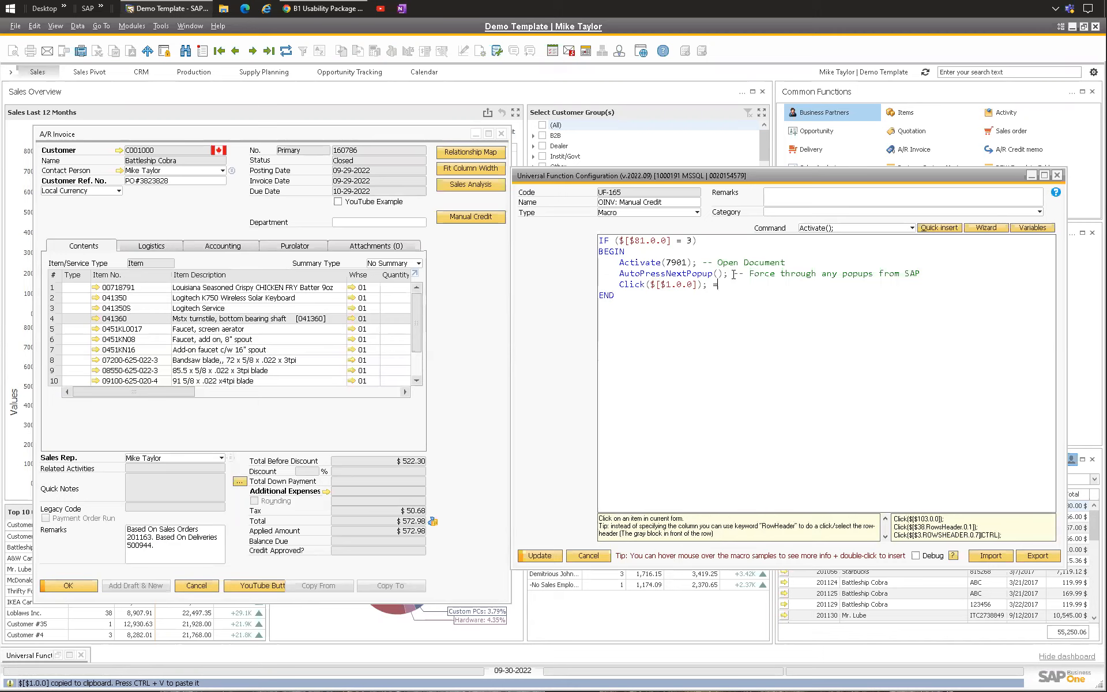
pyautogui.write('-- Complete Update of document')
# Step: Review the macro's commands and condition line by line
pyautogui.moveTo(906, 289); pyautogui.dragTo(798, 261)
pyautogui.click(635, 264)
pyautogui.moveTo(621, 273)
pyautogui.mouseDown()
pyautogui.moveTo(728, 273)
pyautogui.moveTo(619, 273)
pyautogui.mouseUp()
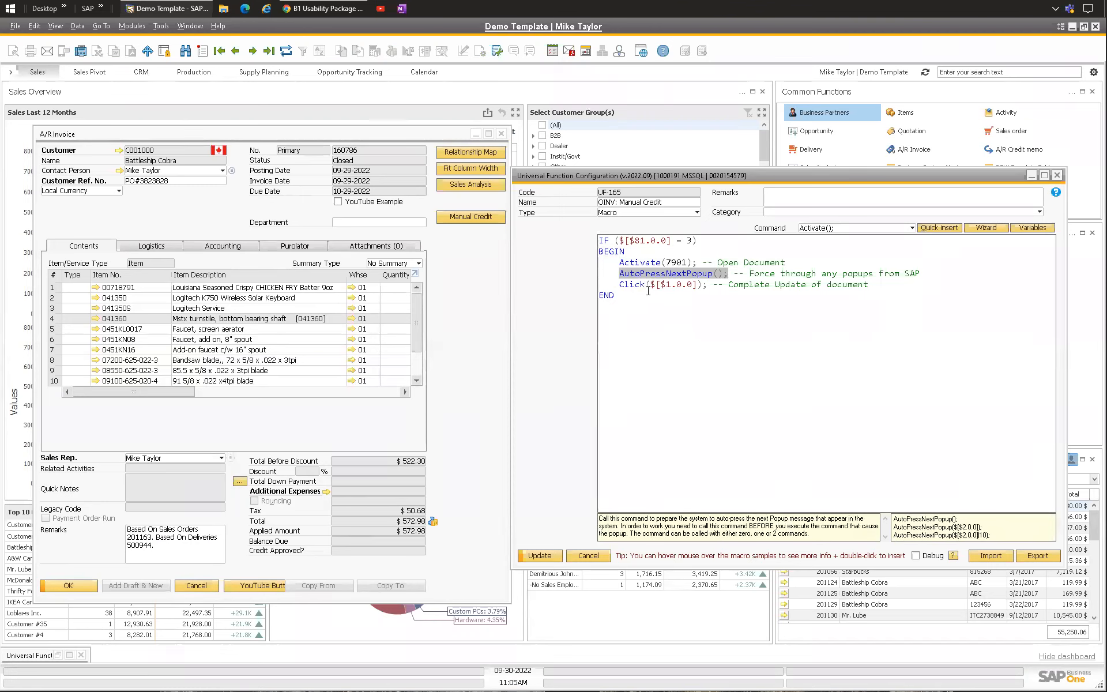
pyautogui.click(620, 273)
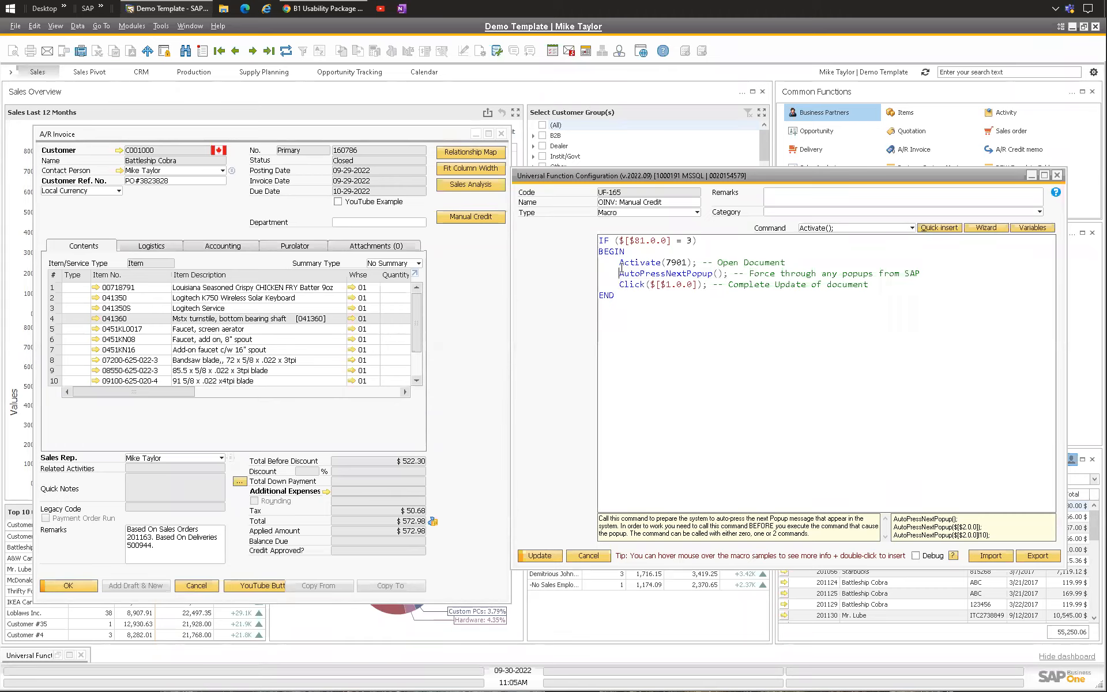
pyautogui.moveTo(620, 274); pyautogui.dragTo(729, 275)
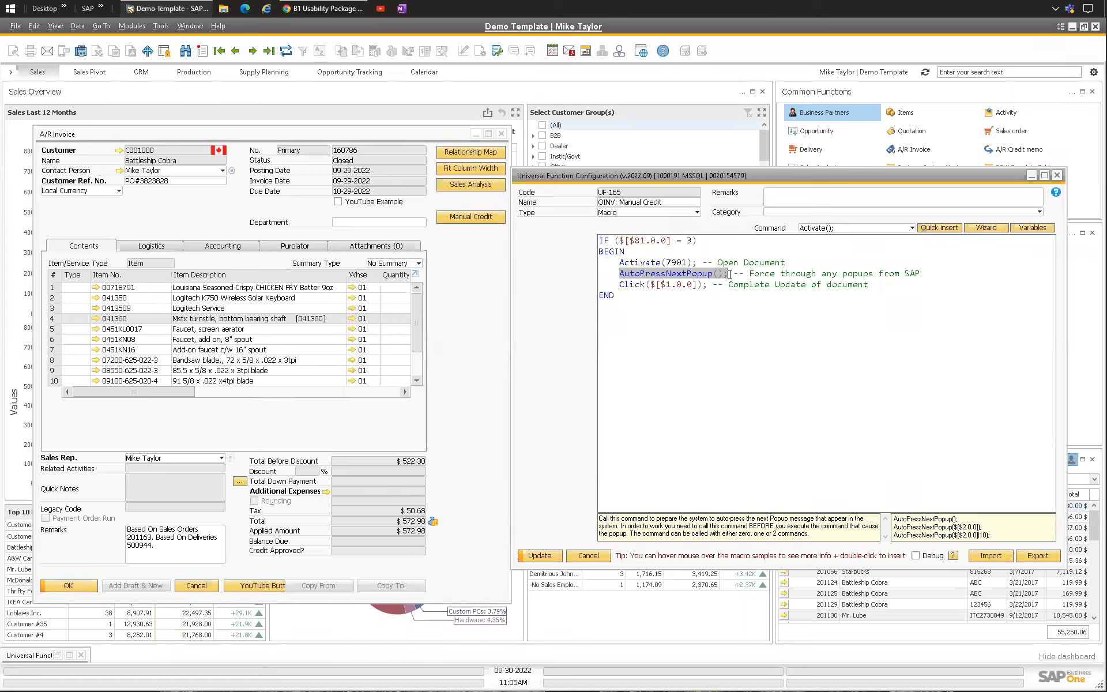
pyautogui.moveTo(620, 284); pyautogui.dragTo(707, 284)
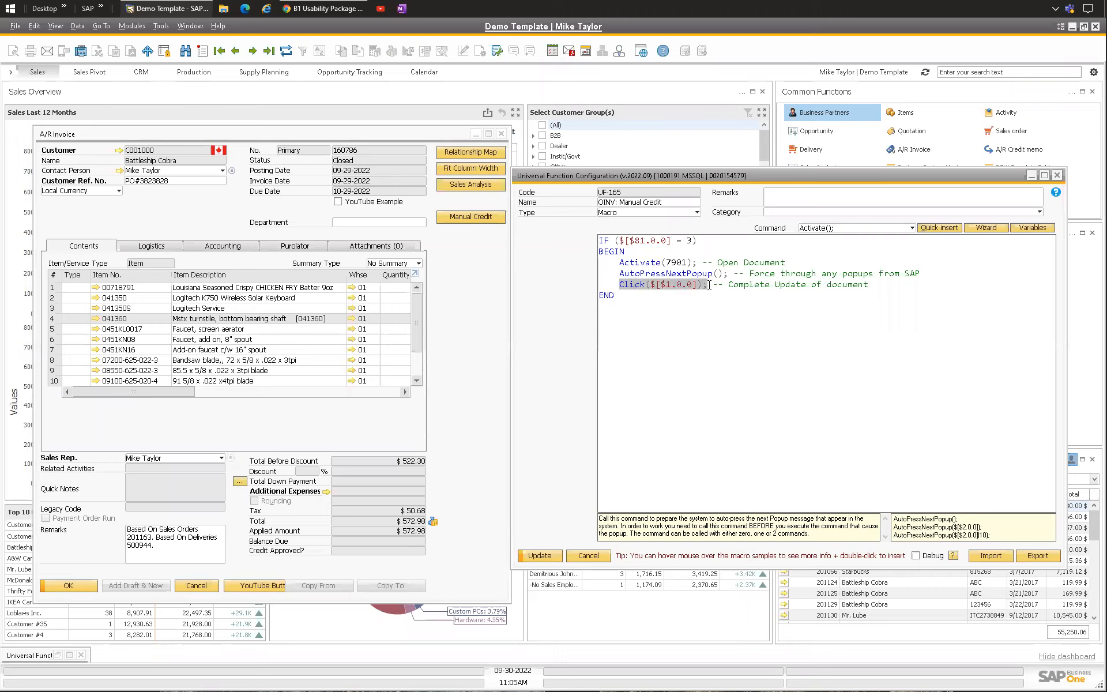
pyautogui.click(709, 288)
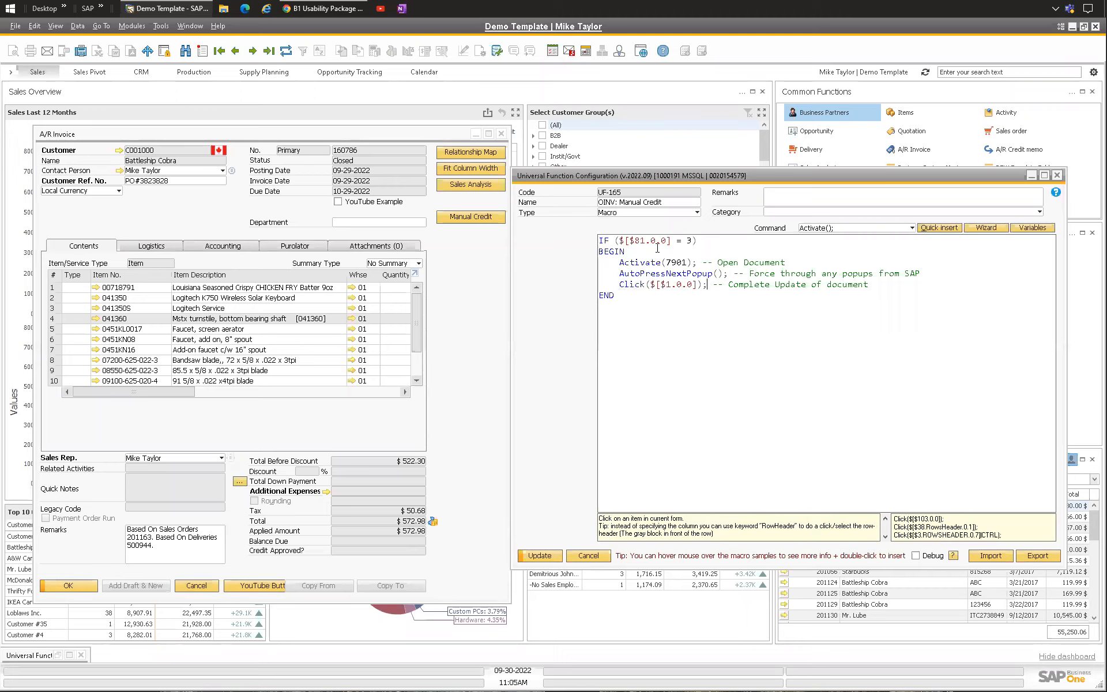
pyautogui.hotkey('ctrl', 'a')
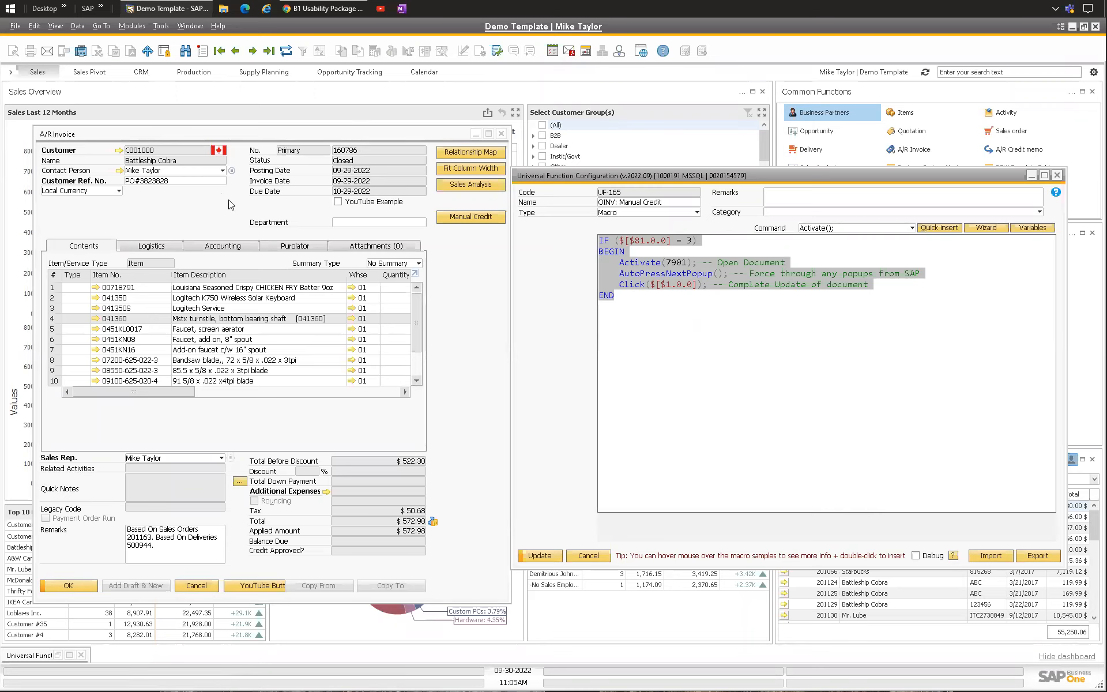
pyautogui.click(752, 321)
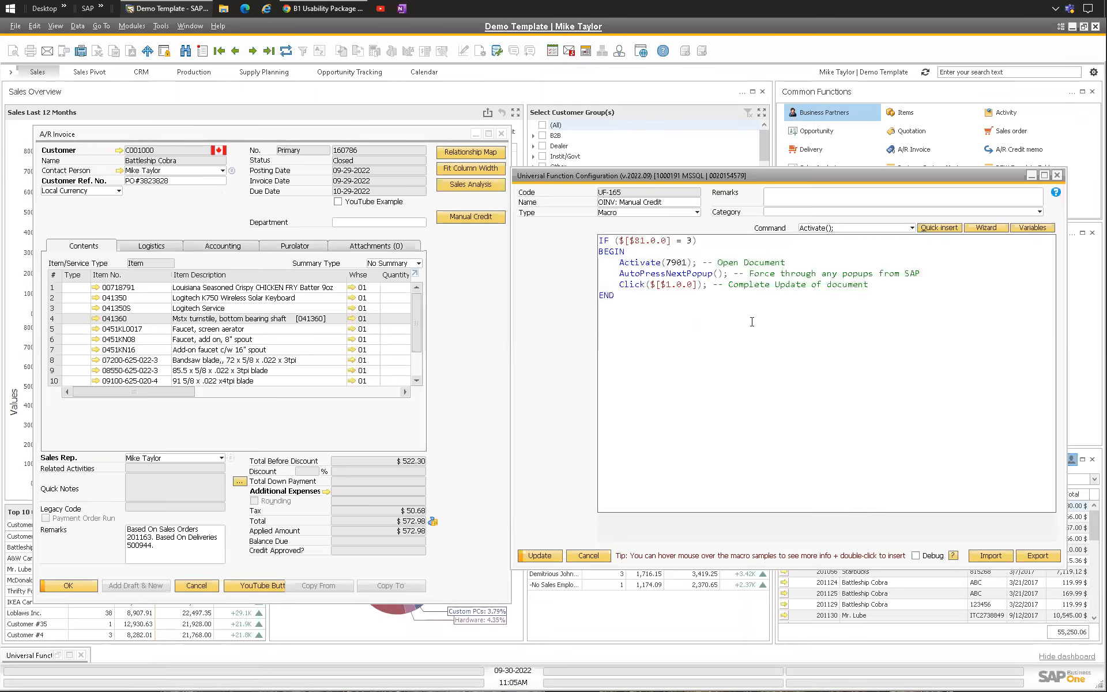
# Step: Add a CopyTo(14); line commented '-- Copy to Credit Memo' below the END line
pyautogui.write('Cop')
pyautogui.press('Down')
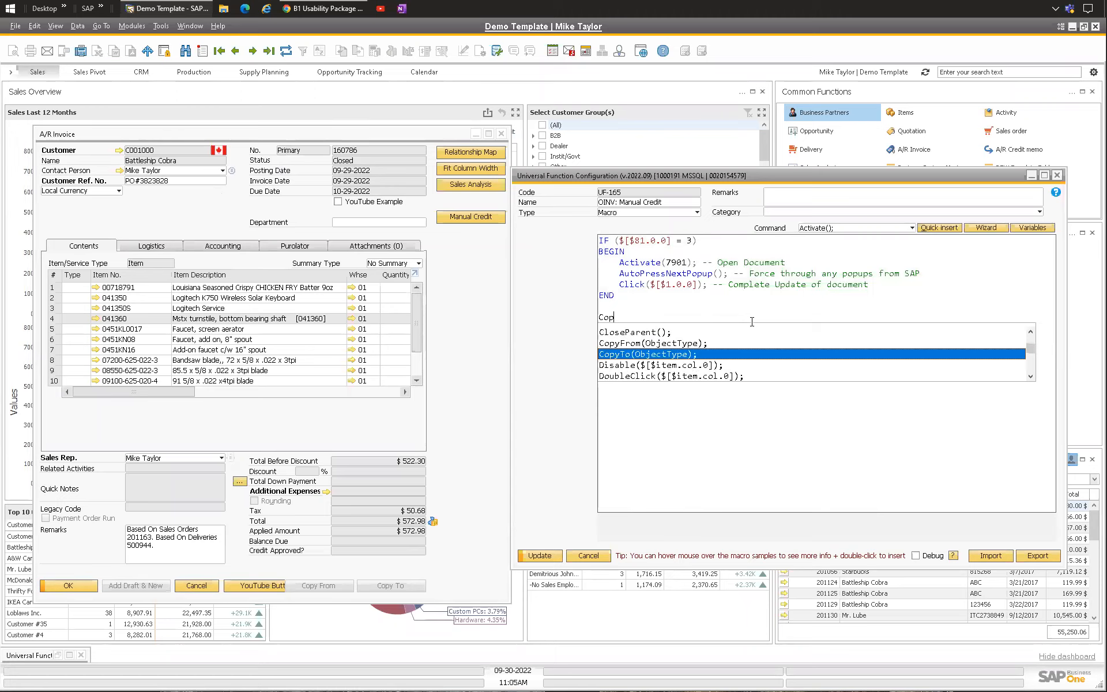
pyautogui.press('Return')
pyautogui.moveTo(635, 317); pyautogui.dragTo(686, 317)
pyautogui.press('BackSpace')
pyautogui.write('14')
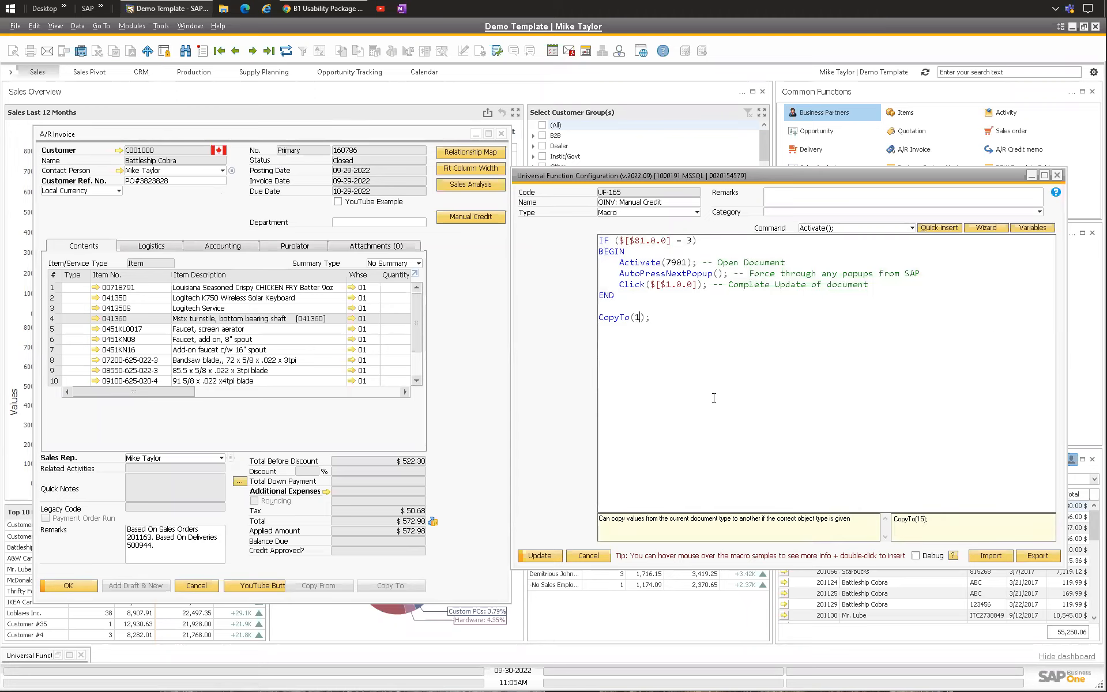
pyautogui.write('Copyu to Credit Memo')
pyautogui.press('Return')
pyautogui.press('Return')
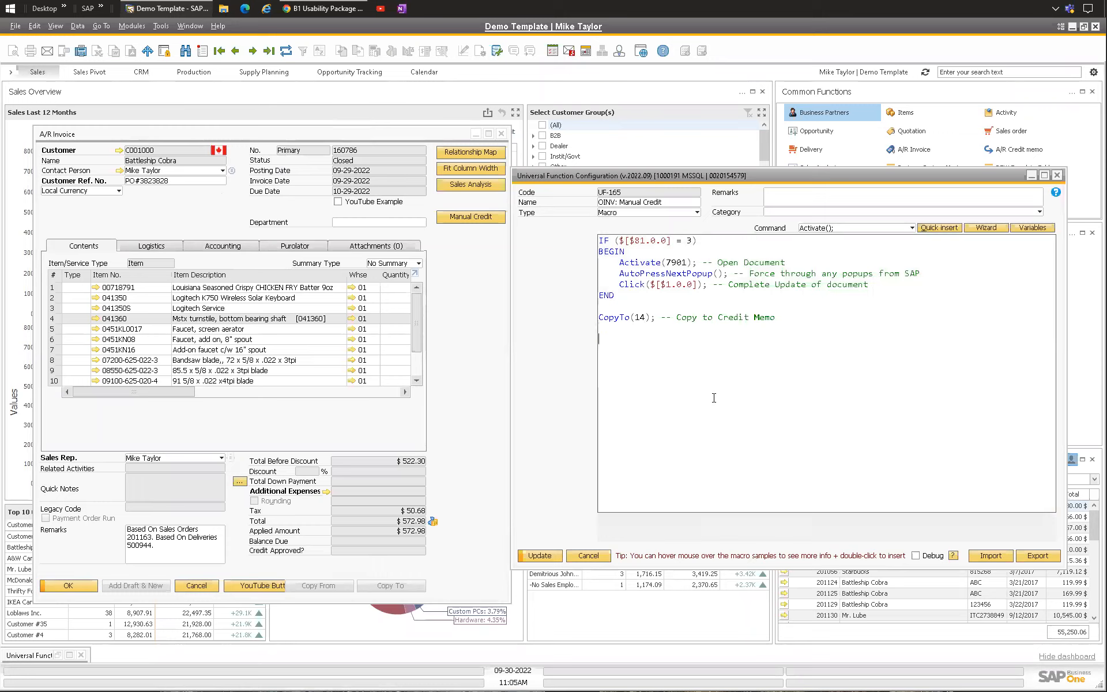
pyautogui.press('Up')
pyautogui.press('Up')
pyautogui.press('Return')
pyautogui.press('Return')
pyautogui.press('Up')
pyautogui.press('Up')
pyautogui.write('@STORE1')
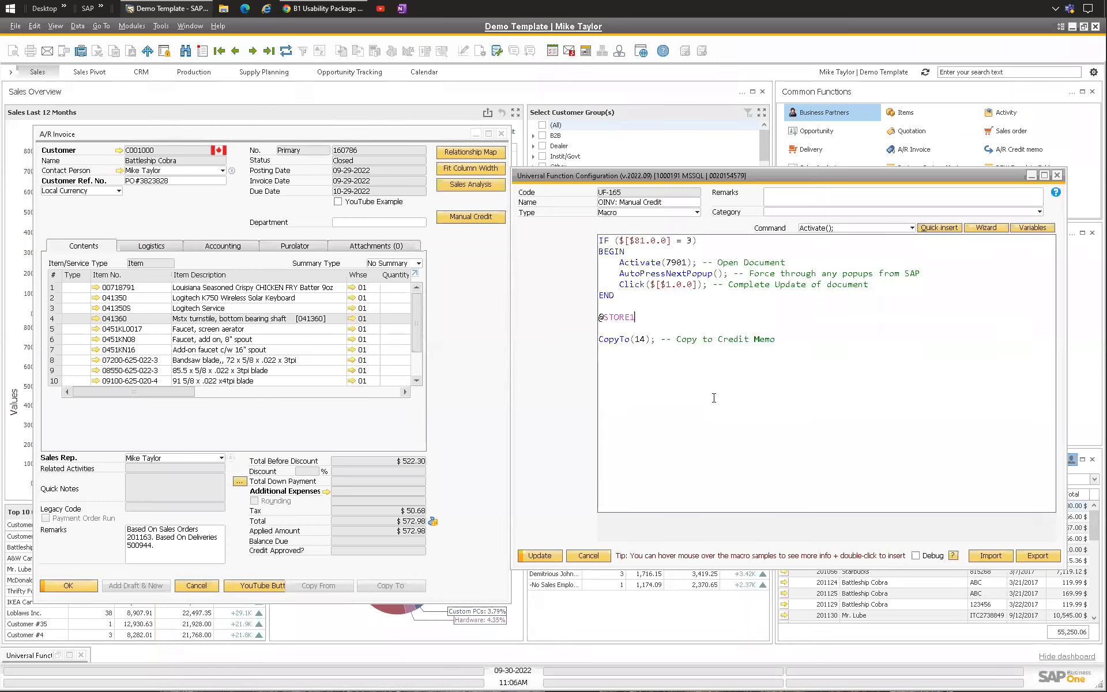
pyautogui.write(' = Stoere')
pyautogui.press('BackSpace')
pyautogui.press('BackSpace')
pyautogui.write('re any other information')
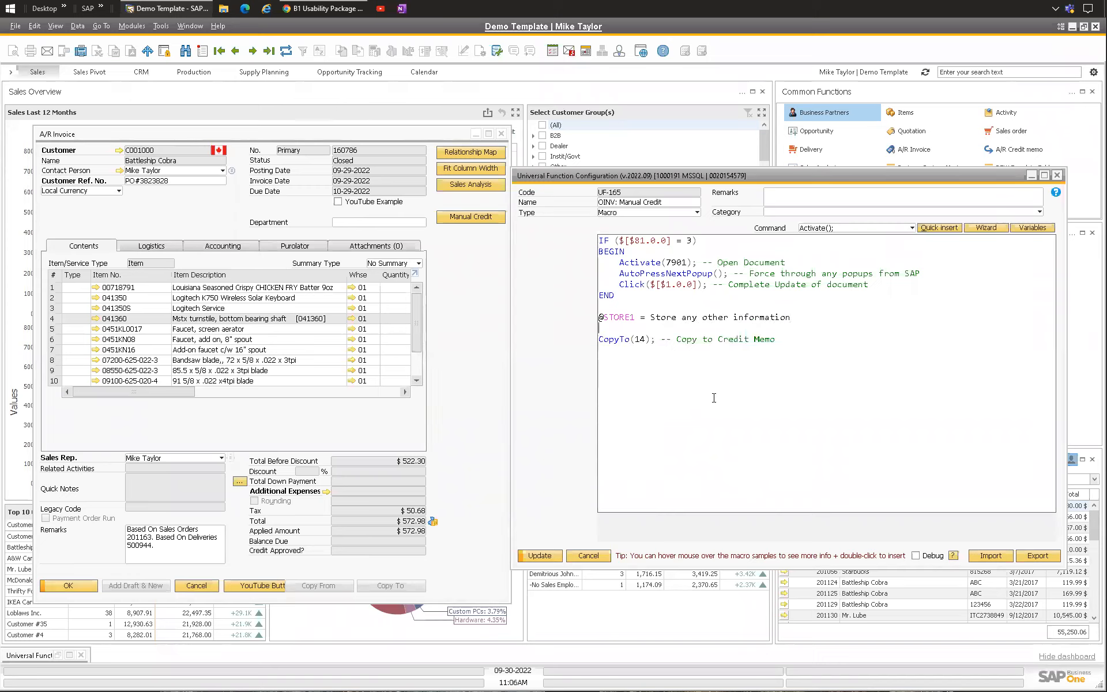
# Step: Replace the note line with a Transfer(source|target); command, then delete that Transfer line
pyautogui.moveTo(810, 312); pyautogui.dragTo(598, 317)
pyautogui.press('Delete')
pyautogui.press('Delete')
pyautogui.press('Delete')
pyautogui.press('Down')
pyautogui.write('Tr')
pyautogui.press('Return')
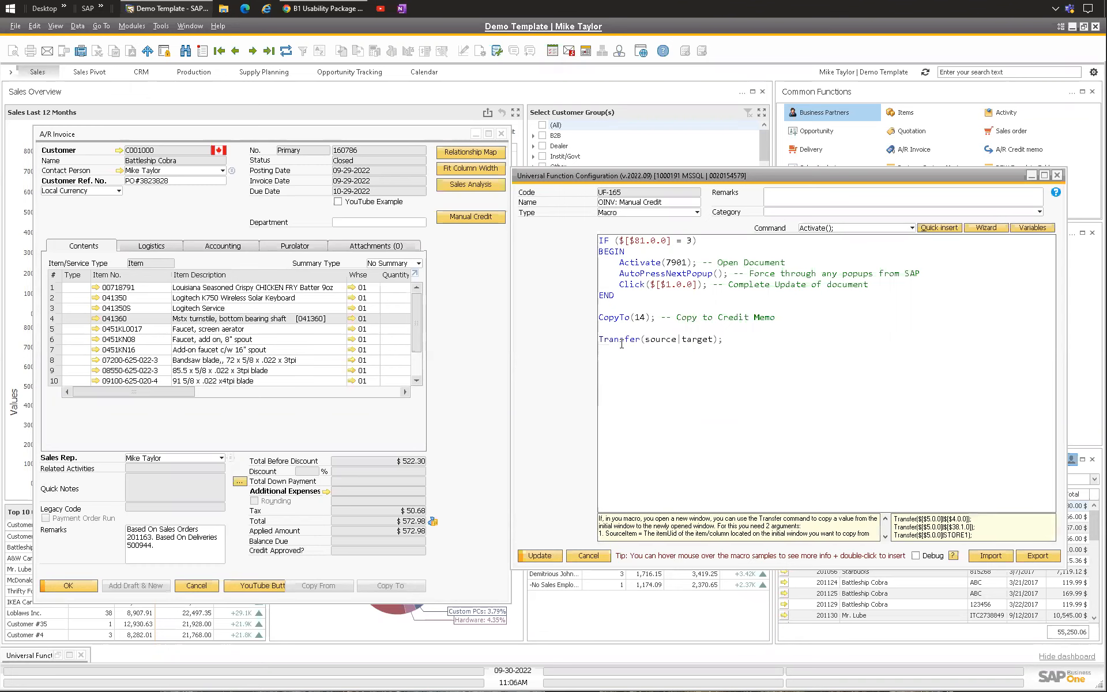
pyautogui.click(181, 222)
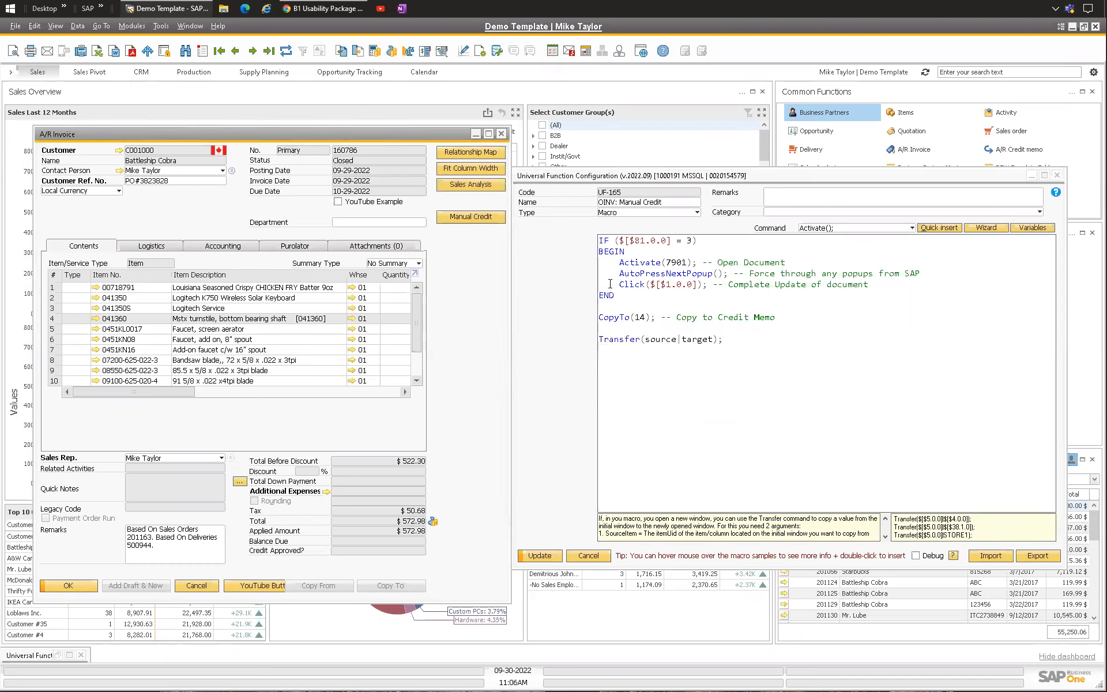
pyautogui.moveTo(740, 338); pyautogui.dragTo(558, 342)
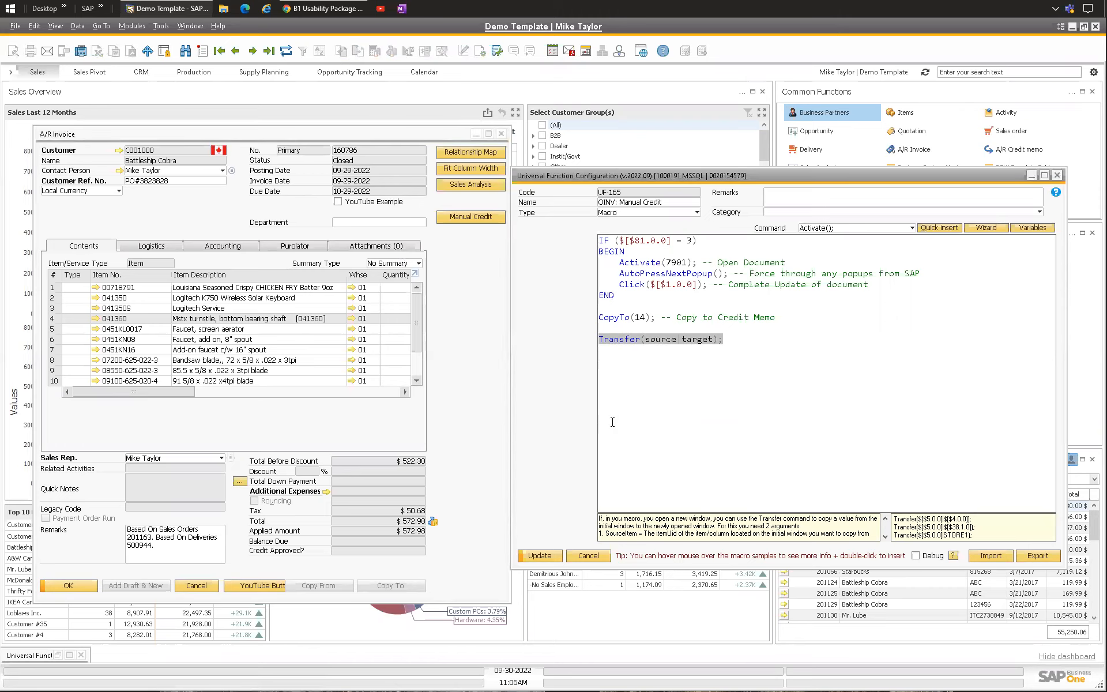
pyautogui.press('BackSpace')
pyautogui.press('BackSpace')
pyautogui.press('BackSpace')
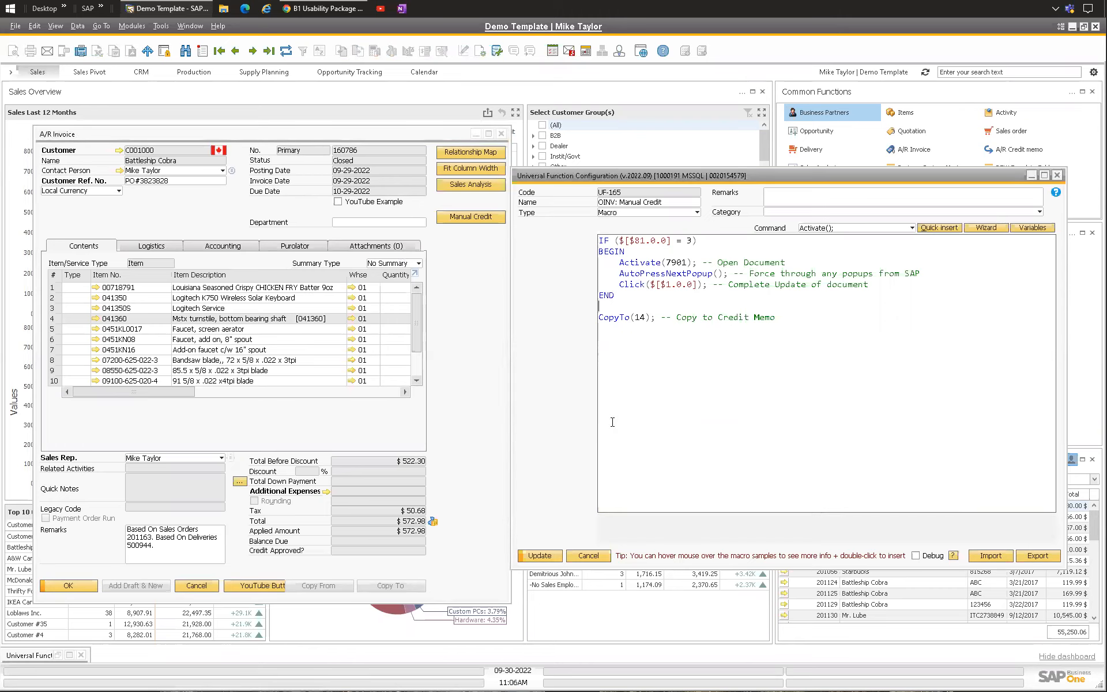
# Step: Review the macro's condition, commands and CopyTo line by highlighting them in turn
pyautogui.hotkey('shift', 'Up')
pyautogui.hotkey('shift', 'Up')
pyautogui.hotkey('shift', 'Up')
pyautogui.hotkey('shift', 'Up')
pyautogui.hotkey('shift', 'Up')
pyautogui.hotkey('shift', 'Up')
pyautogui.hotkey('shift', 'Up')
pyautogui.hotkey('shift', 'Up')
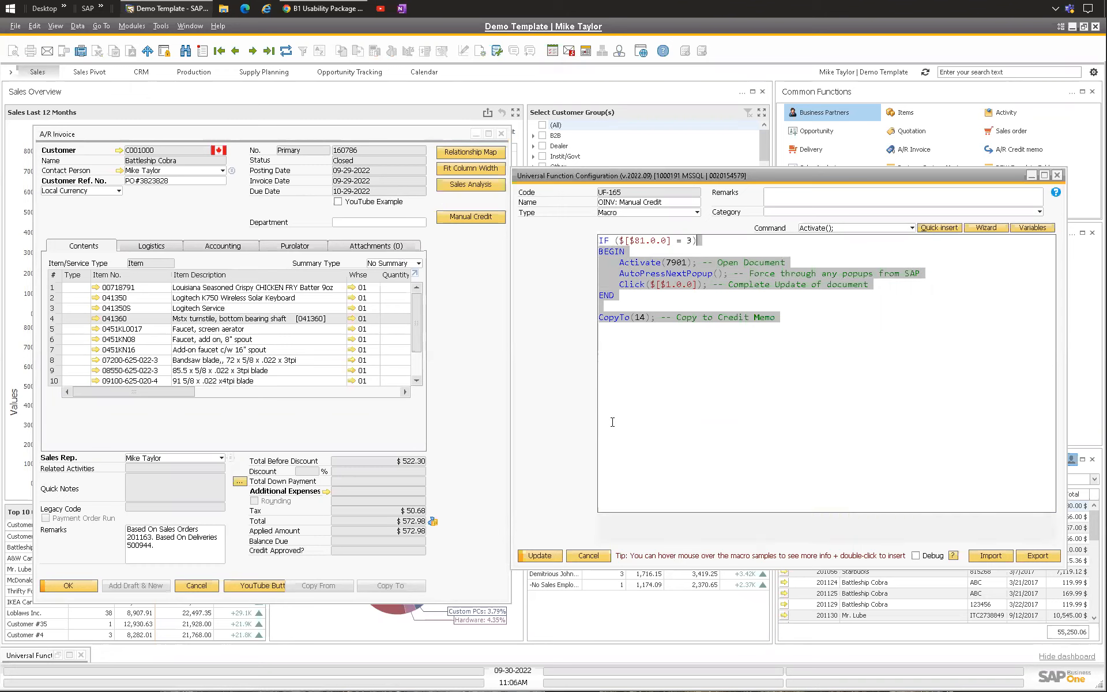
pyautogui.moveTo(696, 240); pyautogui.dragTo(556, 245)
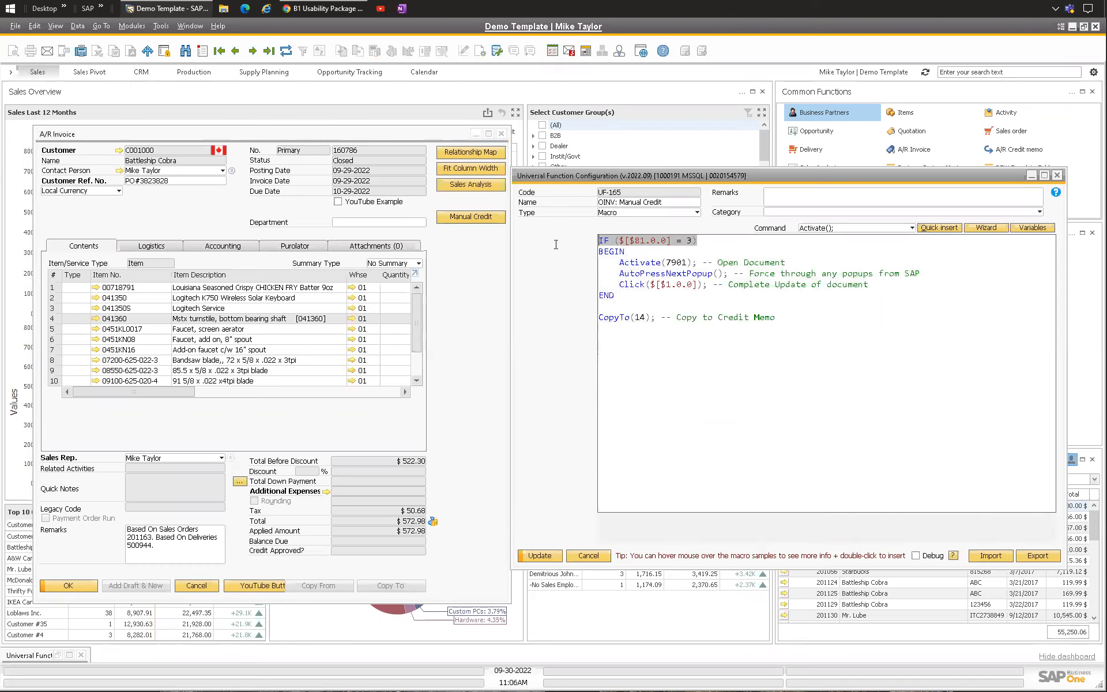
pyautogui.moveTo(620, 266); pyautogui.dragTo(804, 265)
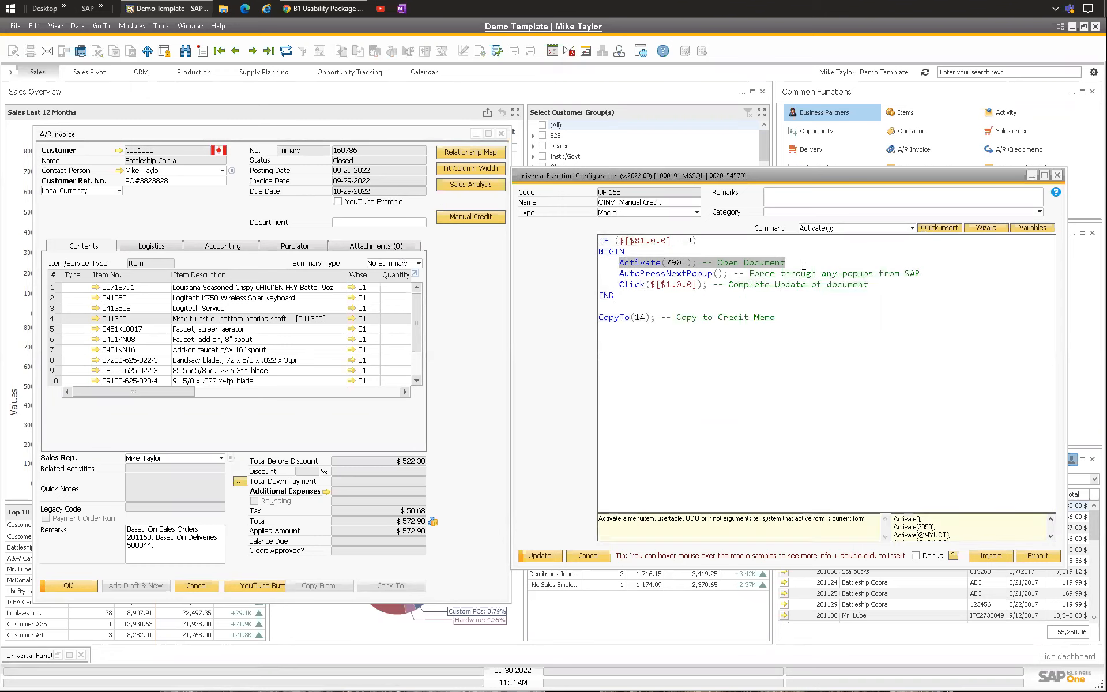
pyautogui.click(620, 264)
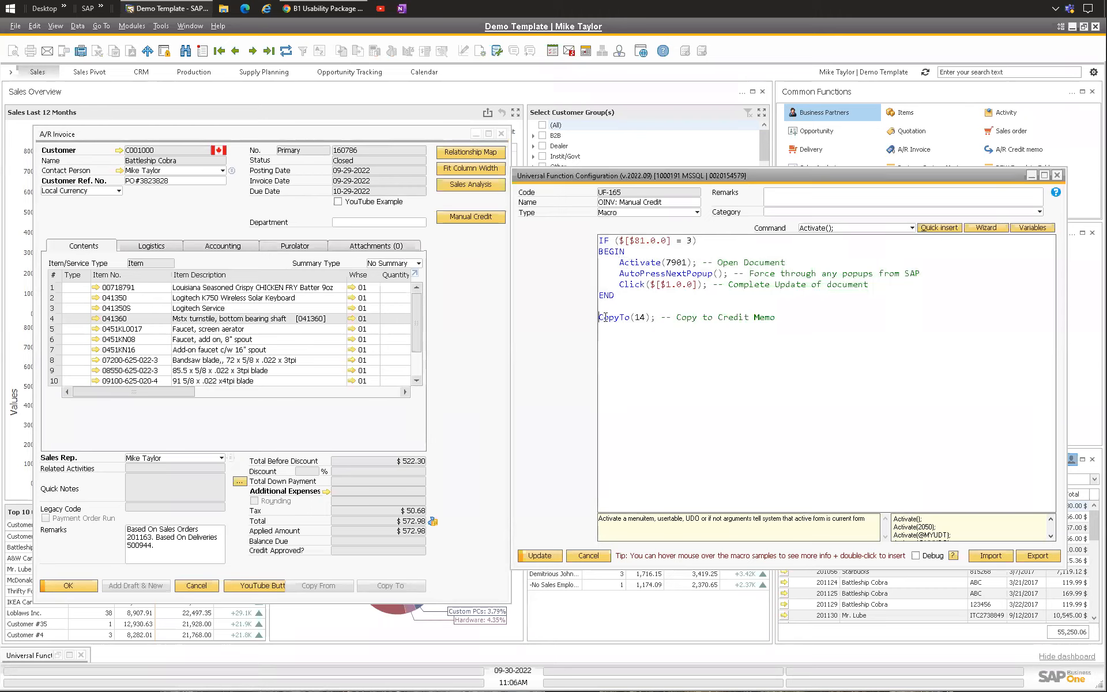
pyautogui.moveTo(604, 318); pyautogui.dragTo(656, 318)
pyautogui.click(660, 318)
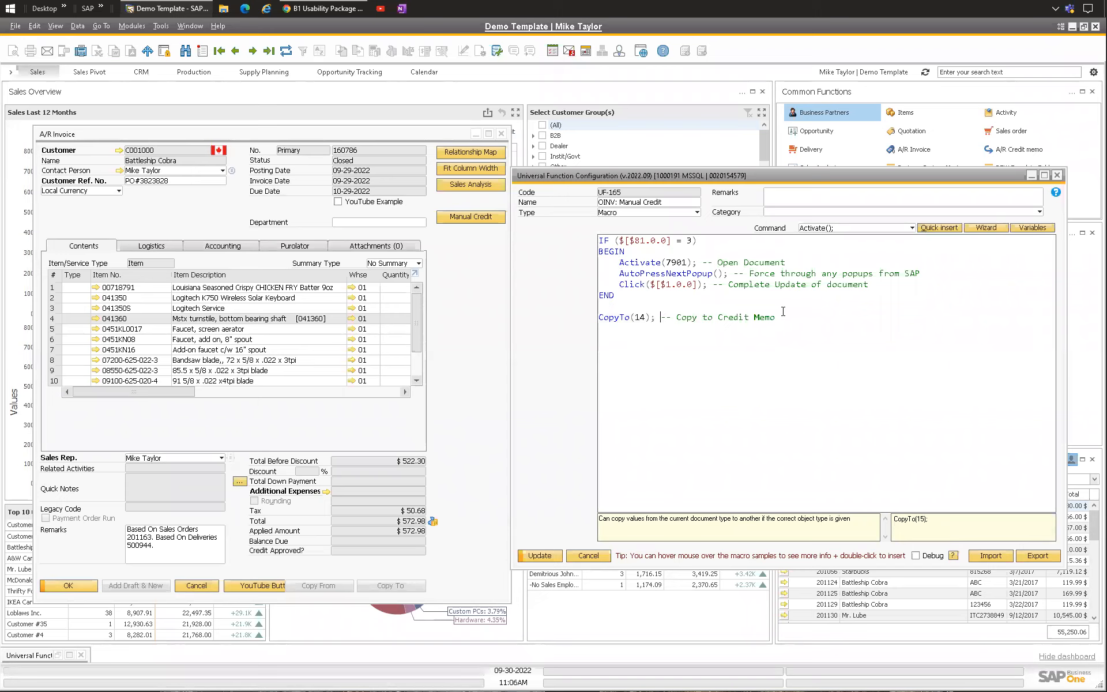
pyautogui.hotkey('ctrl', 'a')
pyautogui.click(673, 301)
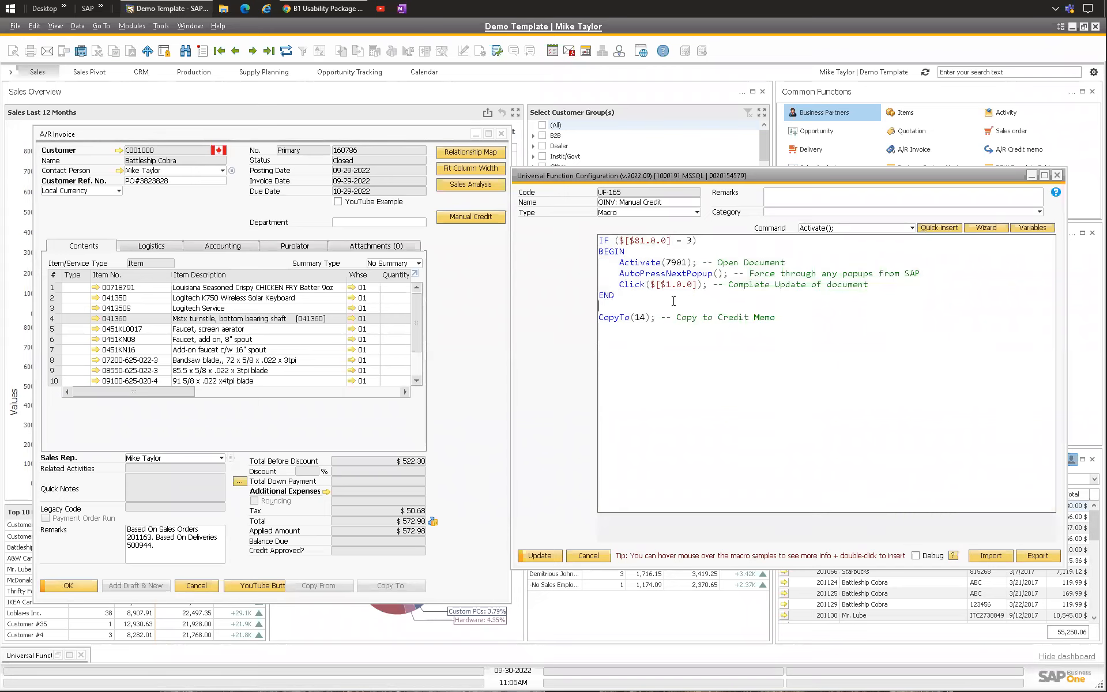
pyautogui.hotkey('ctrl', 'a')
pyautogui.click(717, 284)
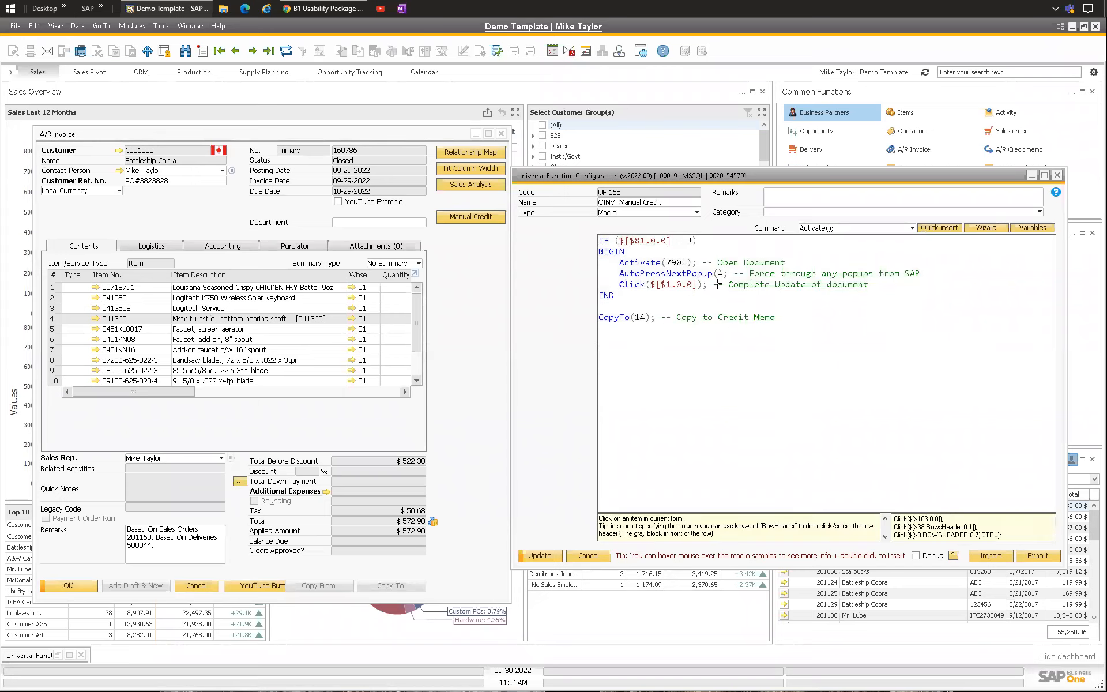
# Step: Open the original Manual Credit button's macro configuration from the invoice's context menu
pyautogui.rightClick(476, 214)
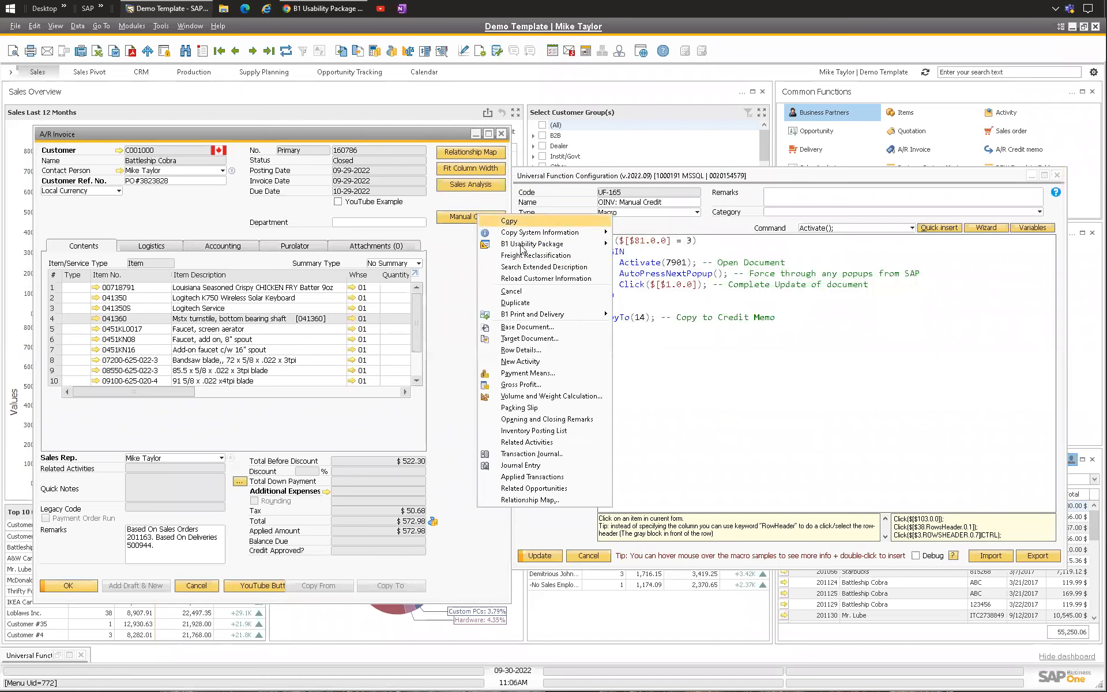
pyautogui.moveTo(542, 244)
pyautogui.click(672, 312)
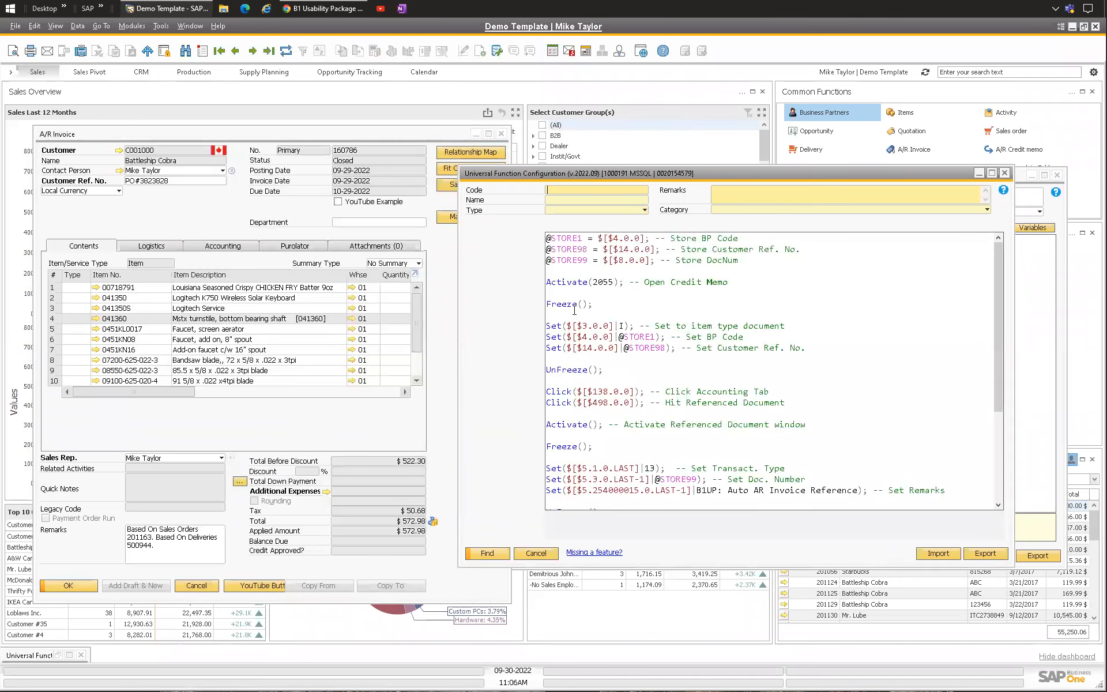
# Step: Review the original macro's STORE, Activate, Set and Click commands line by line
pyautogui.click(737, 281)
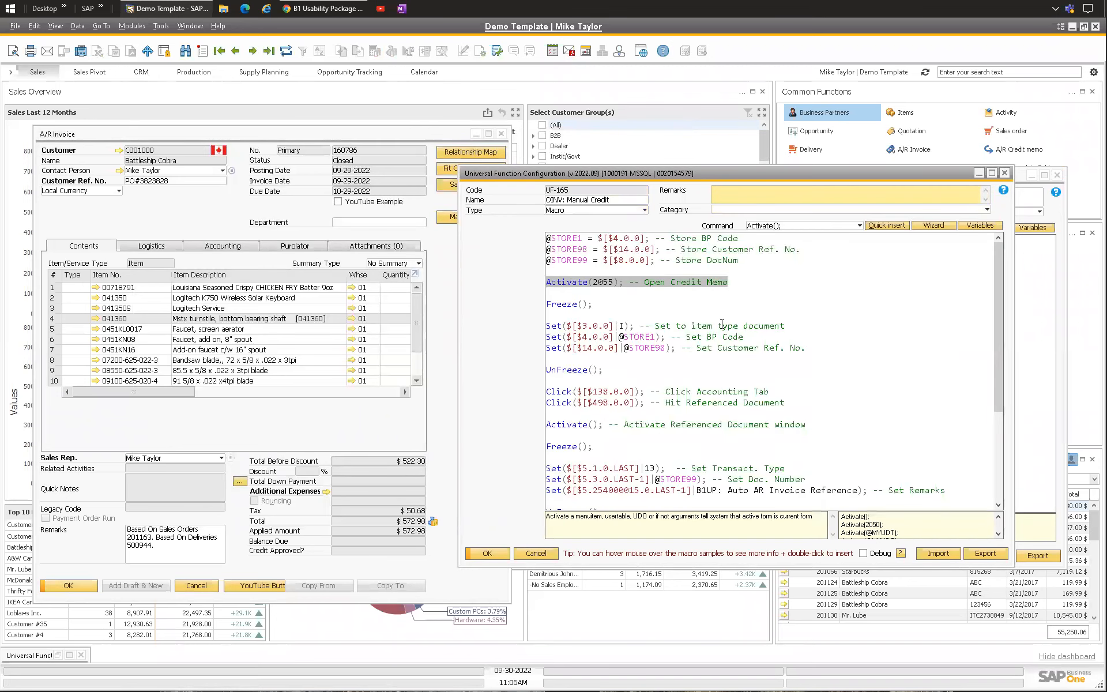
pyautogui.moveTo(738, 261); pyautogui.dragTo(515, 238)
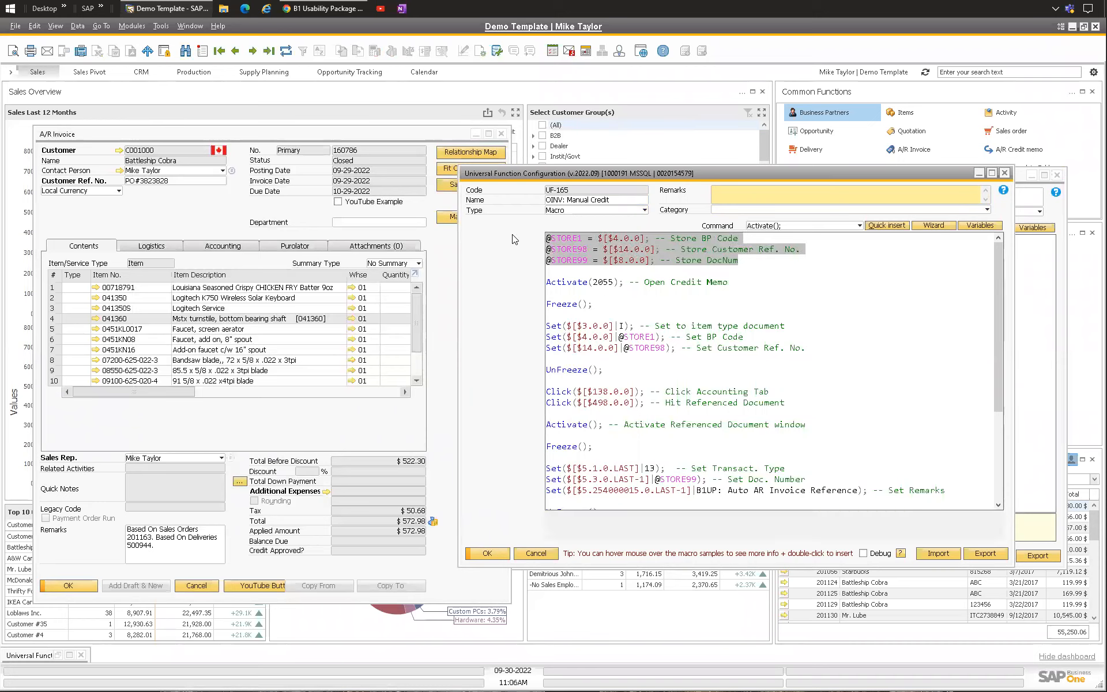
pyautogui.click(656, 251)
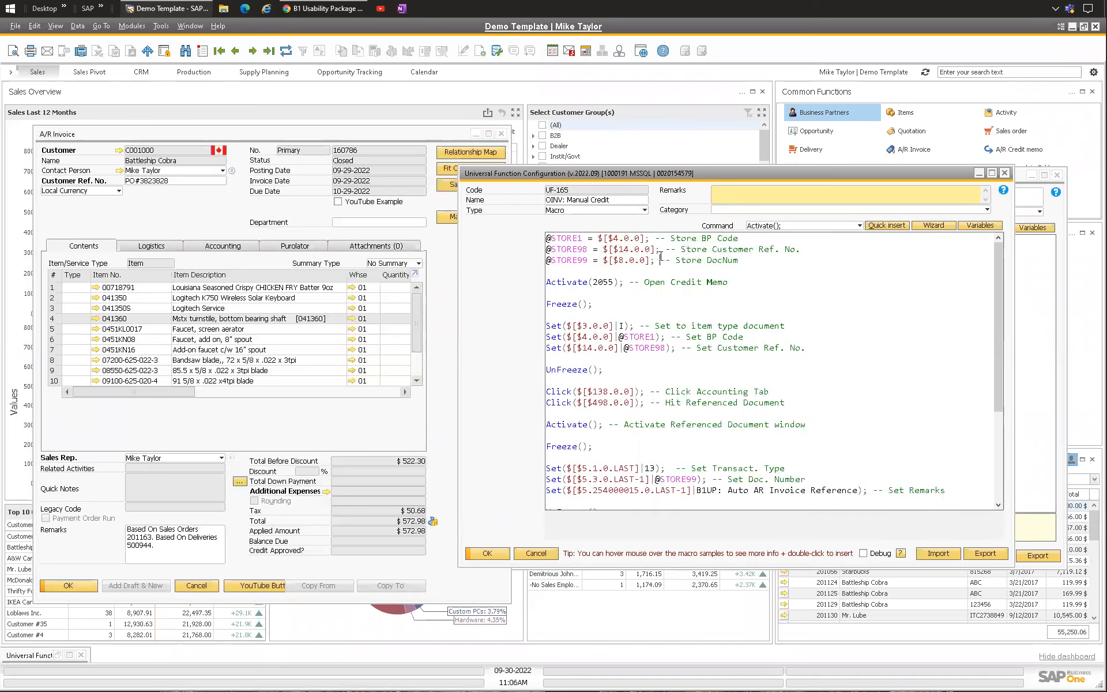
pyautogui.scroll(-1, 576, 298)
pyautogui.moveTo(807, 327); pyautogui.dragTo(518, 304)
pyautogui.scroll(-3, 723, 277)
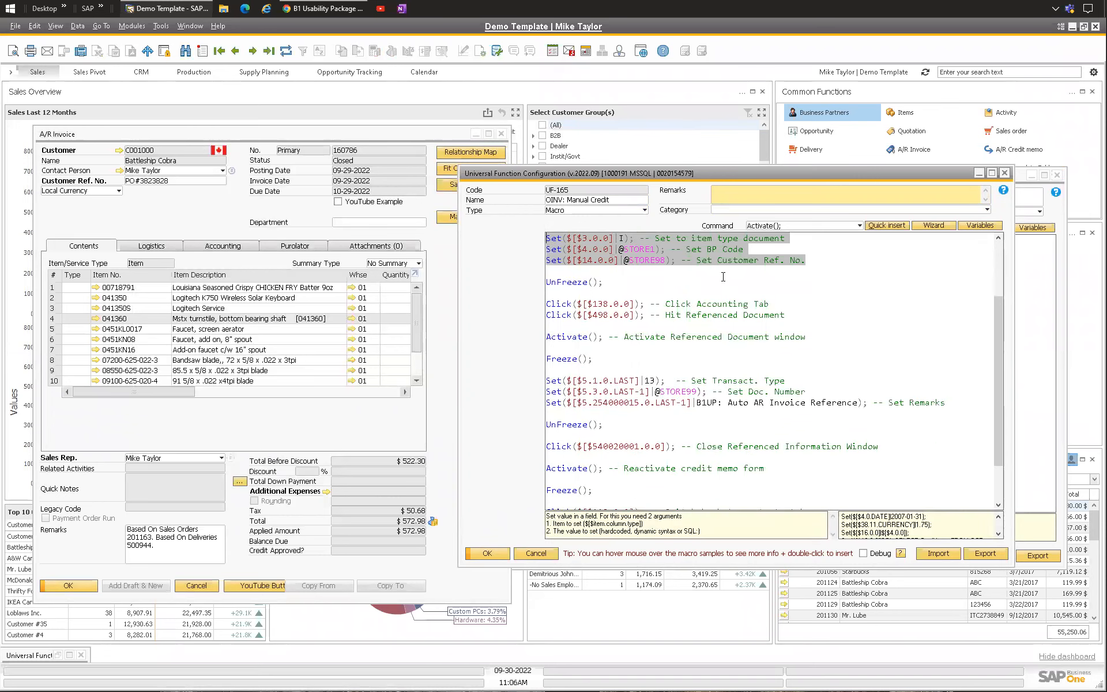
pyautogui.click(656, 243)
pyautogui.scroll(-2, 656, 242)
pyautogui.moveTo(785, 271); pyautogui.dragTo(515, 259)
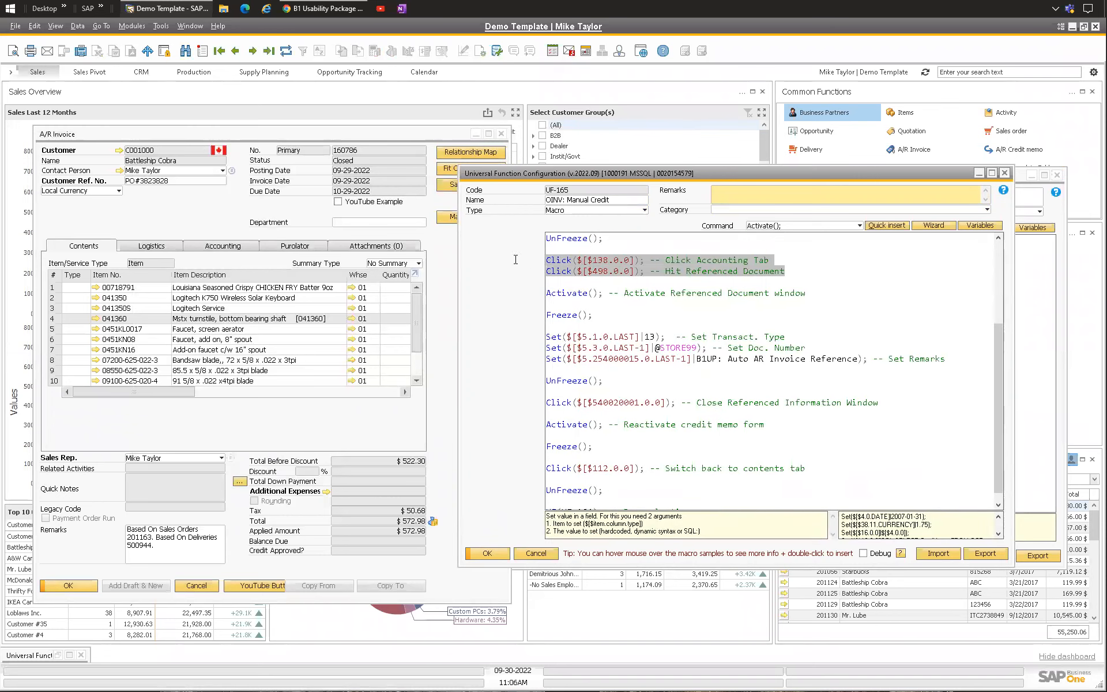
# Step: Open a new A/R Credit Memo and fill in the invoice's customer code
pyautogui.click(288, 134)
pyautogui.click(131, 26)
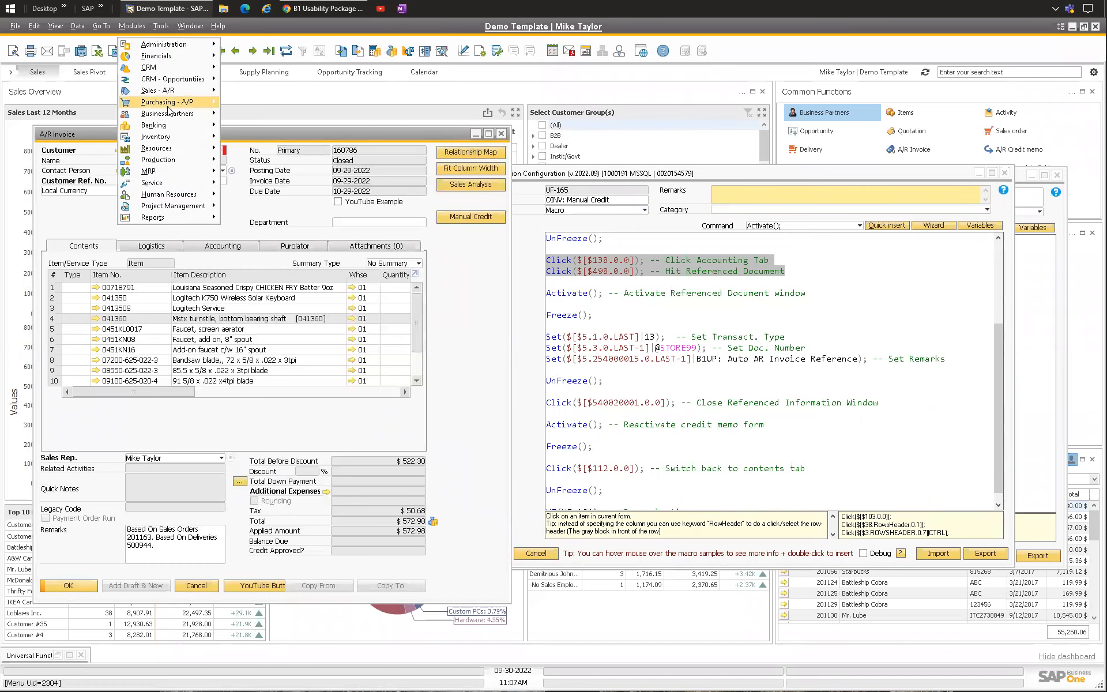
pyautogui.moveTo(196, 90)
pyautogui.click(270, 205)
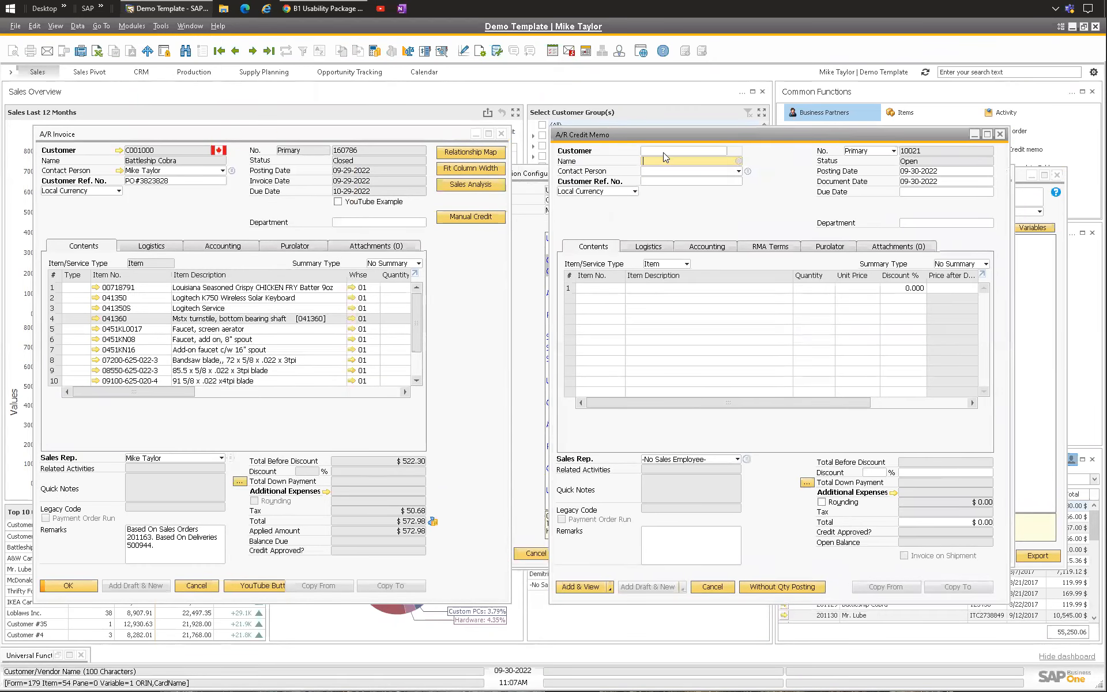
pyautogui.click(662, 152)
pyautogui.write('C00100')
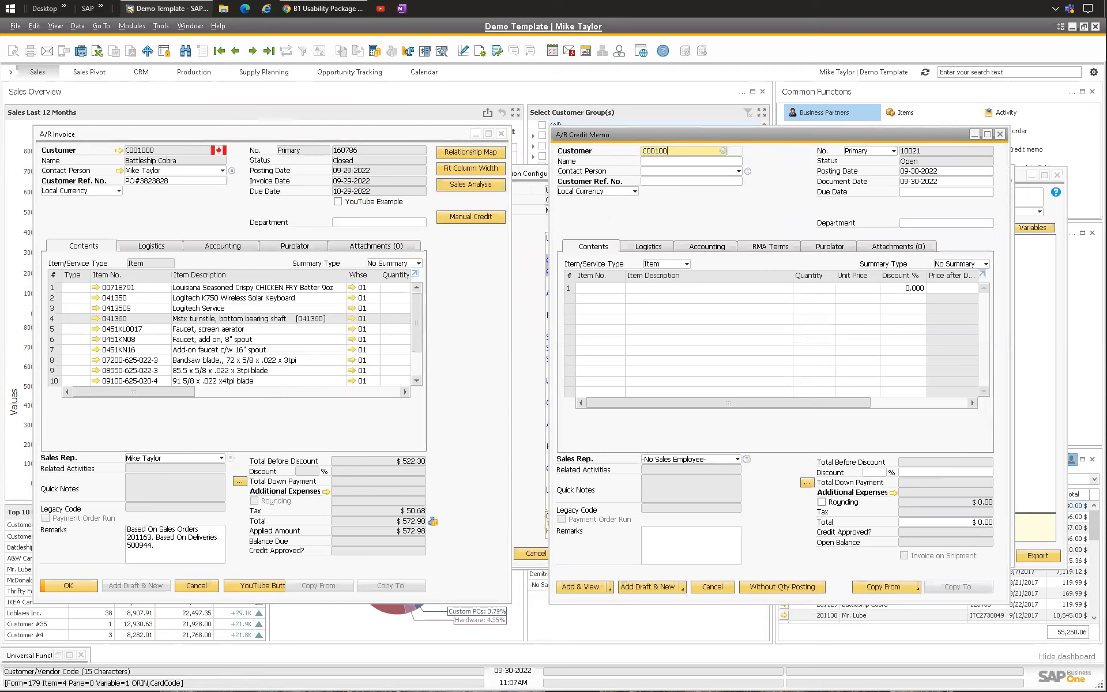
pyautogui.write('0')
pyautogui.press('Tab')
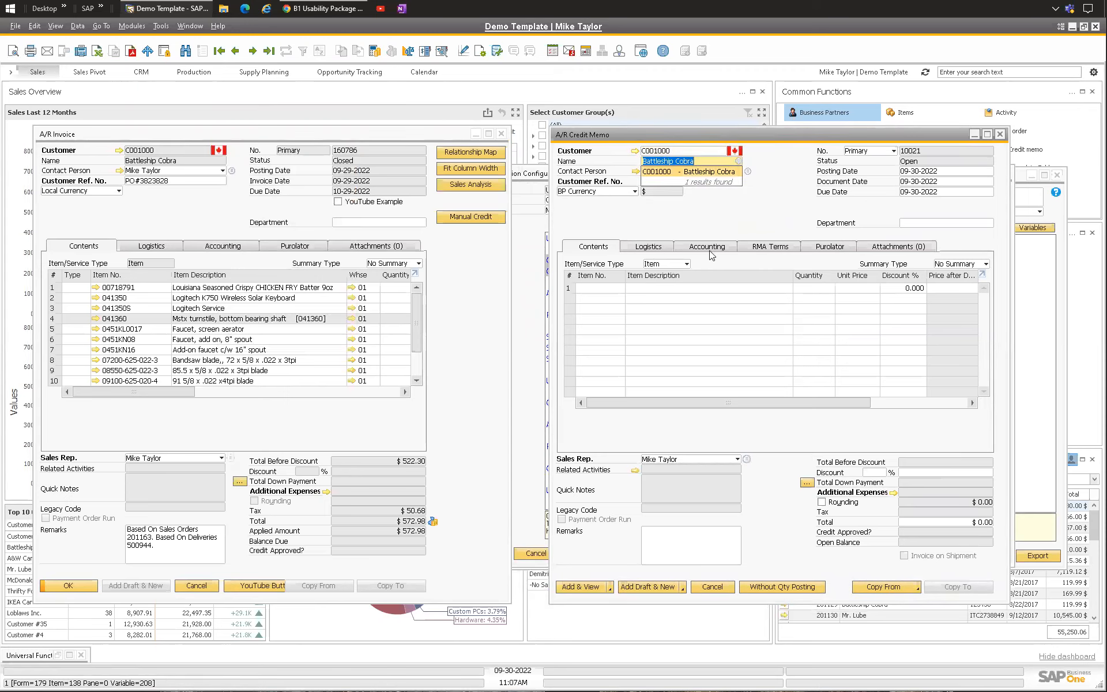
# Step: Reference the A/R invoice by its number in the credit memo's Referenced Document dialog, then close it without saving
pyautogui.click(709, 249)
pyautogui.click(908, 390)
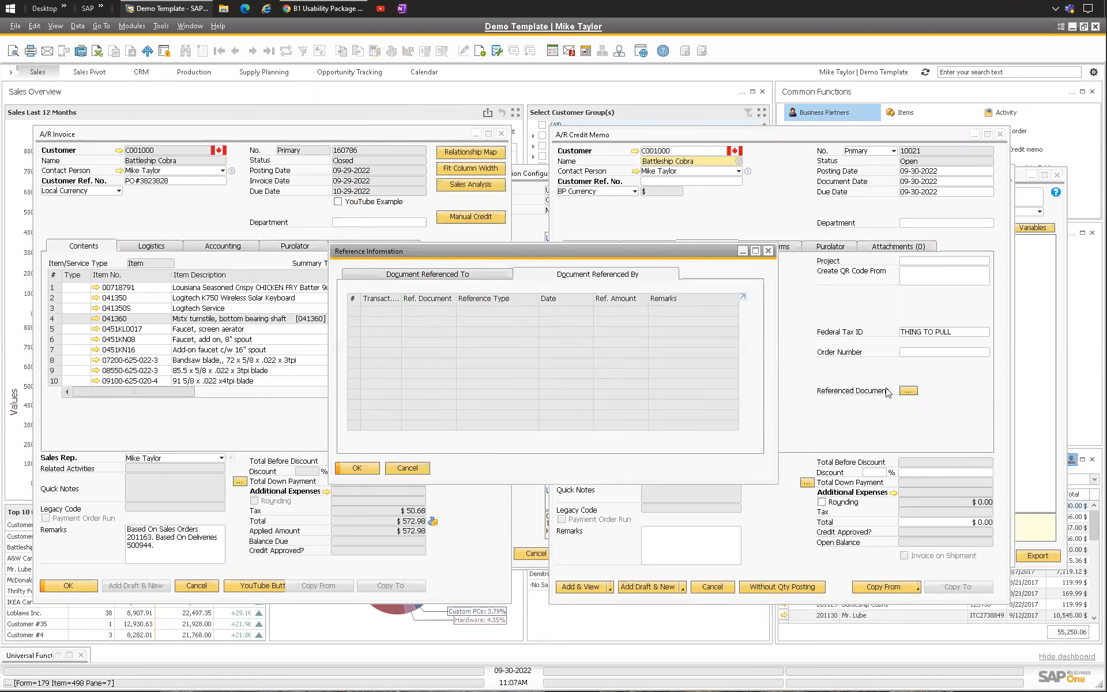
pyautogui.click(427, 274)
pyautogui.click(383, 311)
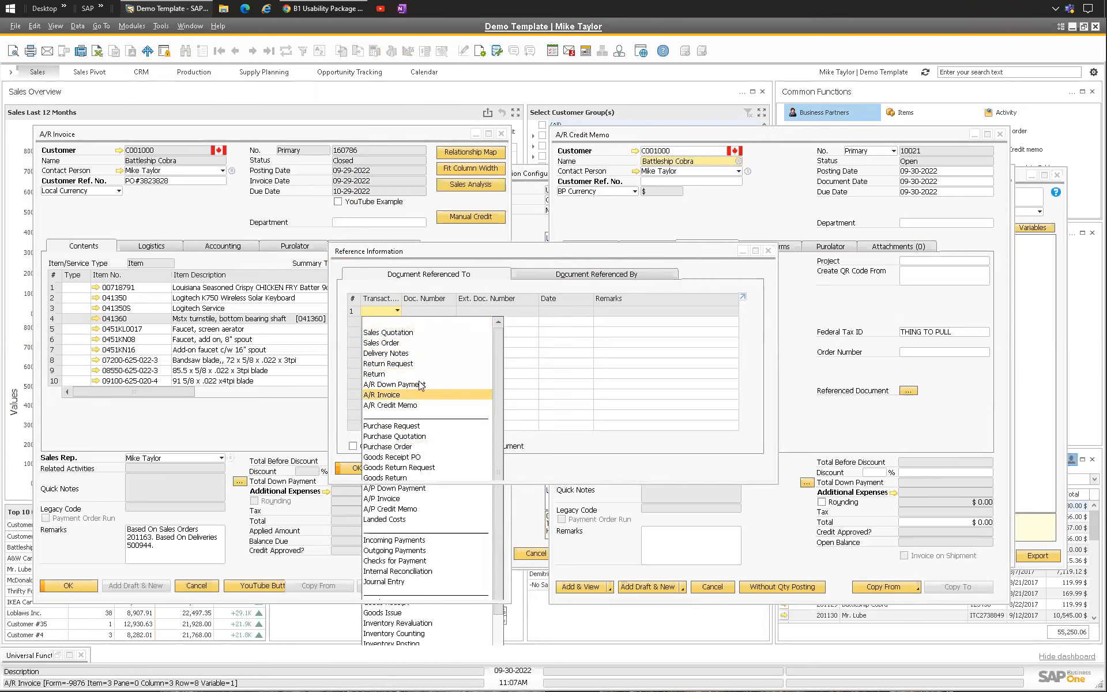
pyautogui.click(403, 395)
pyautogui.click(439, 310)
pyautogui.write('160786')
pyautogui.press('Tab')
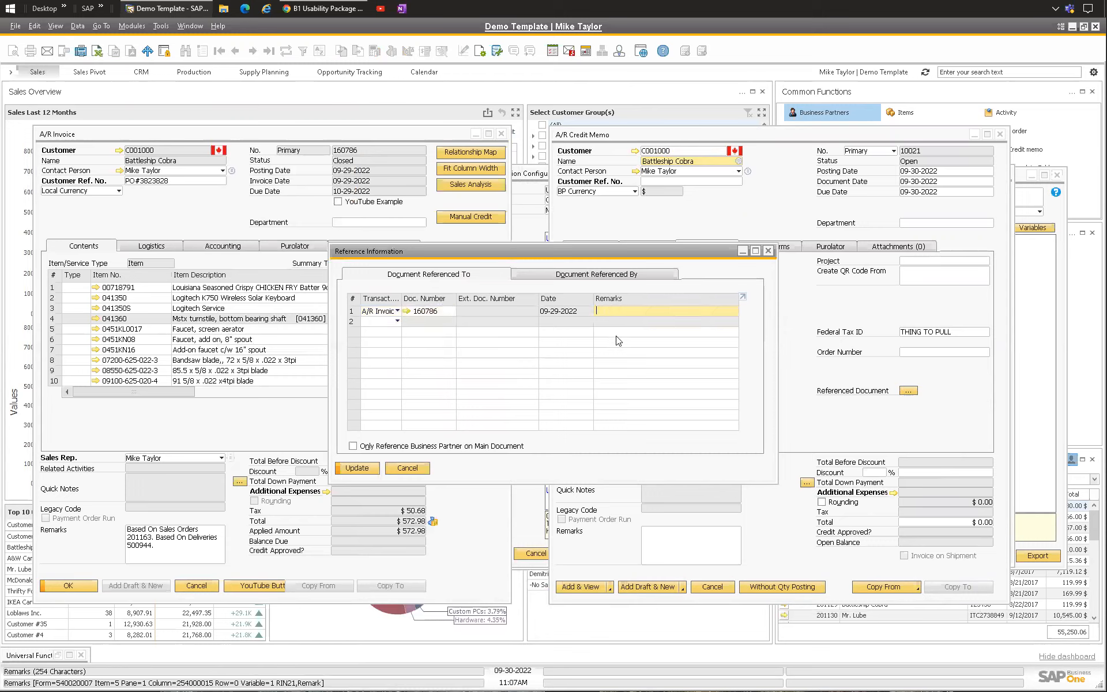
pyautogui.click(768, 250)
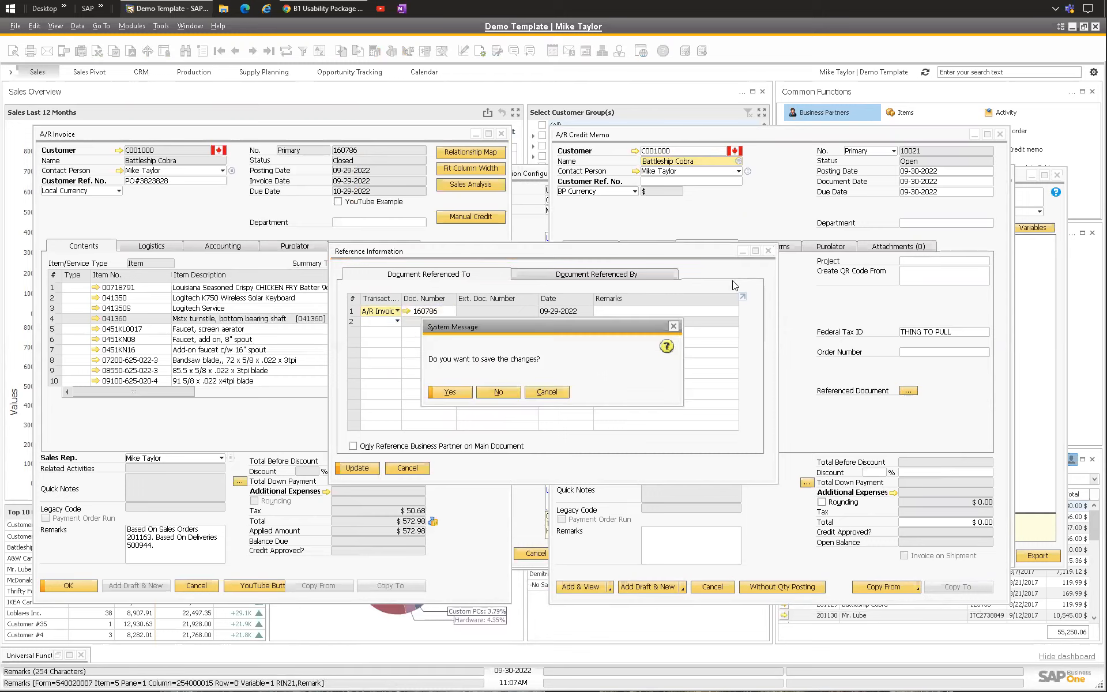
pyautogui.click(506, 393)
pyautogui.click(498, 392)
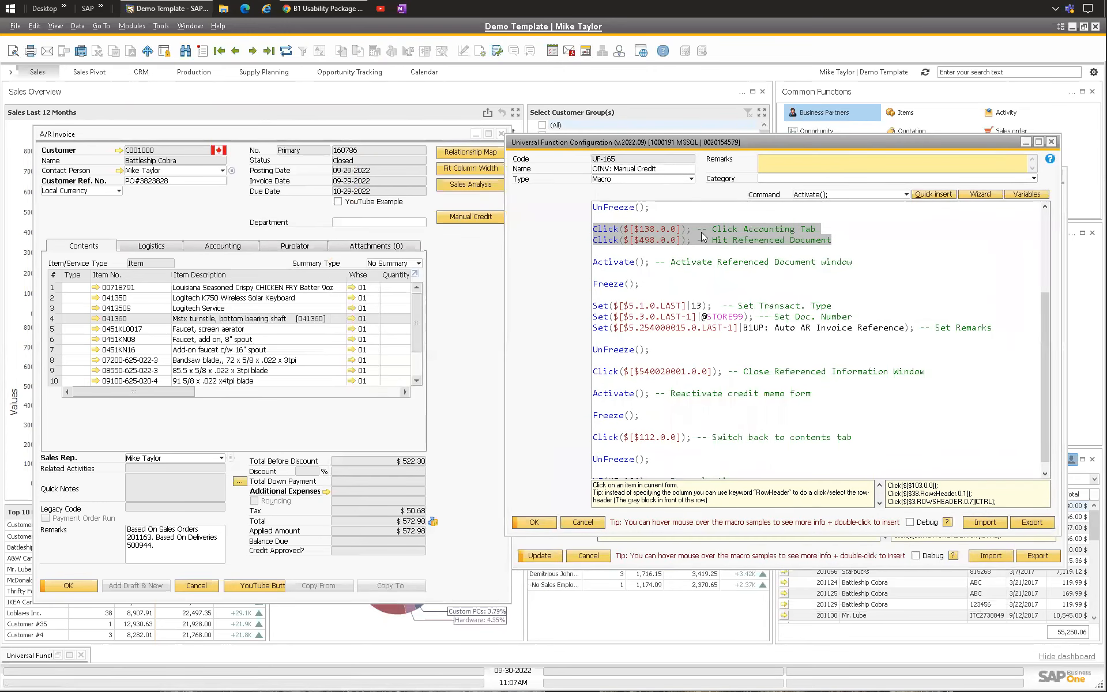
# Step: Review the original macro's Set and Click commands again
pyautogui.click(701, 231)
pyautogui.scroll(4, 704, 277)
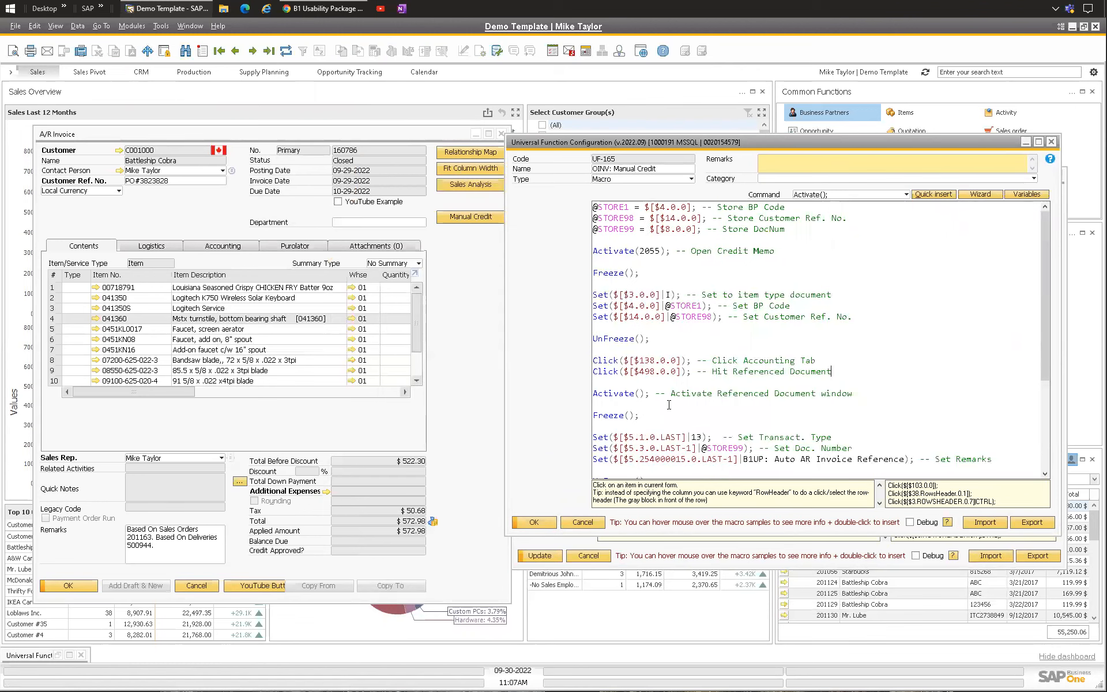
pyautogui.scroll(-2, 704, 311)
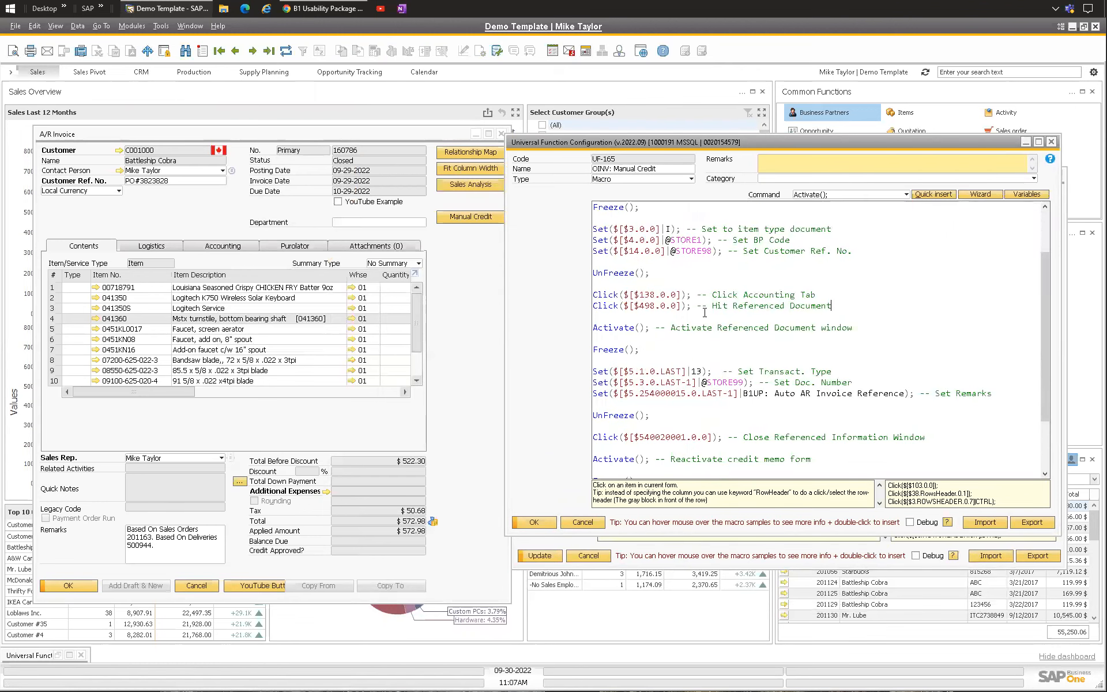
pyautogui.scroll(-3, 704, 312)
pyautogui.scroll(5, 695, 323)
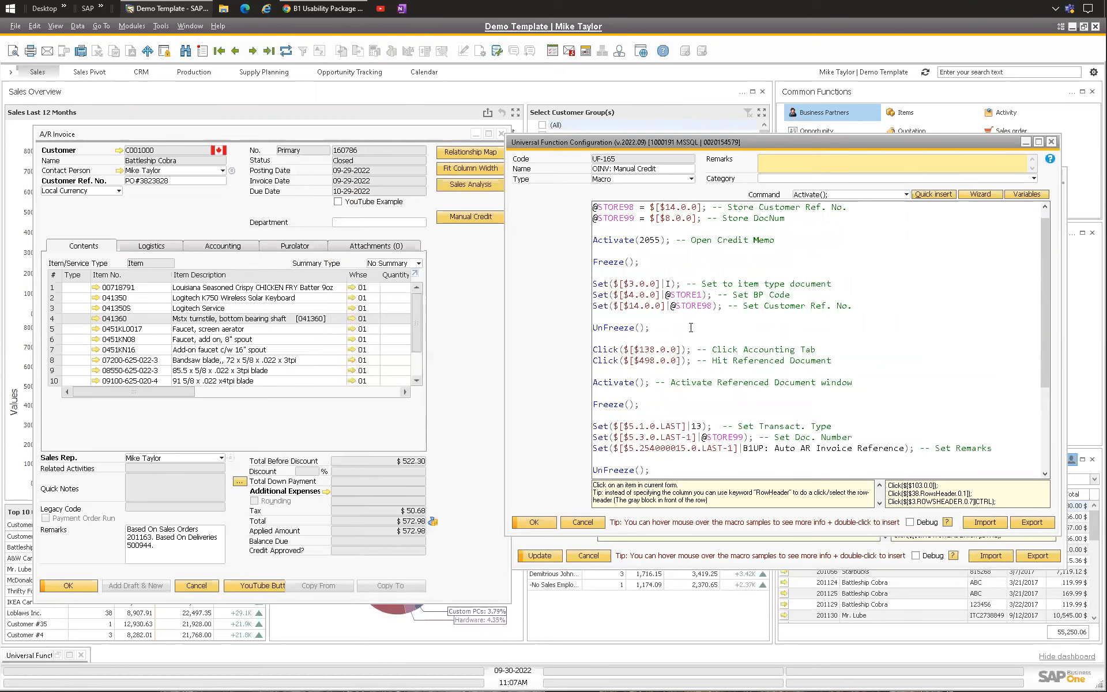
# Step: Check the invoice's advanced data options for changing the document status to open or closed
pyautogui.moveTo(566, 143); pyautogui.dragTo(603, 119)
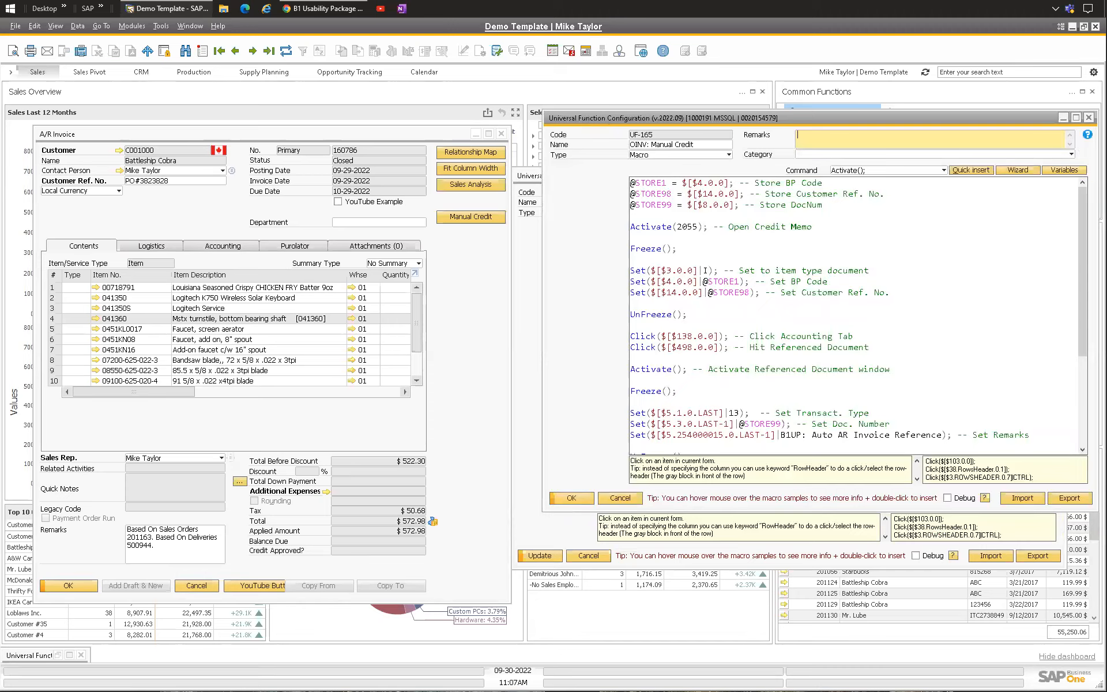
pyautogui.click(188, 203)
pyautogui.click(587, 128)
pyautogui.moveTo(587, 128); pyautogui.dragTo(561, 143)
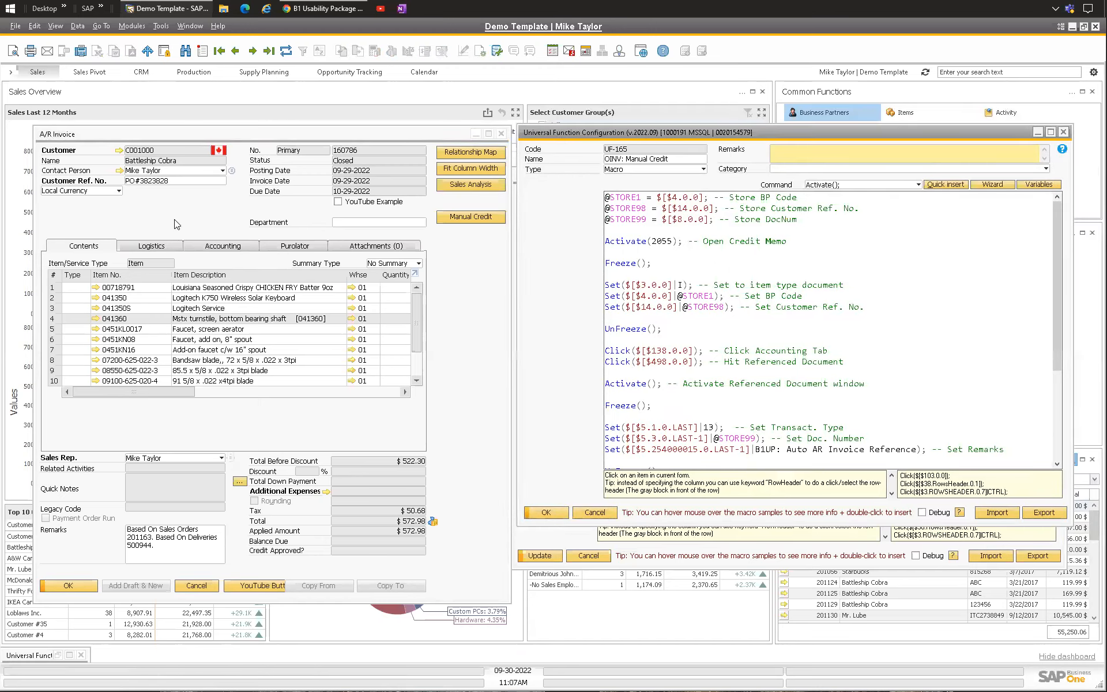
pyautogui.click(86, 27)
pyautogui.moveTo(144, 291)
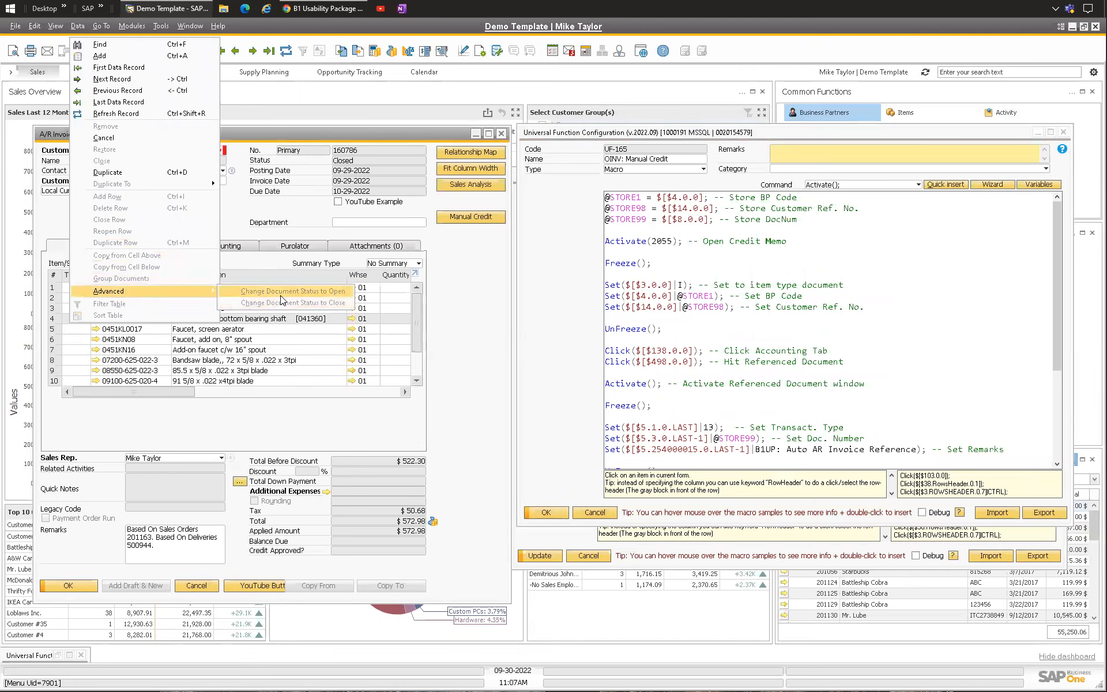
pyautogui.click(278, 207)
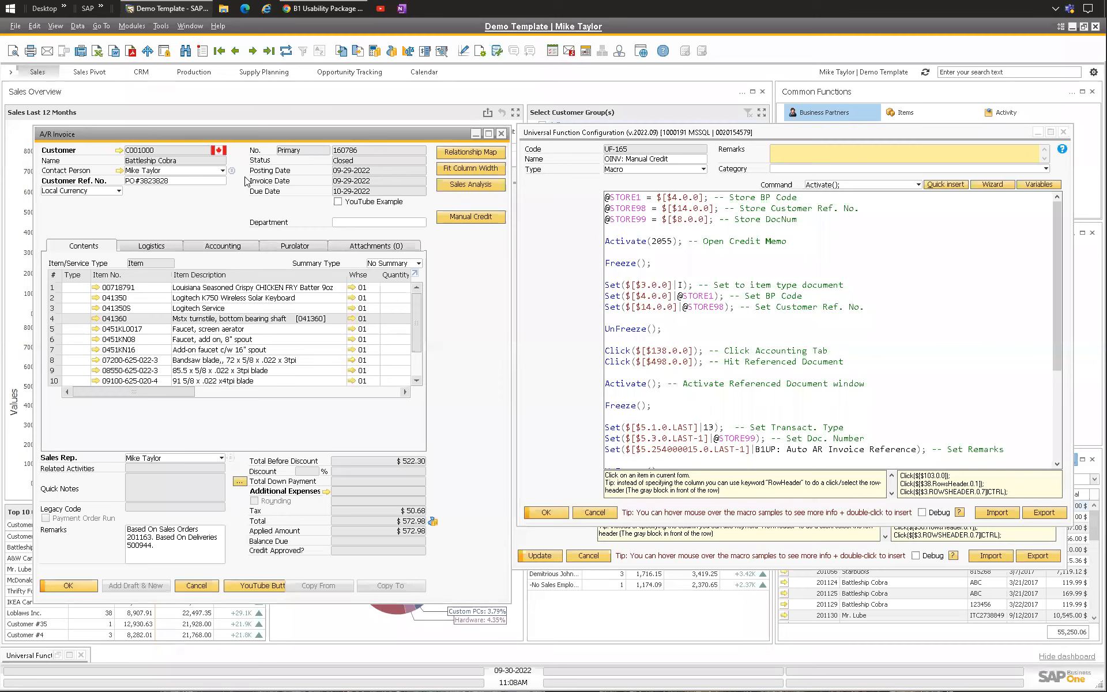
pyautogui.click(78, 26)
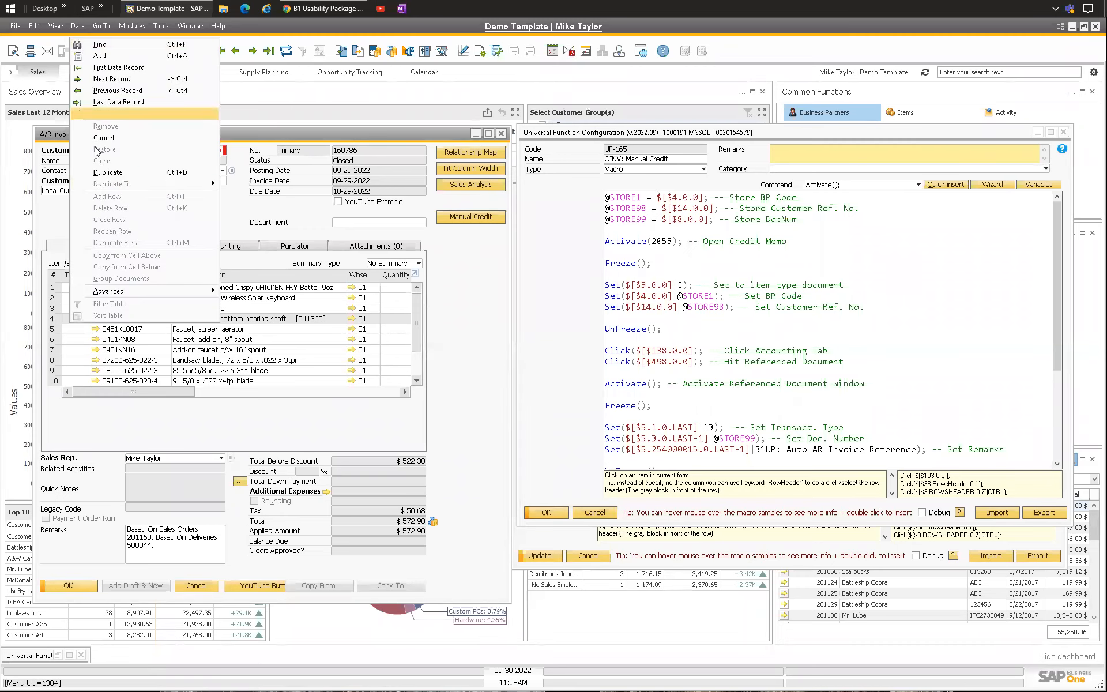
pyautogui.click(482, 303)
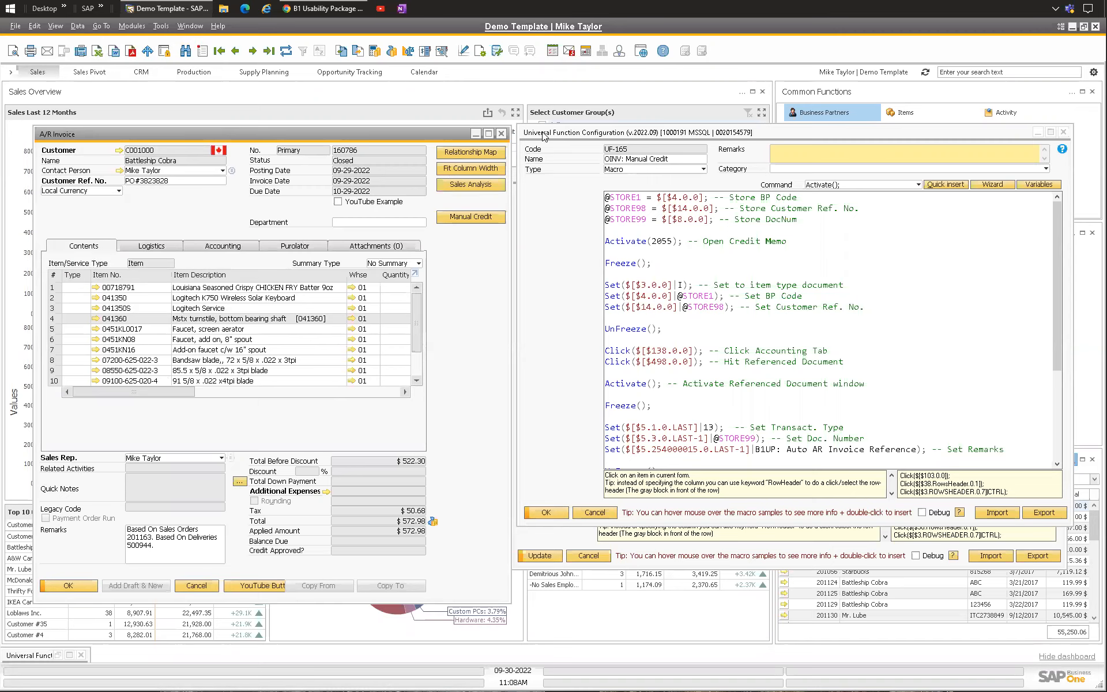
# Step: Browse the B1 Usability Package help pages for the Activate command and the list of macro commands
pyautogui.moveTo(543, 133); pyautogui.dragTo(545, 134)
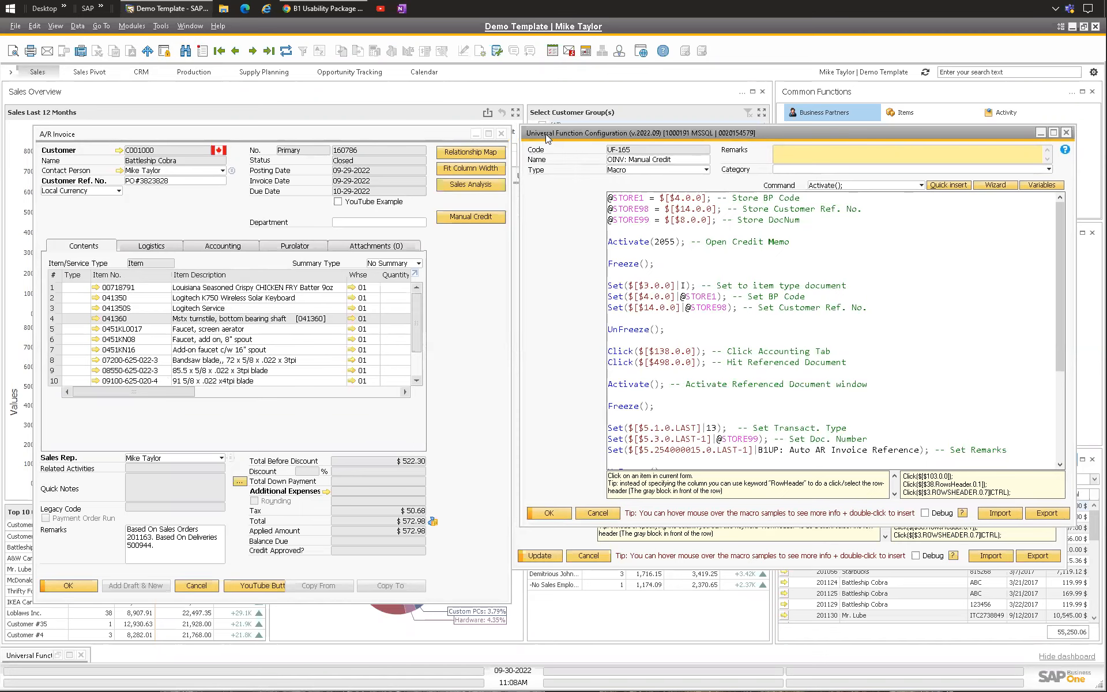
pyautogui.click(323, 8)
pyautogui.click(204, 29)
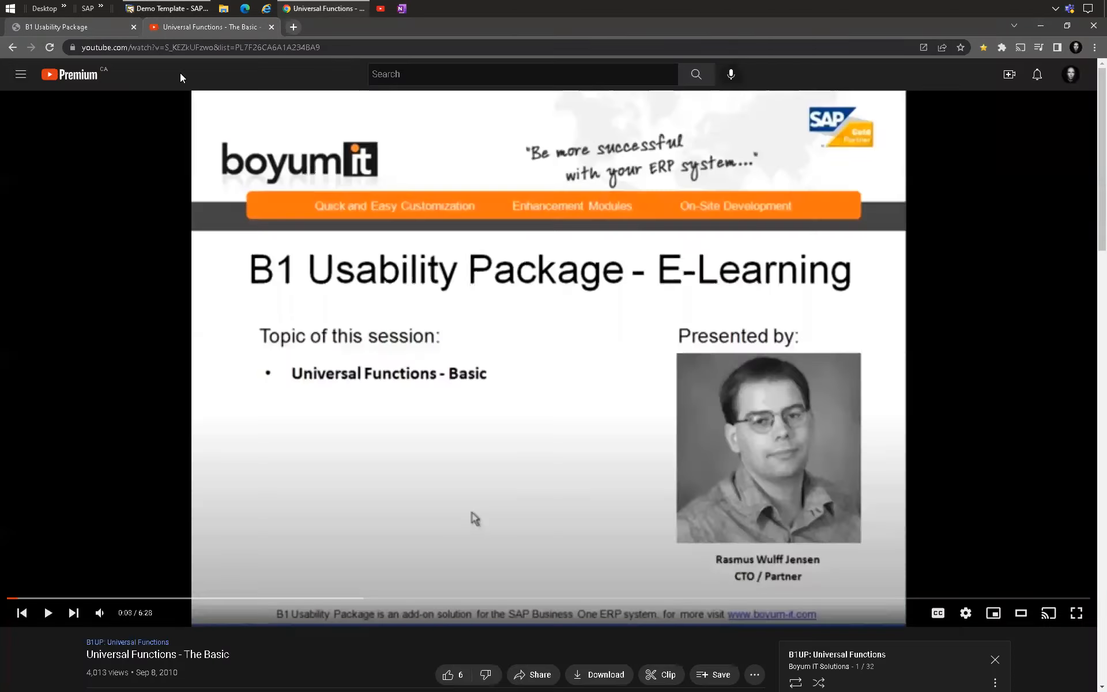
pyautogui.click(84, 28)
pyautogui.scroll(8, 176, 212)
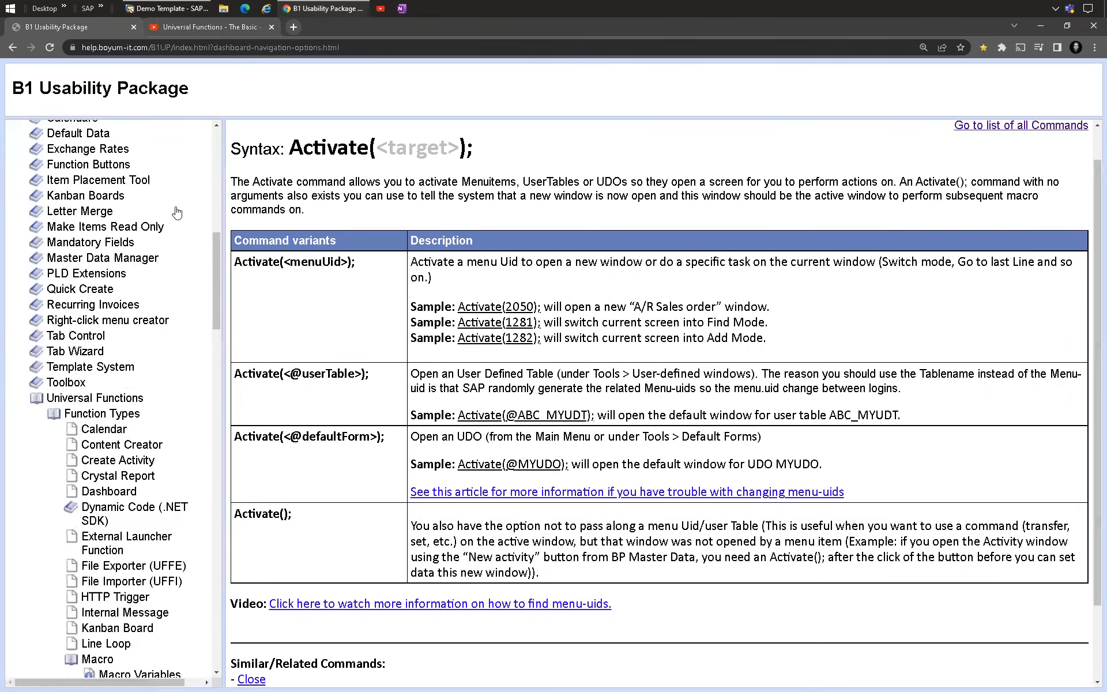
pyautogui.scroll(-8, 177, 212)
pyautogui.scroll(-2, 338, 275)
pyautogui.scroll(3, 337, 275)
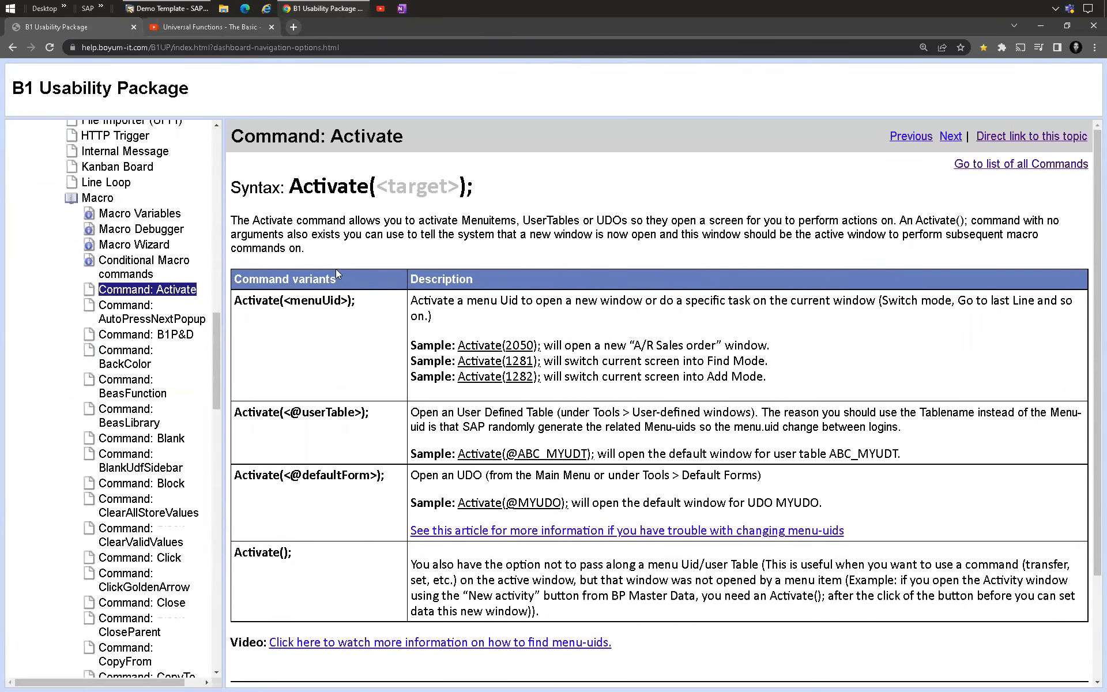
pyautogui.hotkey('alt', 'Left')
pyautogui.scroll(-3, 333, 297)
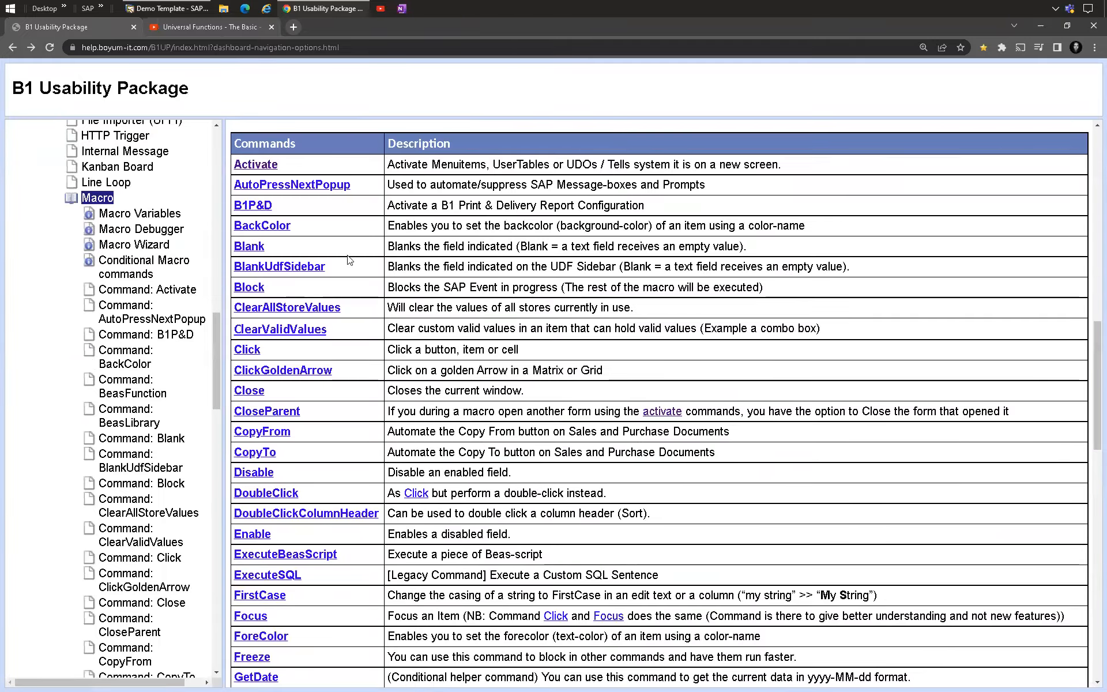
pyautogui.scroll(-15, 333, 296)
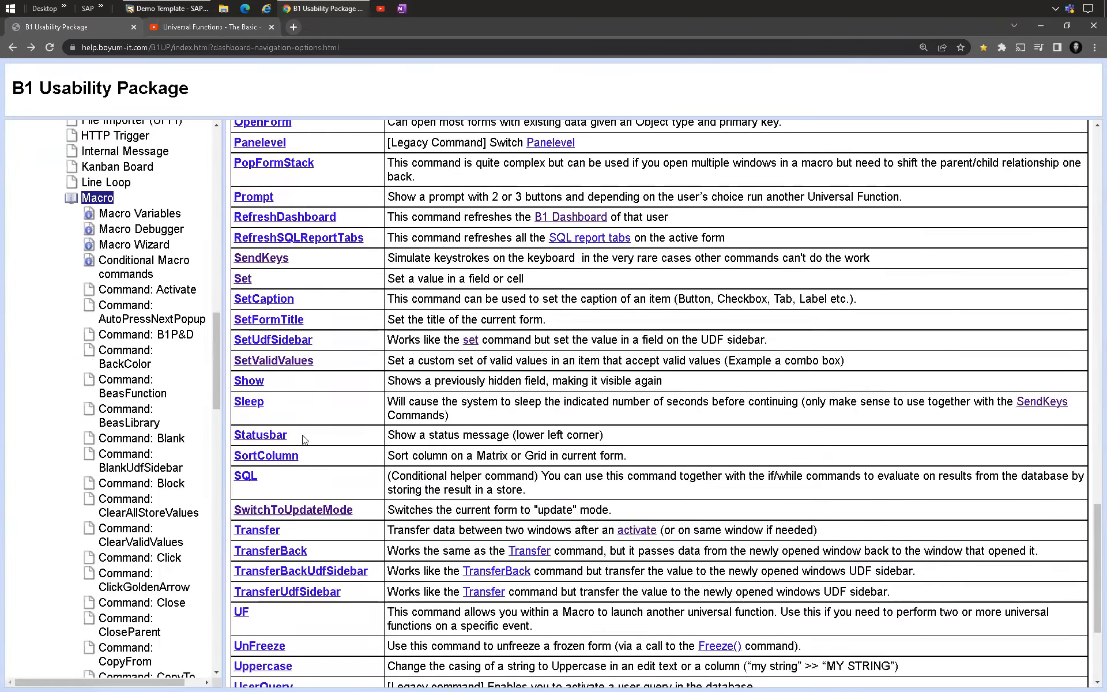
pyautogui.scroll(4, 310, 429)
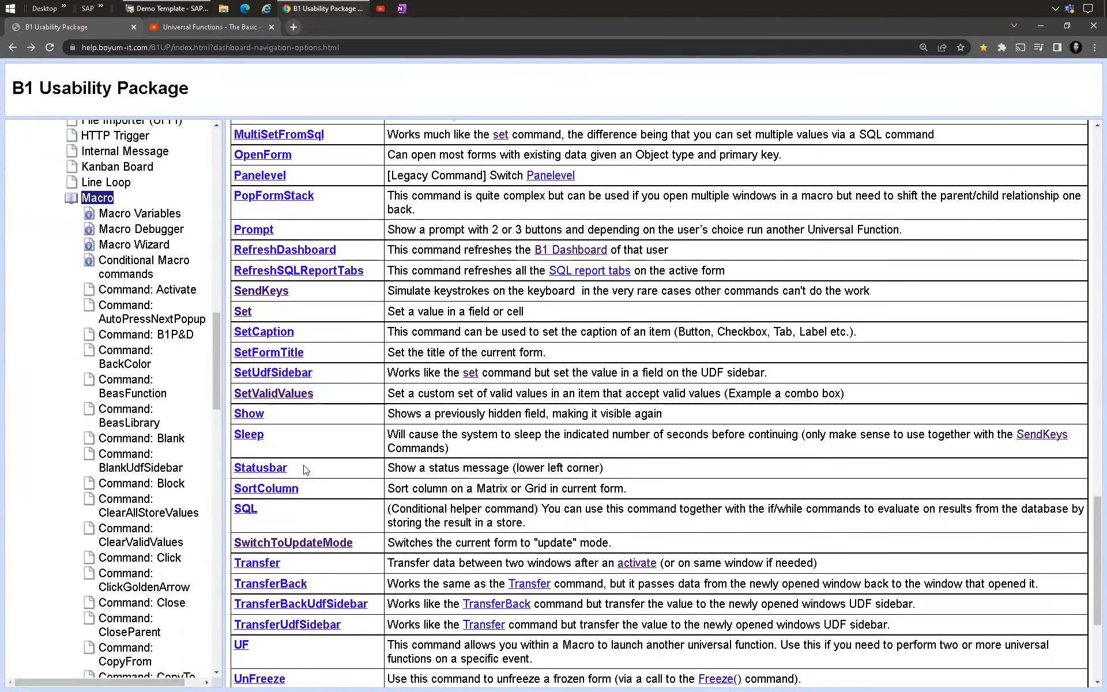
pyautogui.scroll(5, 301, 469)
pyautogui.scroll(9, 284, 389)
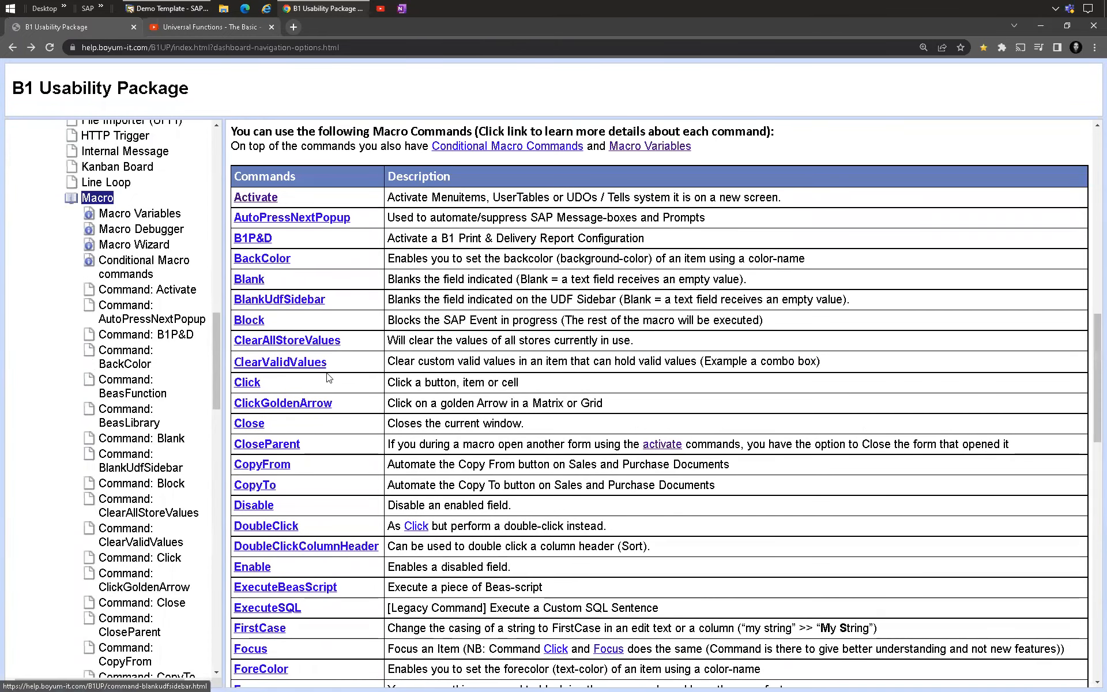
pyautogui.scroll(-4, 318, 346)
# Step: Browse the available macro commands in the configuration's command quick-insert list
pyautogui.click(191, 8)
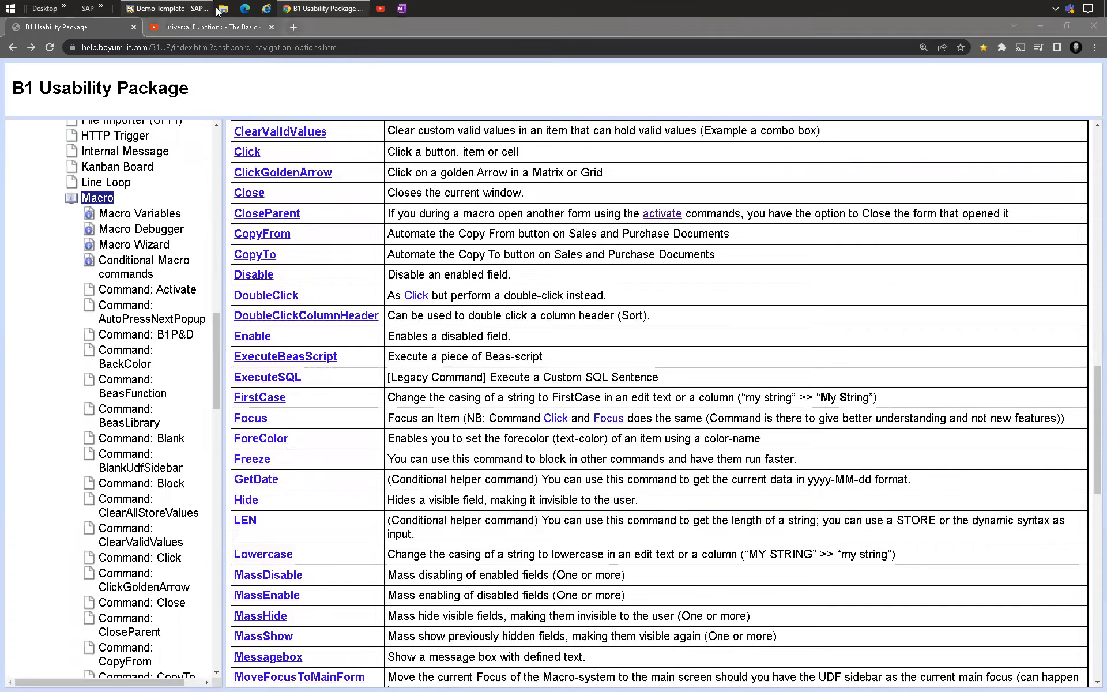
pyautogui.click(821, 188)
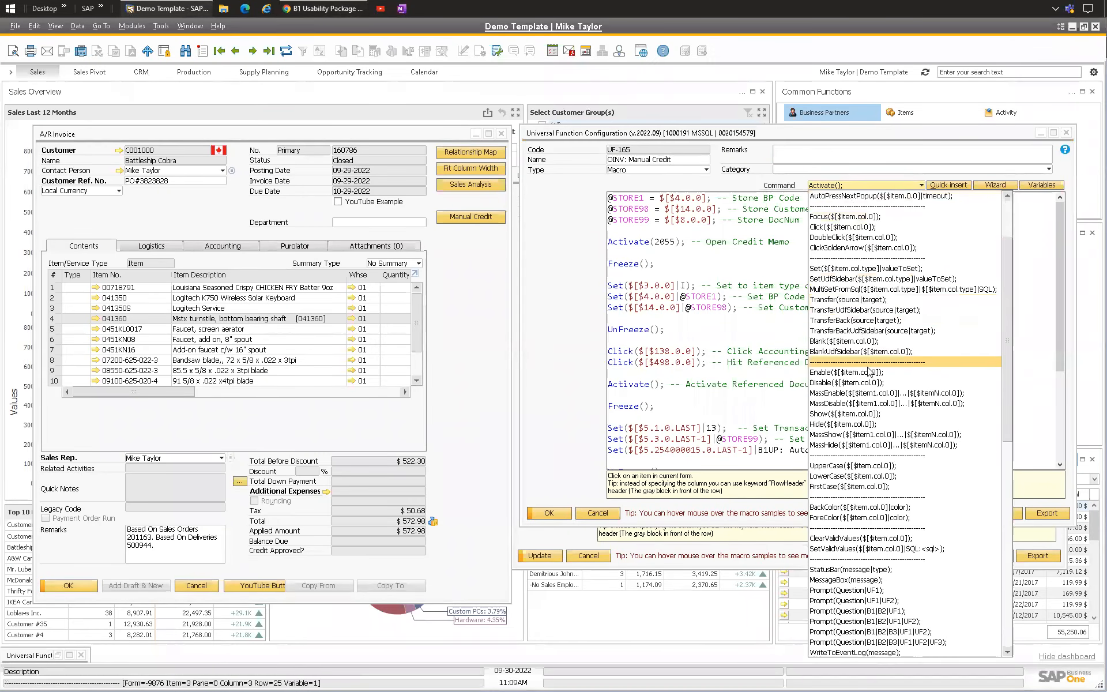
pyautogui.scroll(-2, 855, 359)
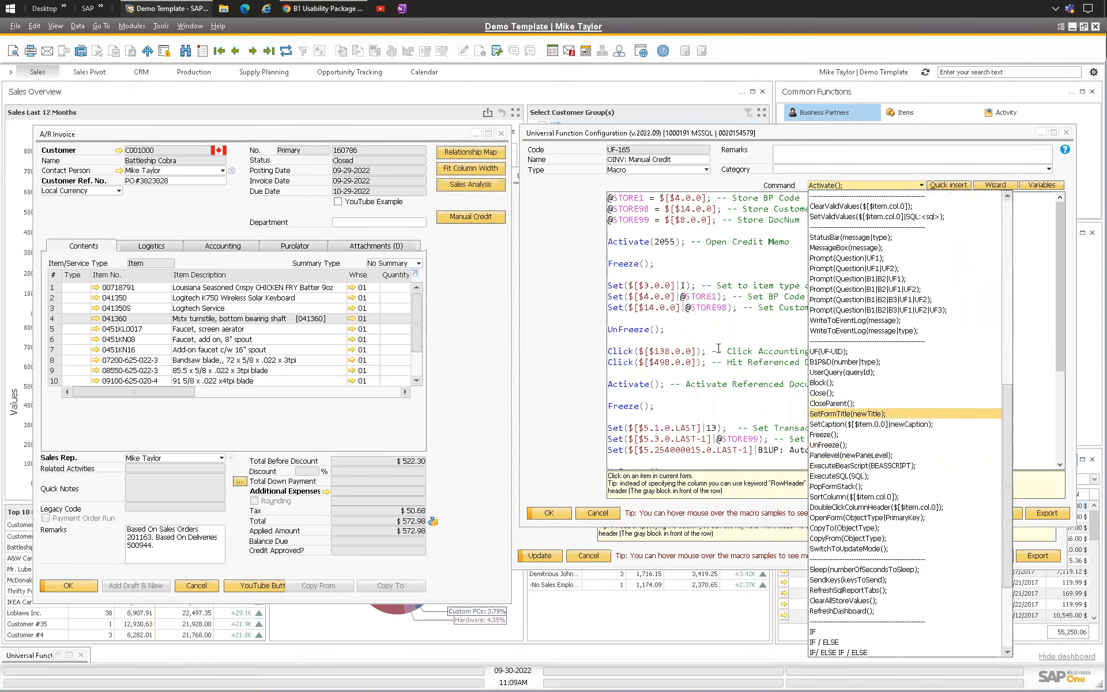
pyautogui.click(606, 301)
# Step: Browse the B1UP Universal Functions video playlist and return to the help page
pyautogui.click(322, 8)
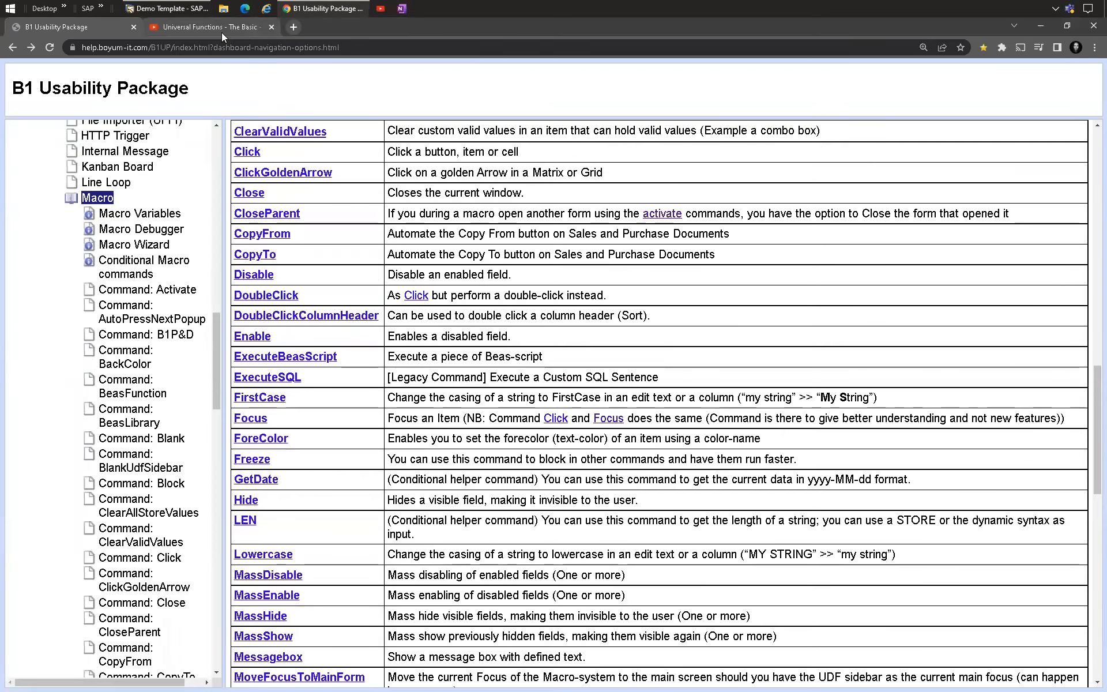
pyautogui.click(193, 28)
pyautogui.scroll(-5, 472, 363)
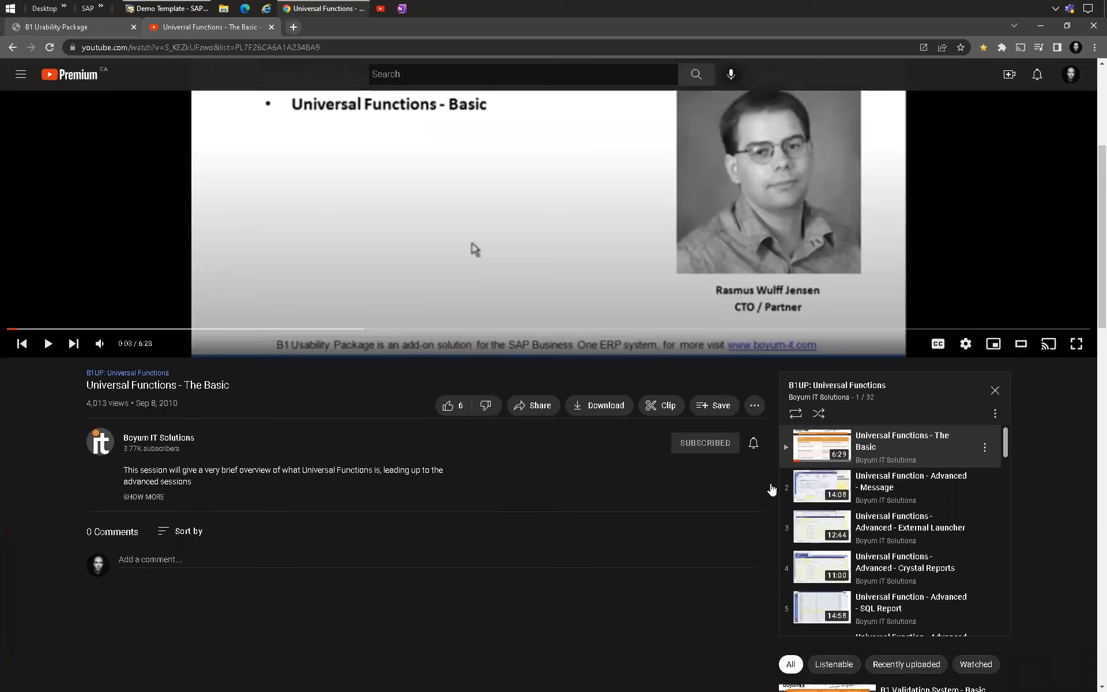
pyautogui.scroll(-5, 921, 484)
pyautogui.scroll(-15, 921, 484)
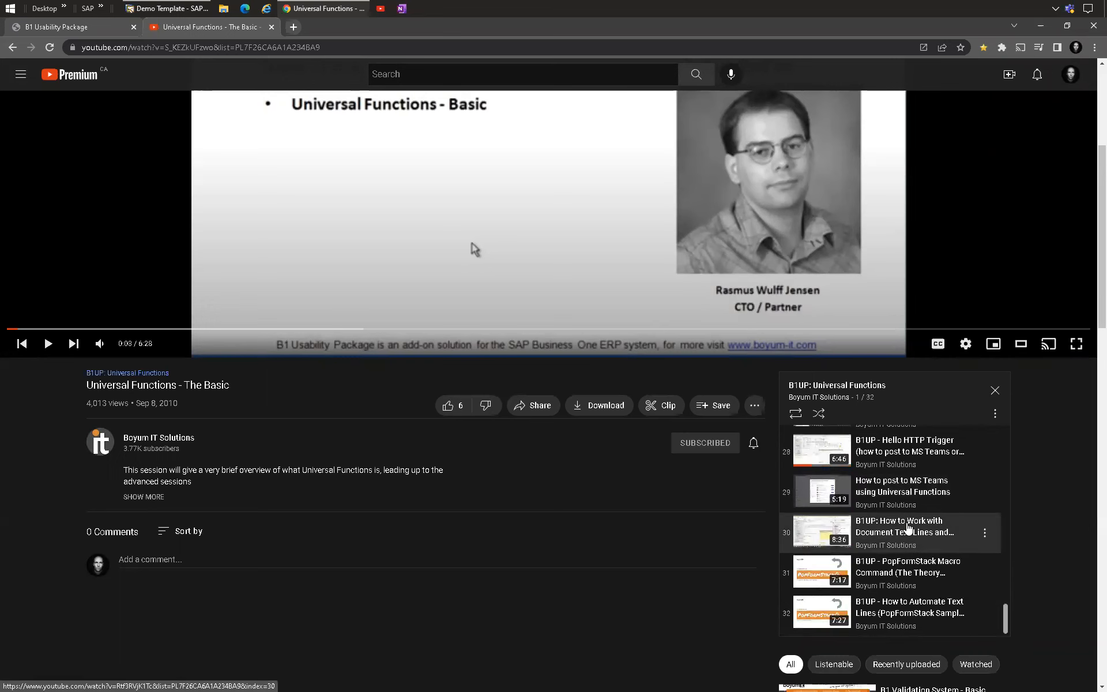
pyautogui.scroll(7, 908, 513)
pyautogui.scroll(14, 907, 507)
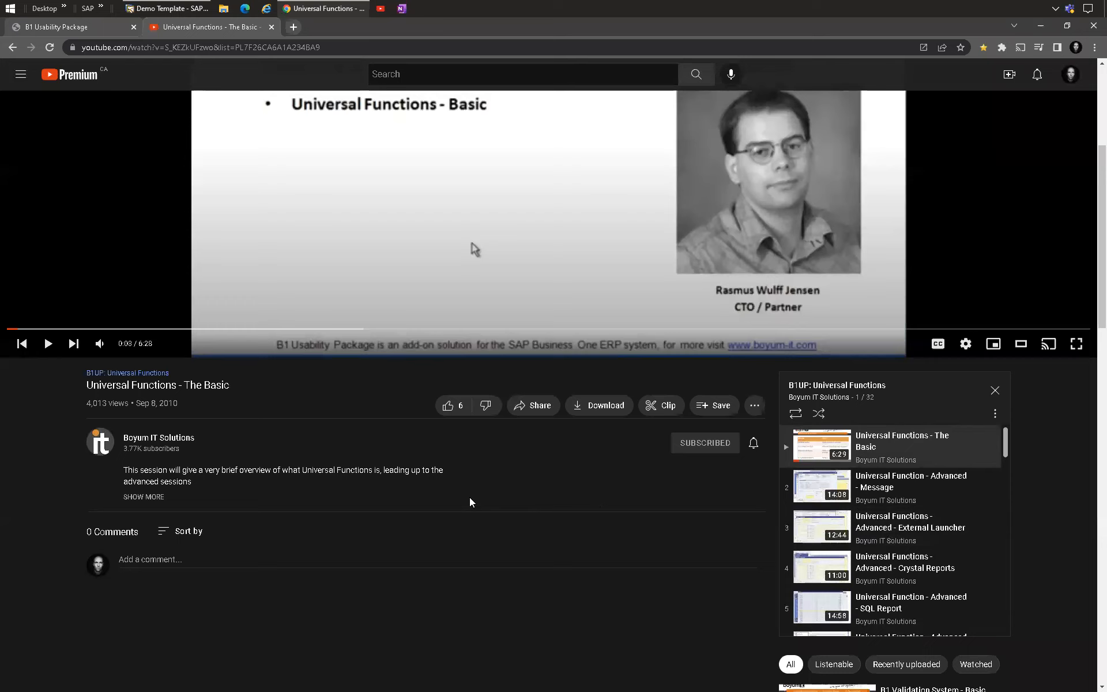
pyautogui.scroll(-1, 885, 466)
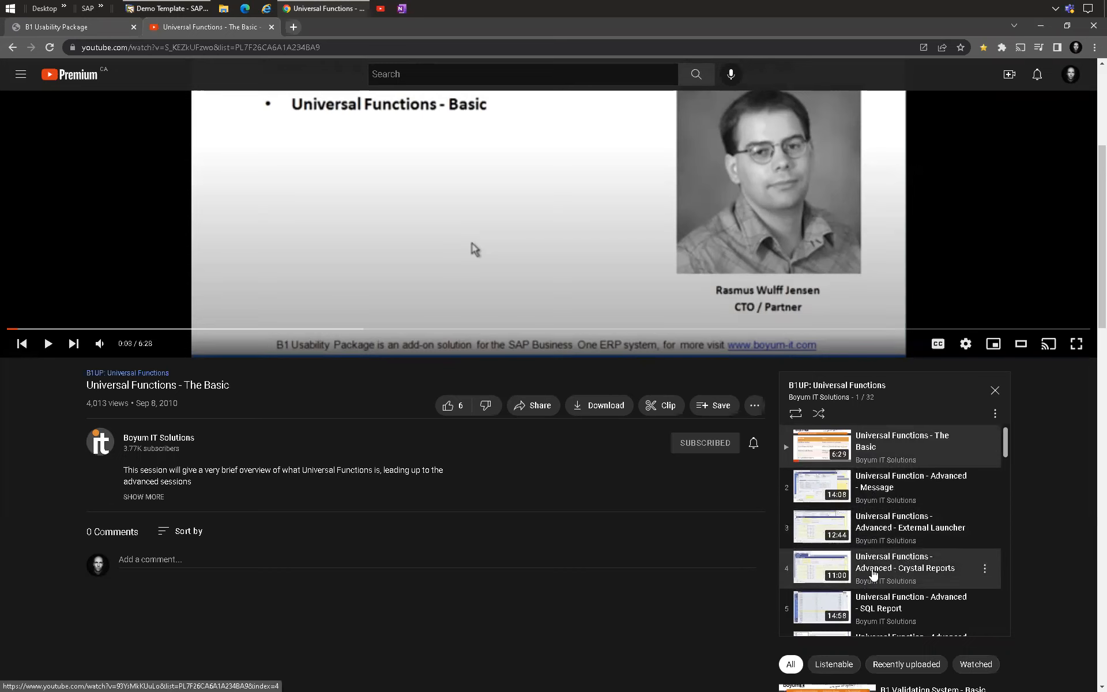
pyautogui.scroll(1, 528, 504)
pyautogui.scroll(4, 528, 503)
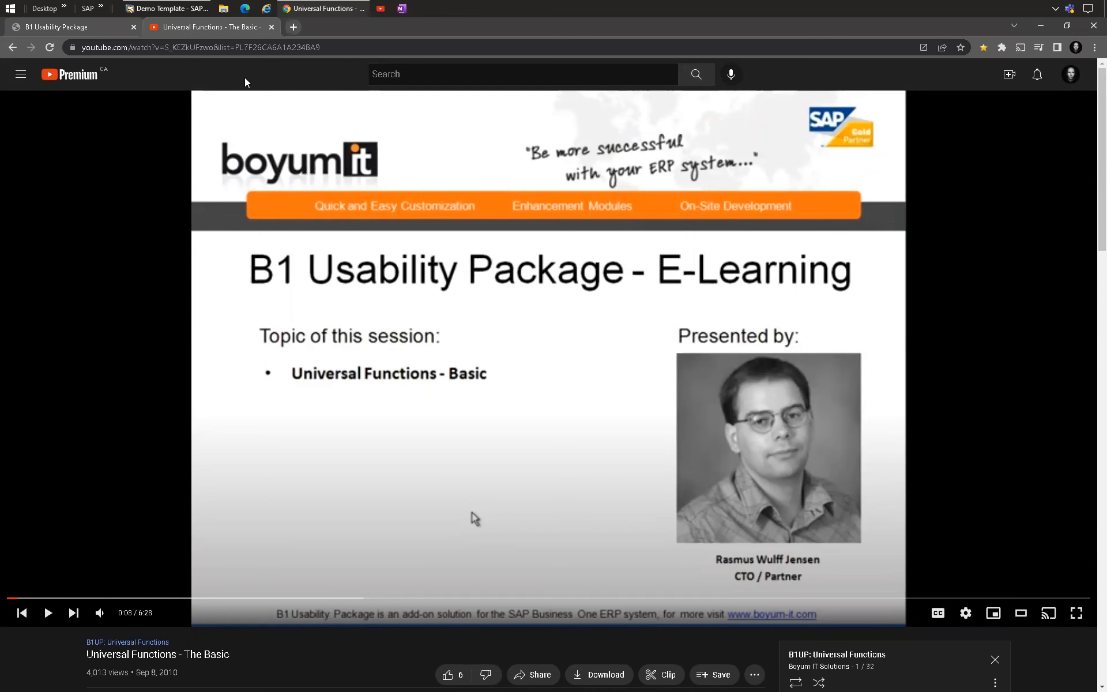
pyautogui.click(95, 25)
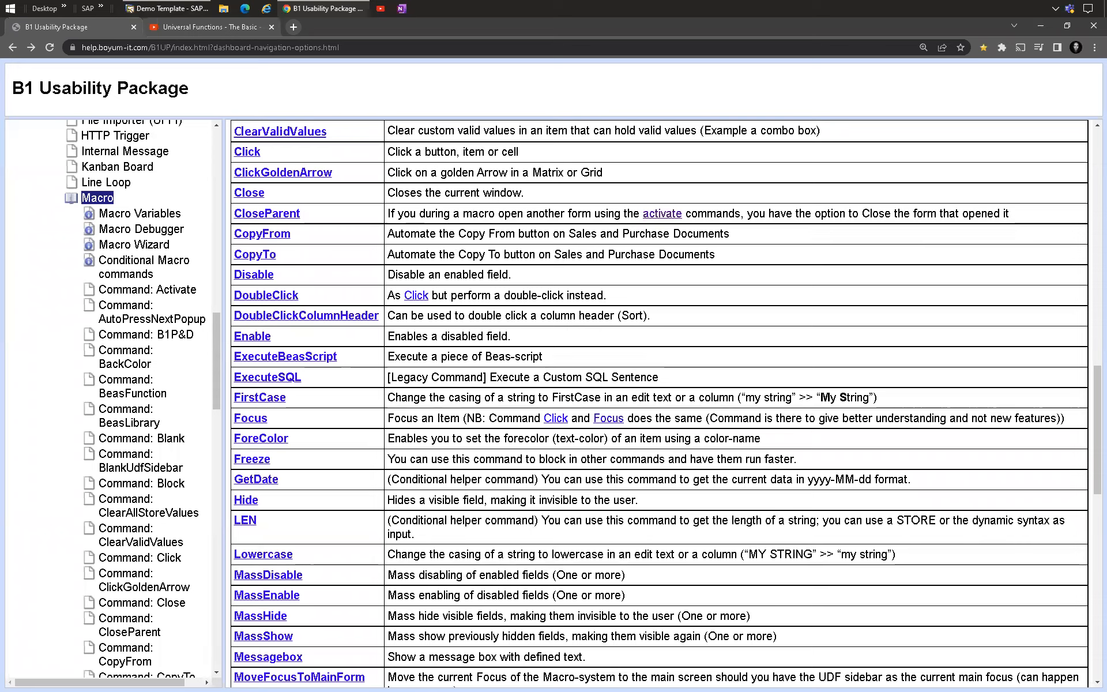
pyautogui.hotkey('alt', 'Tab')
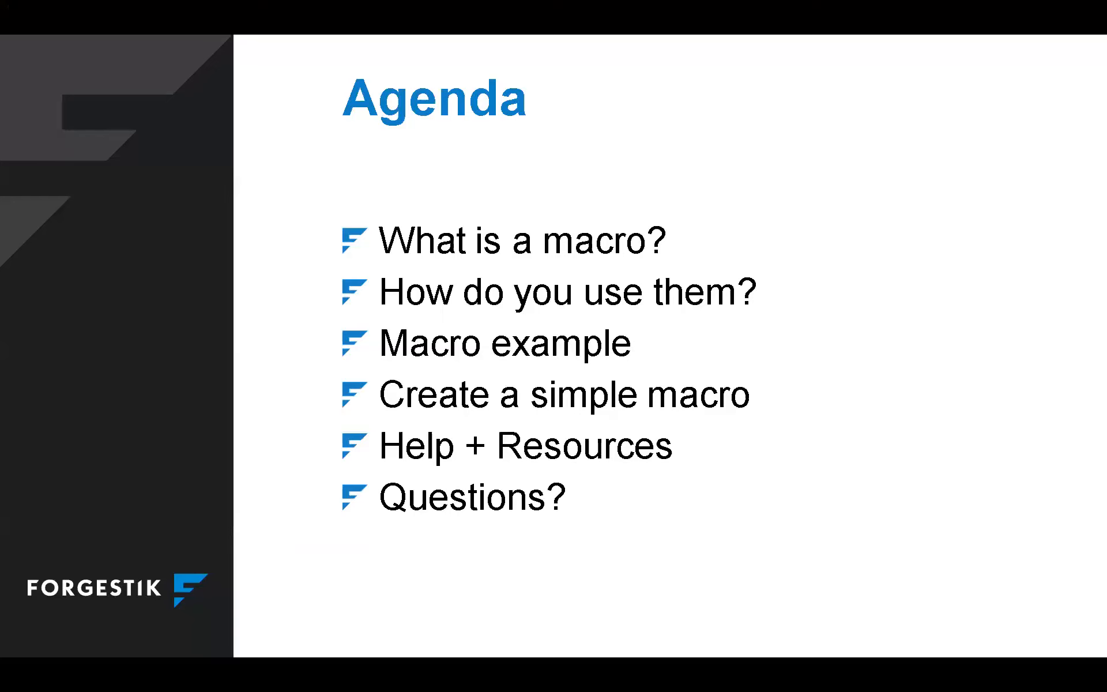
pyautogui.click(465, 492)
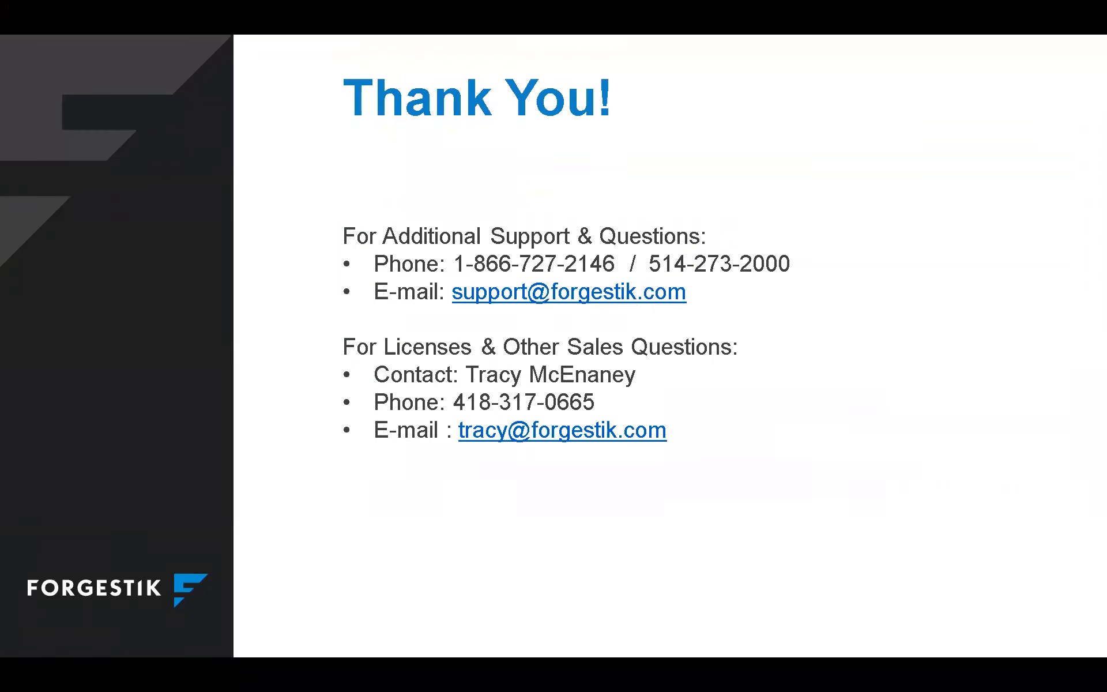